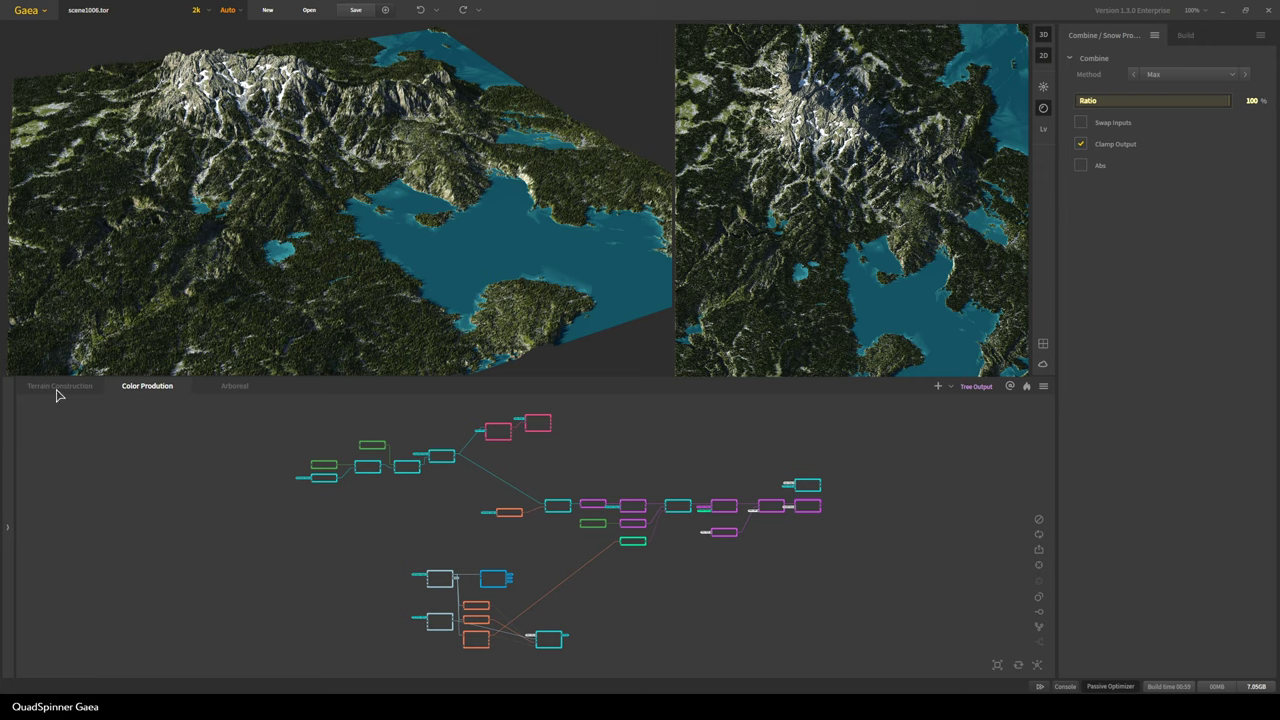
Preview the Mountain node in the Terrain Construction graph and set the light exposure to 1.23
{"action": "left_click", "coordinate": [57, 387]}
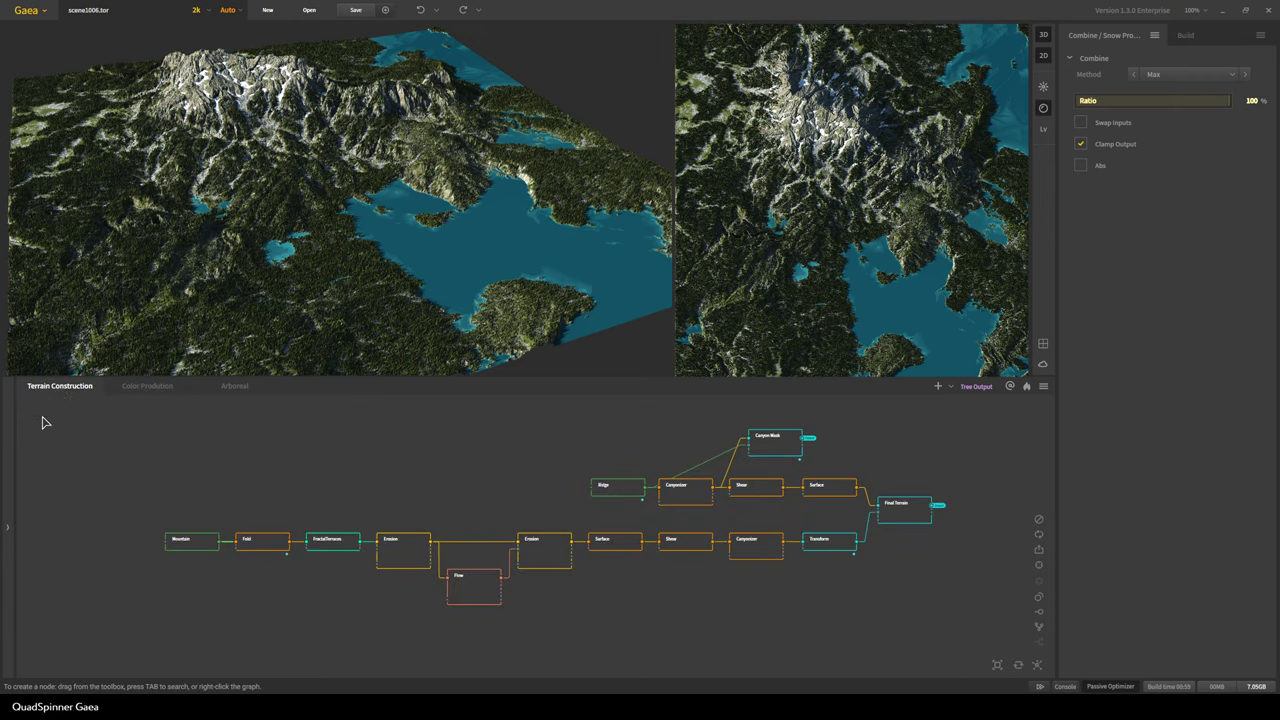
{"action": "left_click", "coordinate": [191, 545]}
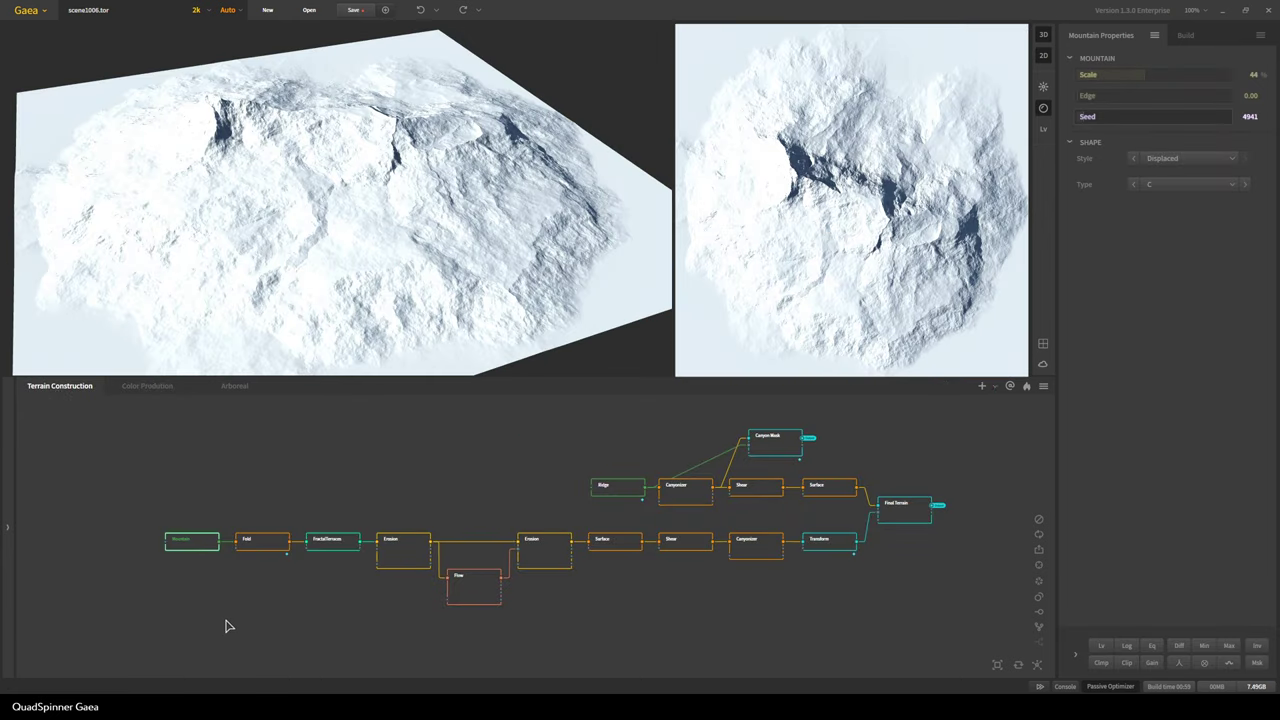
{"action": "left_click", "coordinate": [1043, 108]}
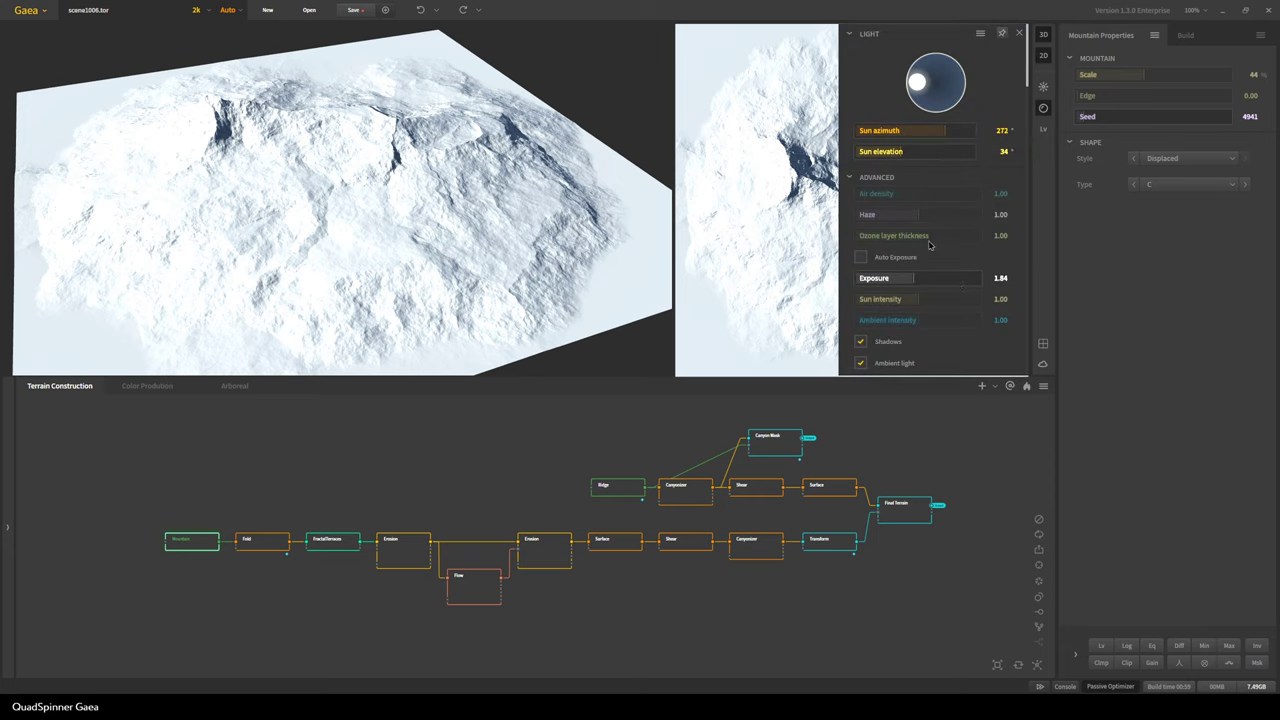
{"action": "left_click", "coordinate": [897, 280]}
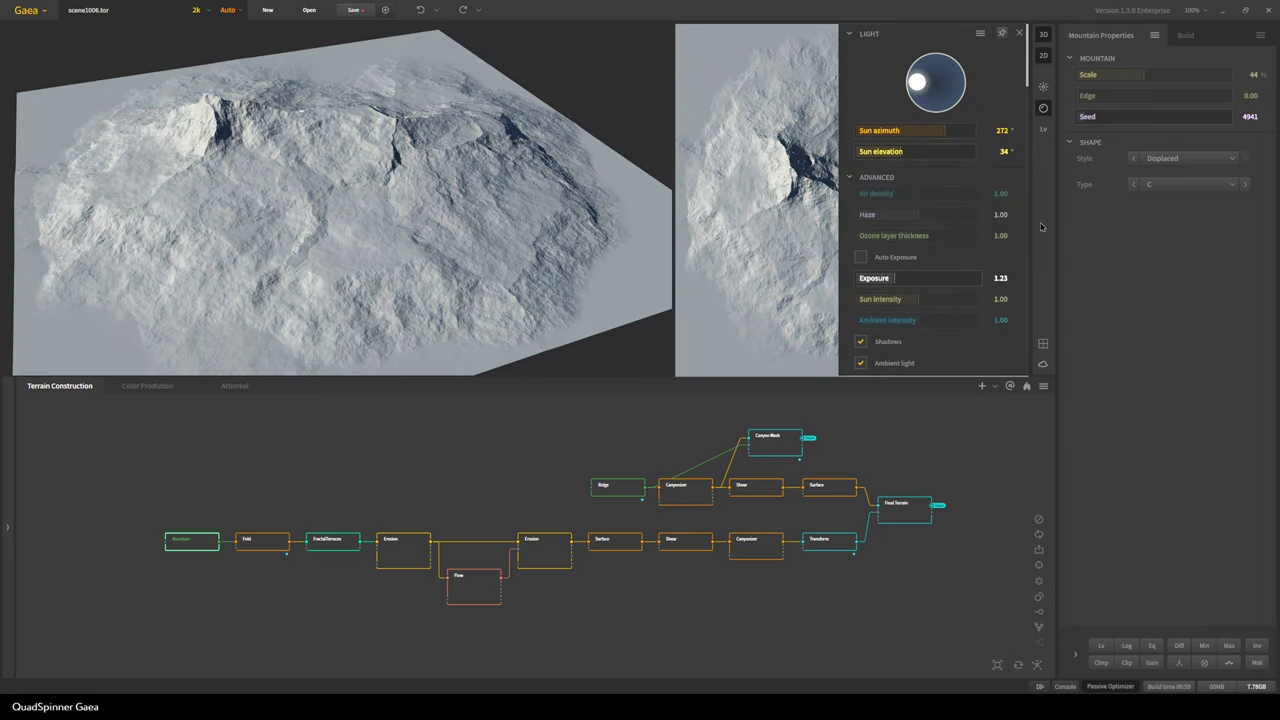
{"action": "left_click", "coordinate": [961, 440]}
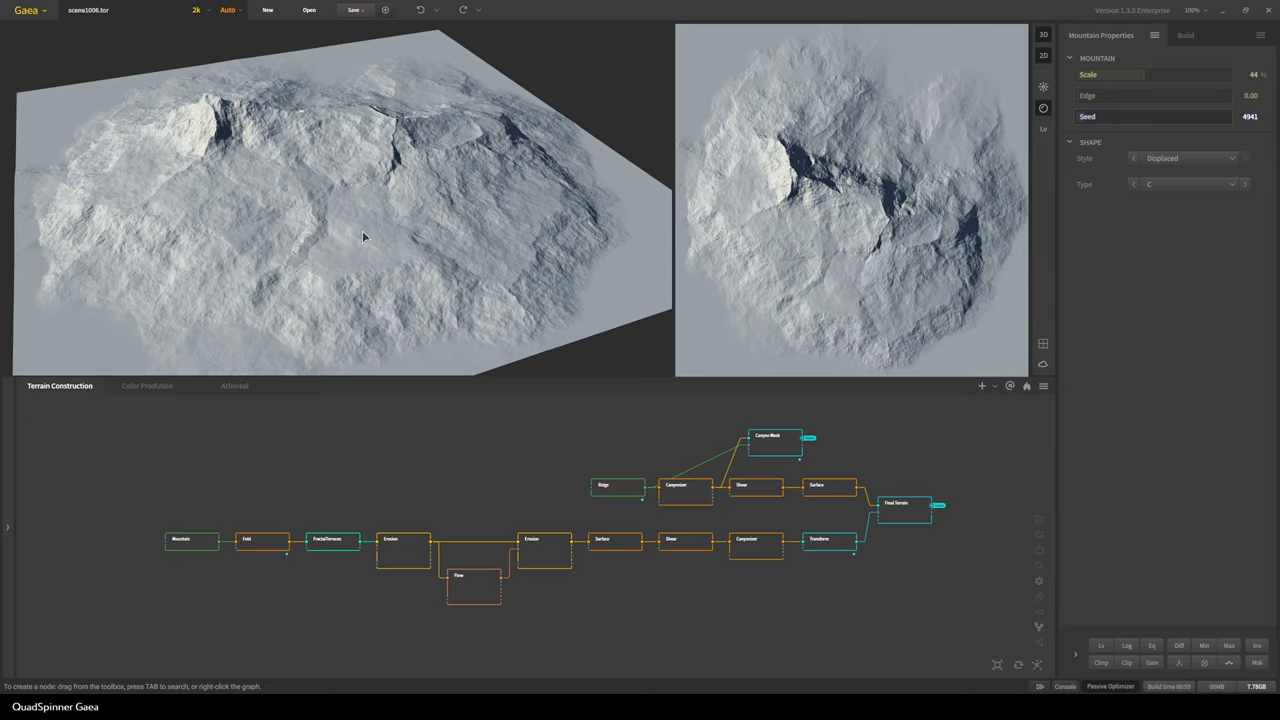
Hide the 2D view and look over the Mountain node's base shape in the 3D view
{"action": "left_click", "coordinate": [1043, 56]}
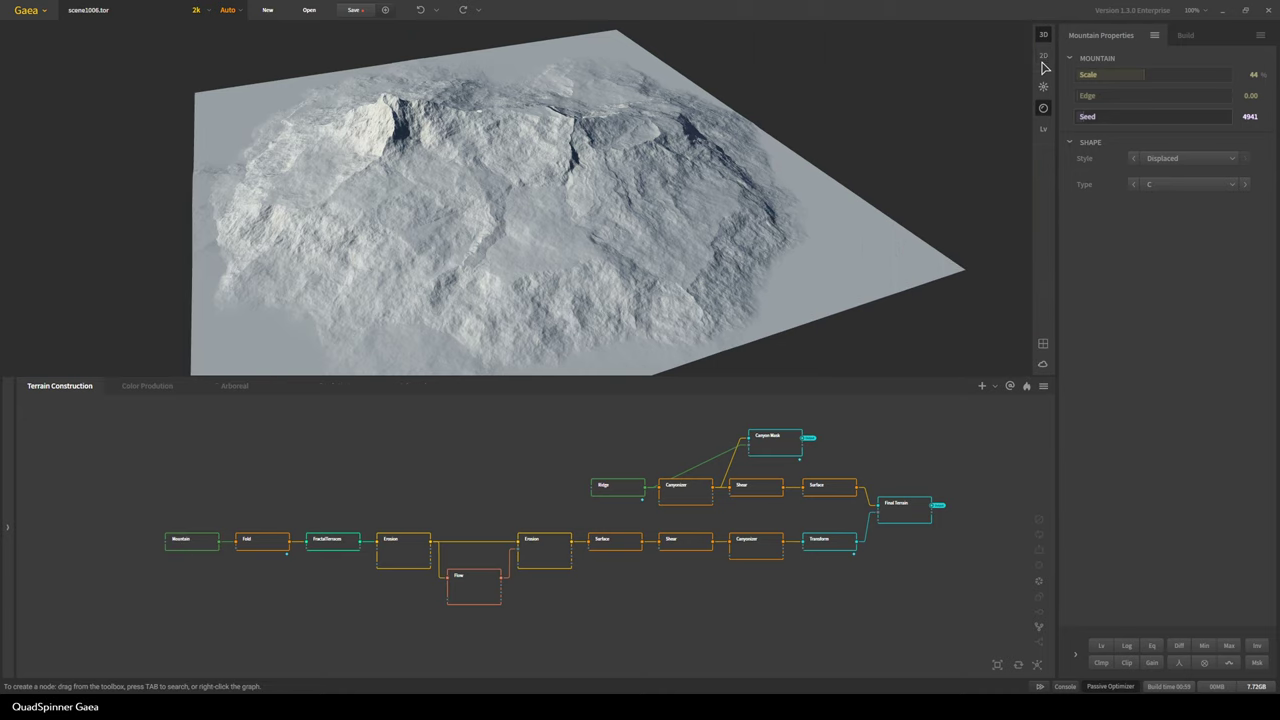
{"action": "scroll", "coordinate": [444, 276], "scroll_direction": "down", "scroll_amount": 2}
{"action": "mouse_move", "coordinate": [444, 276]}
{"action": "left_mouse_down"}
{"action": "mouse_move", "coordinate": [500, 263]}
{"action": "mouse_move", "coordinate": [421, 289]}
{"action": "mouse_move", "coordinate": [427, 275]}
{"action": "left_mouse_up"}
{"action": "scroll", "coordinate": [421, 289], "scroll_direction": "up", "scroll_amount": 3}
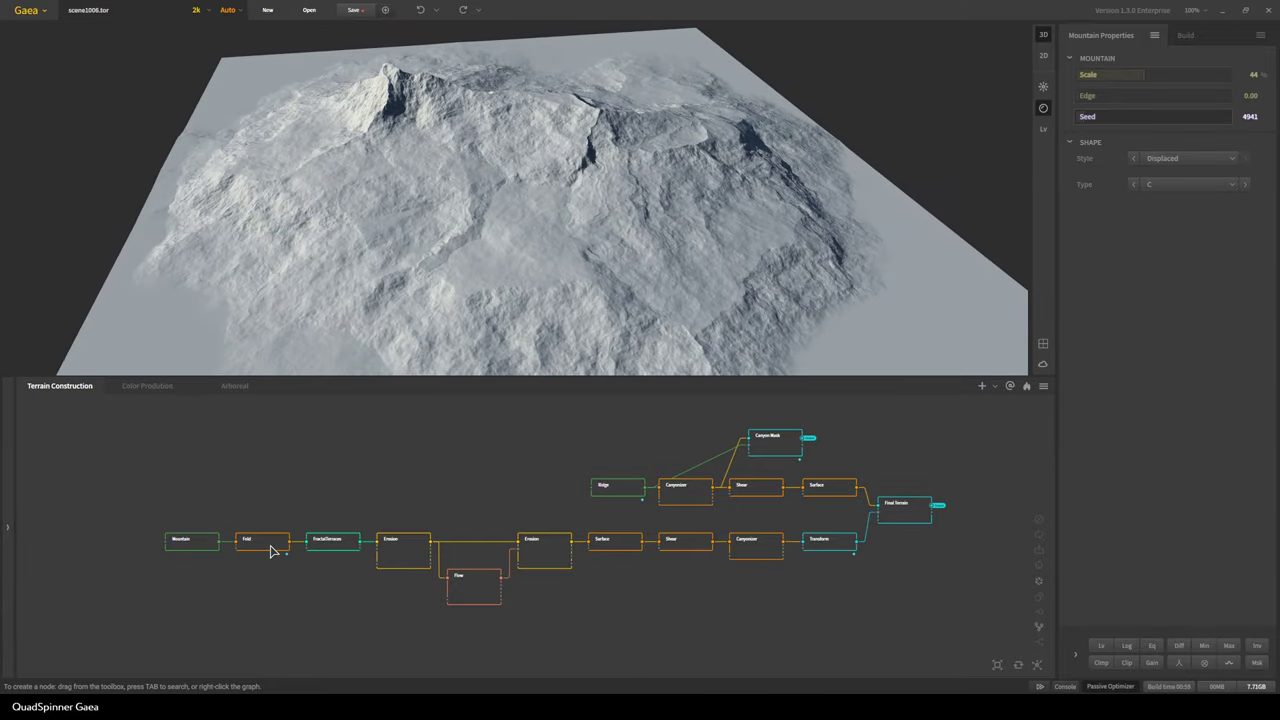
Examine the Fold node's layered terrain from several angles, along with its folding settings
{"action": "left_click", "coordinate": [268, 547]}
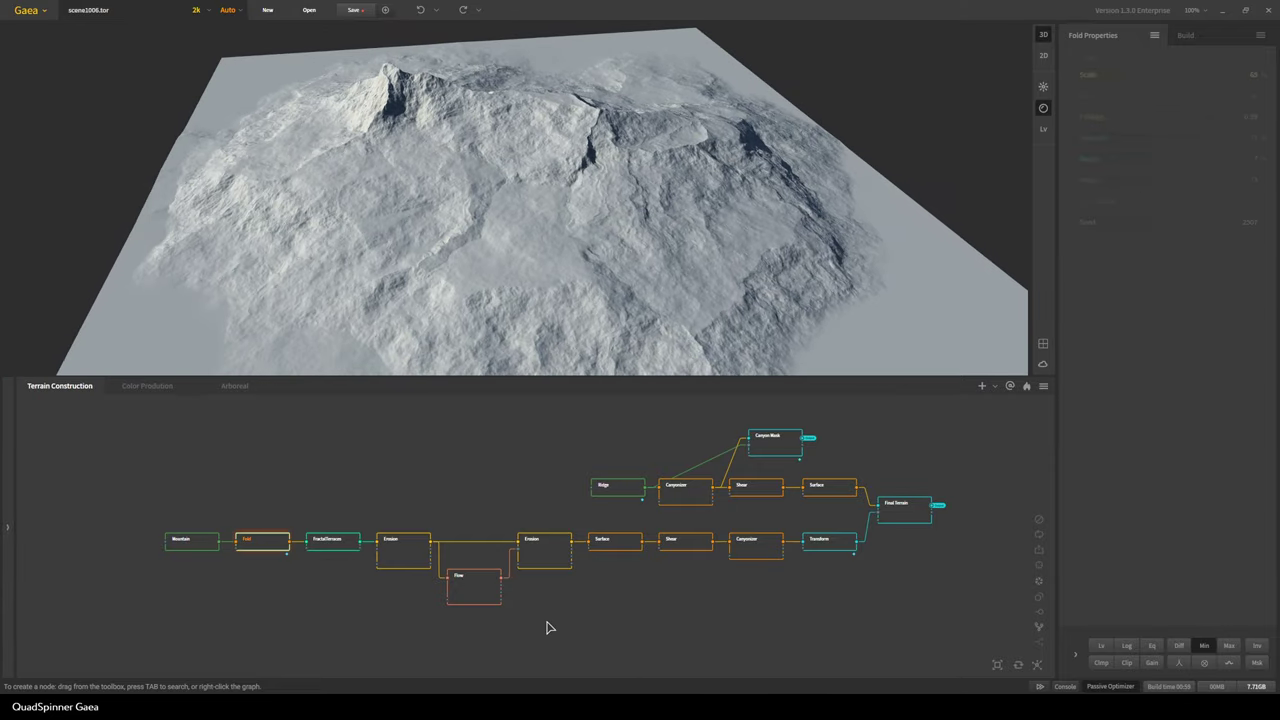
{"action": "scroll", "coordinate": [587, 264], "scroll_direction": "down", "scroll_amount": 2}
{"action": "left_click_drag", "start_coordinate": [587, 264], "coordinate": [629, 239]}
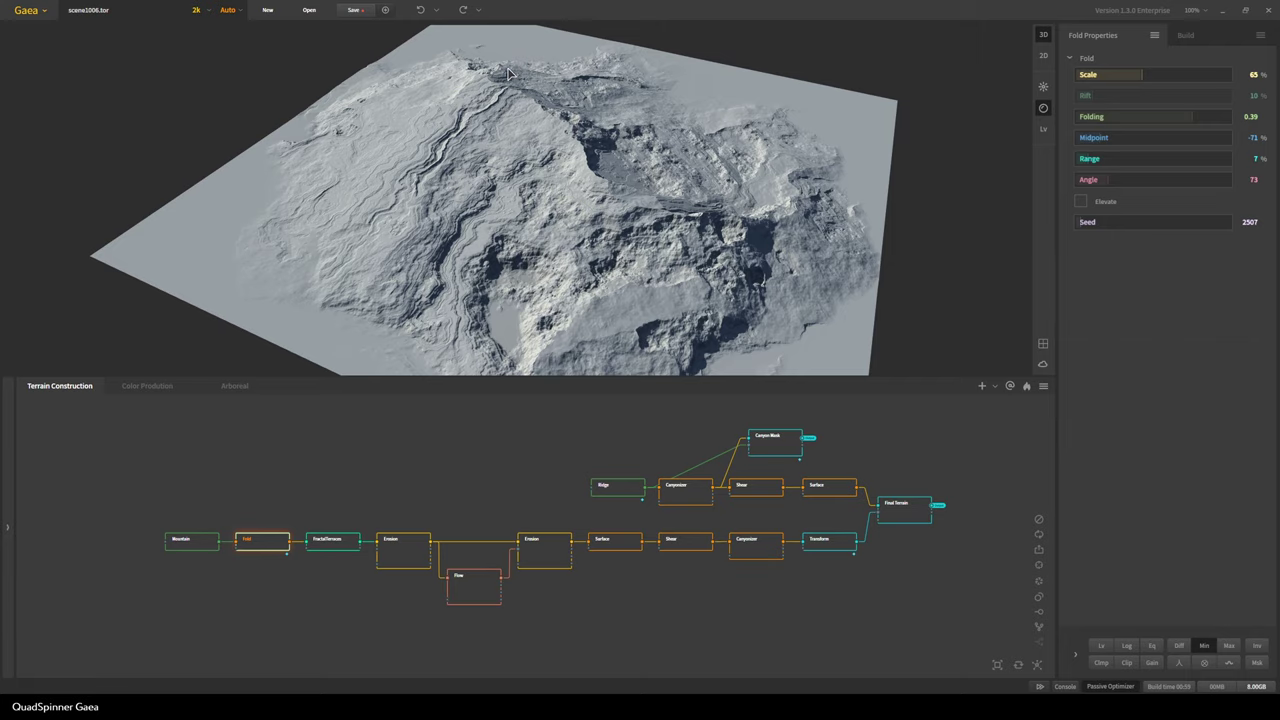
{"action": "left_click_drag", "start_coordinate": [670, 272], "coordinate": [357, 310]}
{"action": "scroll", "coordinate": [460, 300], "scroll_direction": "up", "scroll_amount": 5}
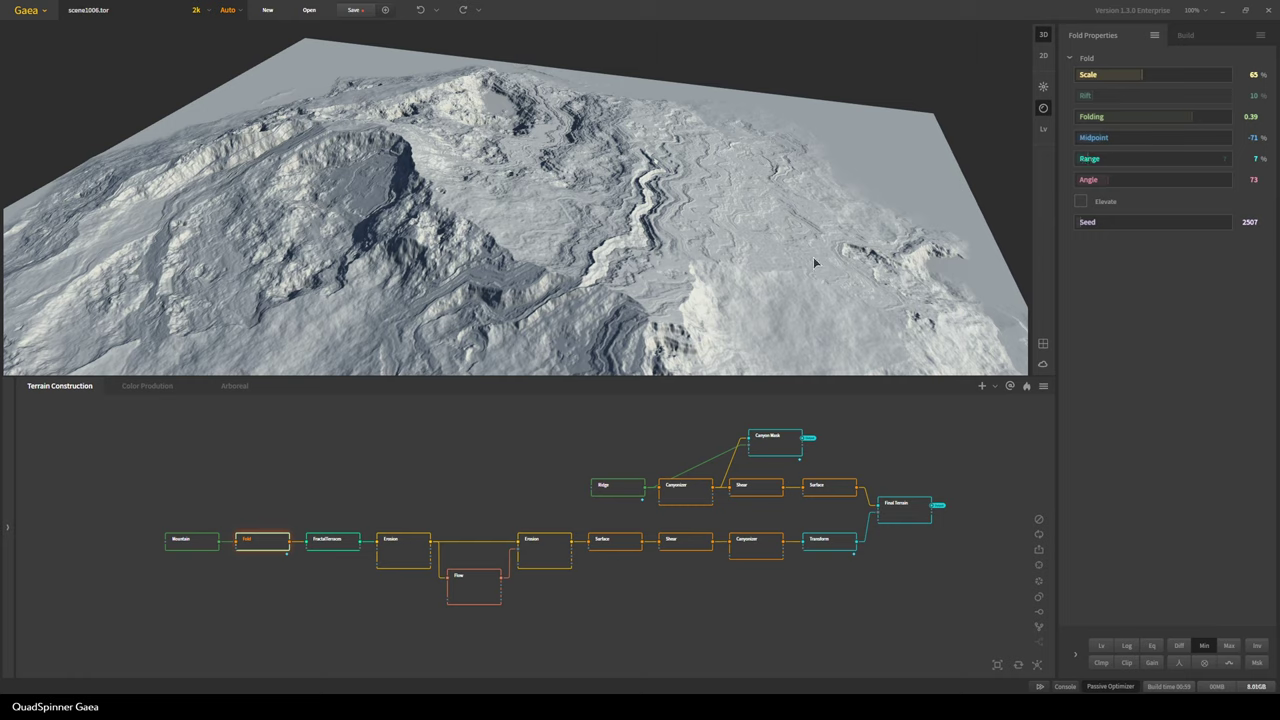
{"action": "scroll", "coordinate": [804, 269], "scroll_direction": "down", "scroll_amount": 1}
{"action": "scroll", "coordinate": [786, 280], "scroll_direction": "down", "scroll_amount": 2}
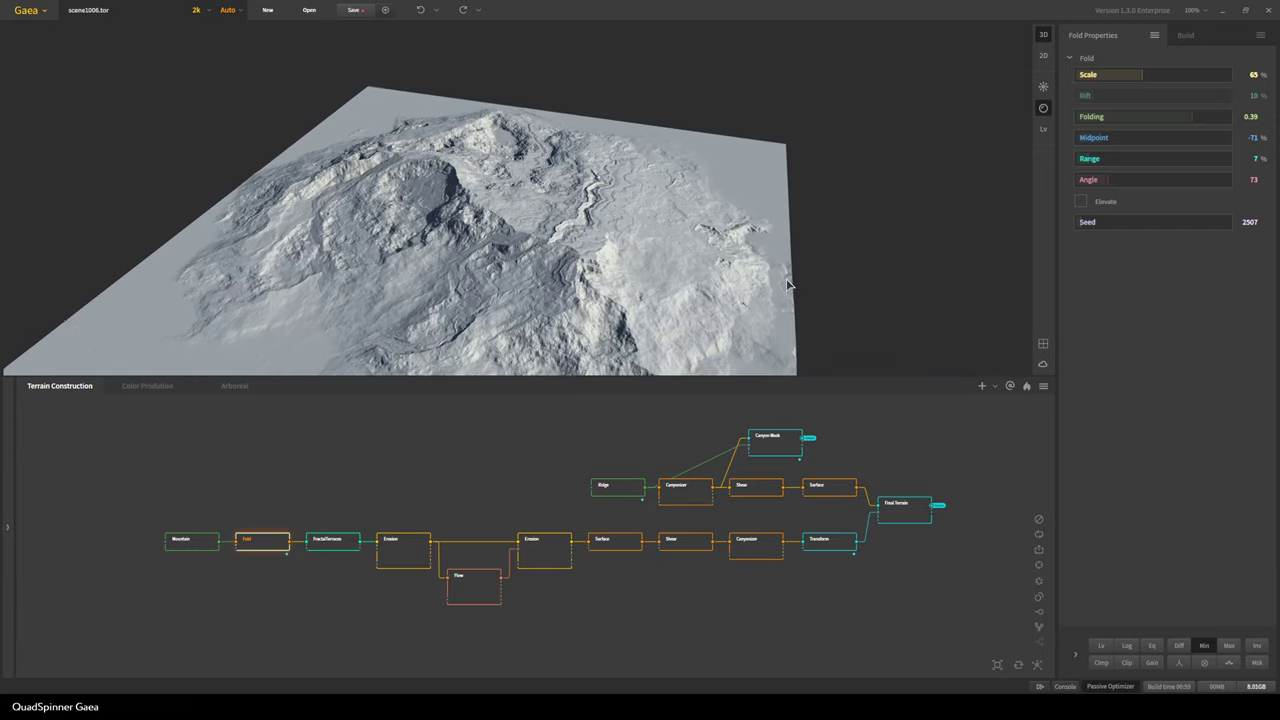
{"action": "left_click_drag", "start_coordinate": [523, 295], "coordinate": [258, 271]}
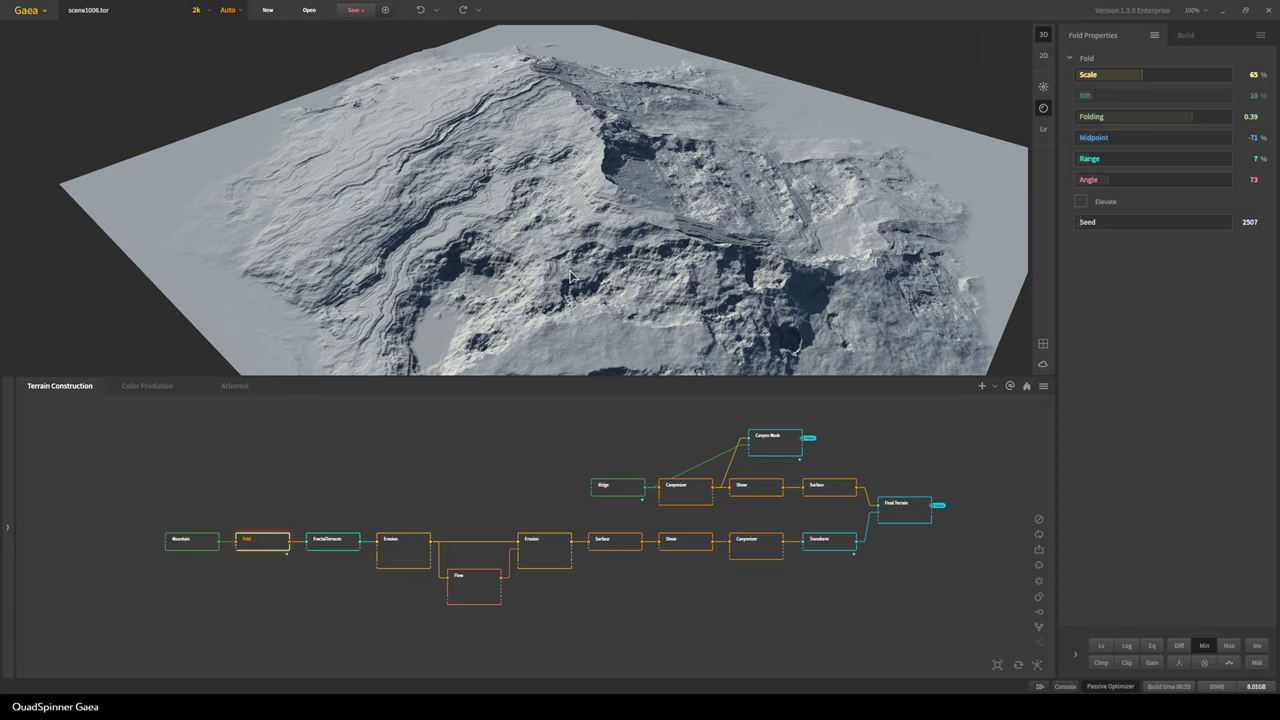
{"action": "left_click_drag", "start_coordinate": [573, 277], "coordinate": [500, 279]}
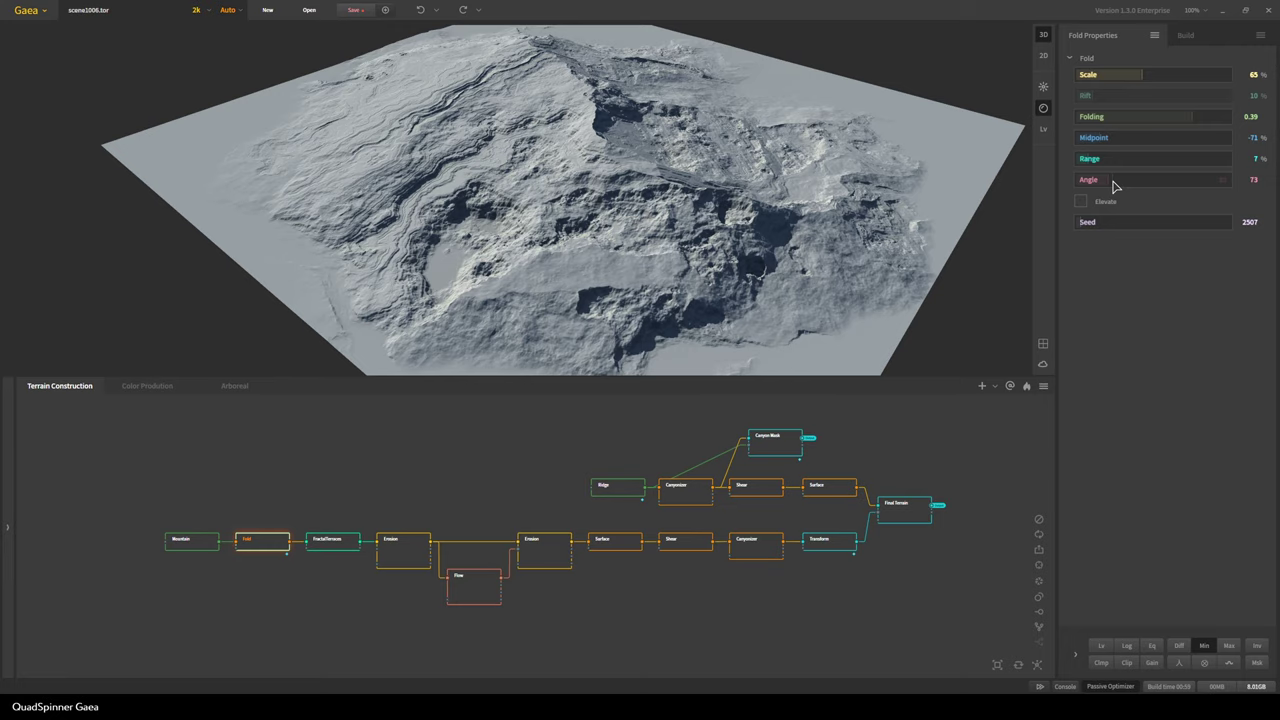
{"action": "scroll", "coordinate": [675, 265], "scroll_direction": "up", "scroll_amount": 3}
{"action": "scroll", "coordinate": [676, 264], "scroll_direction": "down", "scroll_amount": 3}
{"action": "mouse_move", "coordinate": [676, 264]}
{"action": "left_mouse_down"}
{"action": "mouse_move", "coordinate": [569, 290]}
{"action": "mouse_move", "coordinate": [683, 273]}
{"action": "left_mouse_up"}
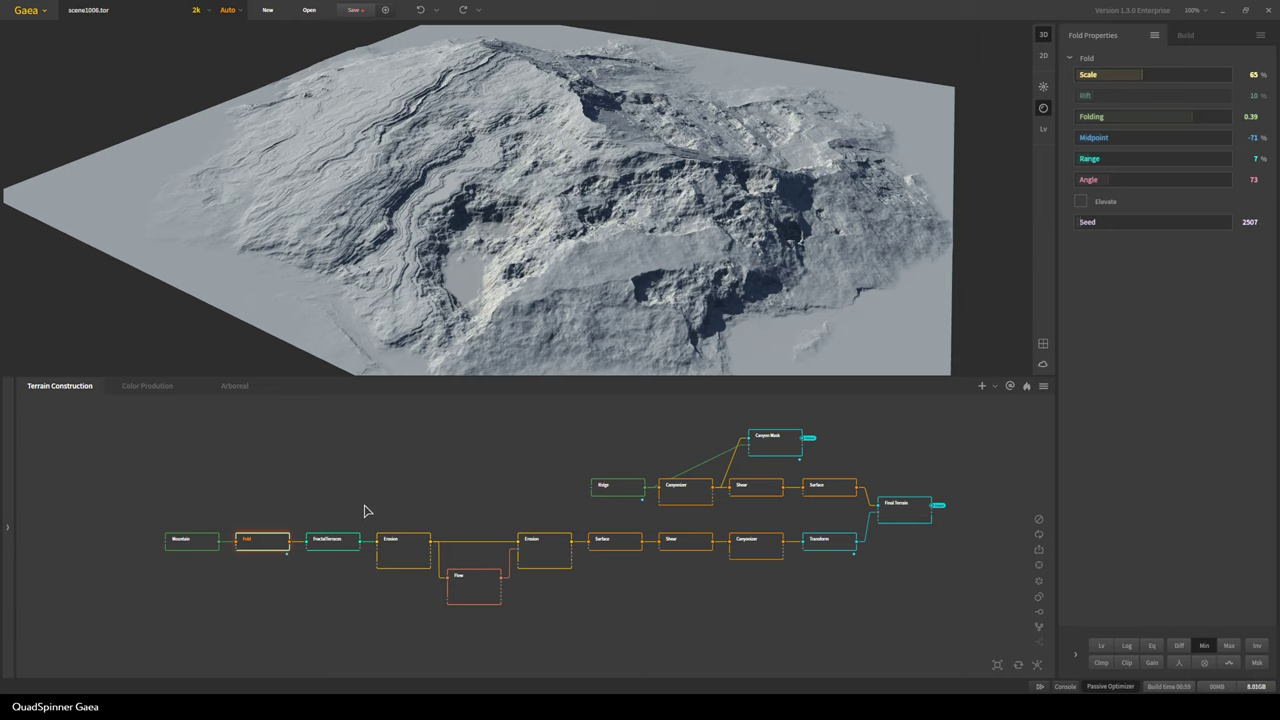
Compare the unmodified Mountain shape with the Fold node's output from the same angle
{"action": "left_click", "coordinate": [185, 548]}
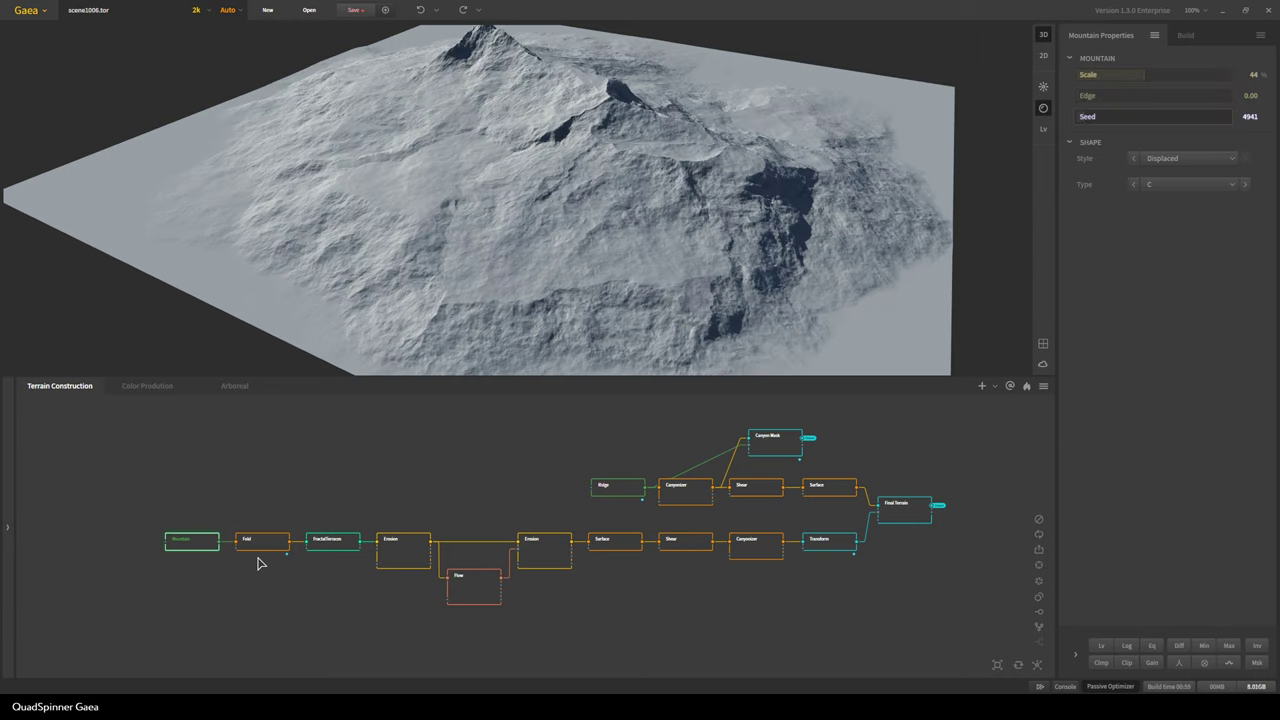
{"action": "scroll", "coordinate": [506, 163], "scroll_direction": "down", "scroll_amount": 3}
{"action": "left_click_drag", "start_coordinate": [506, 162], "coordinate": [400, 210]}
{"action": "scroll", "coordinate": [585, 209], "scroll_direction": "up", "scroll_amount": 4}
{"action": "left_click_drag", "start_coordinate": [585, 209], "coordinate": [599, 297]}
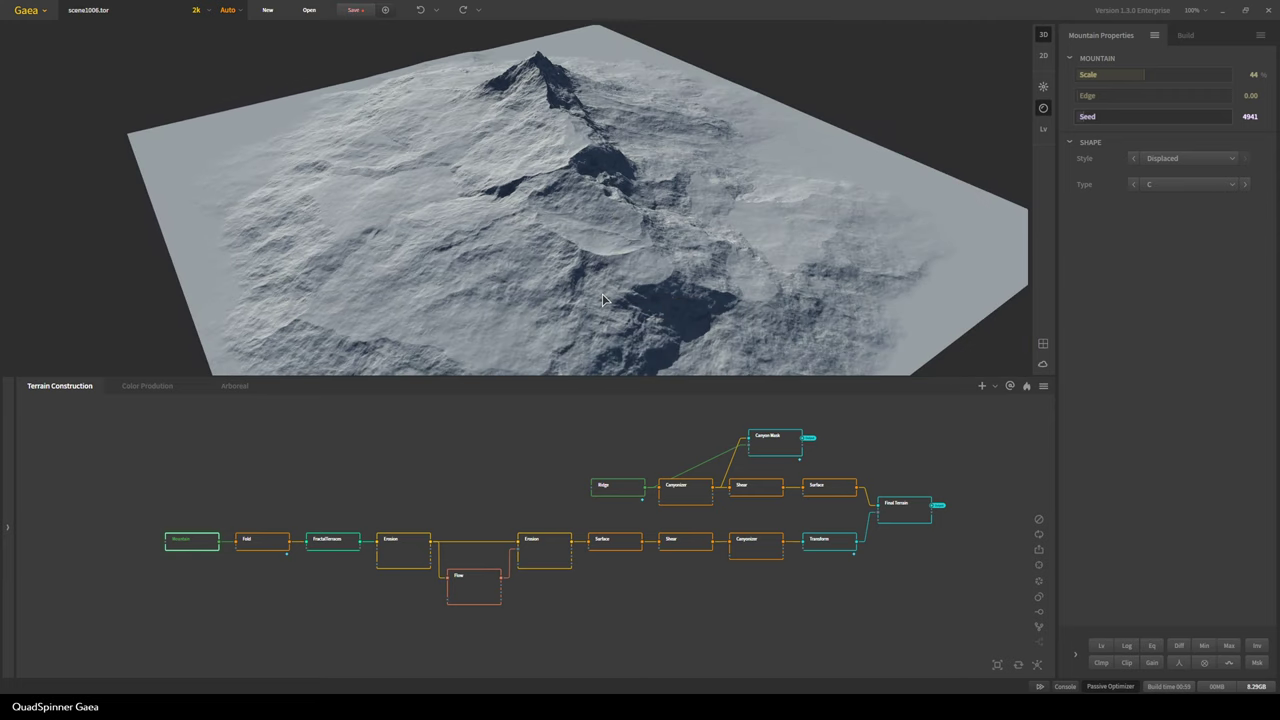
{"action": "scroll", "coordinate": [599, 297], "scroll_direction": "down", "scroll_amount": 2}
{"action": "left_click", "coordinate": [251, 548]}
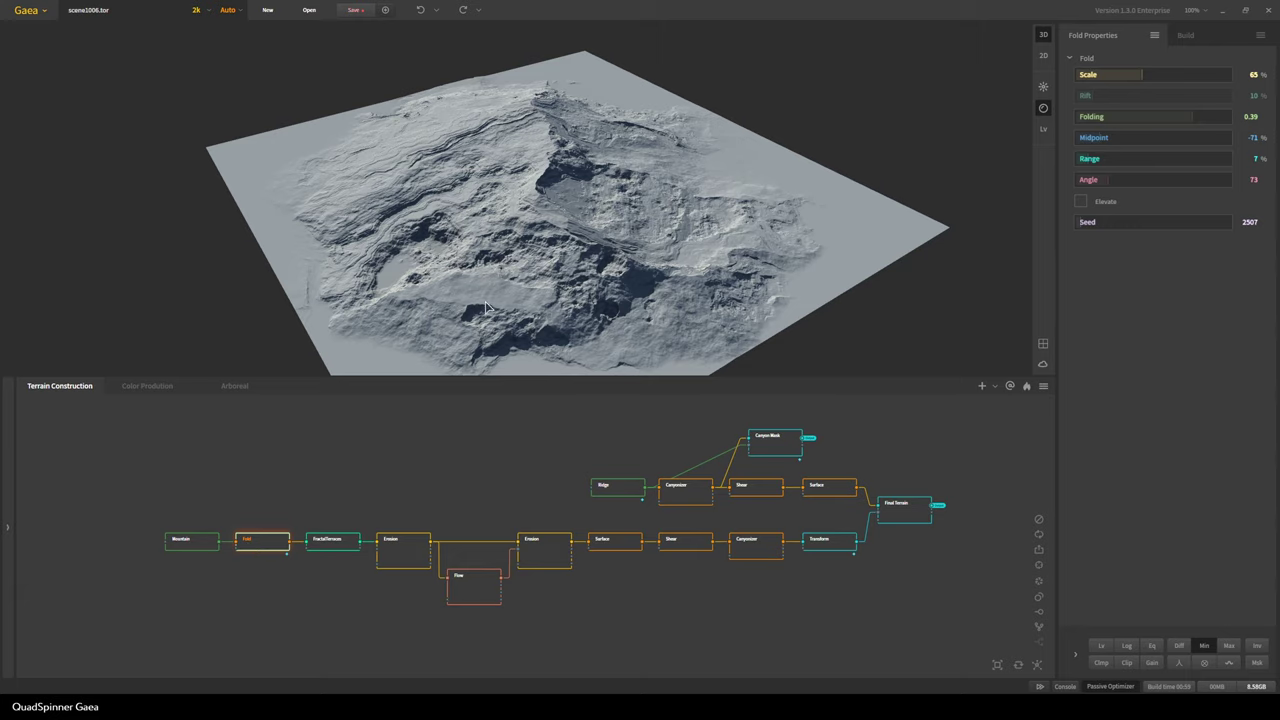
Examine the FractalTerraces node's terrain, checking the terrace ledges around the ridge and lower slopes
{"action": "left_click", "coordinate": [333, 541]}
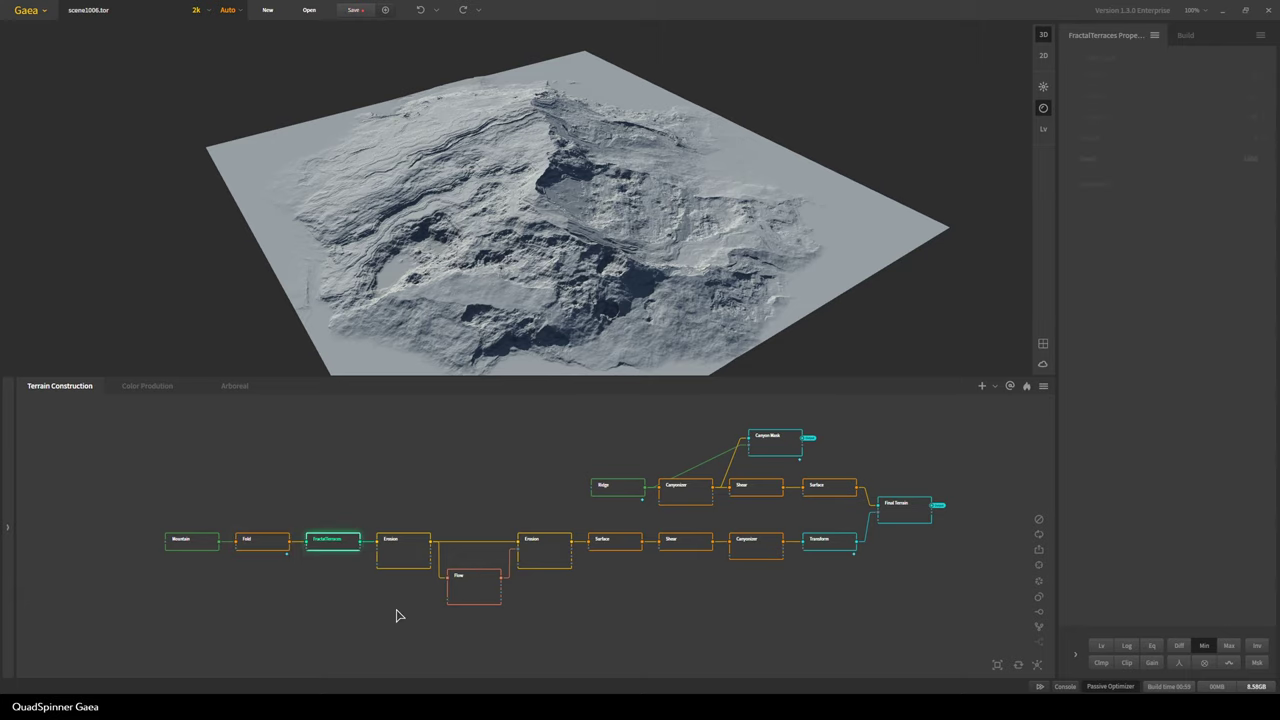
{"action": "left_click_drag", "start_coordinate": [597, 287], "coordinate": [502, 304]}
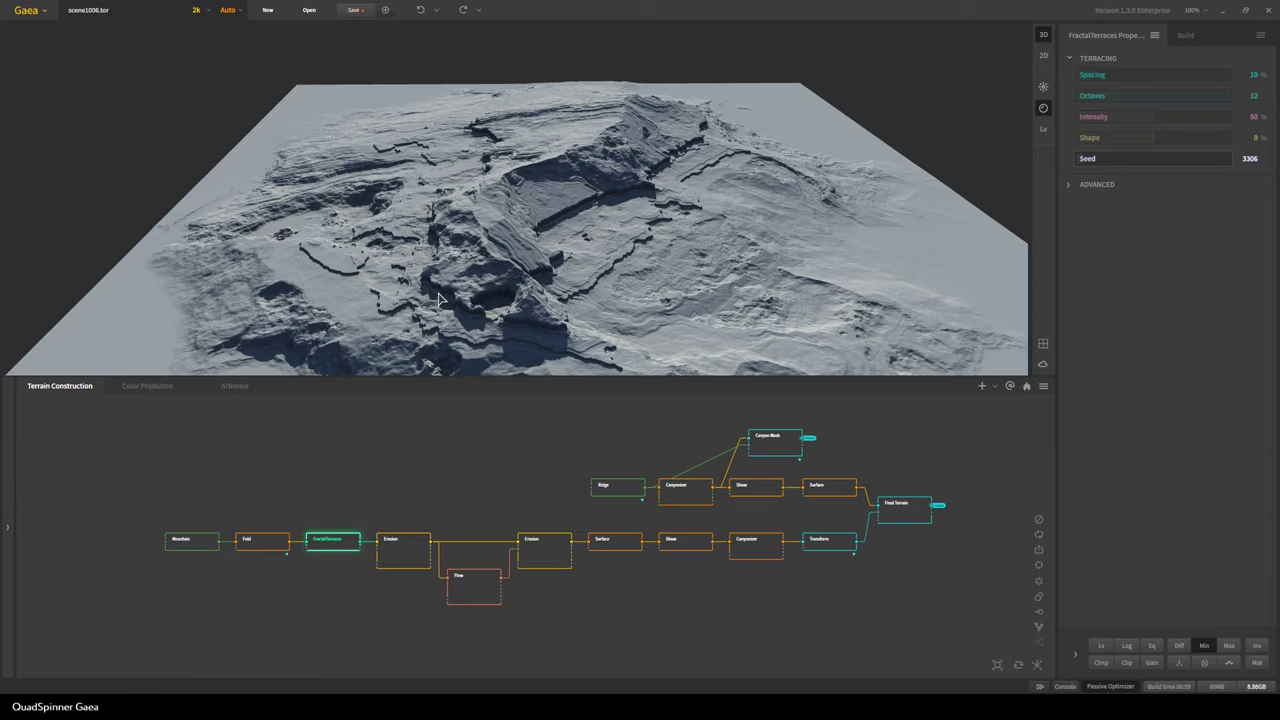
{"action": "left_click_drag", "start_coordinate": [439, 298], "coordinate": [512, 323]}
{"action": "scroll", "coordinate": [590, 295], "scroll_direction": "up", "scroll_amount": 3}
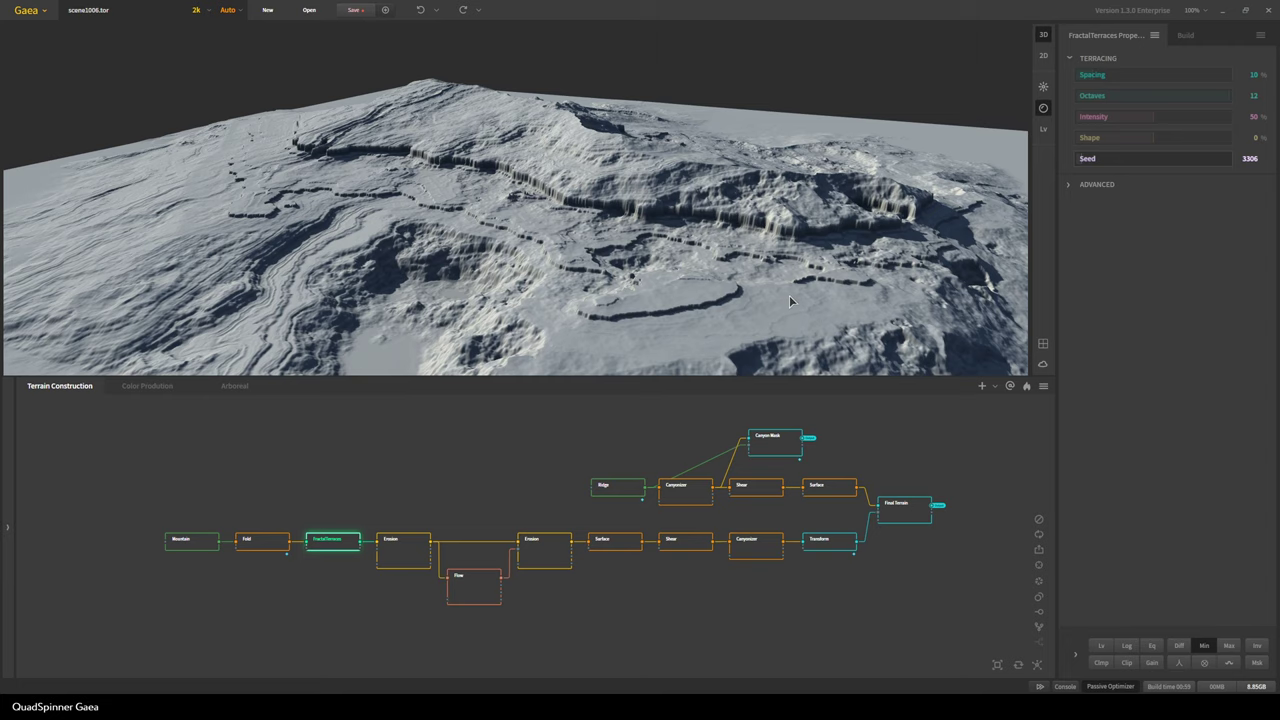
{"action": "left_click_drag", "start_coordinate": [819, 316], "coordinate": [725, 292]}
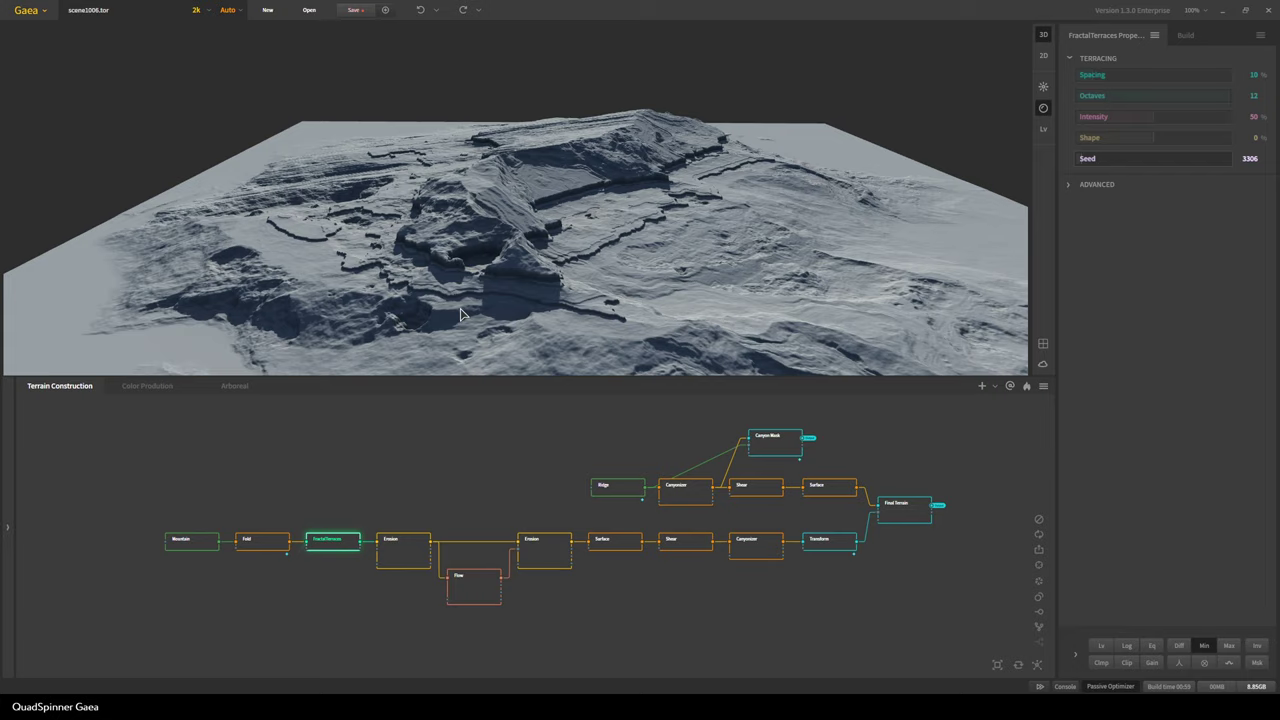
{"action": "scroll", "coordinate": [460, 307], "scroll_direction": "down", "scroll_amount": 3}
{"action": "mouse_move", "coordinate": [471, 307]}
{"action": "left_mouse_down"}
{"action": "mouse_move", "coordinate": [605, 286]}
{"action": "mouse_move", "coordinate": [468, 305]}
{"action": "left_mouse_up"}
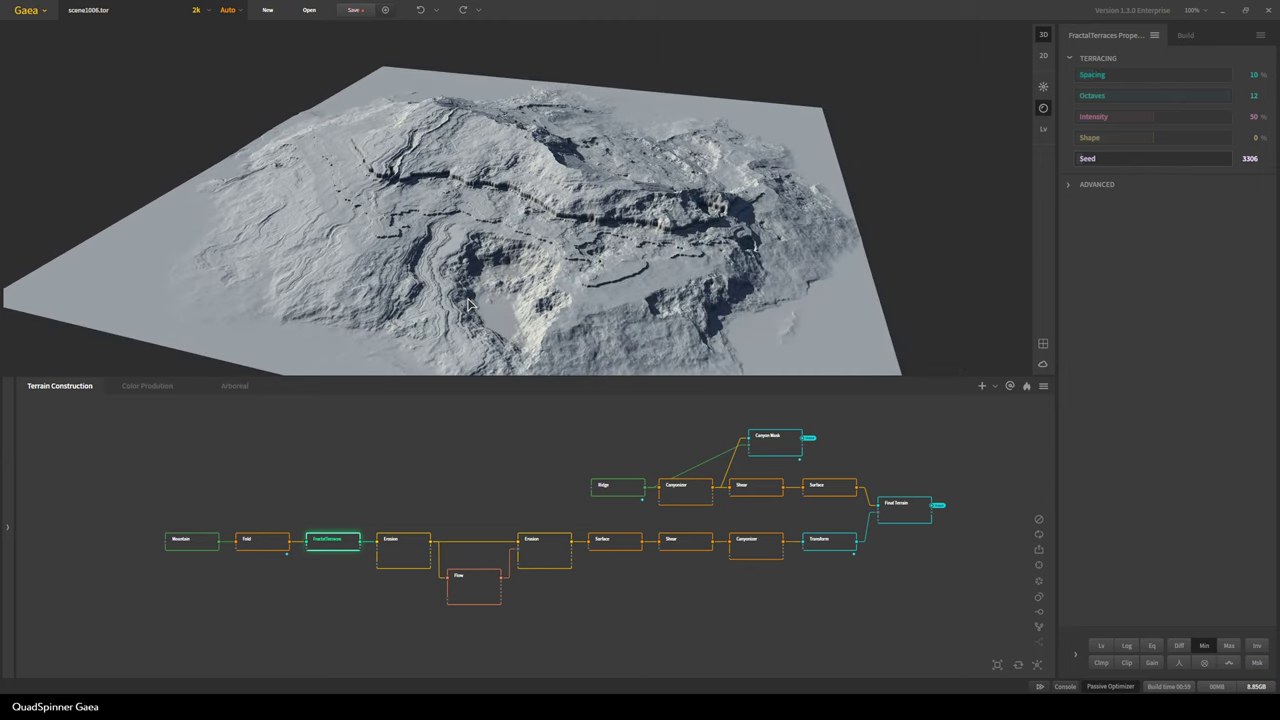
{"action": "scroll", "coordinate": [562, 260], "scroll_direction": "up", "scroll_amount": 2}
{"action": "left_click_drag", "start_coordinate": [559, 256], "coordinate": [626, 236]}
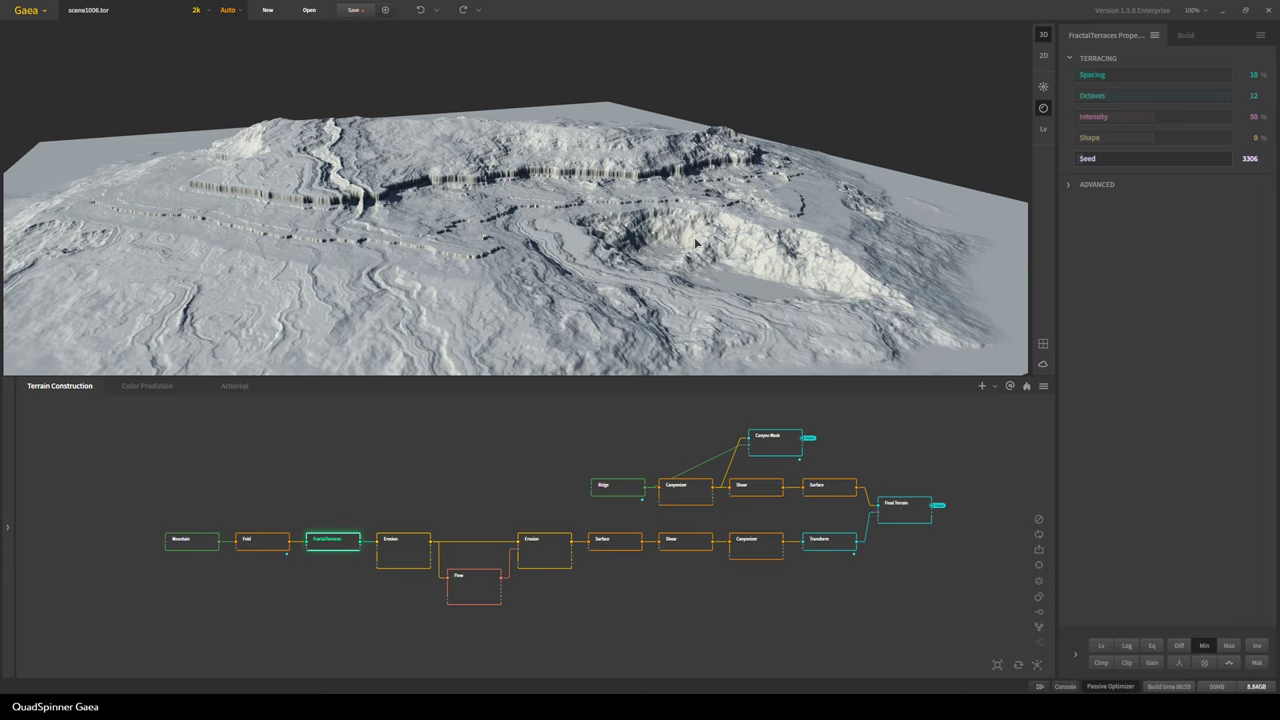
Examine the first Erosion node's terrain and its downcutting and random sedimentation settings
{"action": "left_click", "coordinate": [393, 562]}
{"action": "left_click_drag", "start_coordinate": [491, 306], "coordinate": [549, 261]}
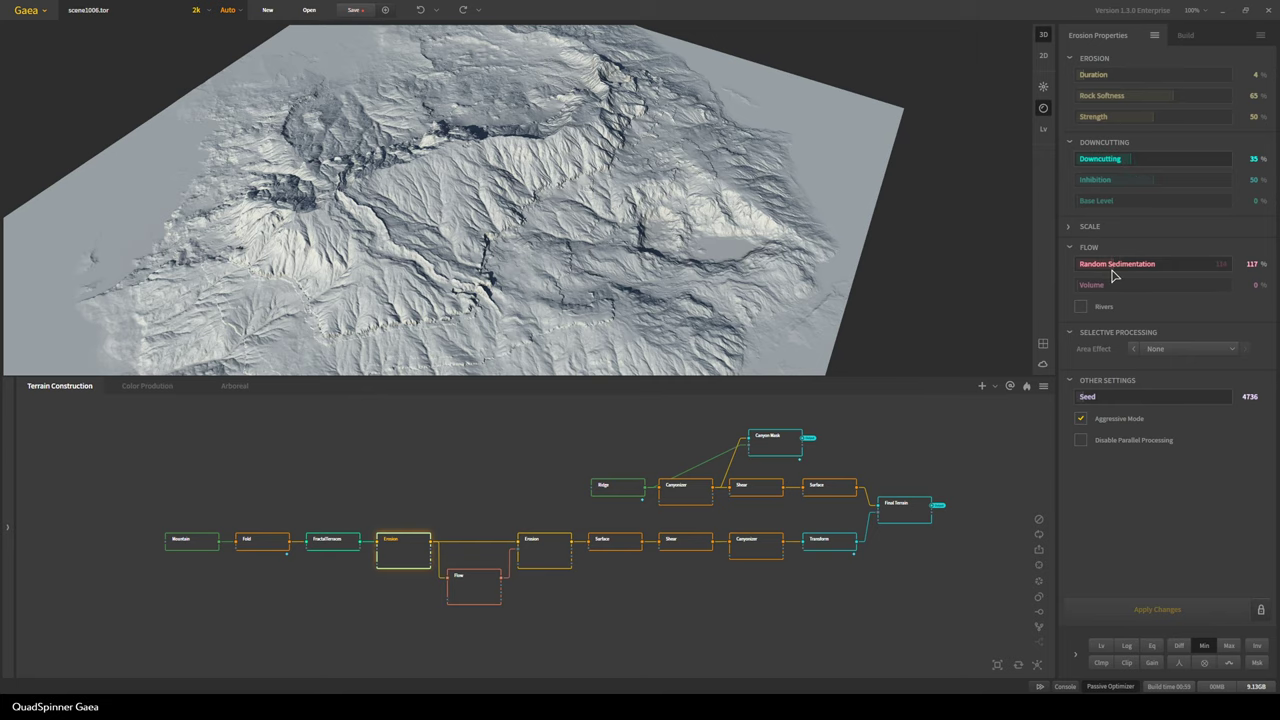
{"action": "left_click_drag", "start_coordinate": [654, 272], "coordinate": [460, 186]}
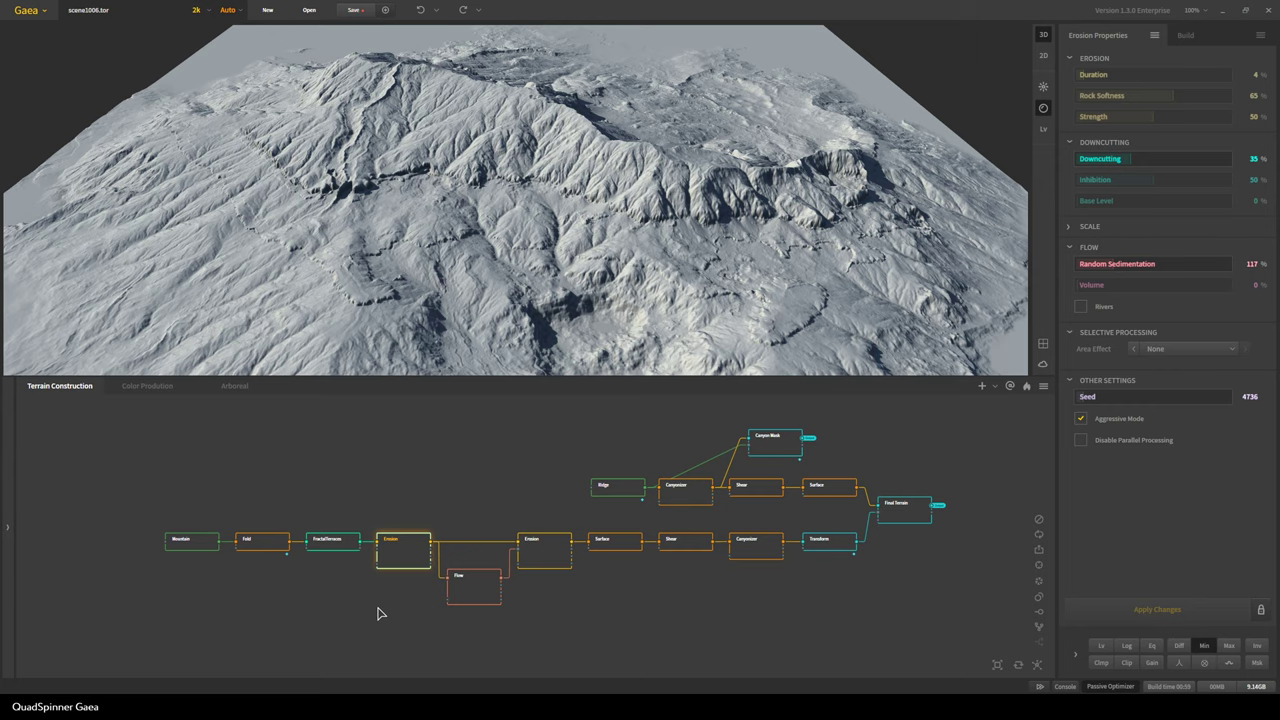
{"action": "left_click_drag", "start_coordinate": [585, 314], "coordinate": [504, 324]}
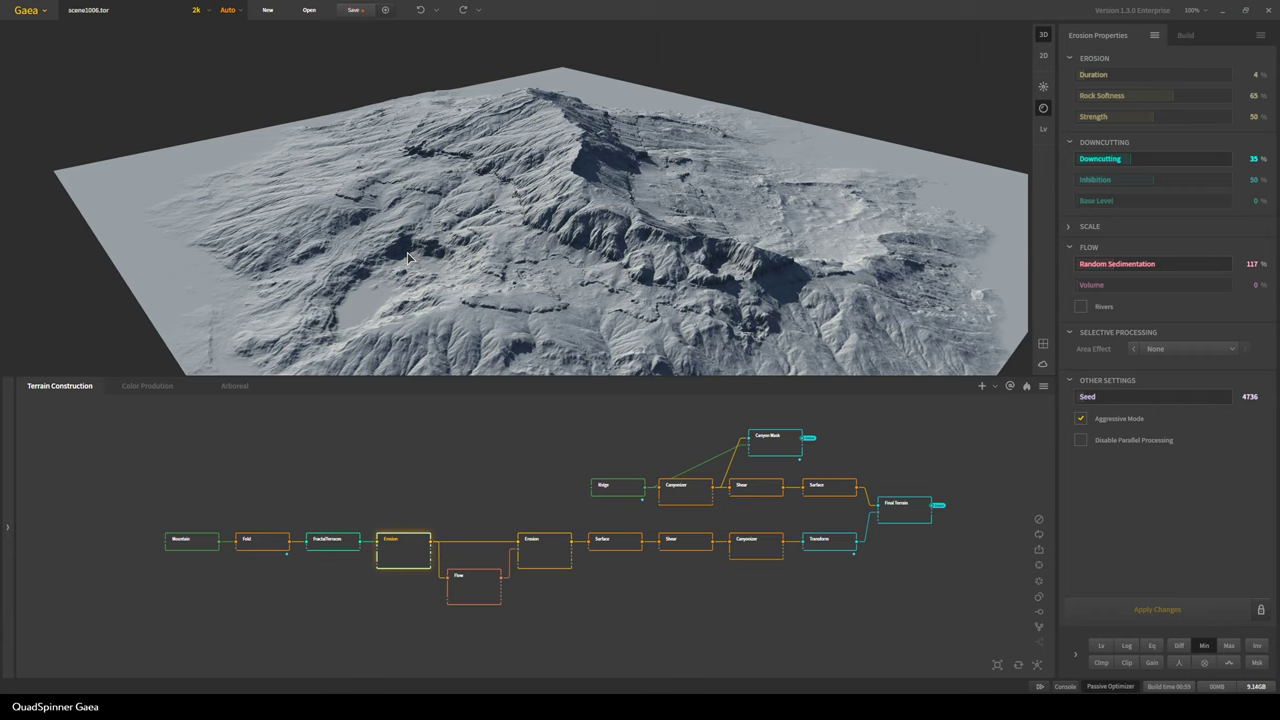
Pin the first Erosion node as the underlay and inspect the Flow node's map over that terrain
{"action": "scroll", "coordinate": [451, 628], "scroll_direction": "up", "scroll_amount": 1}
{"action": "scroll", "coordinate": [343, 605], "scroll_direction": "up", "scroll_amount": 1}
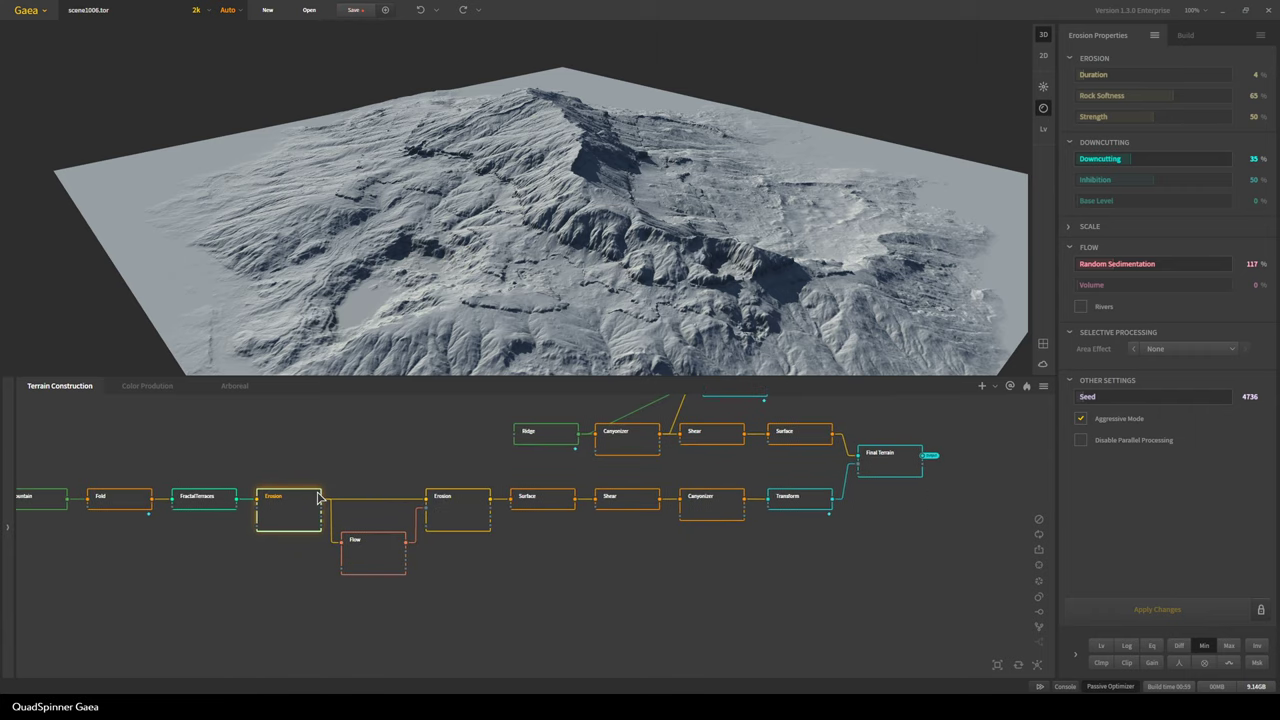
{"action": "left_click", "coordinate": [366, 566]}
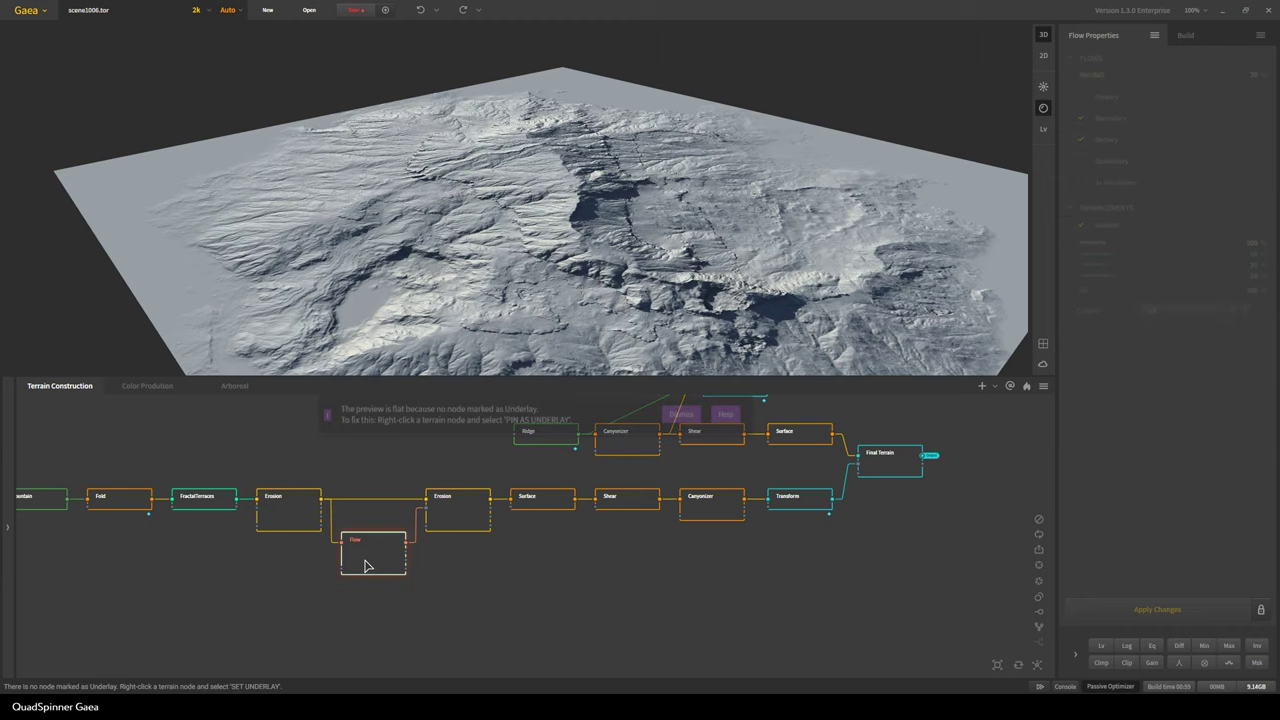
{"action": "left_click", "coordinate": [302, 526]}
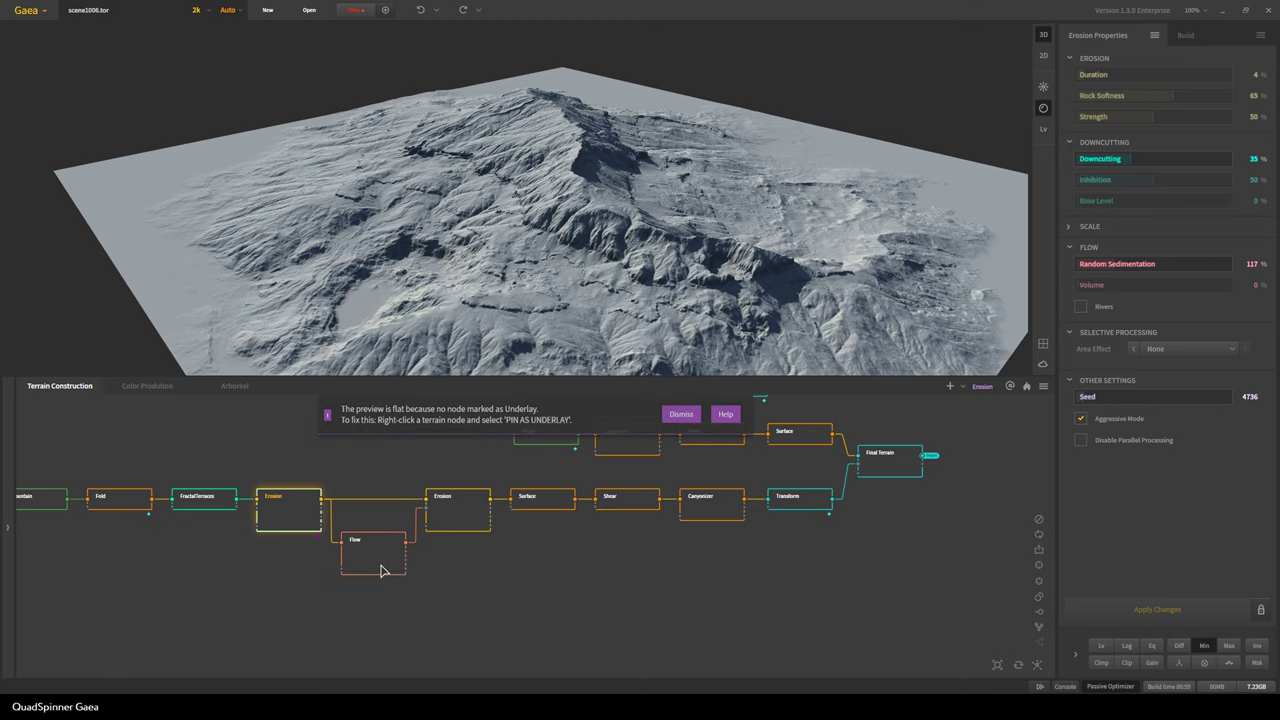
{"action": "left_click", "coordinate": [366, 560]}
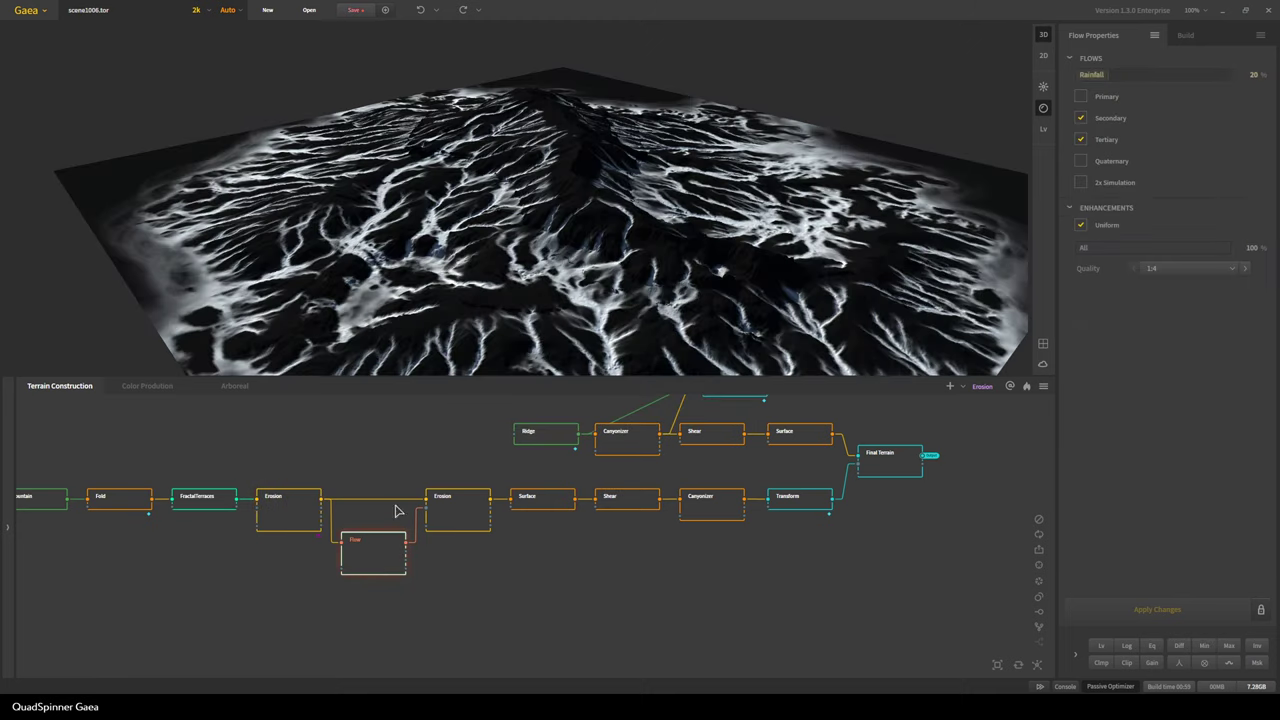
{"action": "left_click_drag", "start_coordinate": [349, 332], "coordinate": [458, 308]}
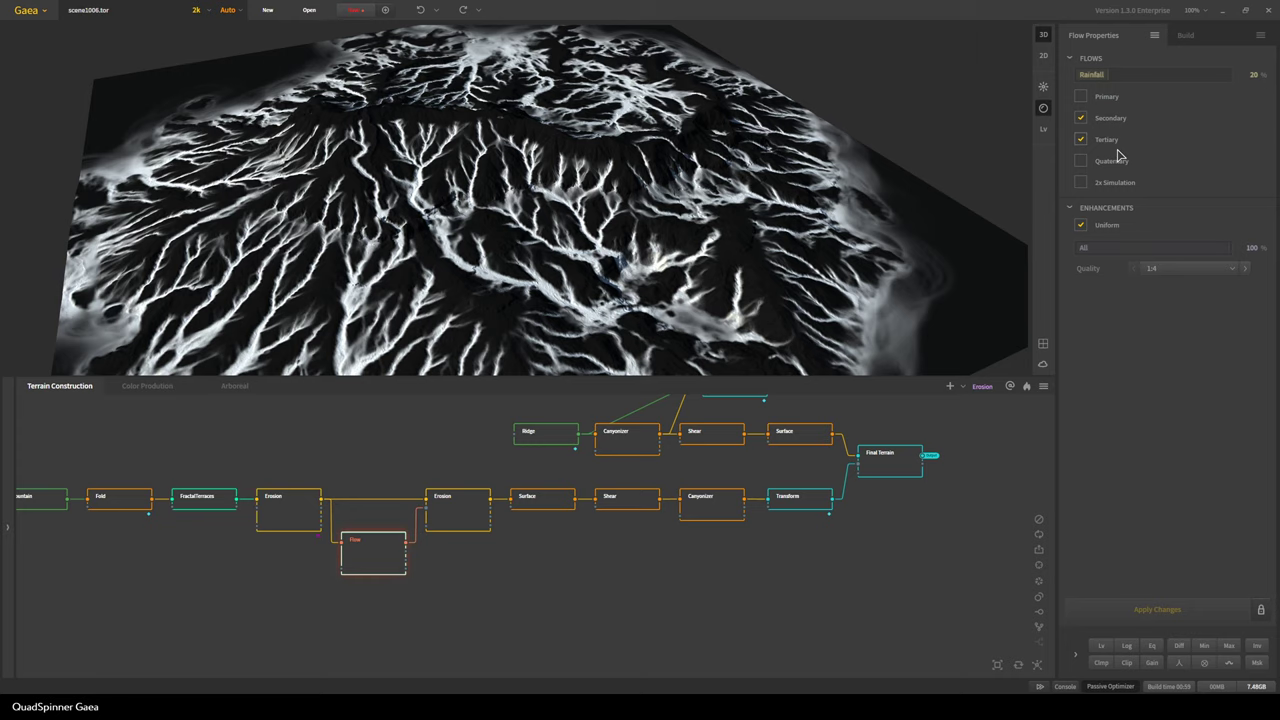
{"action": "scroll", "coordinate": [615, 210], "scroll_direction": "down", "scroll_amount": 3}
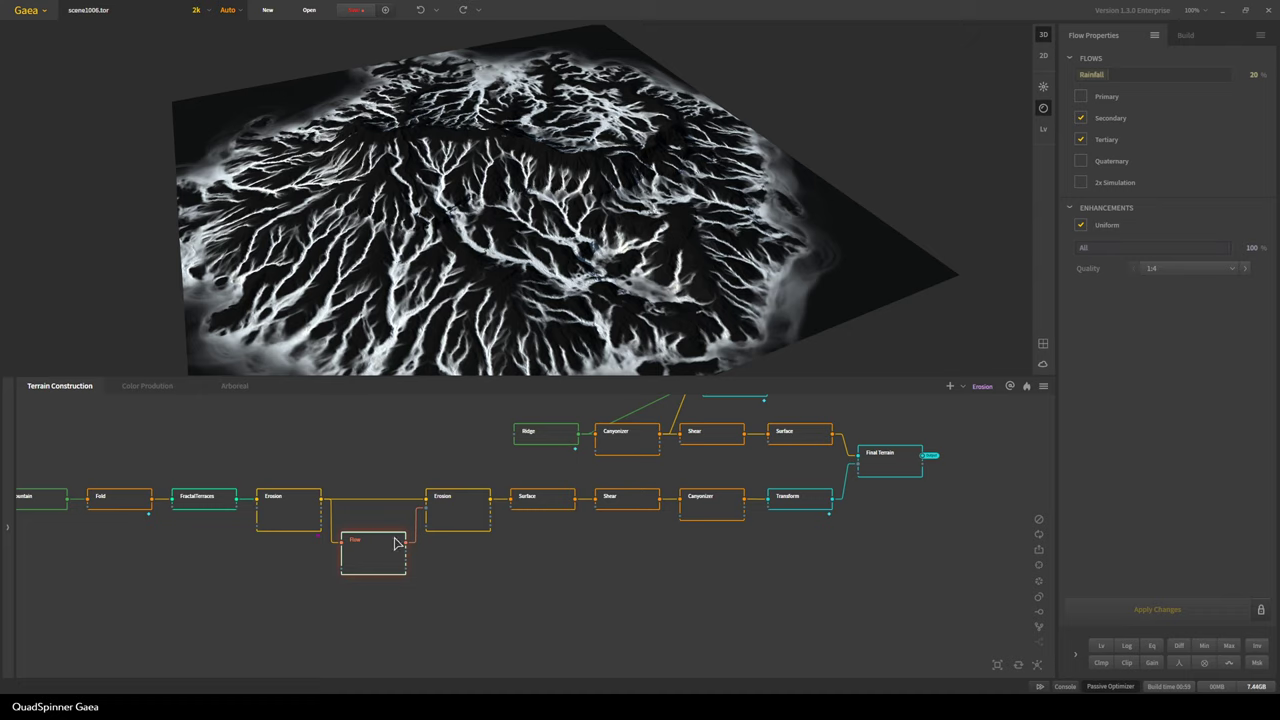
Examine the second Erosion node's terrain, which takes the Flow map as input, and its precipitation-based settings
{"action": "scroll", "coordinate": [400, 525], "scroll_direction": "up", "scroll_amount": 2}
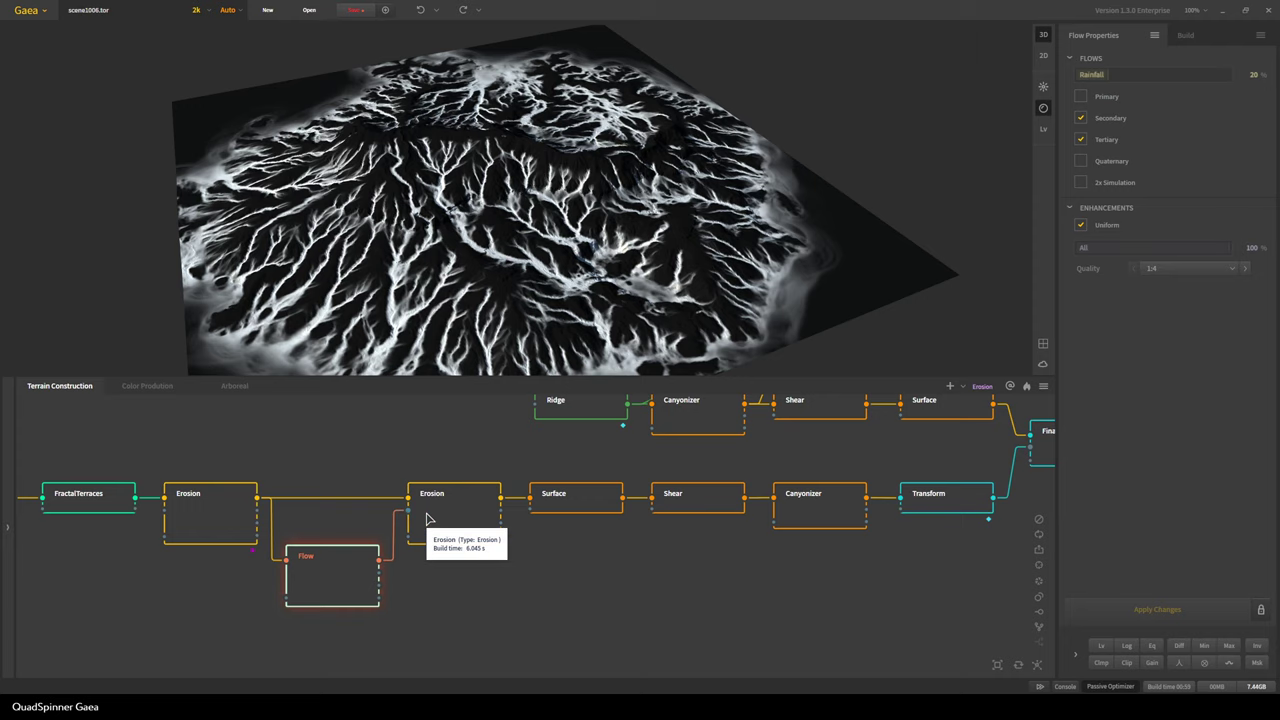
{"action": "left_click", "coordinate": [430, 517]}
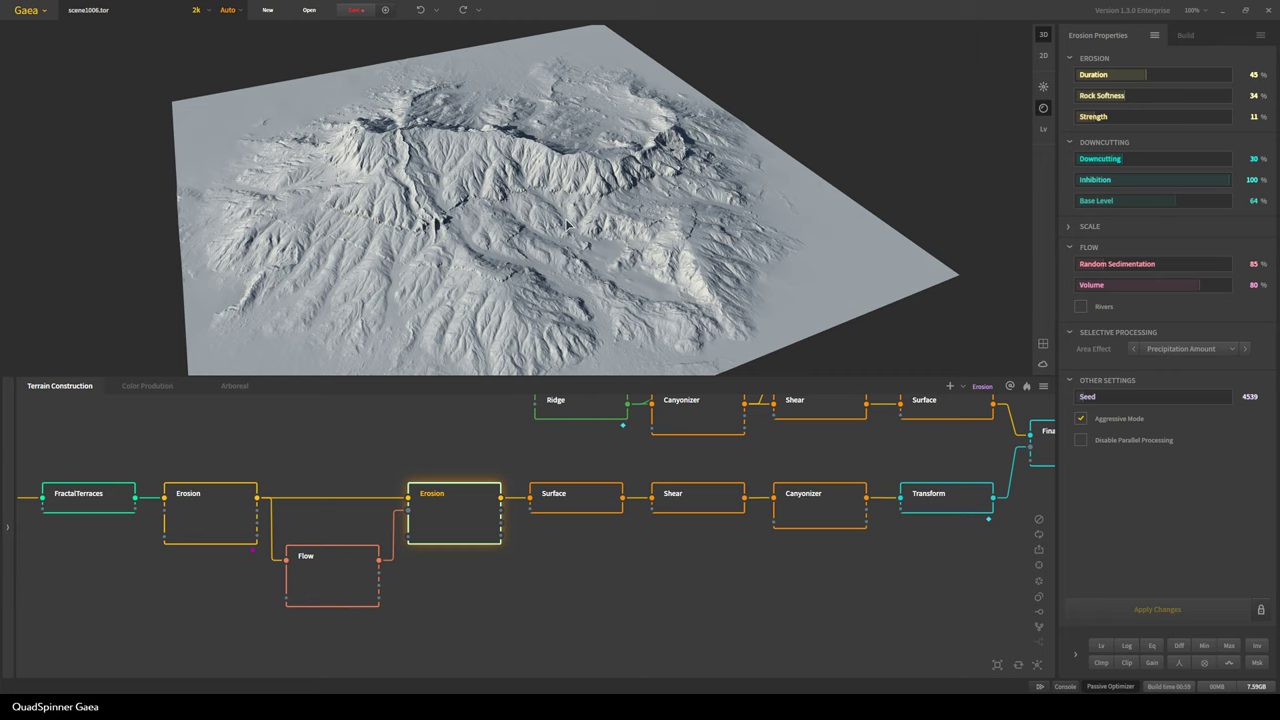
{"action": "scroll", "coordinate": [566, 225], "scroll_direction": "up", "scroll_amount": 3}
{"action": "left_click_drag", "start_coordinate": [505, 269], "coordinate": [457, 274]}
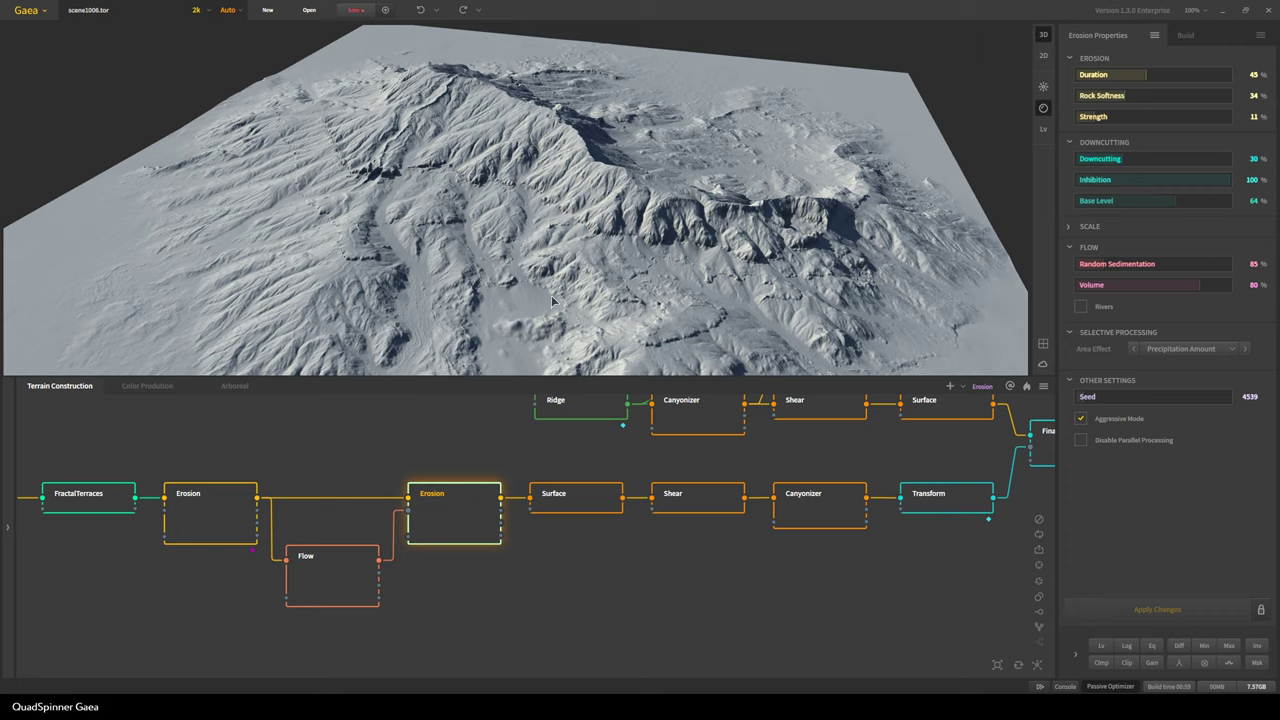
Compare the second Erosion node's terrain with the first Erosion node's output, checking the slopes and valleys from several angles
{"action": "mouse_move", "coordinate": [553, 312]}
{"action": "left_mouse_down"}
{"action": "mouse_move", "coordinate": [413, 310]}
{"action": "mouse_move", "coordinate": [459, 269]}
{"action": "left_mouse_up"}
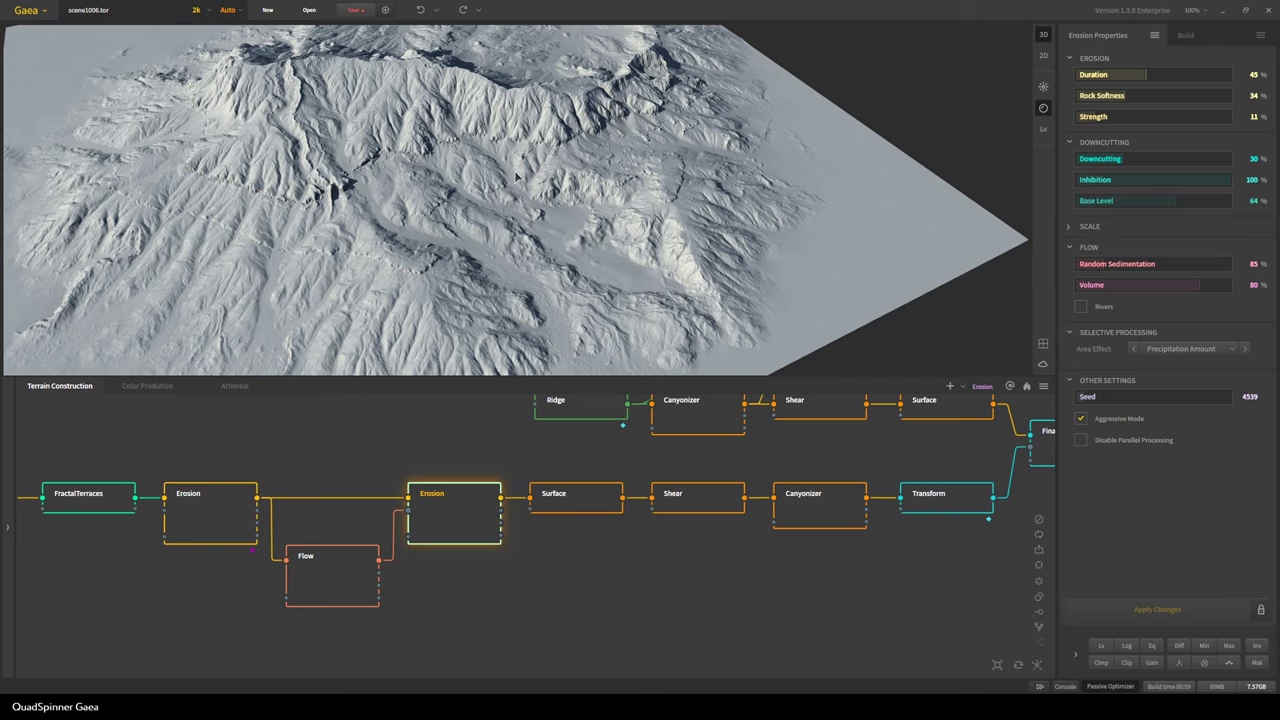
{"action": "left_click_drag", "start_coordinate": [797, 250], "coordinate": [655, 243]}
{"action": "left_click_drag", "start_coordinate": [427, 281], "coordinate": [420, 242]}
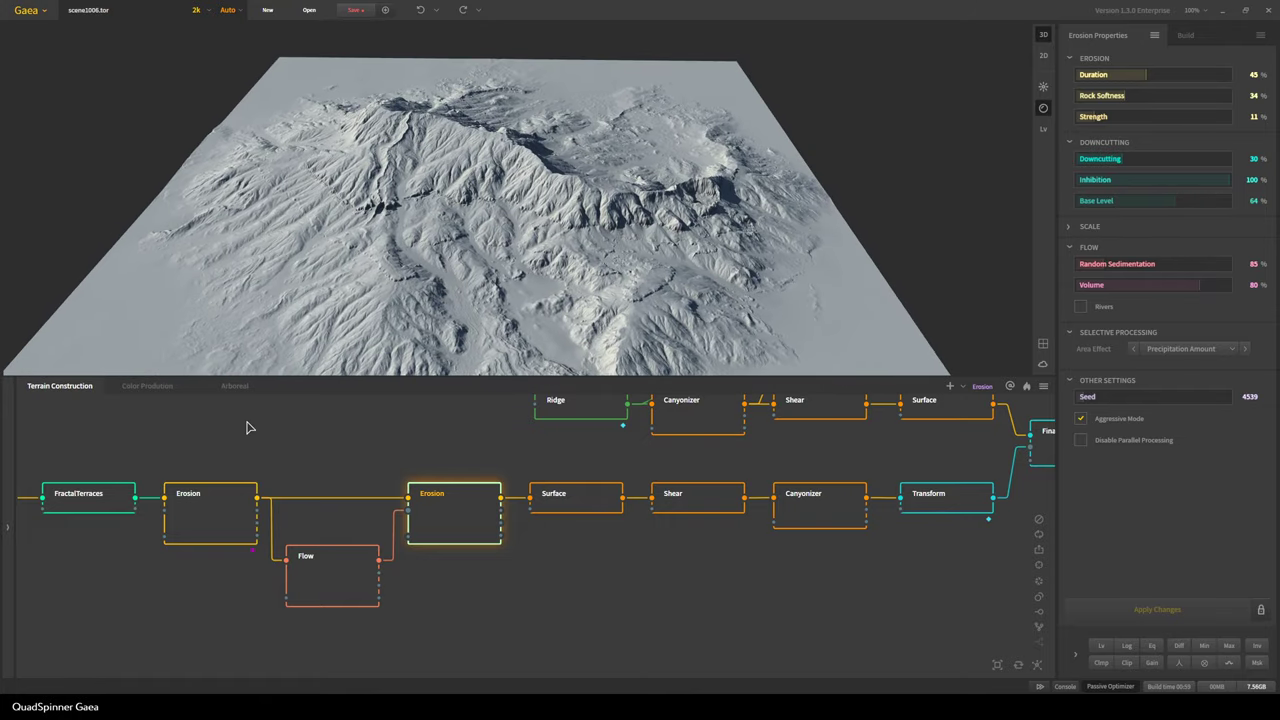
{"action": "left_click", "coordinate": [208, 517]}
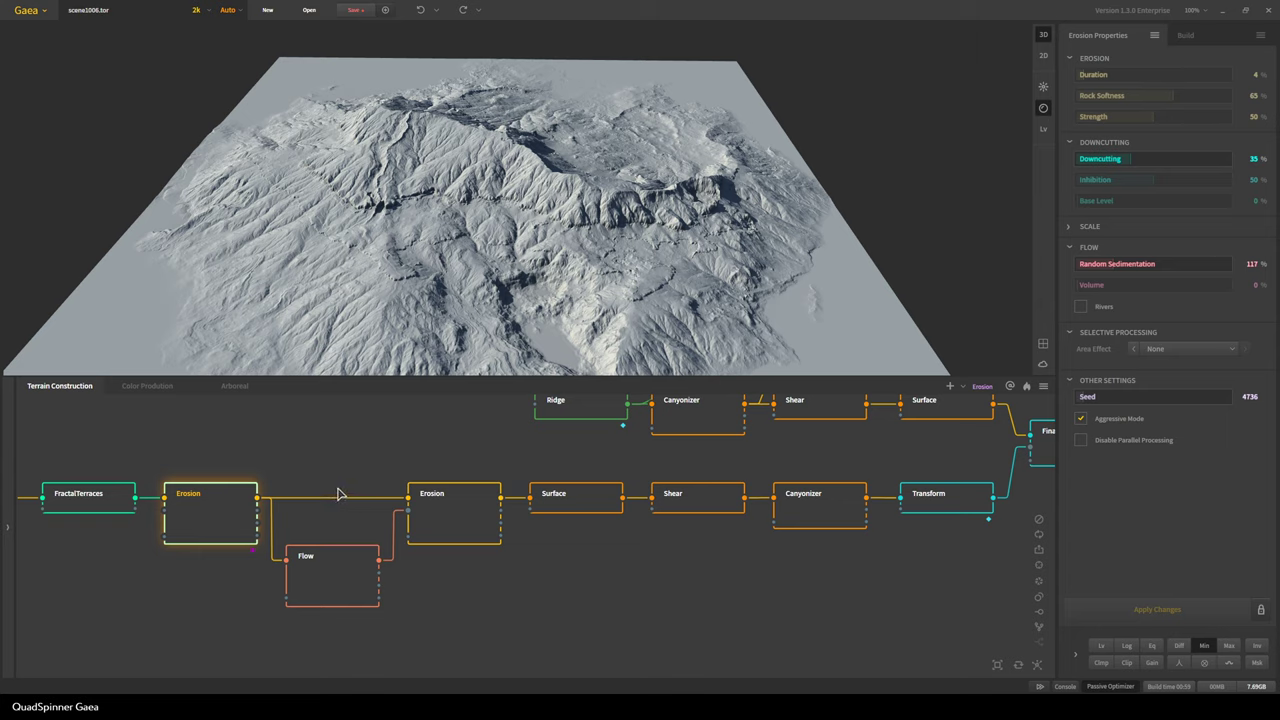
{"action": "left_click", "coordinate": [460, 514]}
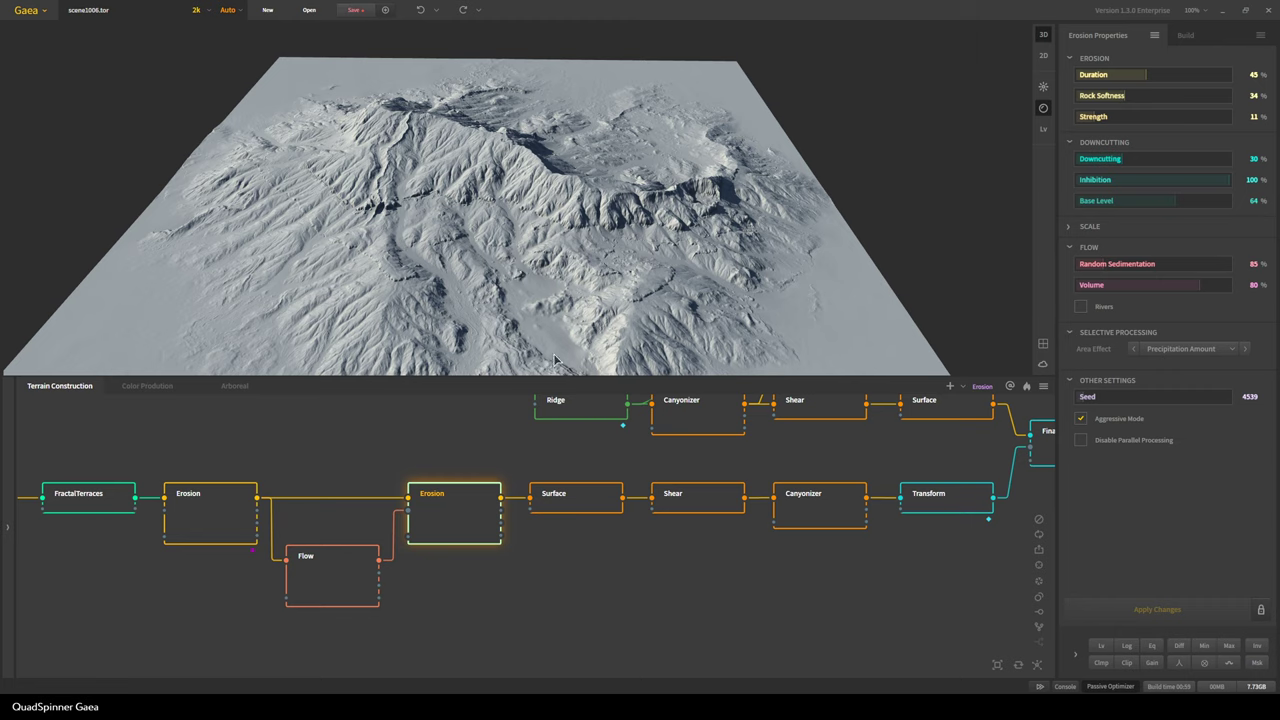
{"action": "scroll", "coordinate": [510, 262], "scroll_direction": "up", "scroll_amount": 3}
{"action": "scroll", "coordinate": [390, 293], "scroll_direction": "up", "scroll_amount": 3}
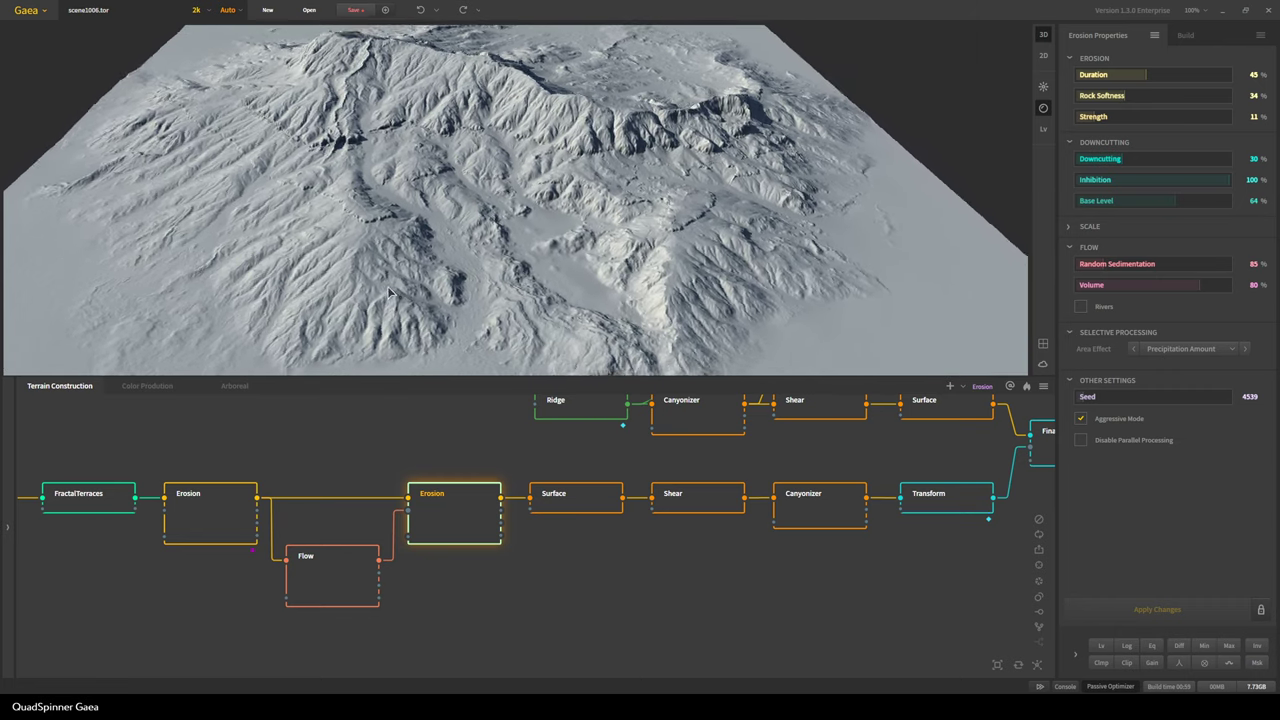
Examine the Surface node's Rough-style detail on the main terrain branch and compare it with the Shear node's terrain
{"action": "left_click", "coordinate": [592, 510]}
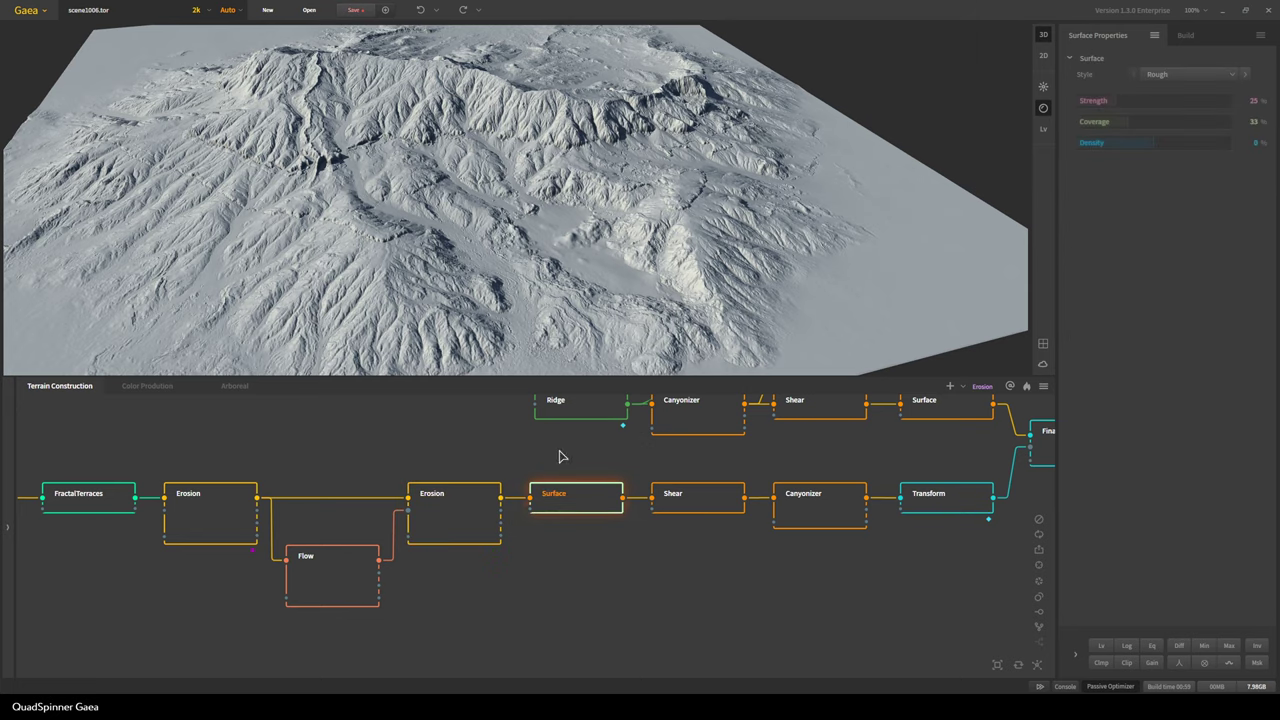
{"action": "scroll", "coordinate": [398, 309], "scroll_direction": "up", "scroll_amount": 5}
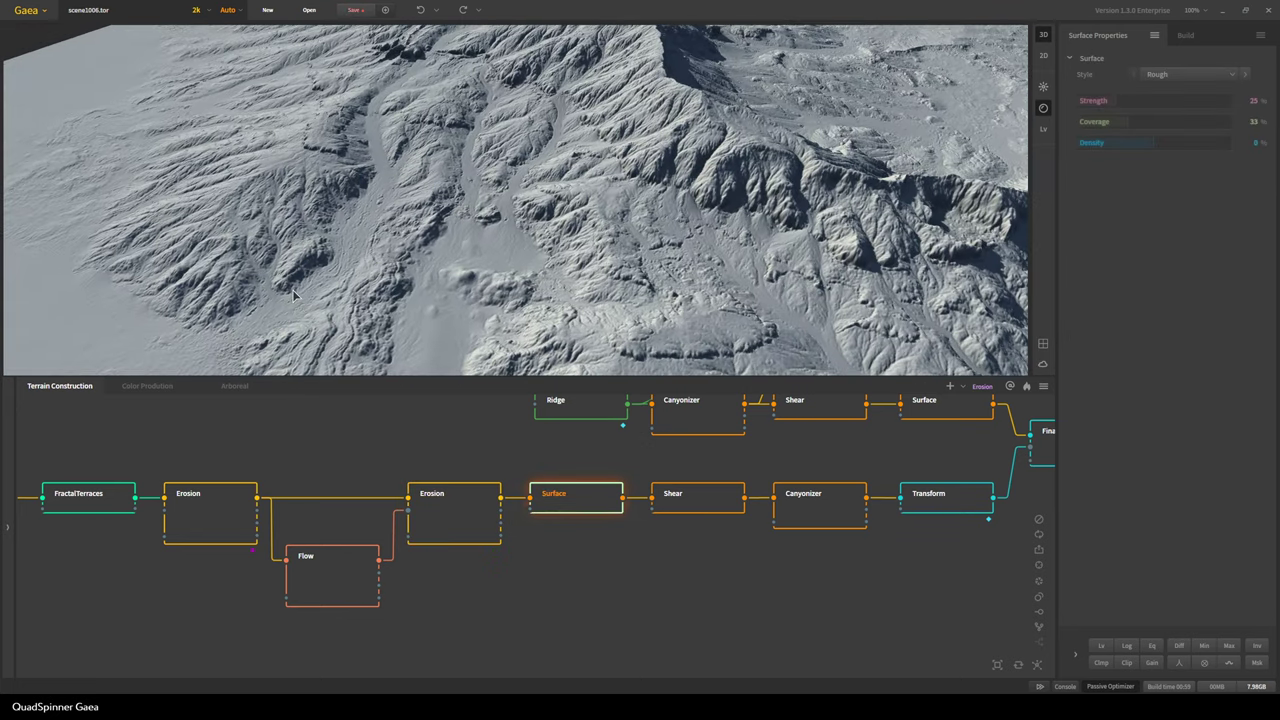
{"action": "scroll", "coordinate": [447, 270], "scroll_direction": "down", "scroll_amount": 5}
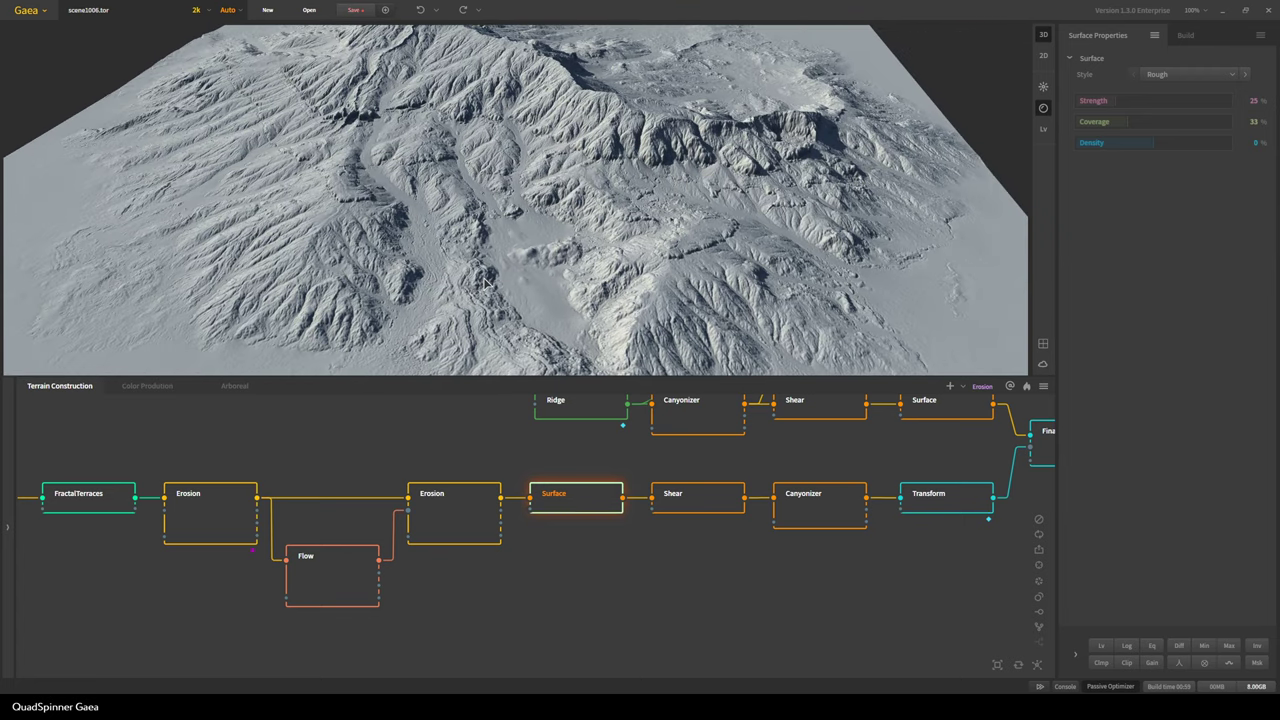
{"action": "left_click", "coordinate": [698, 512]}
{"action": "left_click_drag", "start_coordinate": [419, 195], "coordinate": [462, 253]}
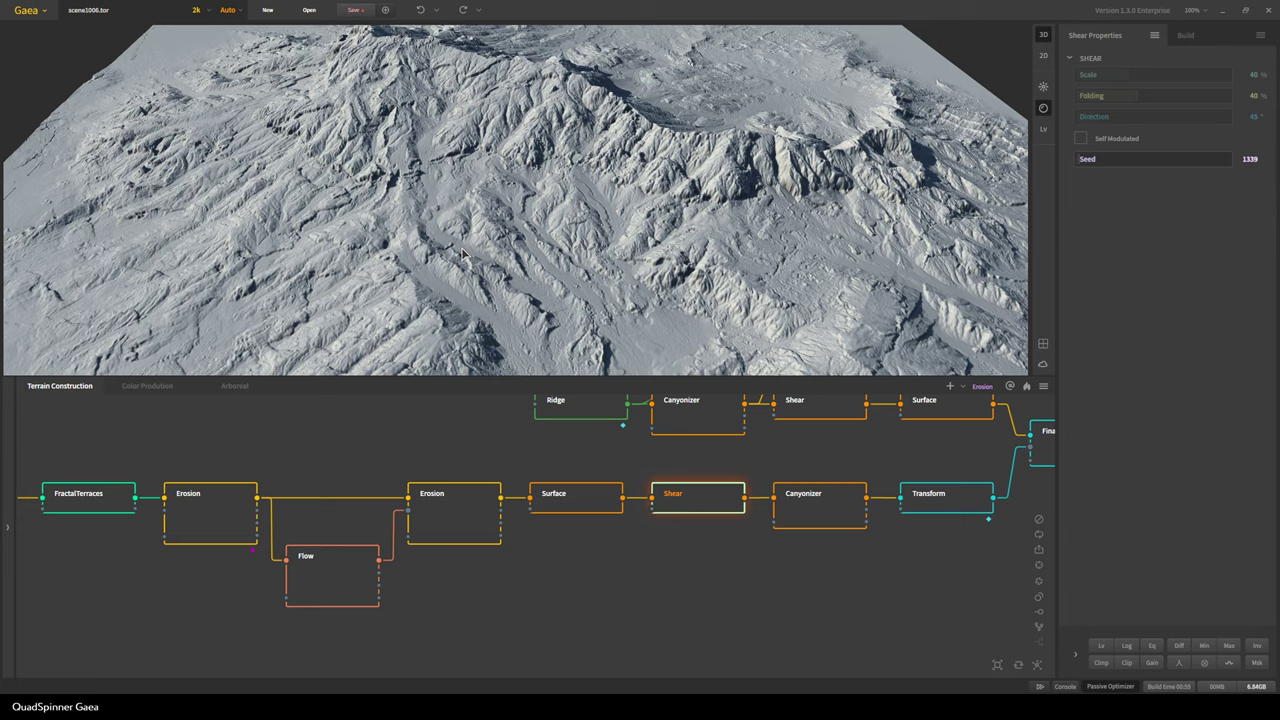
{"action": "left_click", "coordinate": [572, 503]}
{"action": "left_click_drag", "start_coordinate": [485, 193], "coordinate": [419, 145]}
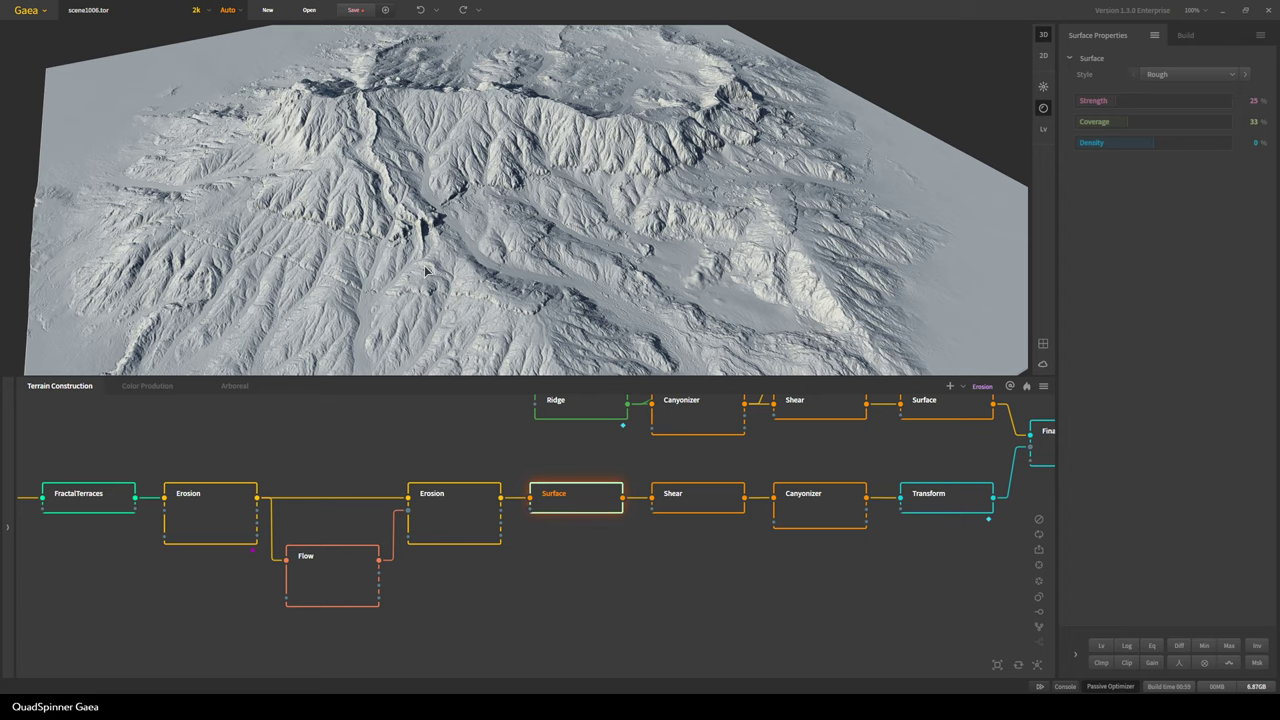
{"action": "left_click_drag", "start_coordinate": [437, 252], "coordinate": [368, 243]}
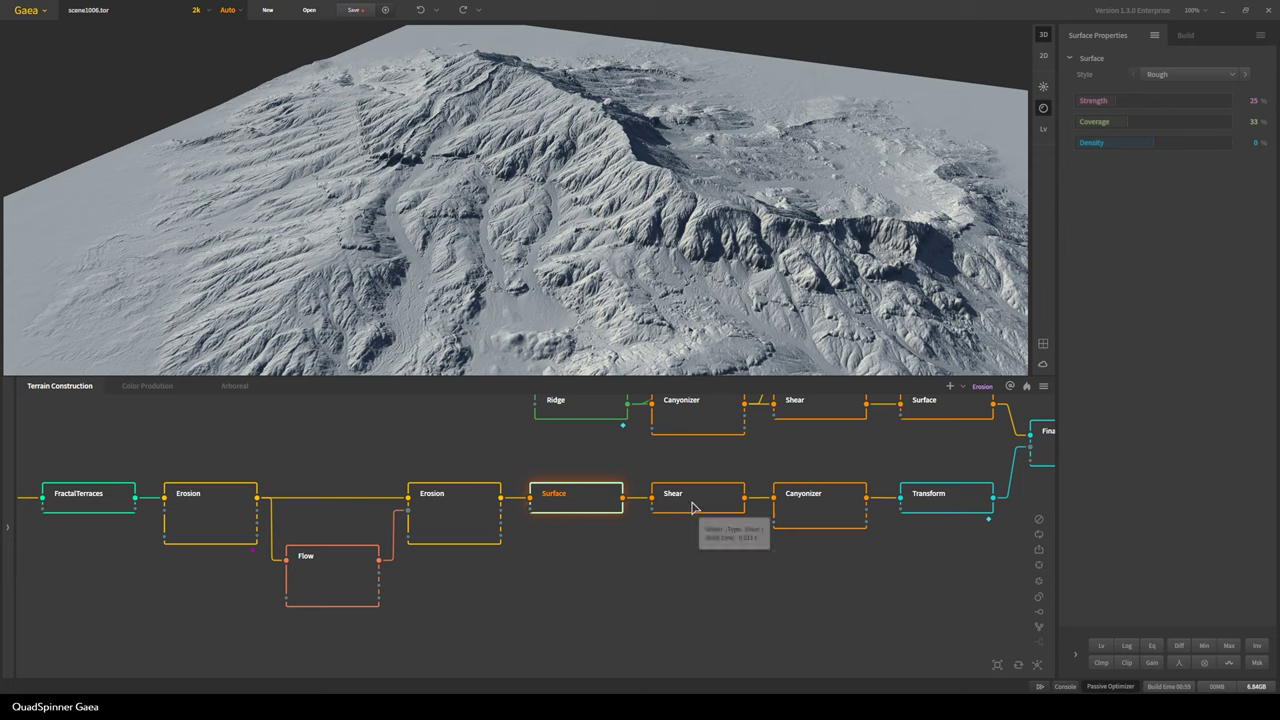
Examine the Shear node's terrain after the Surface node, checking the folded rock on the ridge and slopes from several angles
{"action": "key", "text": "Right"}
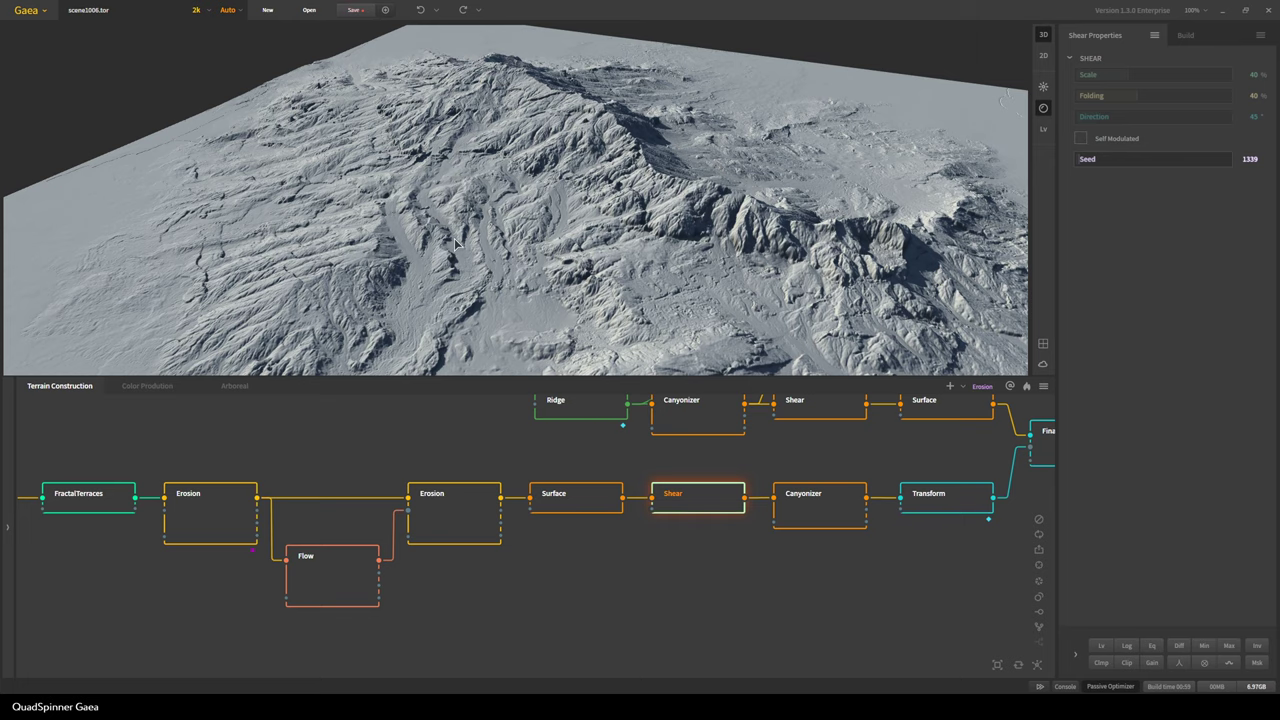
{"action": "left_click_drag", "start_coordinate": [431, 252], "coordinate": [443, 155]}
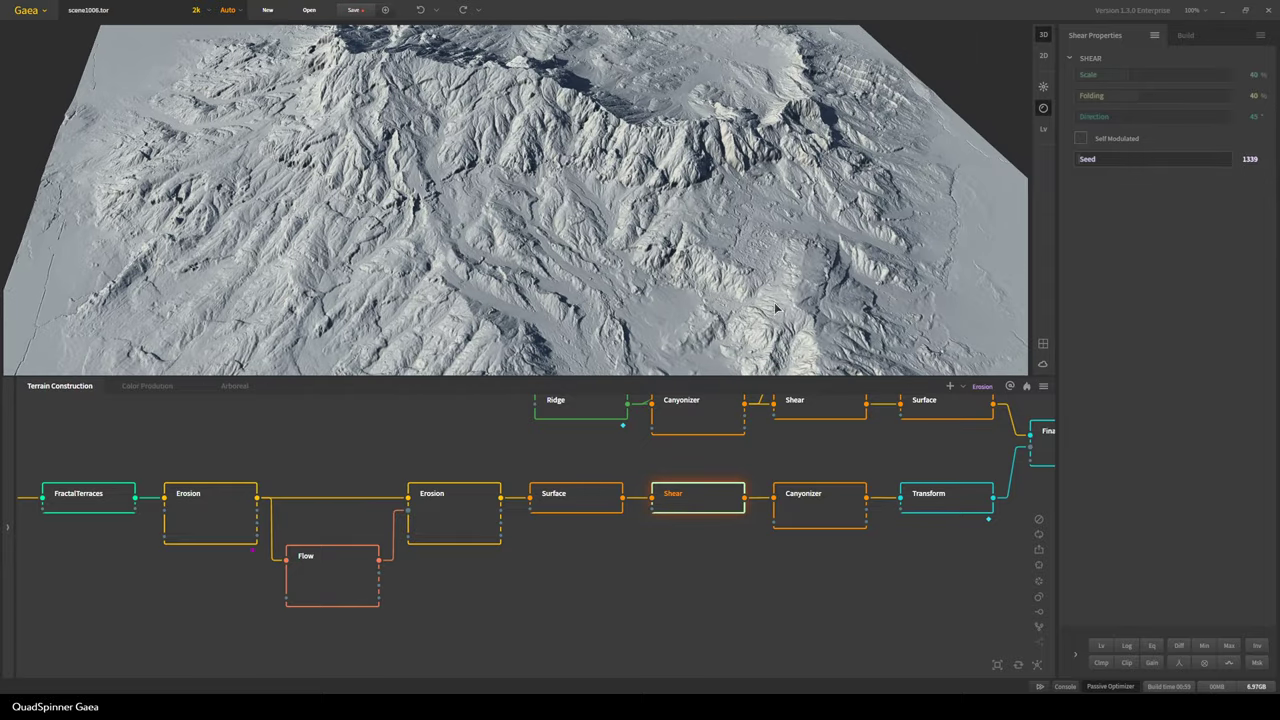
{"action": "left_click_drag", "start_coordinate": [707, 243], "coordinate": [428, 177]}
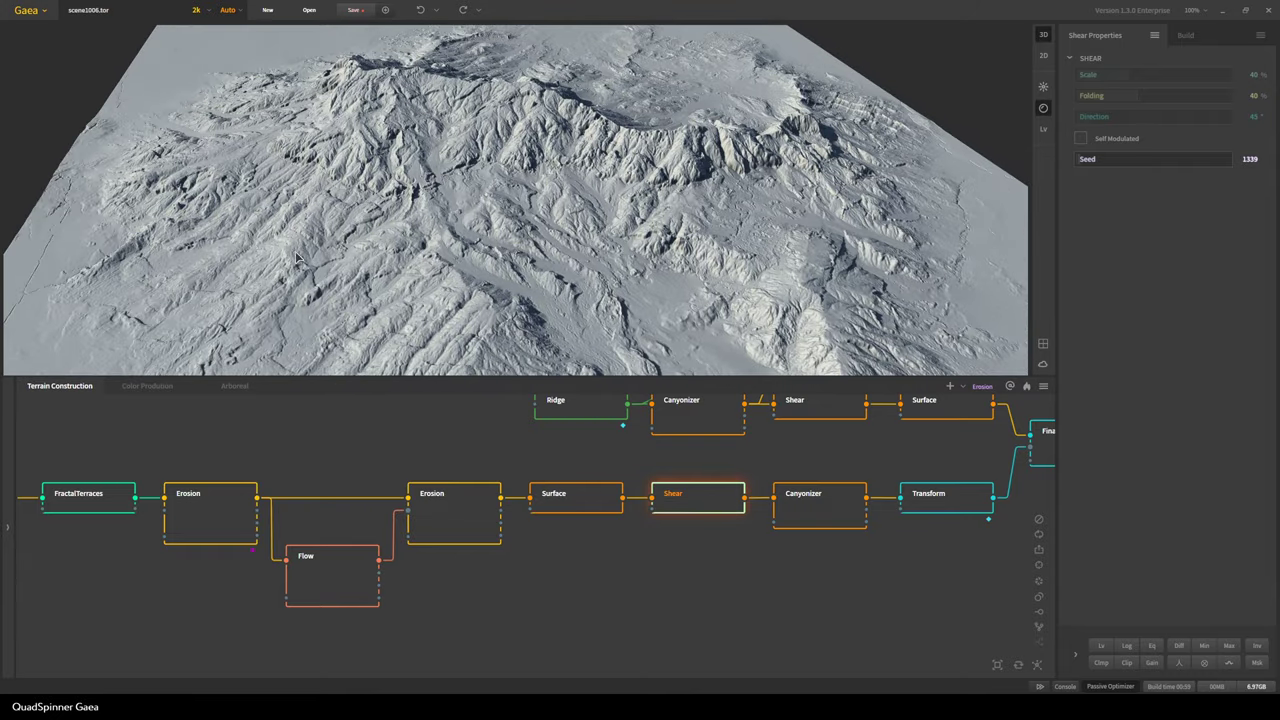
{"action": "left_click_drag", "start_coordinate": [307, 157], "coordinate": [474, 308]}
{"action": "left_click_drag", "start_coordinate": [506, 317], "coordinate": [413, 289]}
{"action": "left_click_drag", "start_coordinate": [509, 265], "coordinate": [490, 244]}
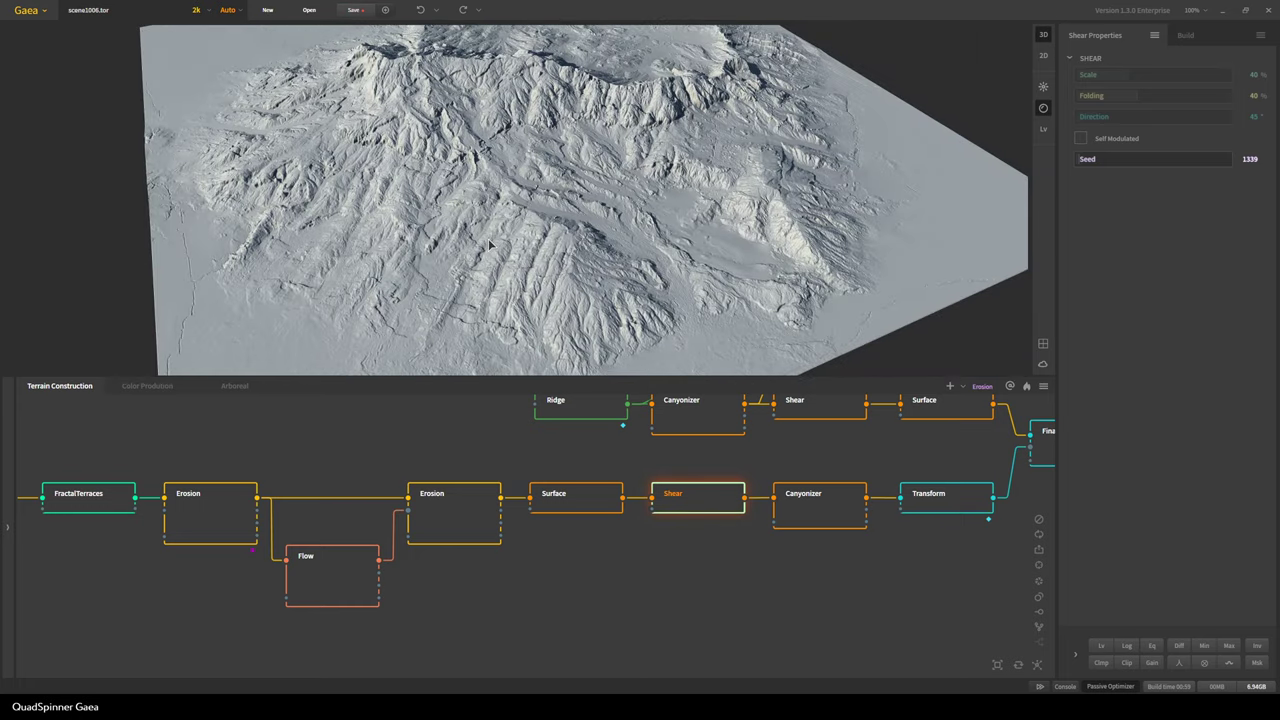
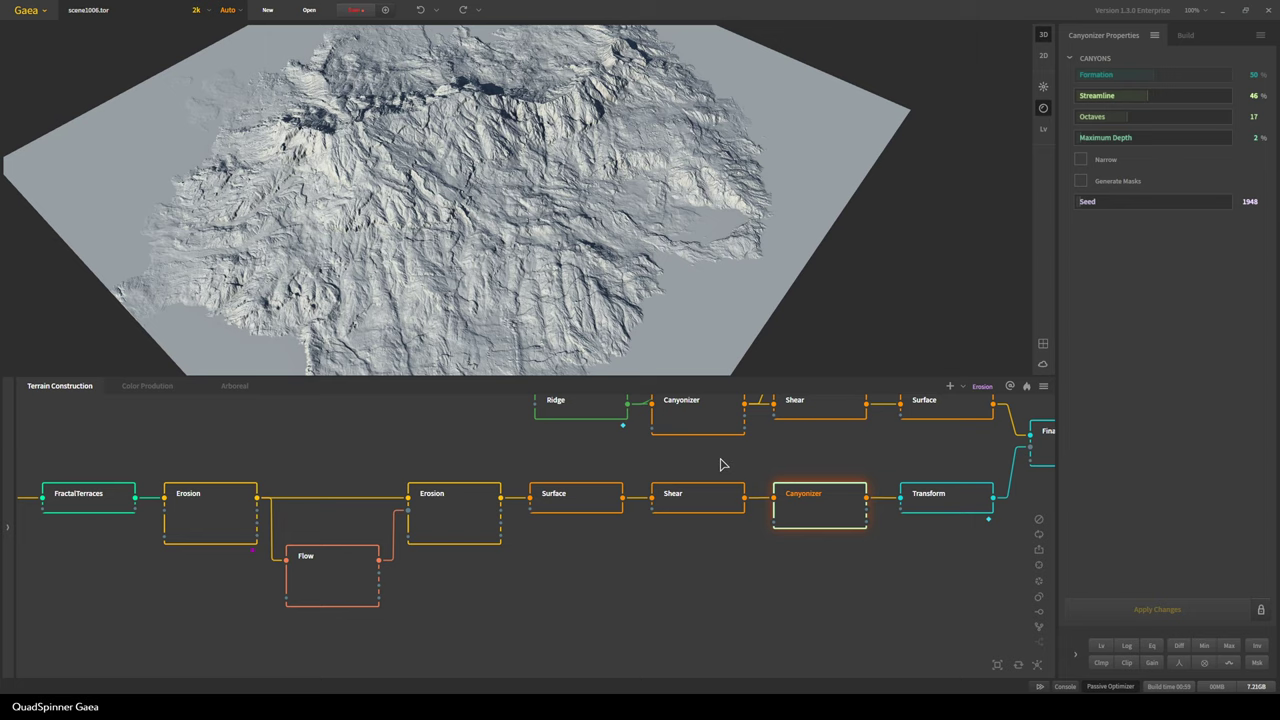
Compare the Shear node's terrain with the Canyonizer node after it, then inspect the canyonized mountain from above and at ground level
{"action": "left_click", "coordinate": [712, 499]}
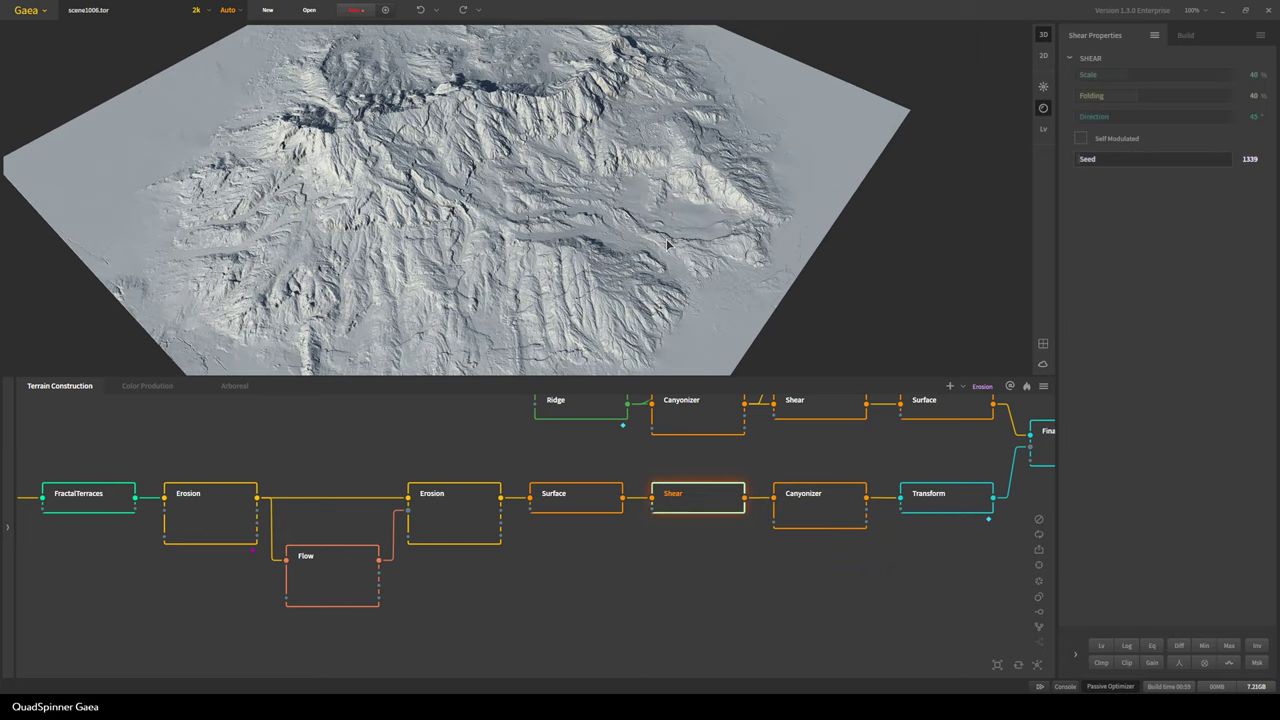
{"action": "left_click", "coordinate": [822, 495]}
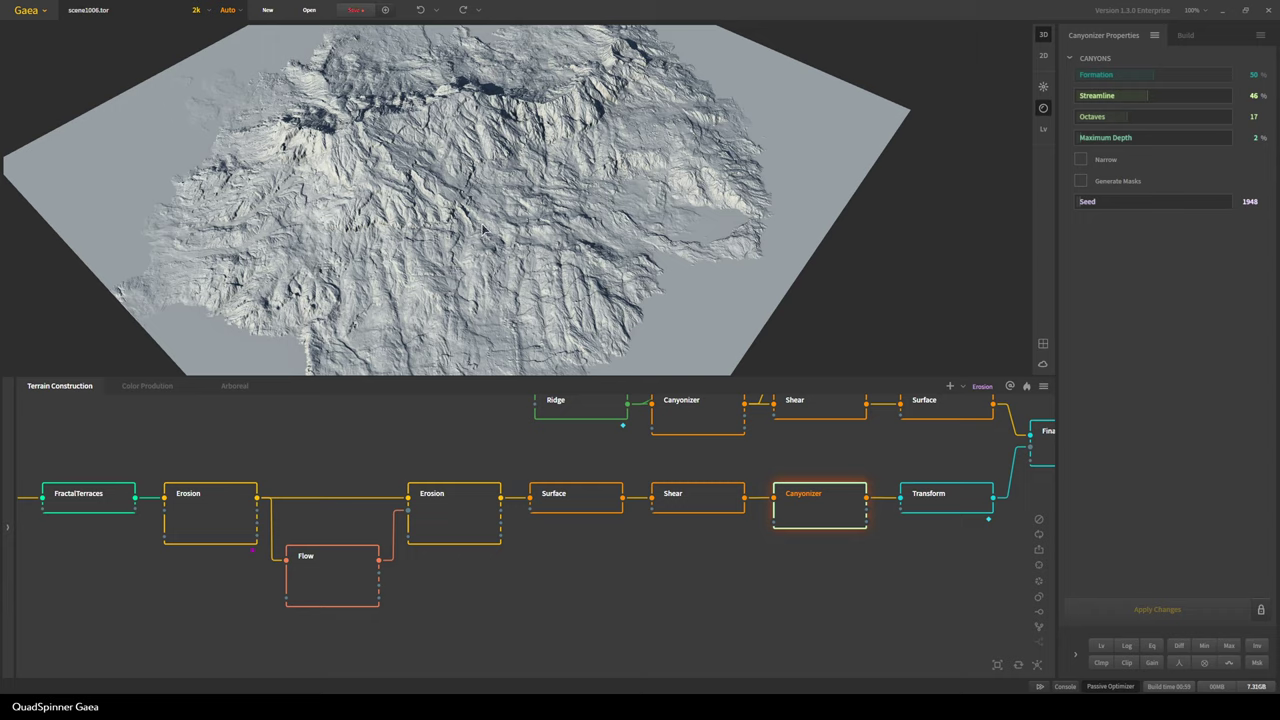
{"action": "left_click_drag", "start_coordinate": [540, 255], "coordinate": [376, 207]}
{"action": "left_click_drag", "start_coordinate": [250, 233], "coordinate": [325, 258]}
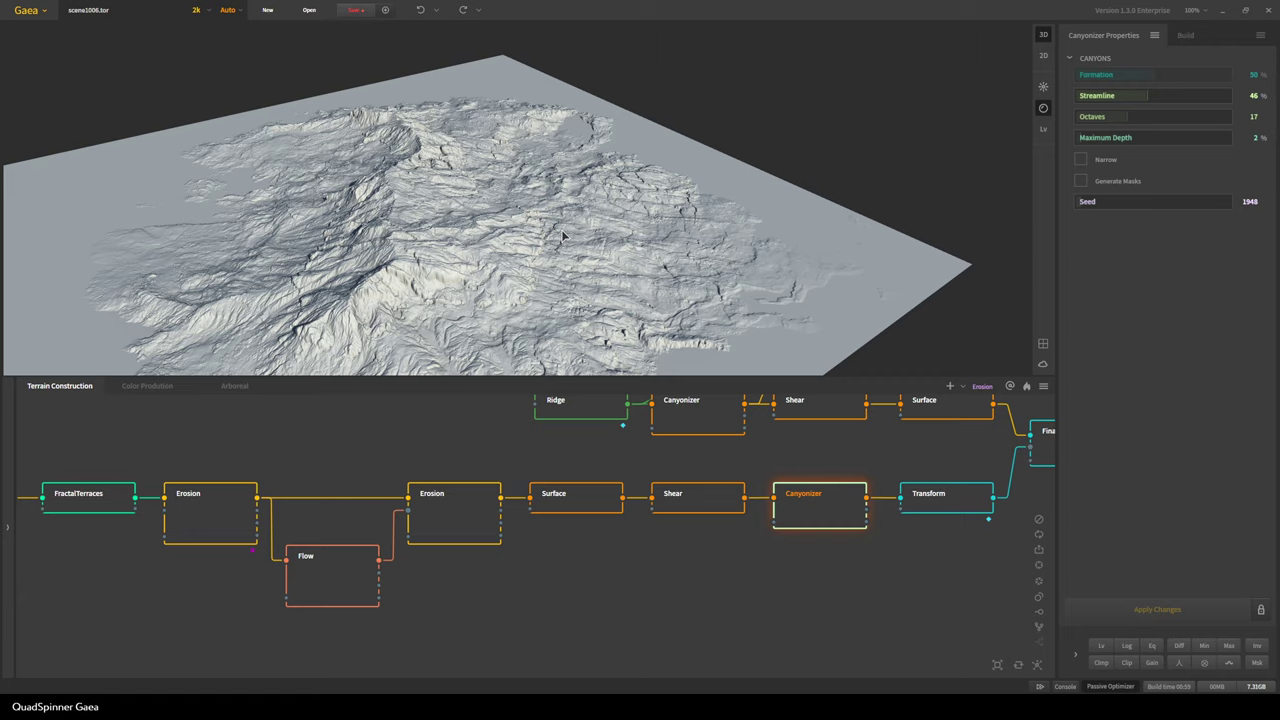
{"action": "left_click_drag", "start_coordinate": [560, 265], "coordinate": [421, 259]}
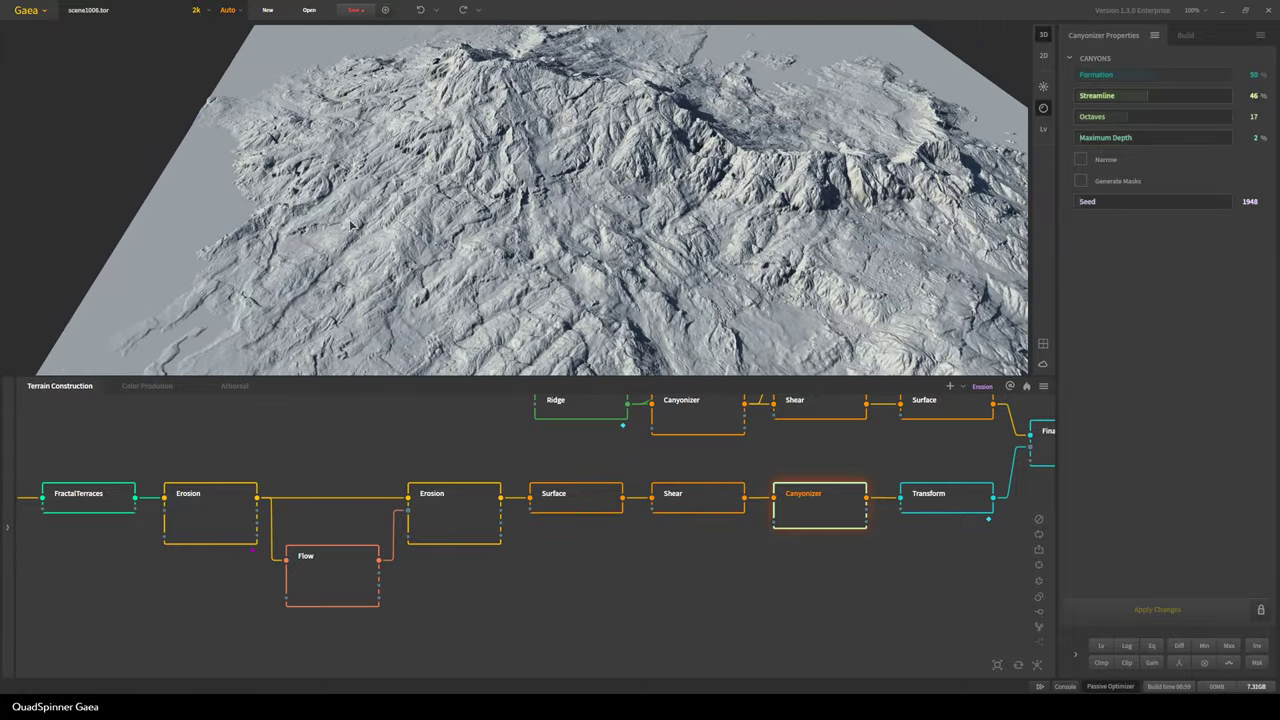
{"action": "left_click_drag", "start_coordinate": [311, 223], "coordinate": [495, 270]}
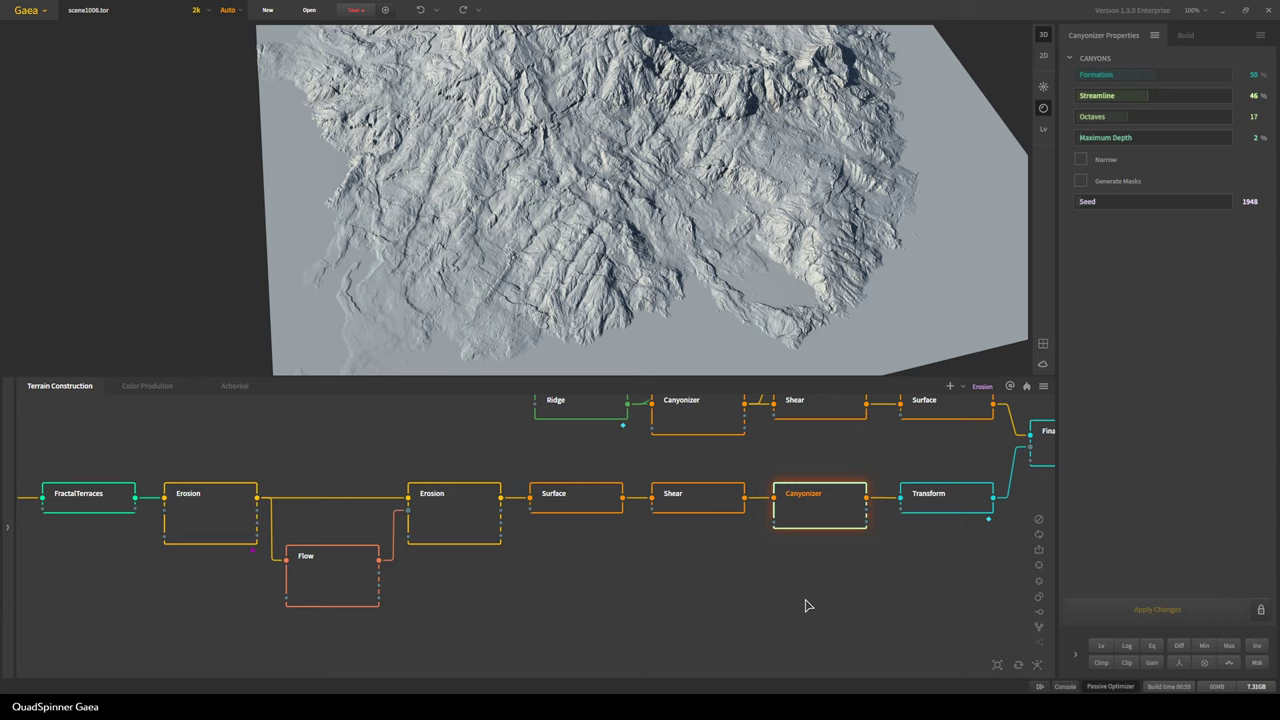
{"action": "left_click_drag", "start_coordinate": [627, 283], "coordinate": [403, 360]}
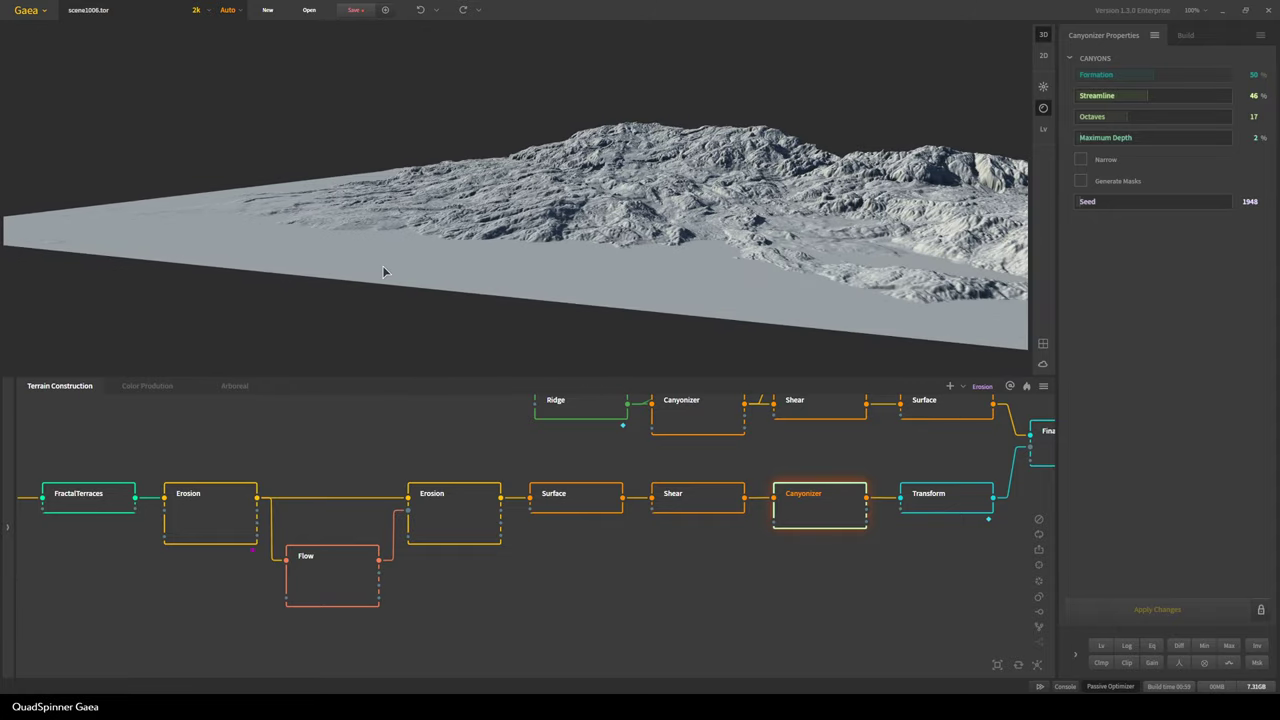
{"action": "left_click_drag", "start_coordinate": [383, 271], "coordinate": [395, 214]}
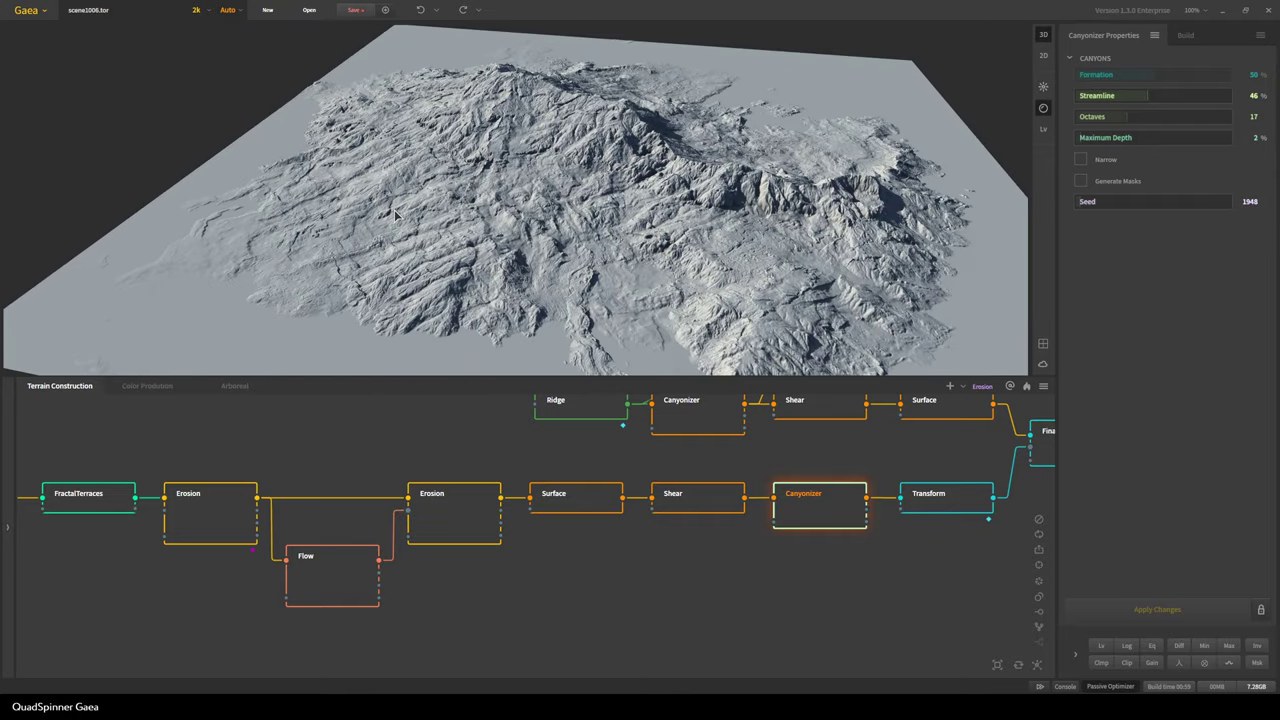
Examine the Ridge node that starts the upper branch, checking its Mountain Ridge settings, displacement and terrain from several angles
{"action": "middle_click_drag", "start_coordinate": [890, 567], "coordinate": [818, 604]}
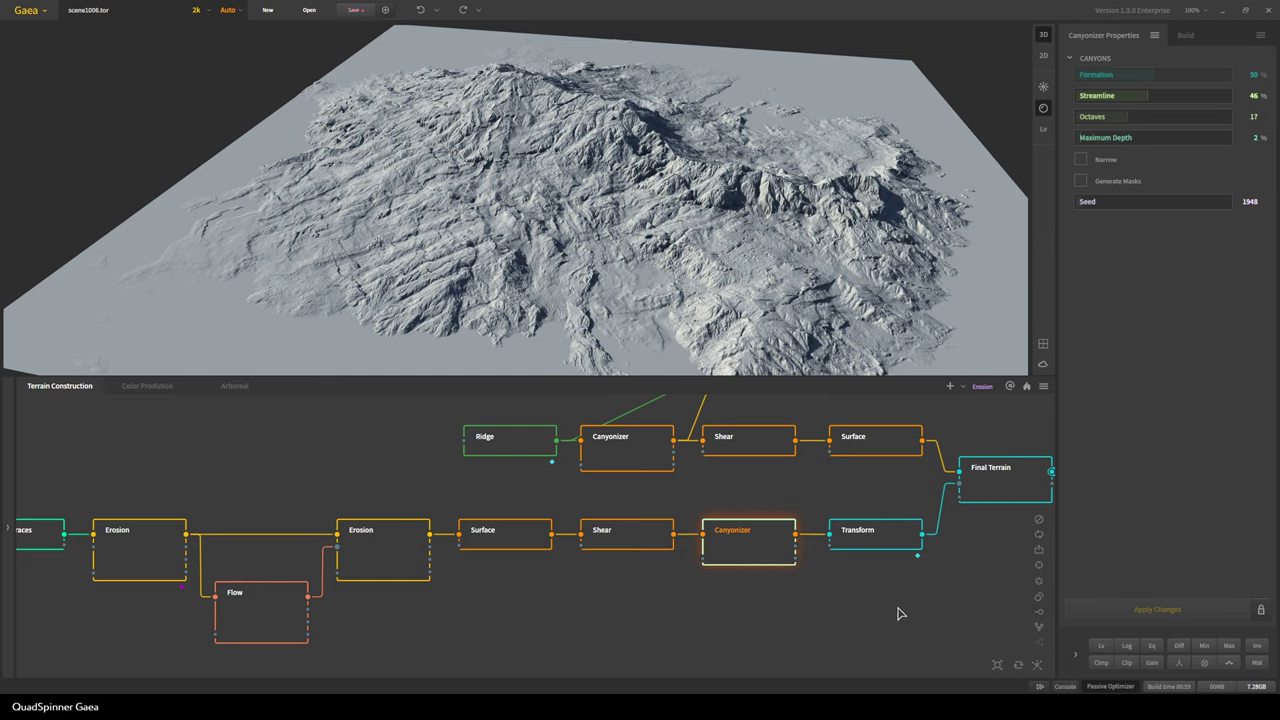
{"action": "middle_click_drag", "start_coordinate": [879, 580], "coordinate": [891, 674]}
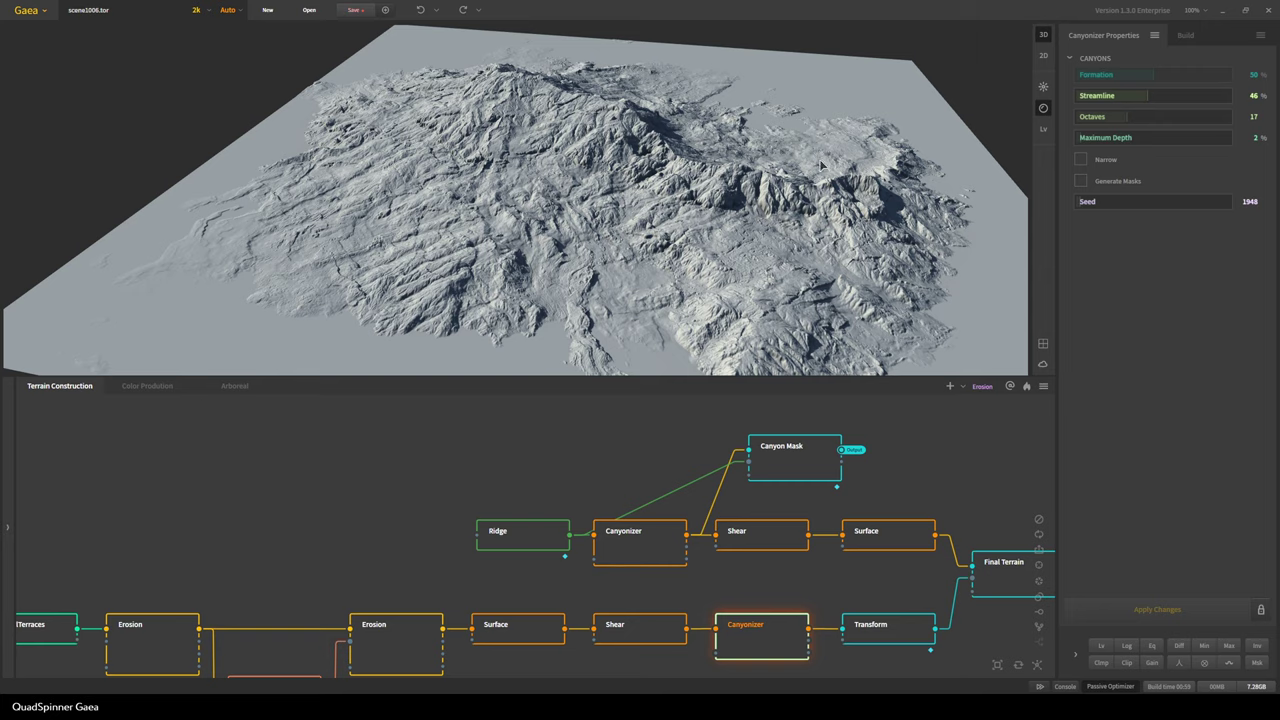
{"action": "left_click", "coordinate": [527, 545]}
{"action": "scroll", "coordinate": [647, 272], "scroll_direction": "down", "scroll_amount": 3}
{"action": "left_click_drag", "start_coordinate": [572, 197], "coordinate": [568, 240]}
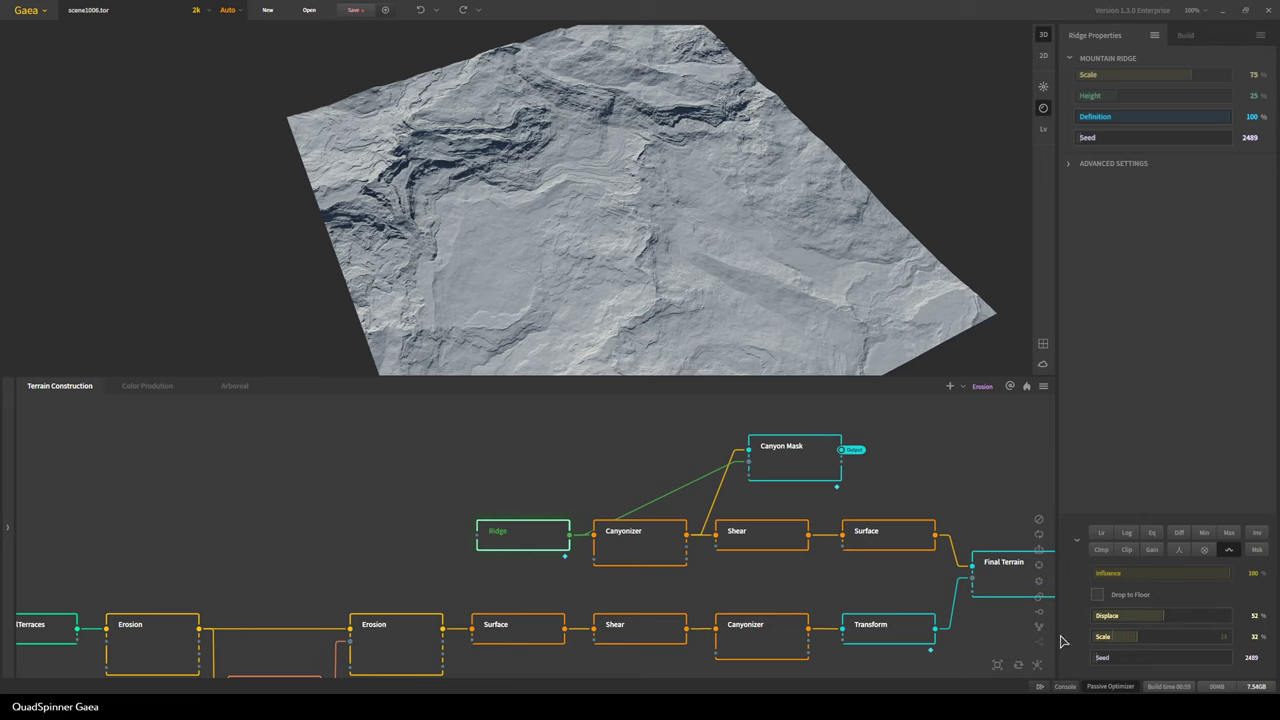
{"action": "left_click_drag", "start_coordinate": [422, 279], "coordinate": [446, 210]}
{"action": "scroll", "coordinate": [445, 210], "scroll_direction": "down", "scroll_amount": 2}
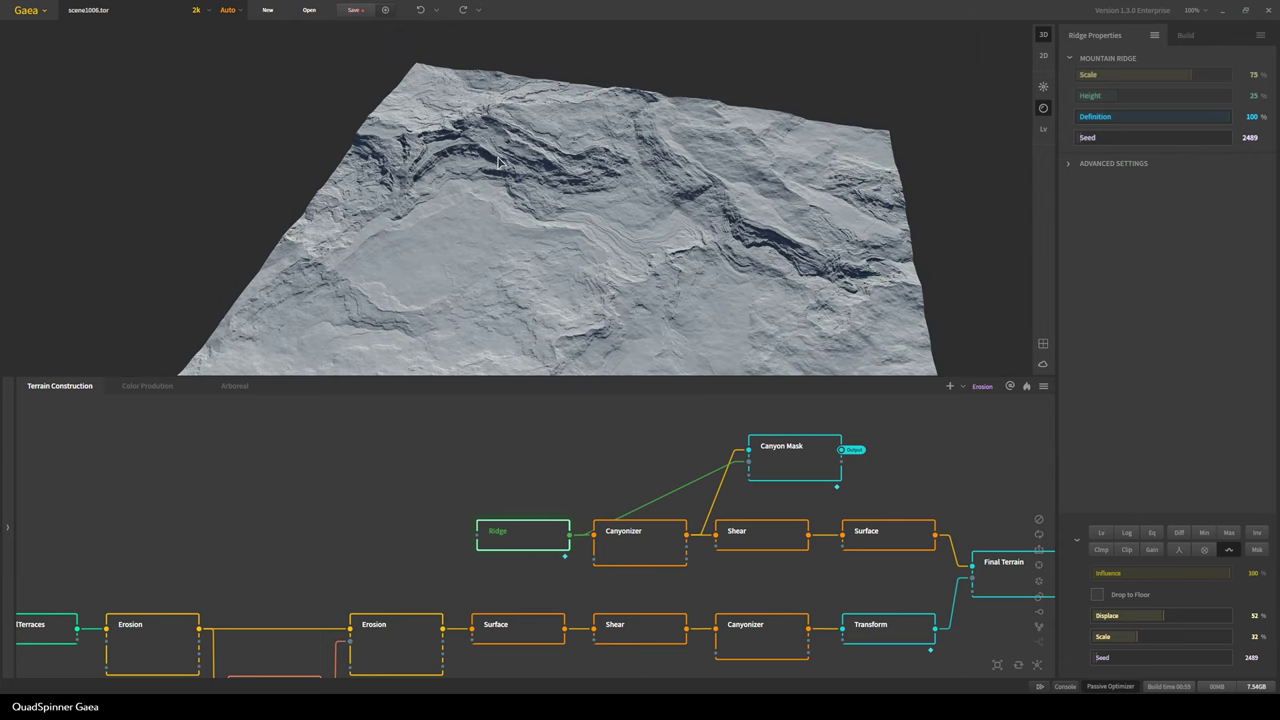
{"action": "left_click_drag", "start_coordinate": [831, 285], "coordinate": [529, 292]}
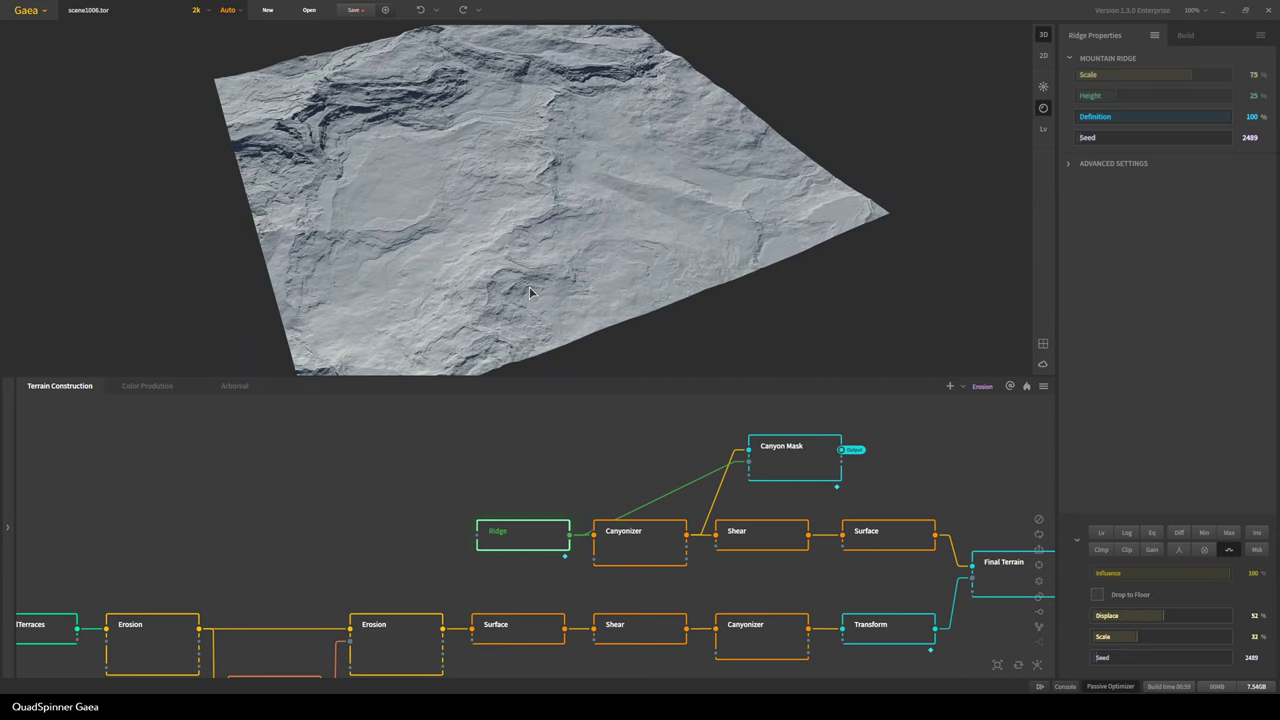
{"action": "scroll", "coordinate": [529, 286], "scroll_direction": "up", "scroll_amount": 3}
{"action": "left_click_drag", "start_coordinate": [452, 278], "coordinate": [457, 185]}
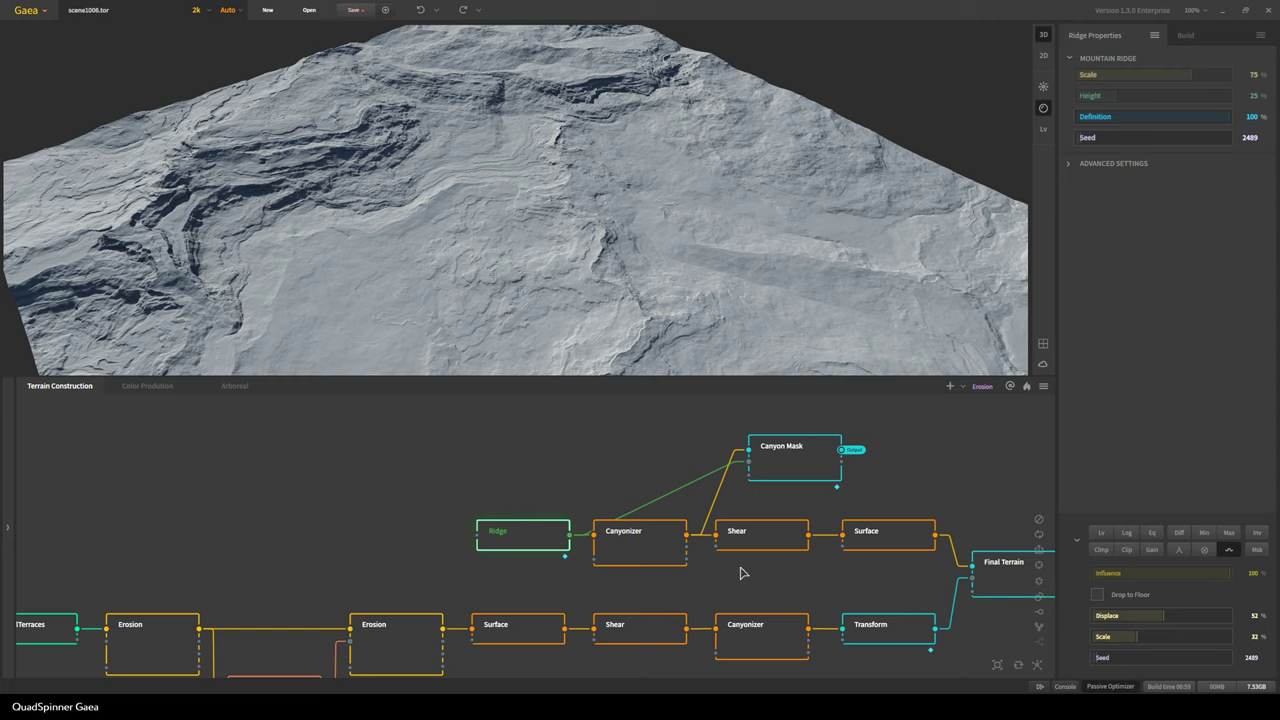
Examine the upper branch's Canyonizer node fed by Ridge, checking its Narrow option and the carved canyons from several angles
{"action": "middle_click_drag", "start_coordinate": [738, 564], "coordinate": [704, 543]}
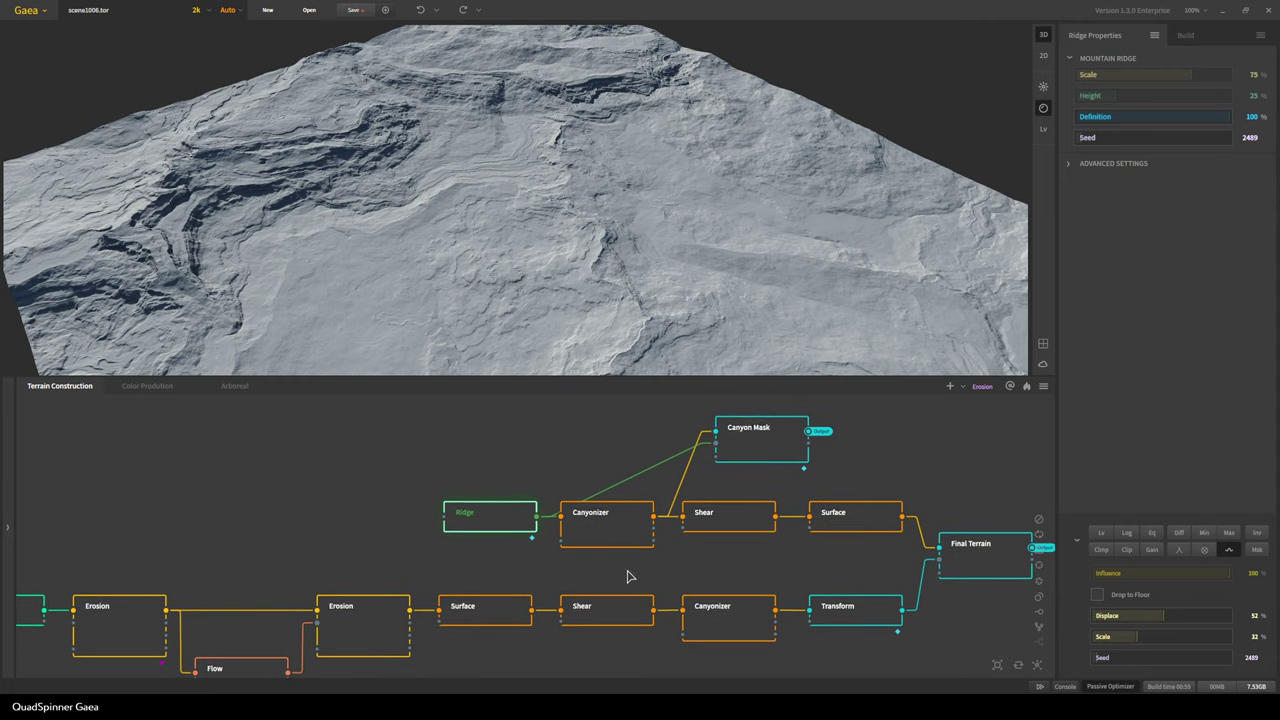
{"action": "scroll", "coordinate": [439, 338], "scroll_direction": "down", "scroll_amount": 2}
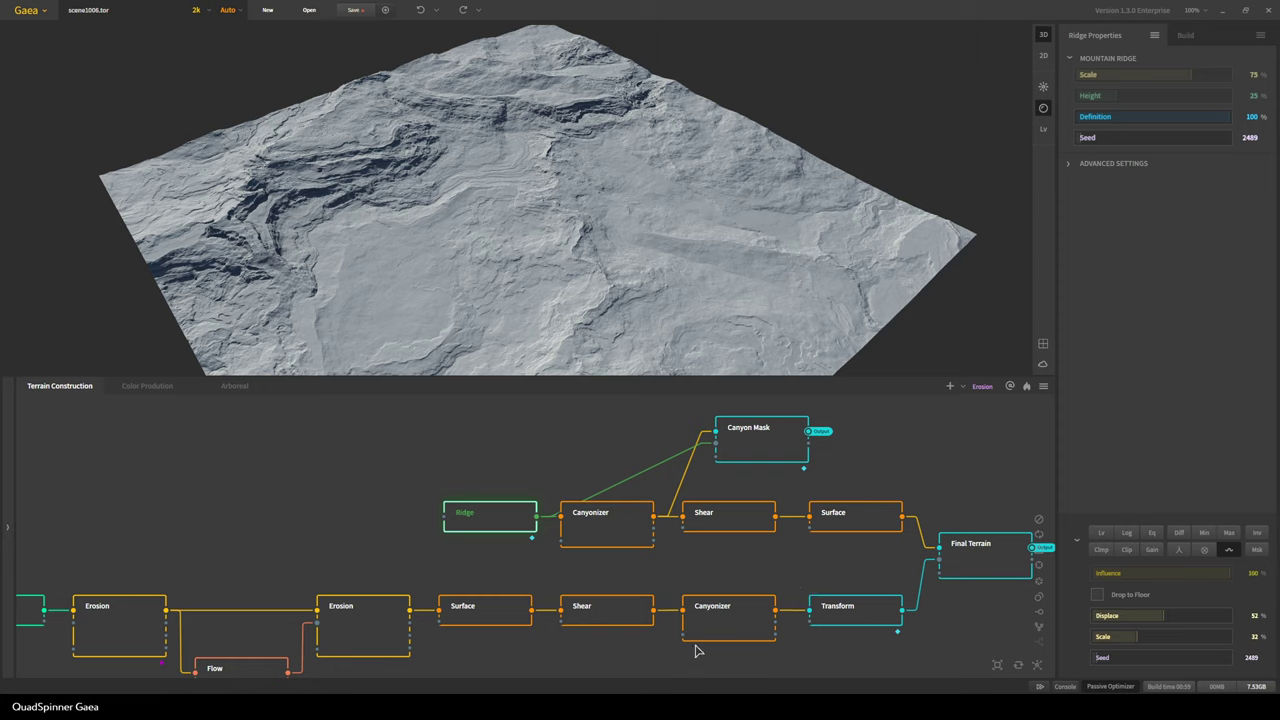
{"action": "left_click", "coordinate": [603, 514]}
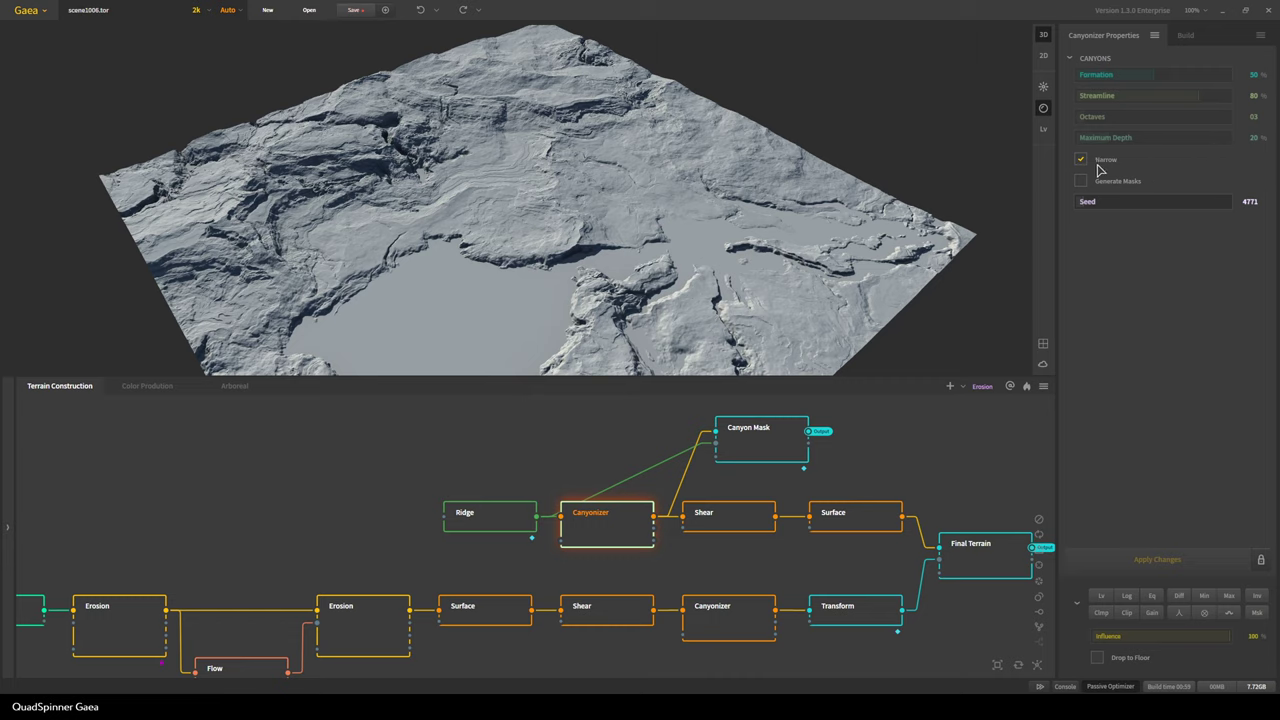
{"action": "left_click_drag", "start_coordinate": [548, 193], "coordinate": [282, 252]}
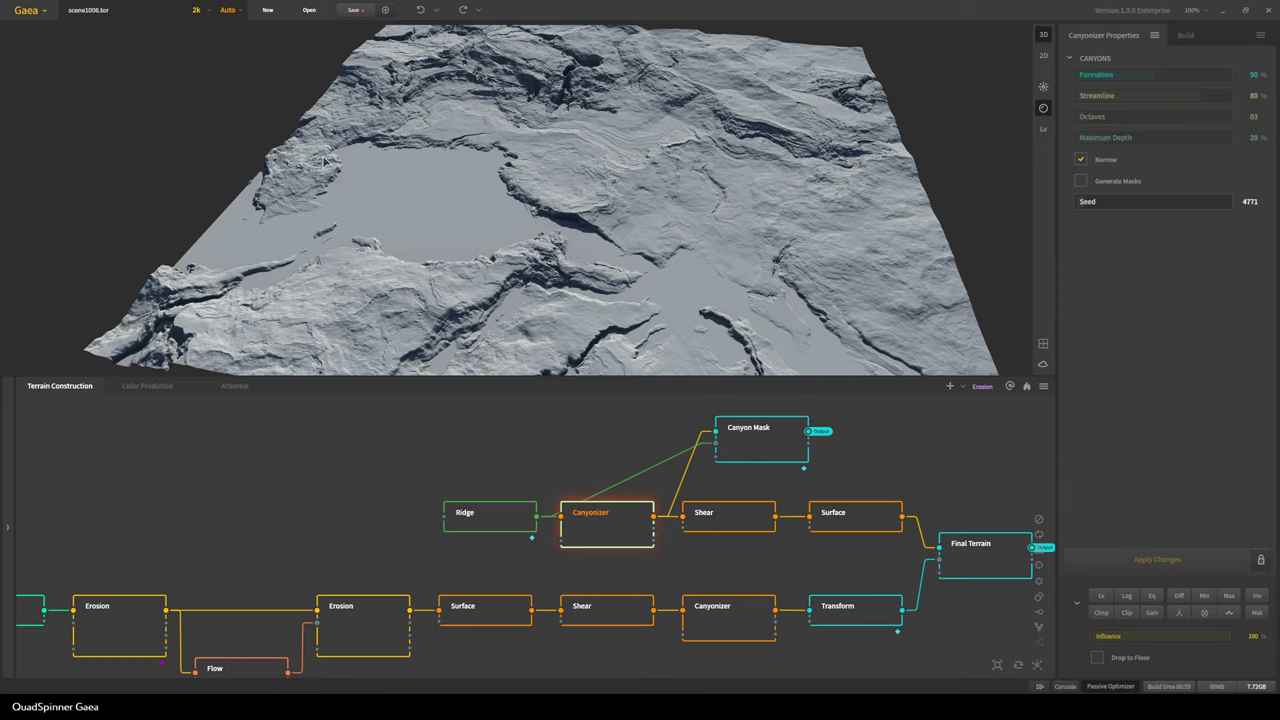
{"action": "left_click_drag", "start_coordinate": [500, 322], "coordinate": [612, 247]}
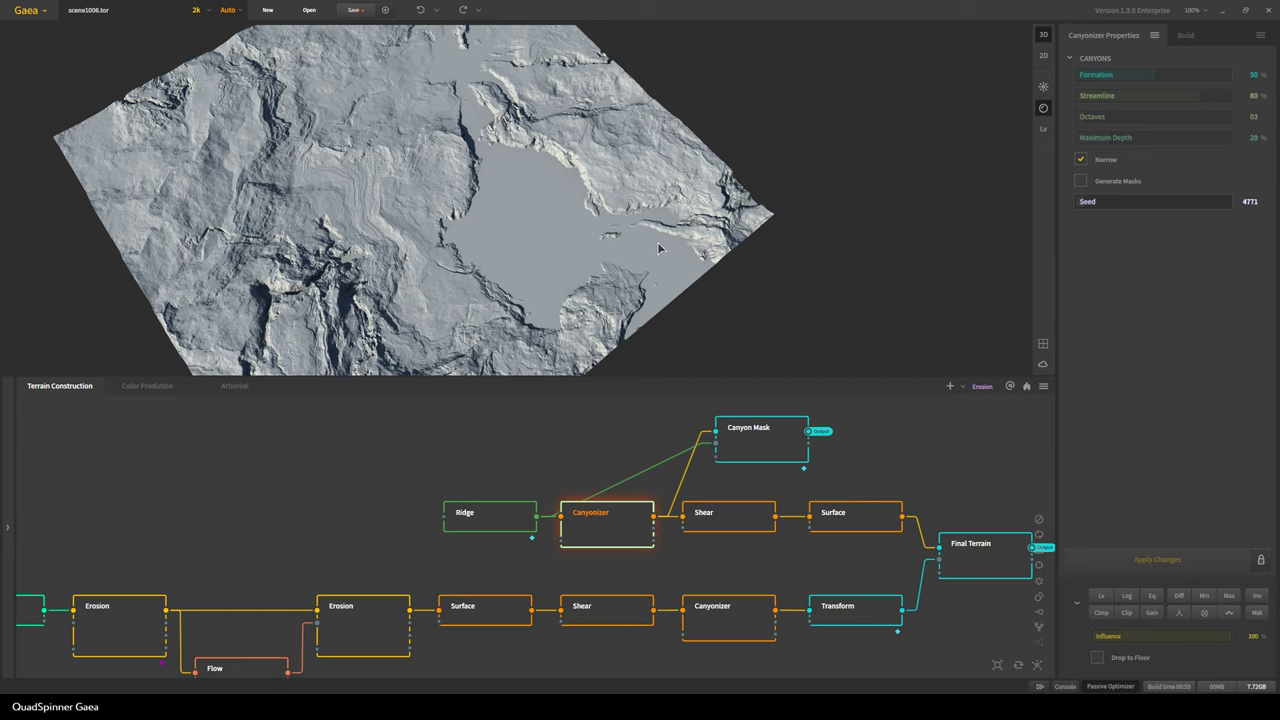
{"action": "scroll", "coordinate": [650, 250], "scroll_direction": "up", "scroll_amount": 2}
{"action": "middle_click_drag", "start_coordinate": [620, 311], "coordinate": [607, 258]}
{"action": "left_click_drag", "start_coordinate": [587, 271], "coordinate": [537, 171]}
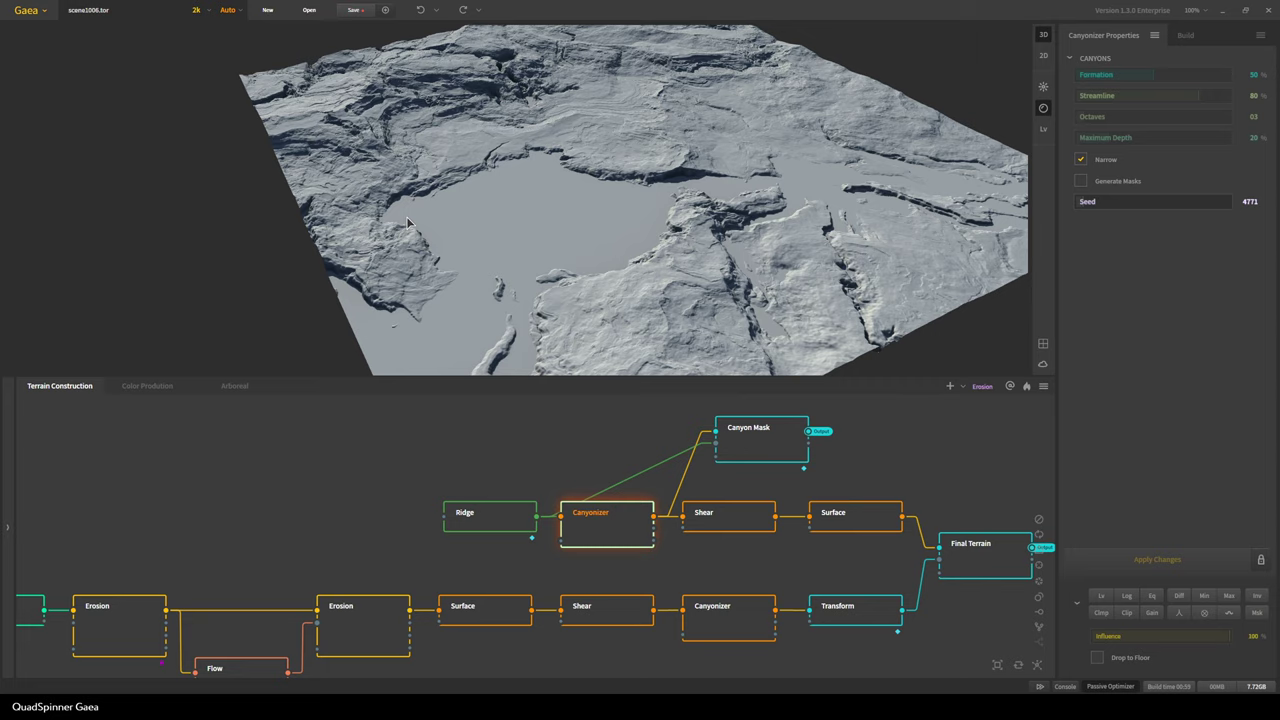
Inspect the upper Canyonizer's flat basin, side canyons and layered rock slopes from above, close up and from several directions
{"action": "left_click_drag", "start_coordinate": [669, 258], "coordinate": [650, 230]}
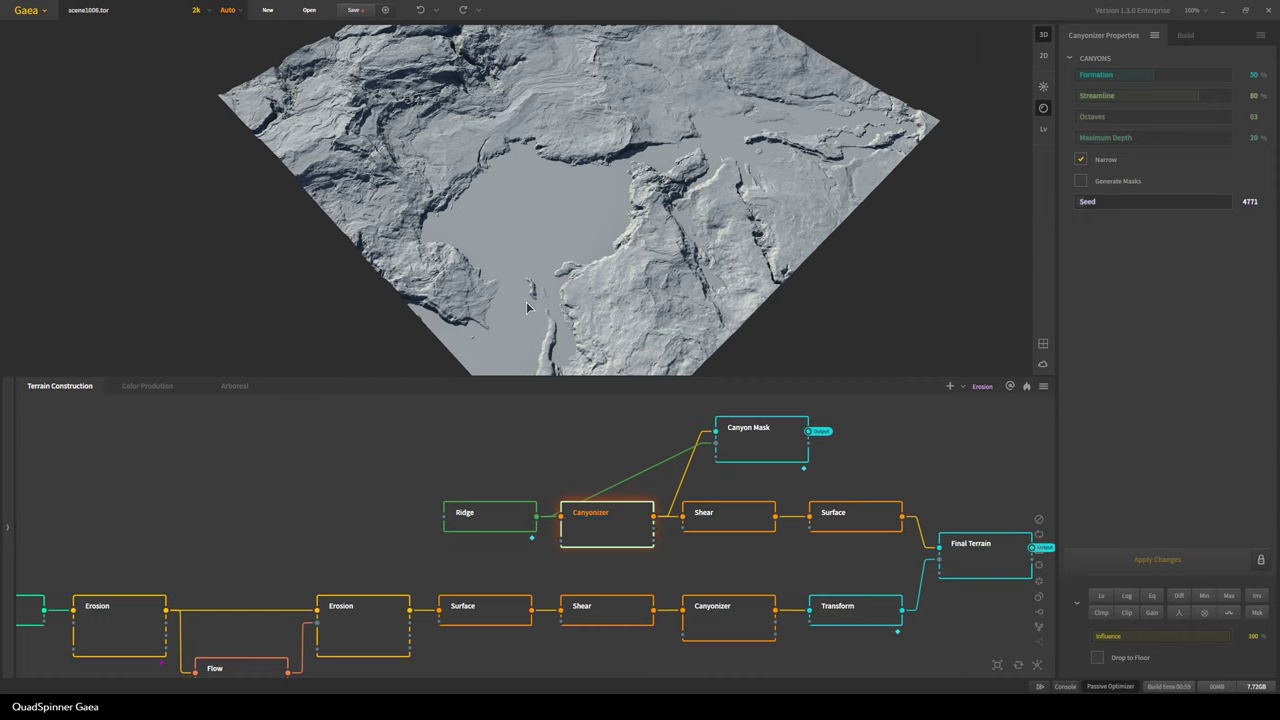
{"action": "left_click_drag", "start_coordinate": [607, 261], "coordinate": [492, 296]}
{"action": "left_click_drag", "start_coordinate": [470, 346], "coordinate": [414, 292]}
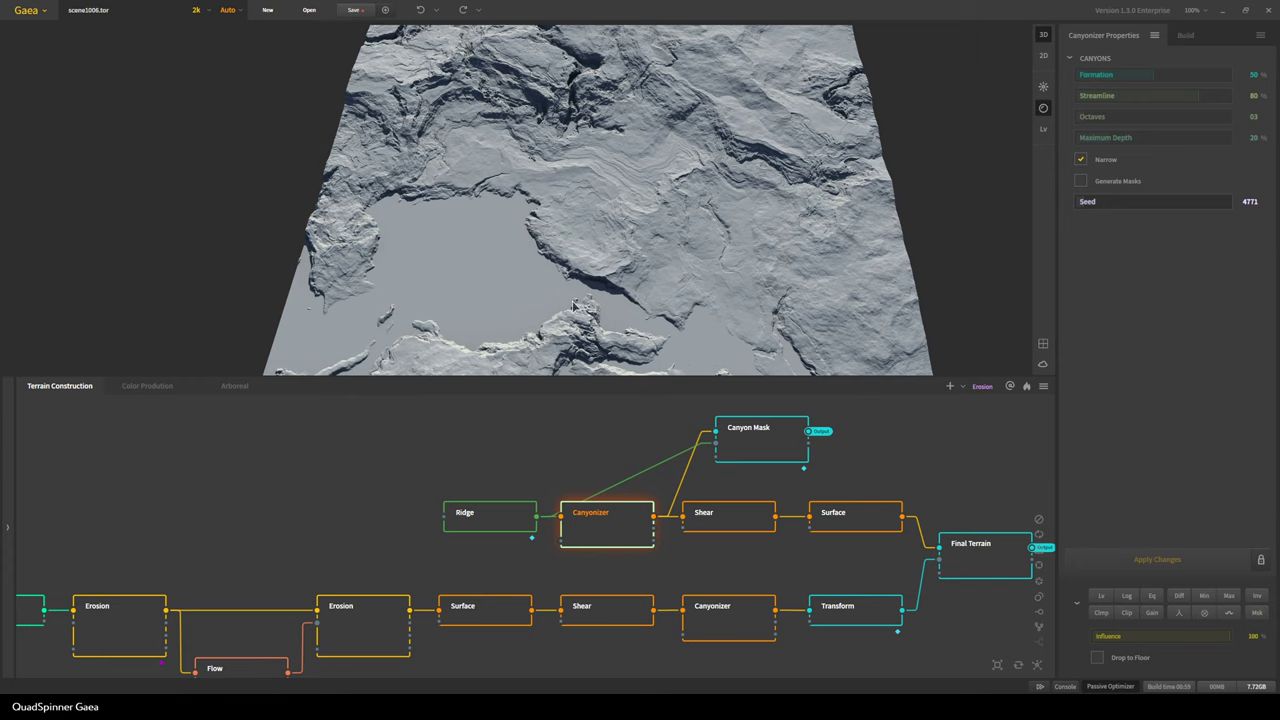
{"action": "middle_click_drag", "start_coordinate": [432, 366], "coordinate": [423, 322]}
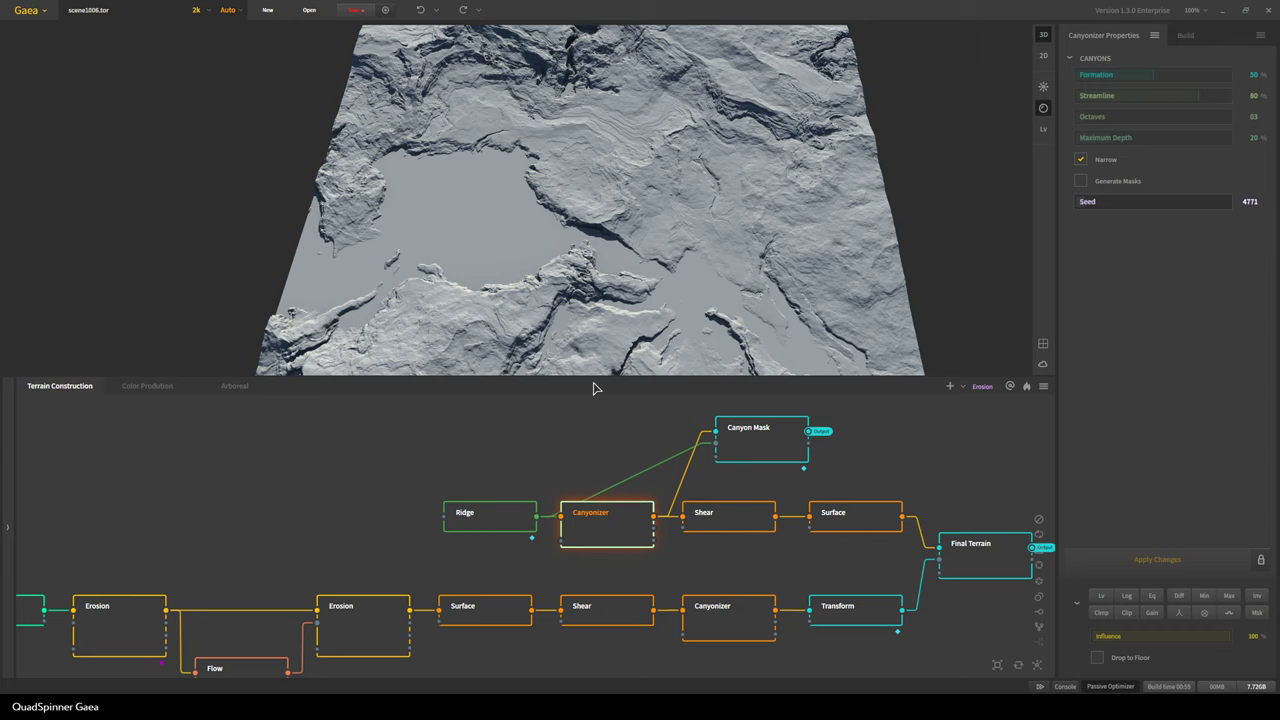
{"action": "left_click_drag", "start_coordinate": [590, 235], "coordinate": [540, 300]}
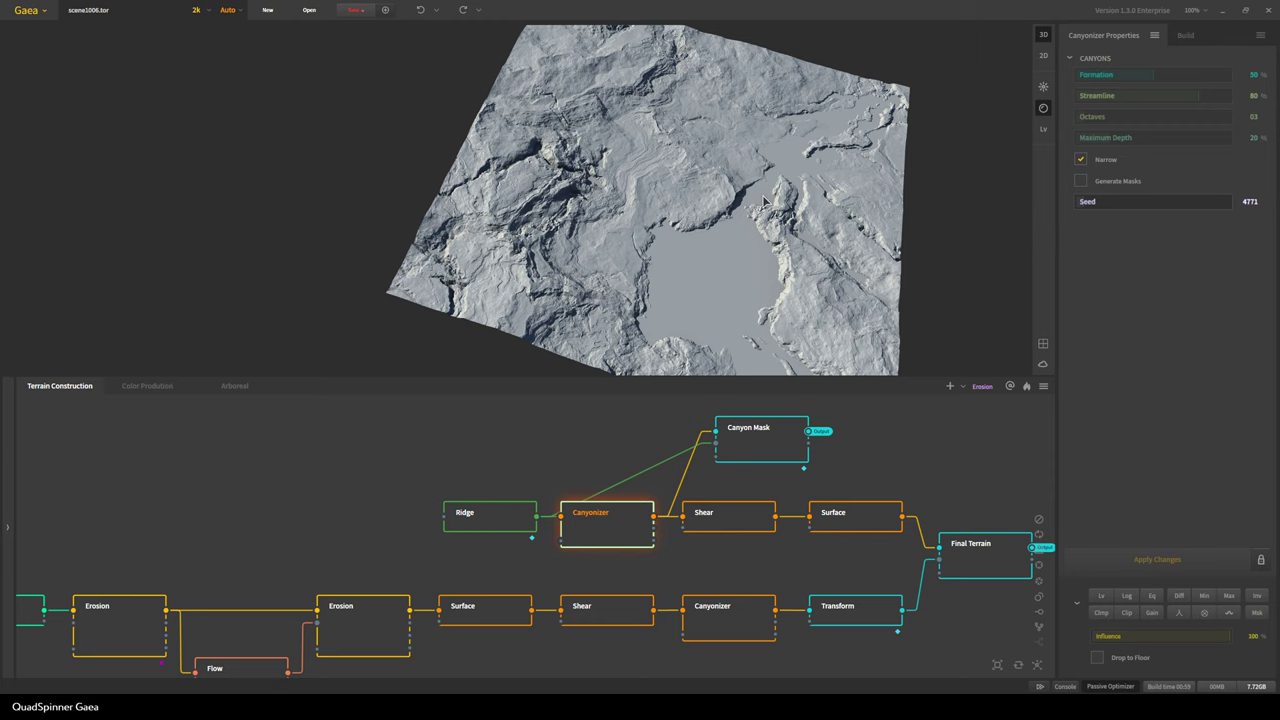
{"action": "middle_click_drag", "start_coordinate": [763, 195], "coordinate": [833, 217]}
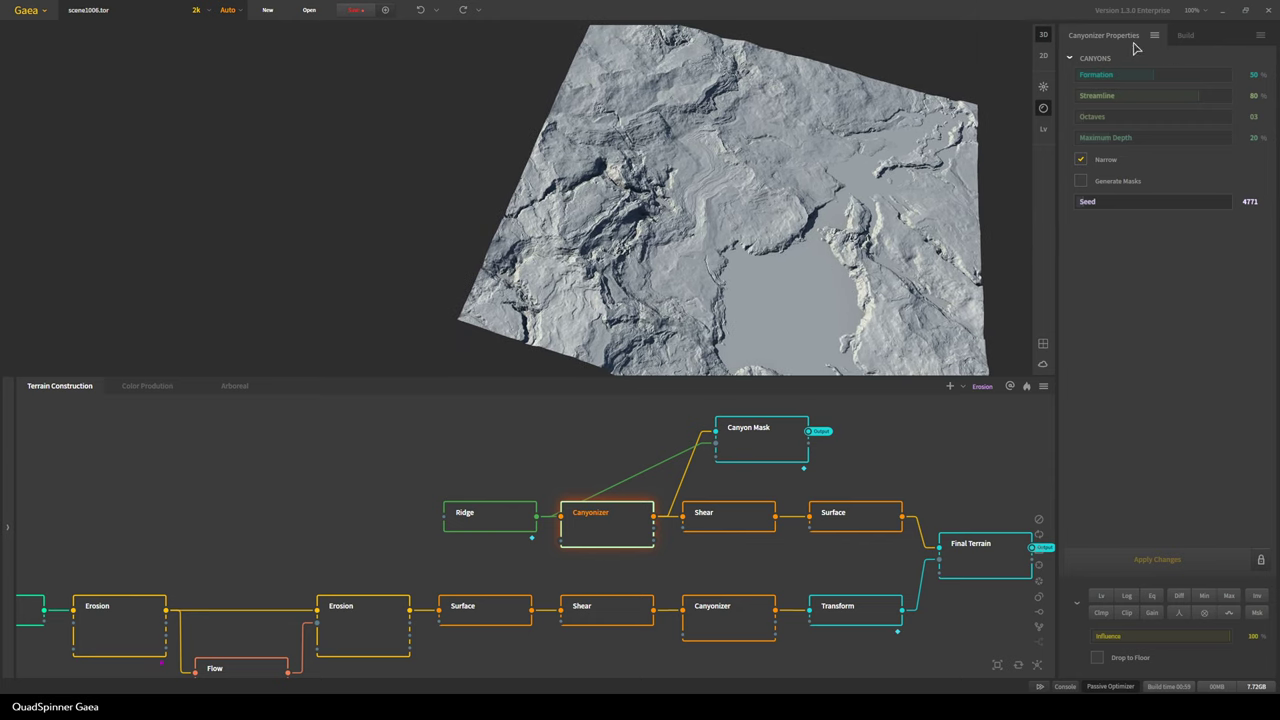
{"action": "scroll", "coordinate": [589, 278], "scroll_direction": "up", "scroll_amount": 2}
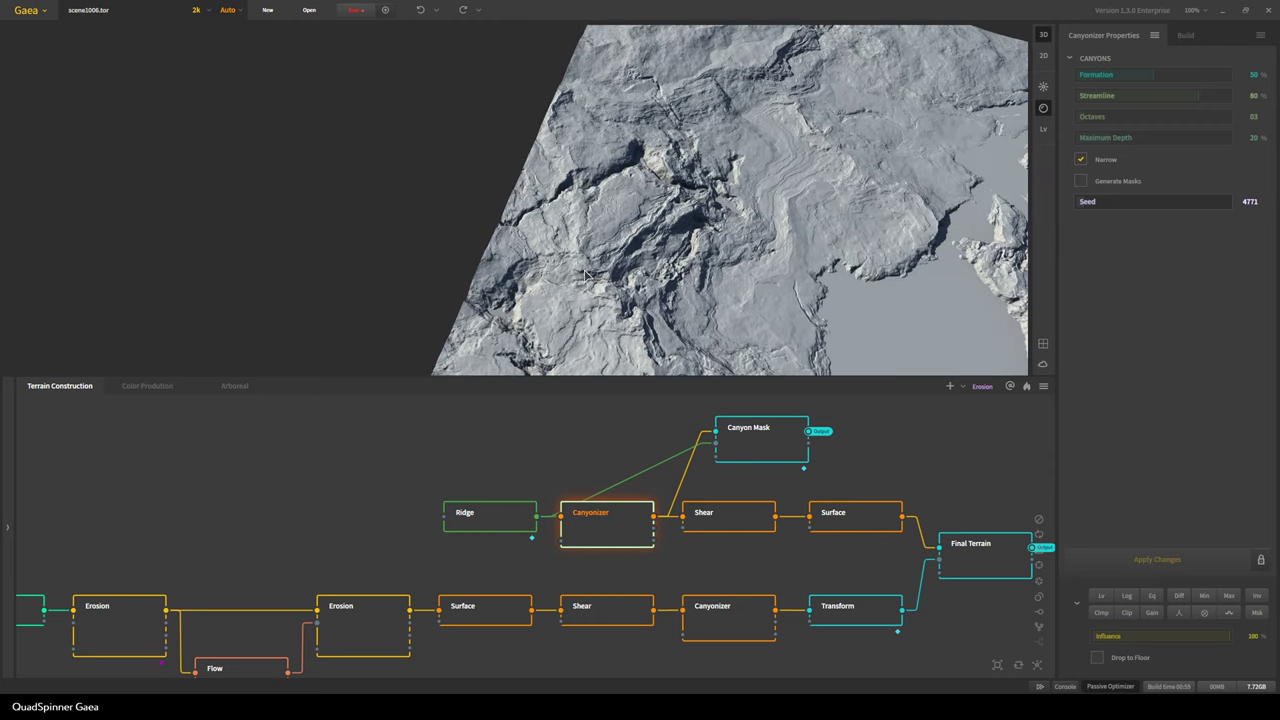
{"action": "left_click_drag", "start_coordinate": [705, 257], "coordinate": [500, 122]}
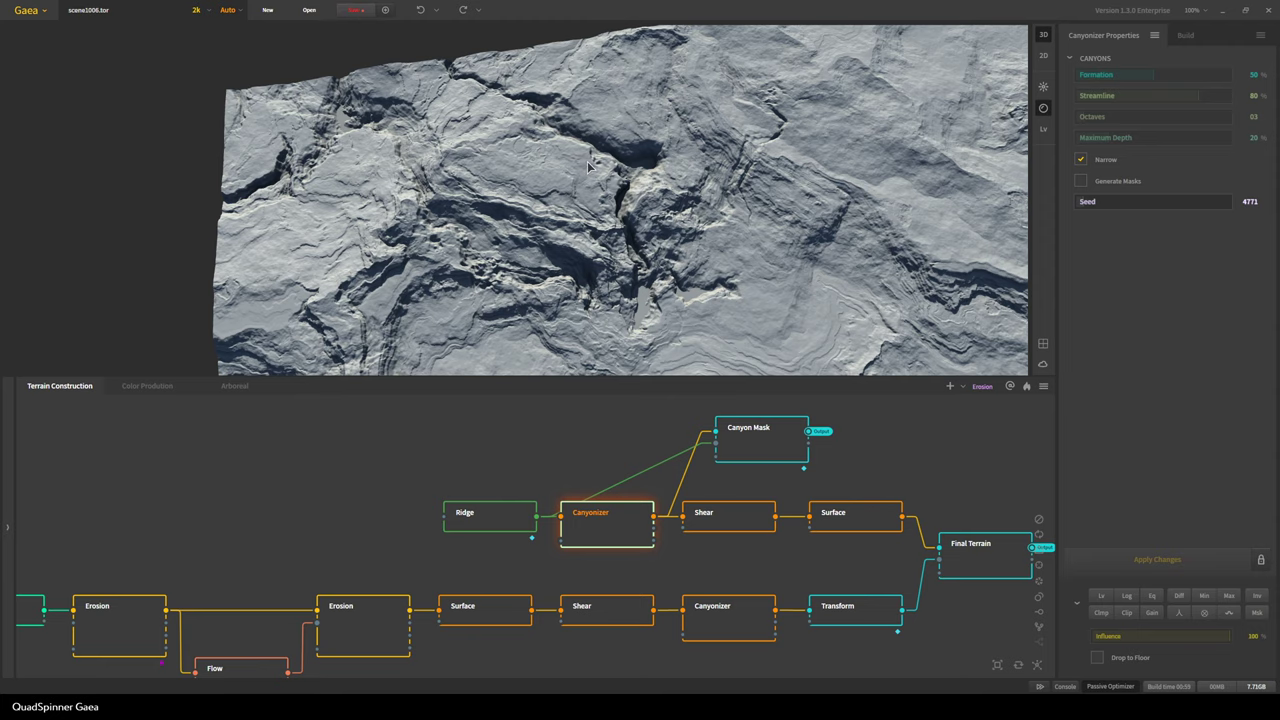
{"action": "left_click_drag", "start_coordinate": [588, 167], "coordinate": [676, 297]}
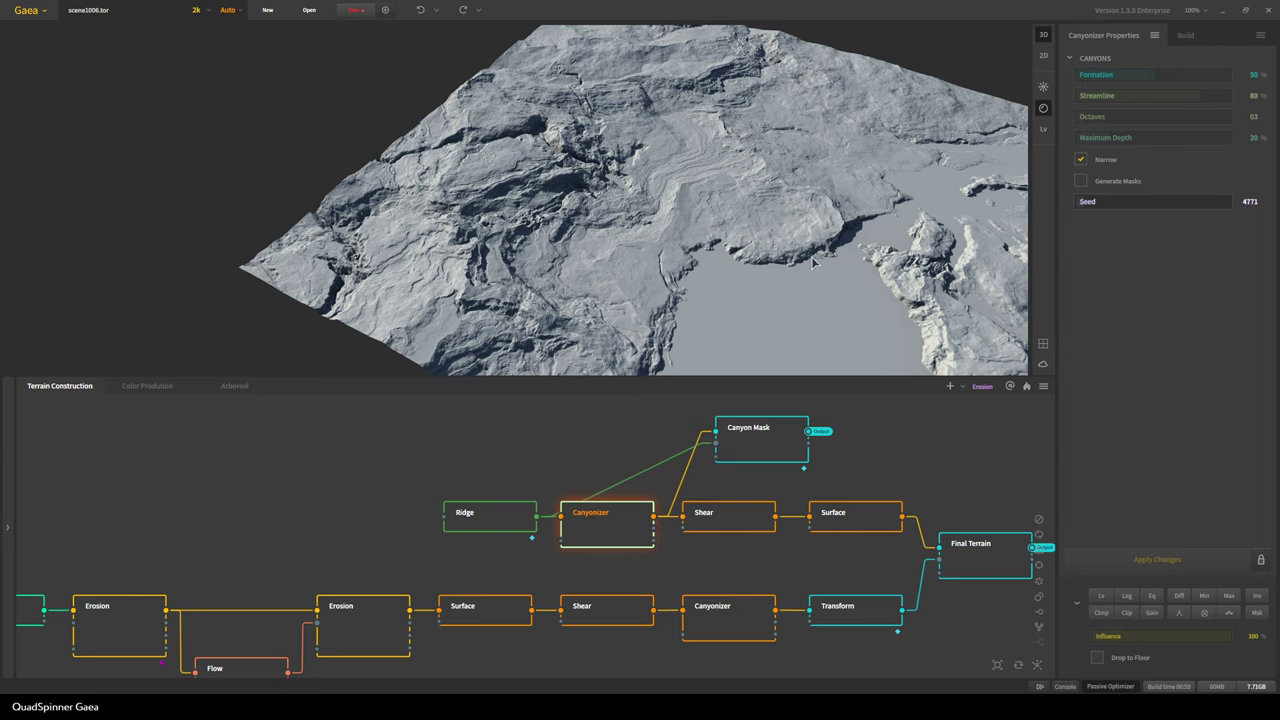
{"action": "middle_click_drag", "start_coordinate": [797, 282], "coordinate": [769, 249]}
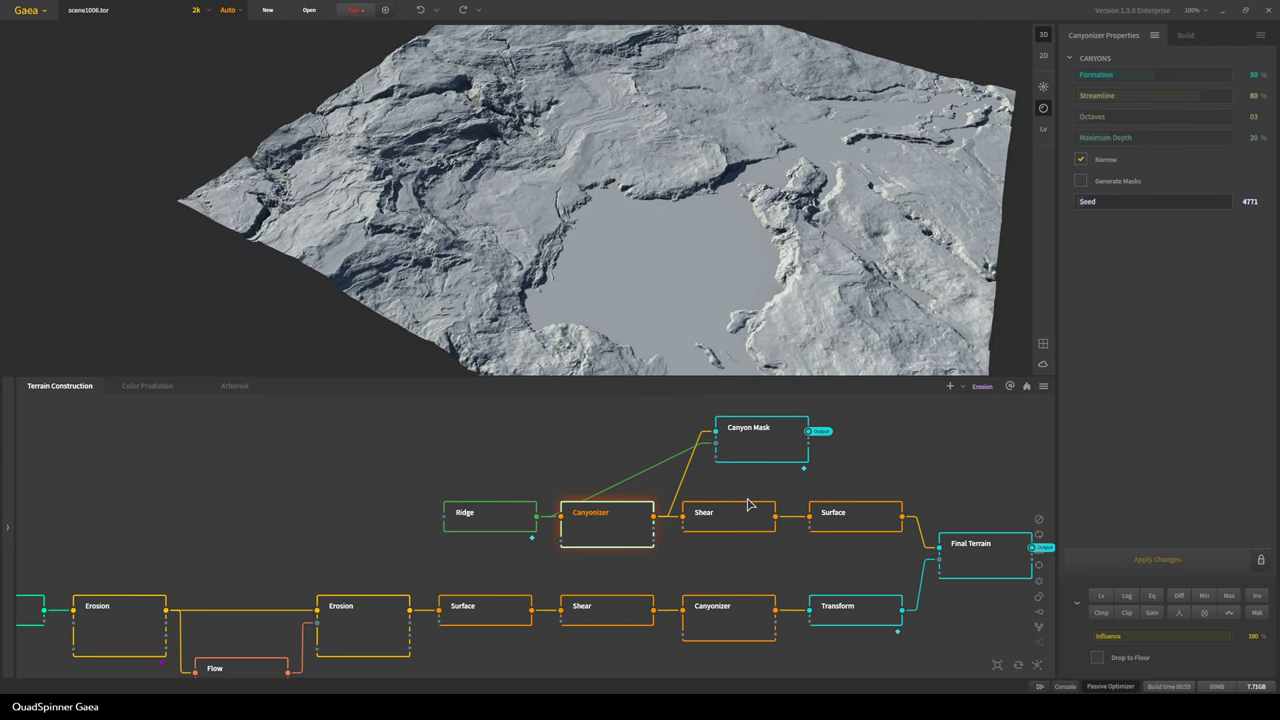
Examine the upper branch's Shear node after the Canyonizer, checking the sheared rock around the basin close up and from above
{"action": "middle_click_drag", "start_coordinate": [771, 500], "coordinate": [716, 498]}
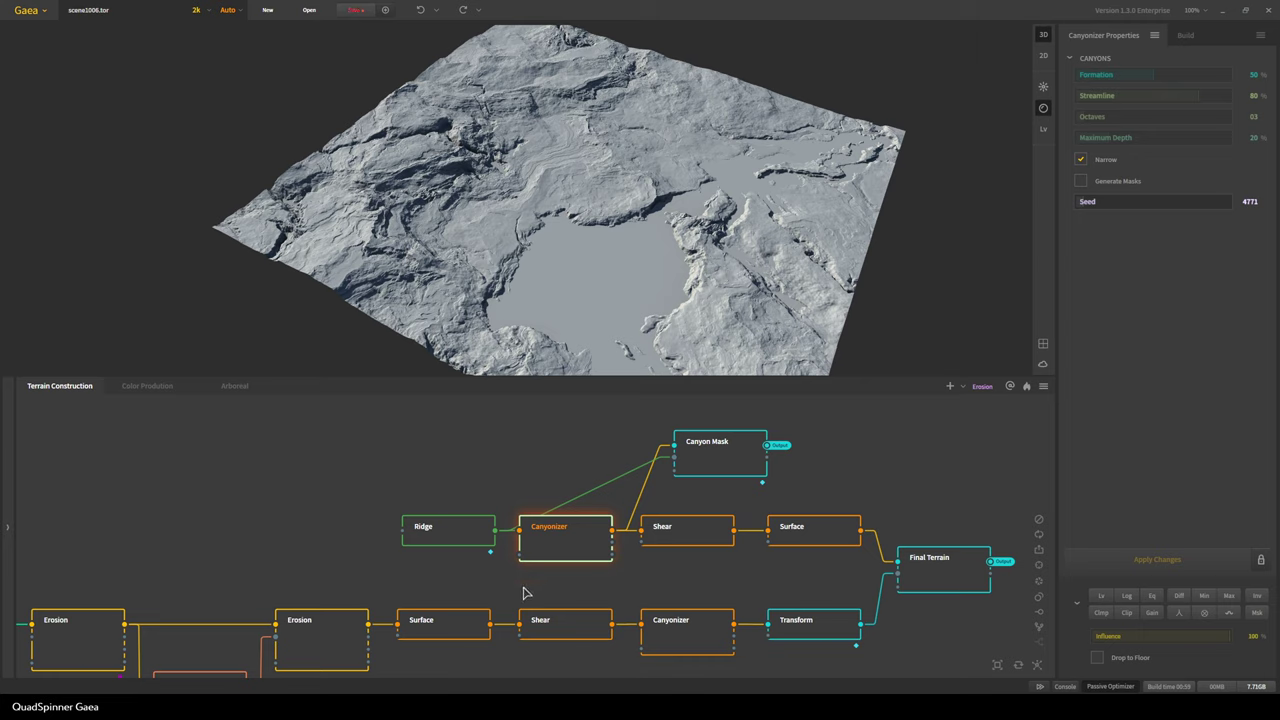
{"action": "left_click", "coordinate": [696, 535]}
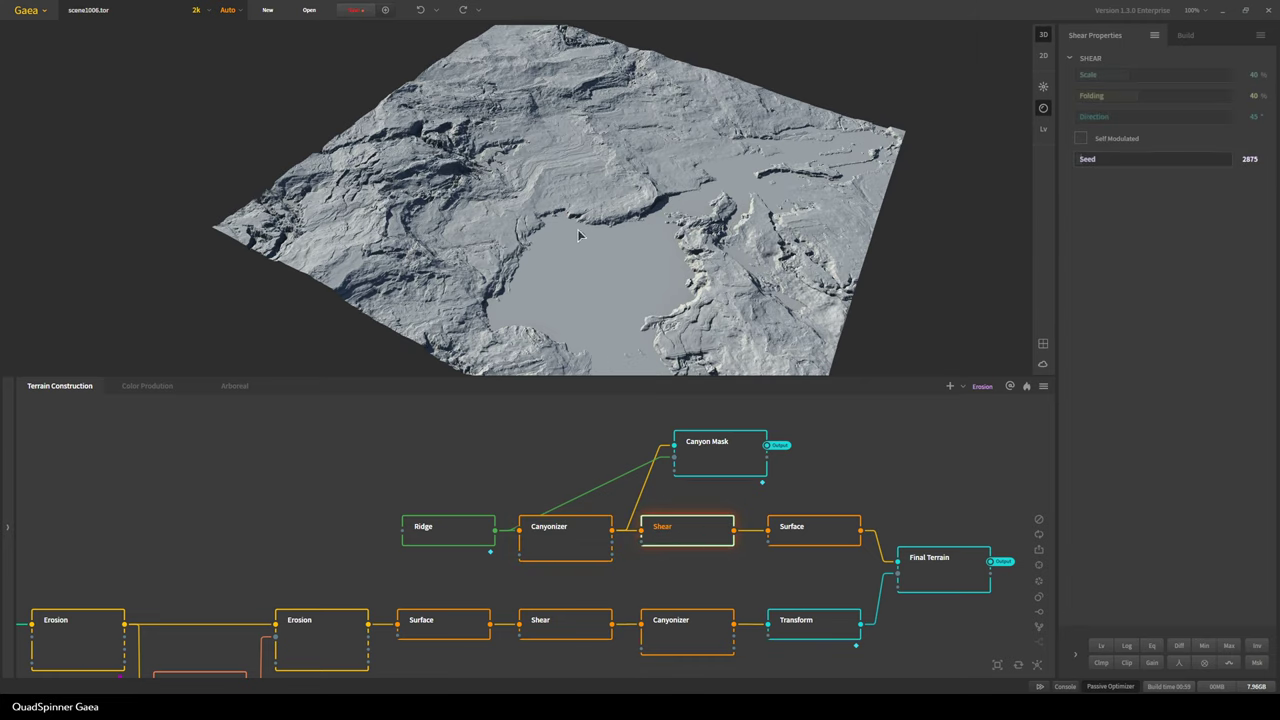
{"action": "scroll", "coordinate": [665, 245], "scroll_direction": "up", "scroll_amount": 8}
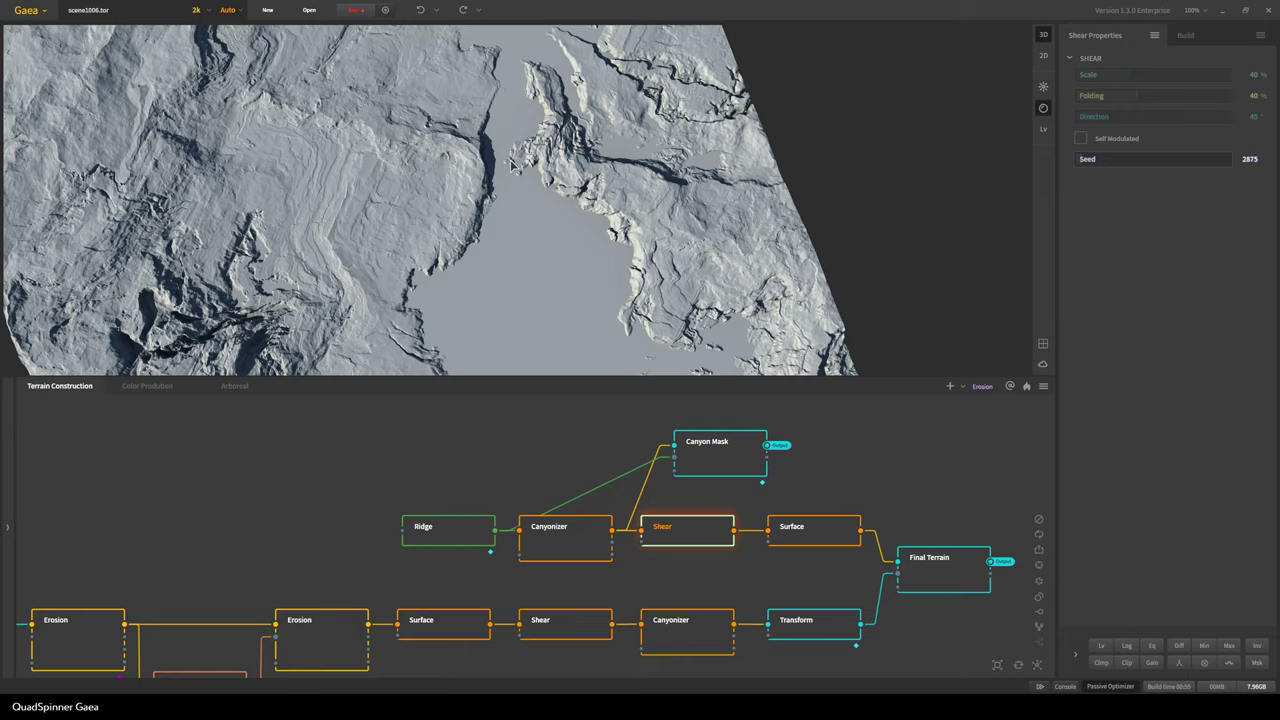
{"action": "left_click_drag", "start_coordinate": [528, 175], "coordinate": [482, 319]}
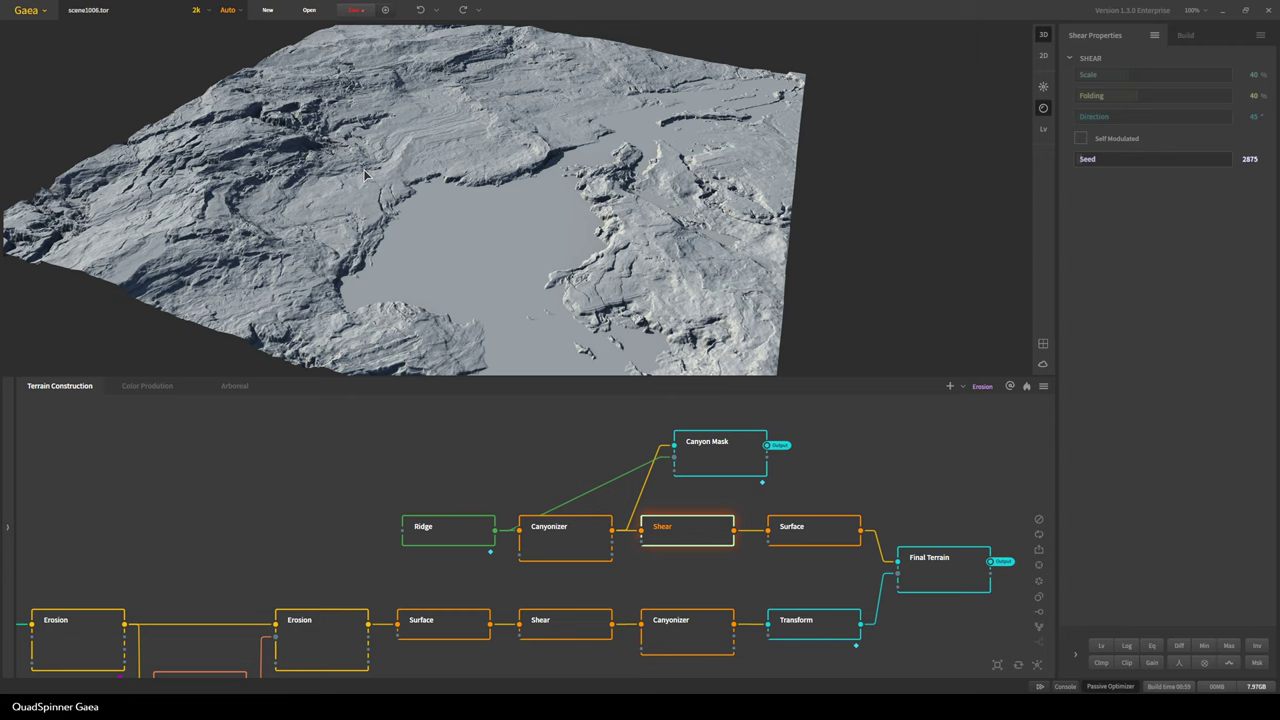
{"action": "left_click_drag", "start_coordinate": [432, 312], "coordinate": [428, 236]}
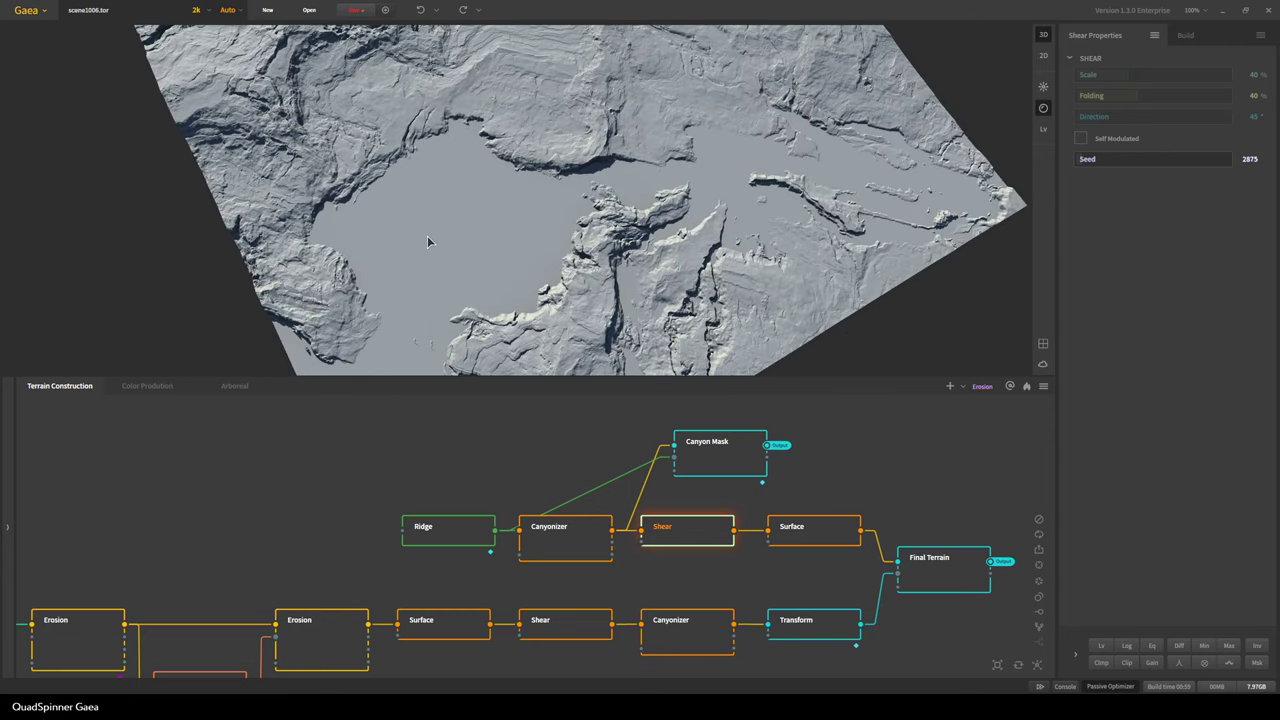
Compare the upper Canyonizer's terrain with the Shear node after it, then inspect the sheared cliffs and slopes up close
{"action": "left_click", "coordinate": [561, 543]}
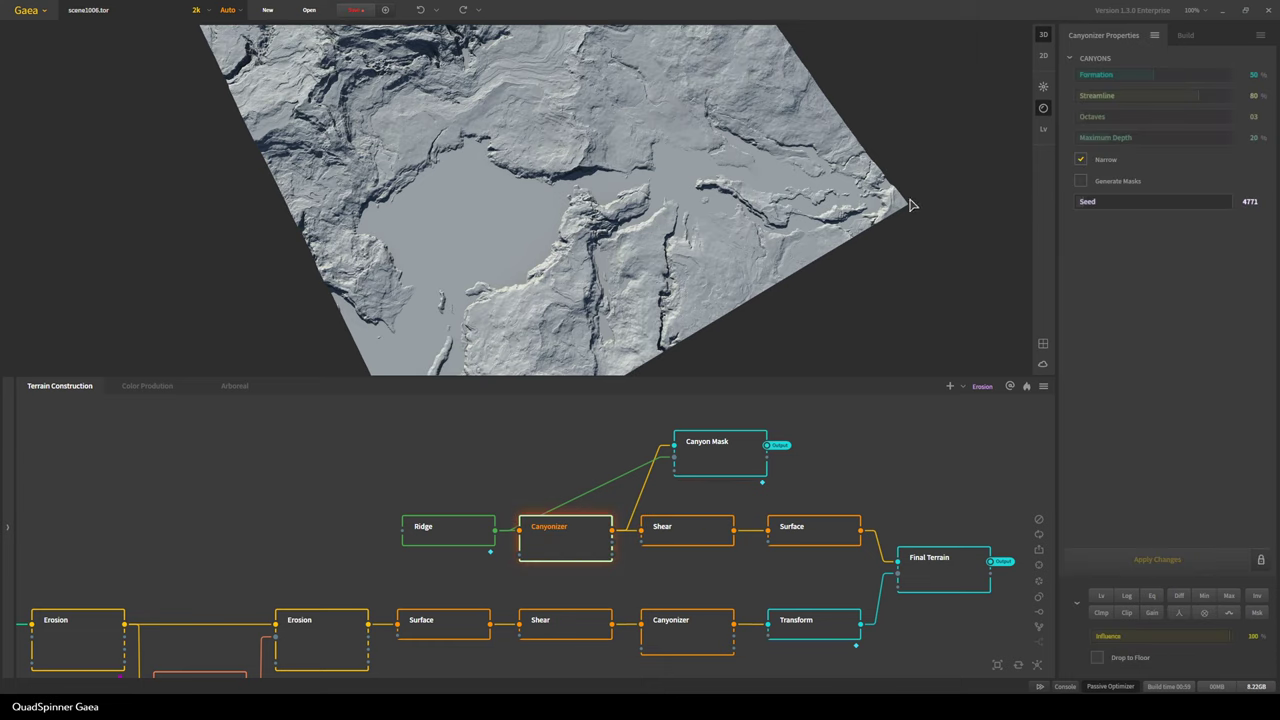
{"action": "left_click", "coordinate": [707, 537]}
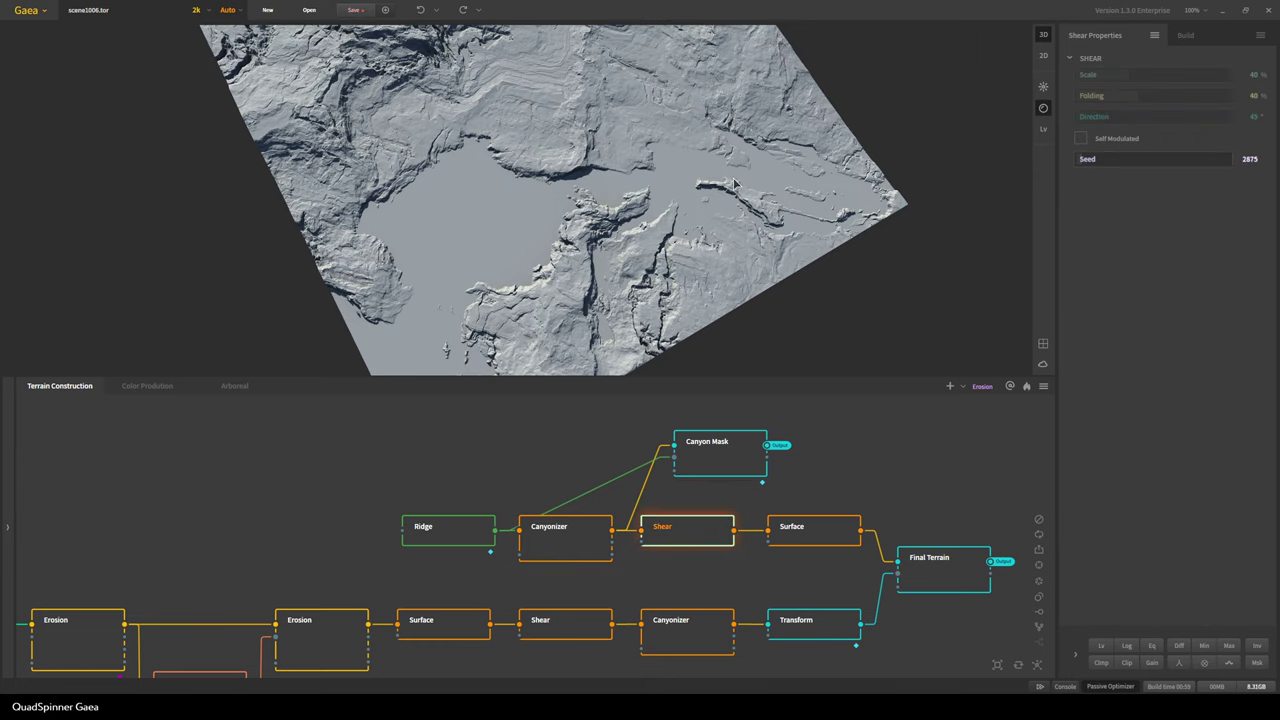
{"action": "scroll", "coordinate": [405, 239], "scroll_direction": "up", "scroll_amount": 5}
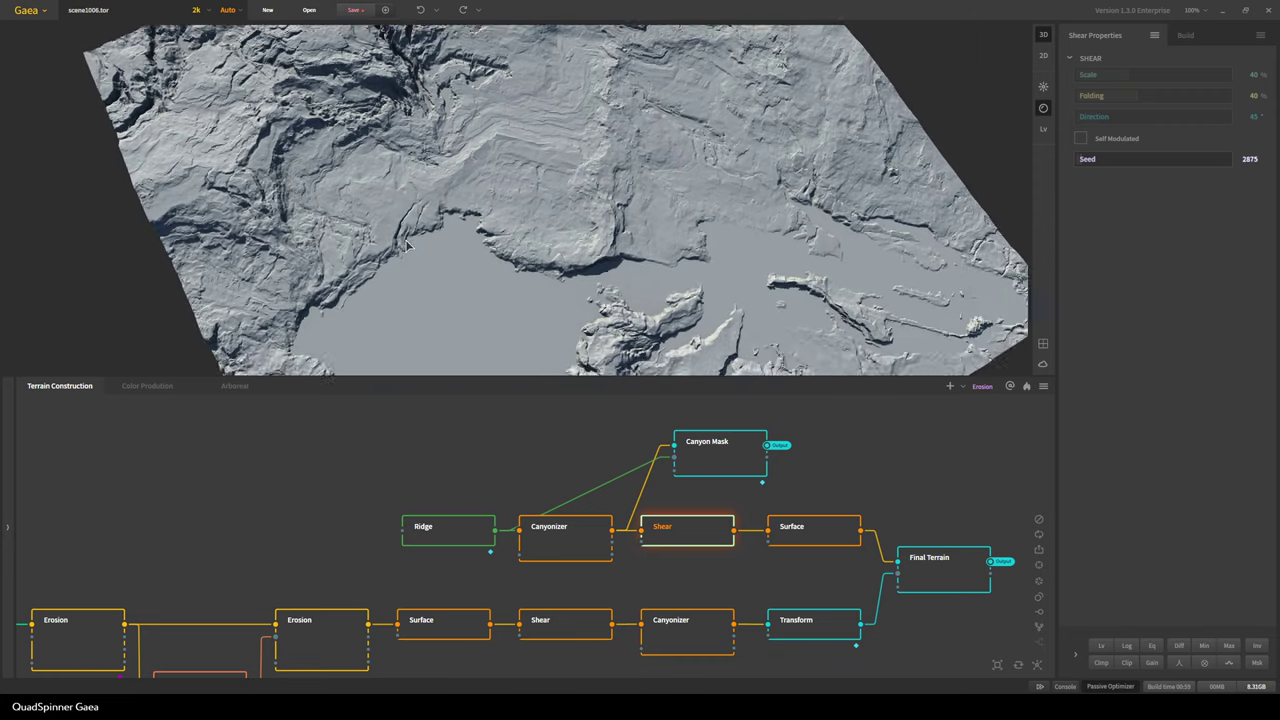
{"action": "left_click_drag", "start_coordinate": [468, 288], "coordinate": [322, 194]}
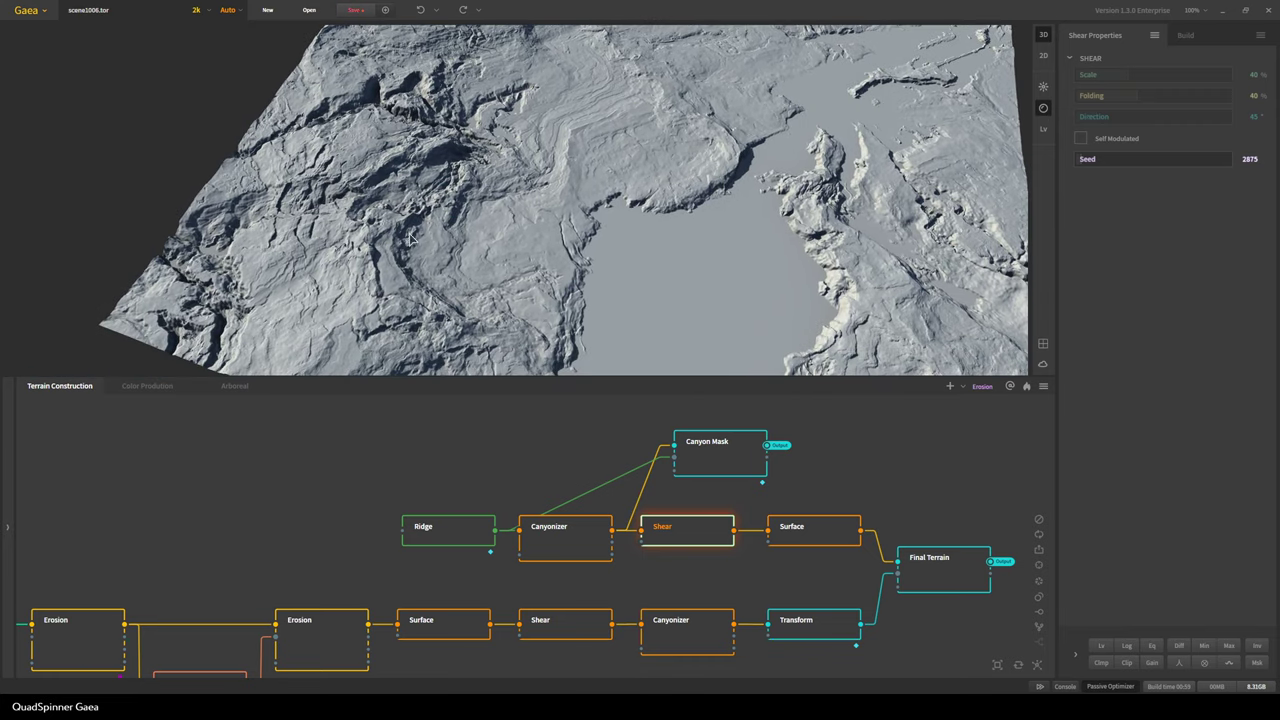
{"action": "left_click_drag", "start_coordinate": [384, 194], "coordinate": [490, 185]}
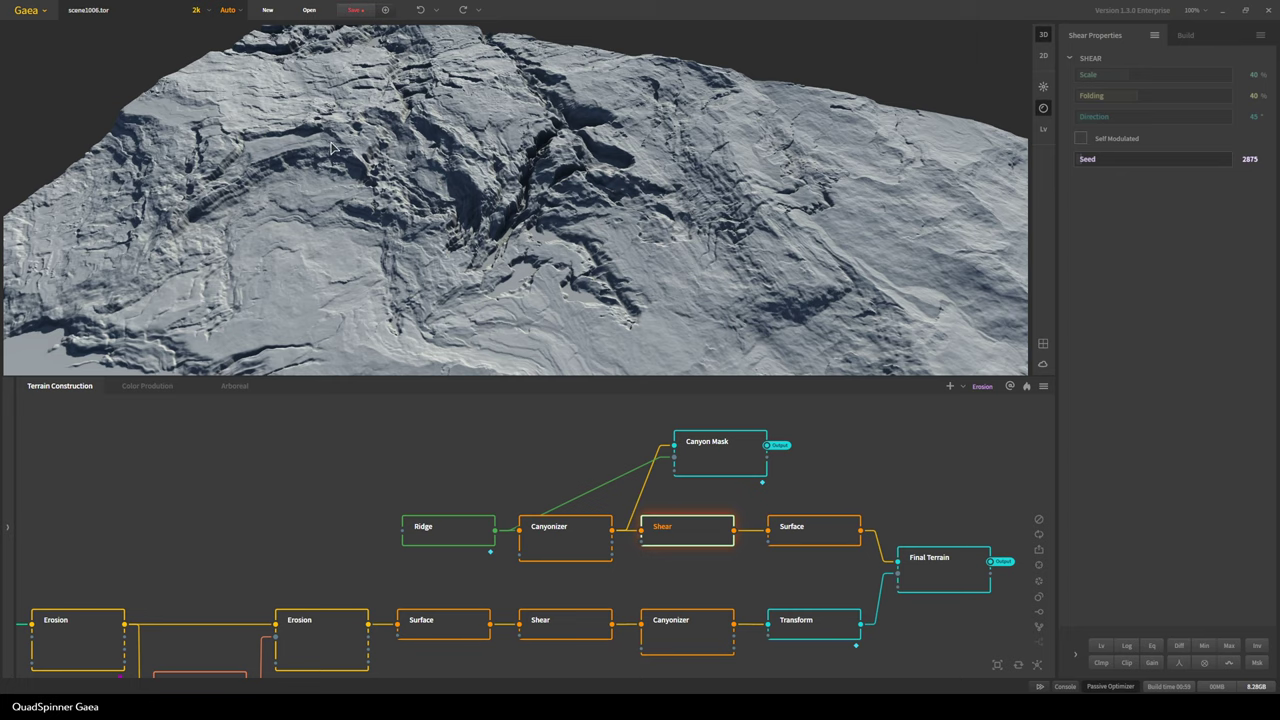
{"action": "left_click_drag", "start_coordinate": [333, 150], "coordinate": [664, 125]}
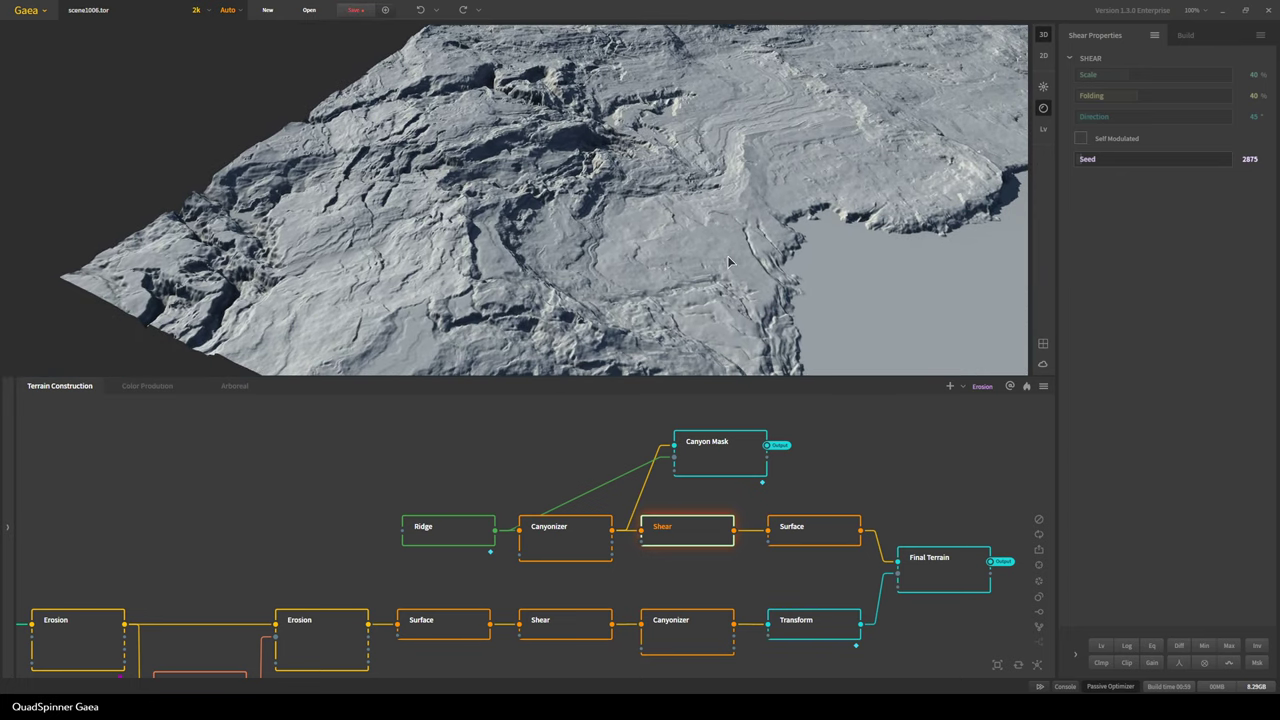
{"action": "scroll", "coordinate": [740, 257], "scroll_direction": "down", "scroll_amount": 5}
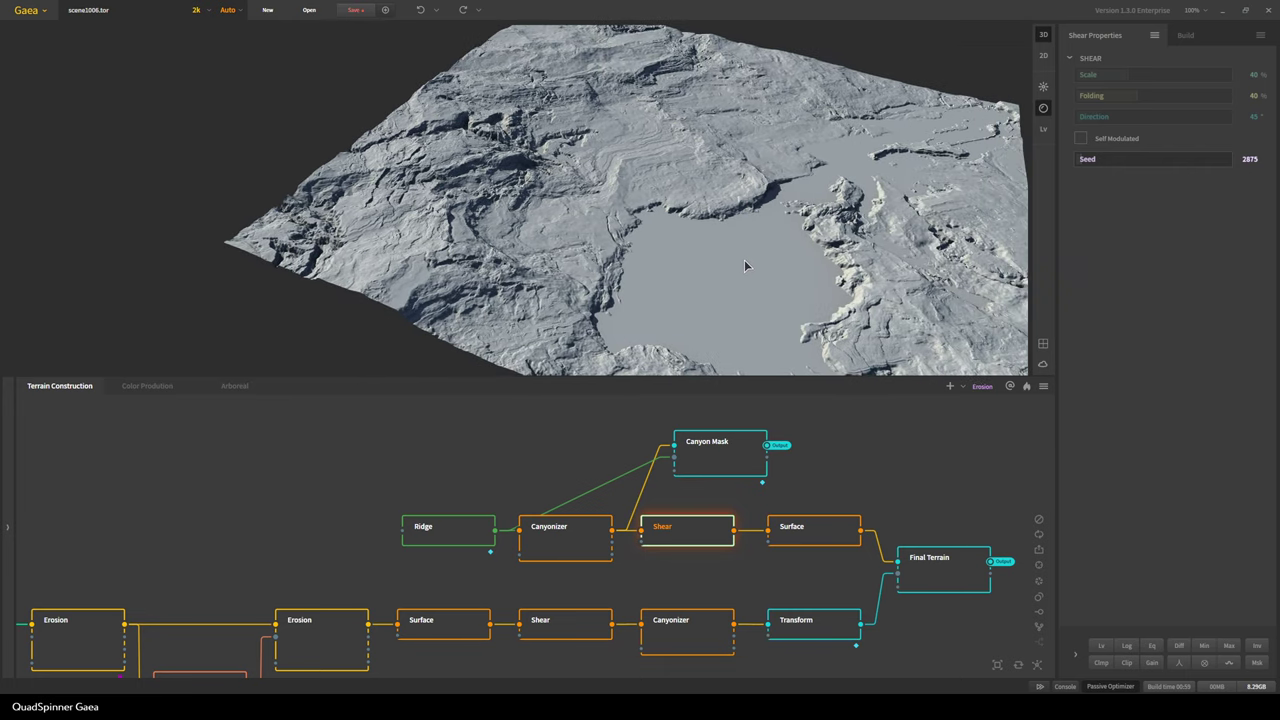
Examine the upper branch's Surface node, checking its Rough style settings and the roughened rock around the basin
{"action": "left_click", "coordinate": [806, 531]}
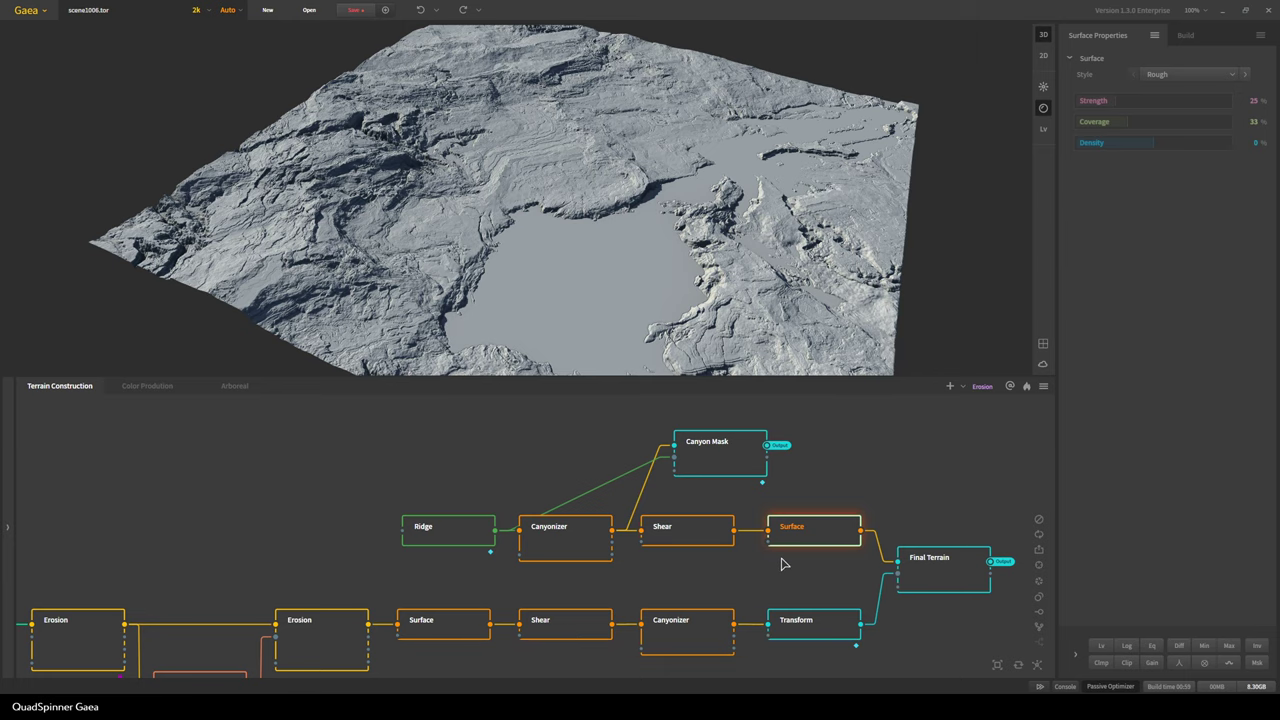
{"action": "scroll", "coordinate": [430, 335], "scroll_direction": "up", "scroll_amount": 5}
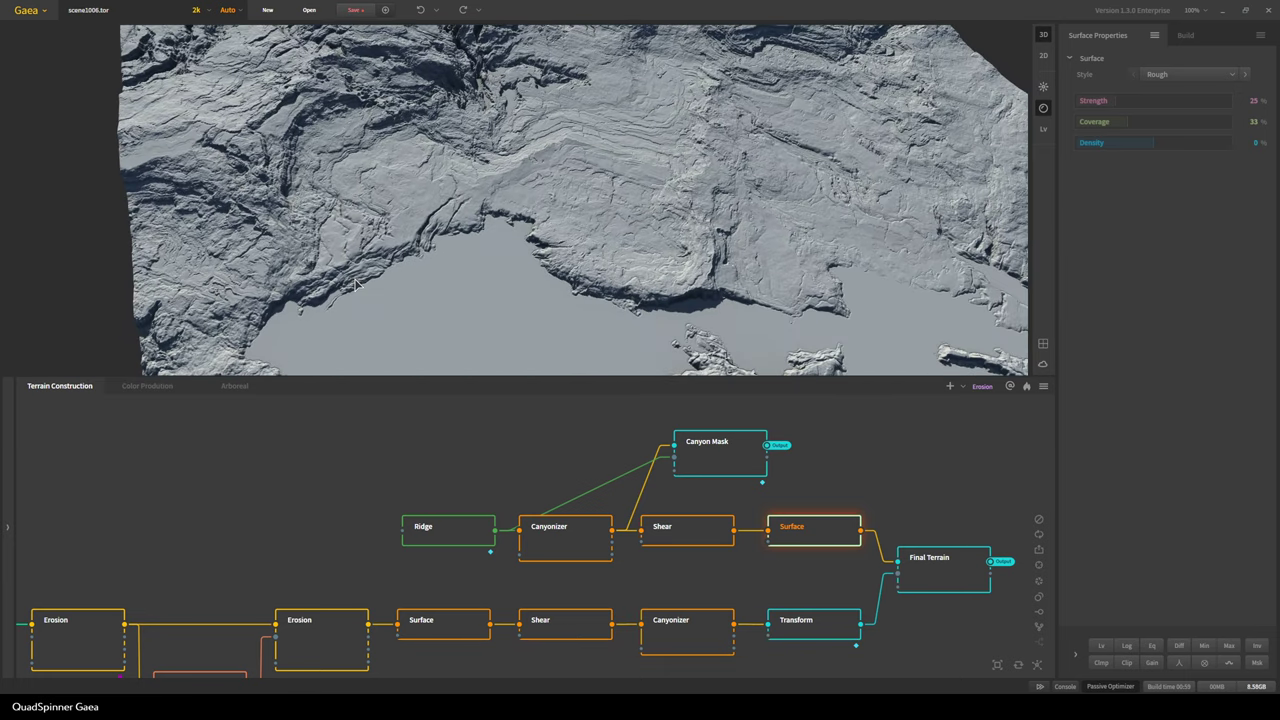
{"action": "left_click_drag", "start_coordinate": [505, 225], "coordinate": [531, 277]}
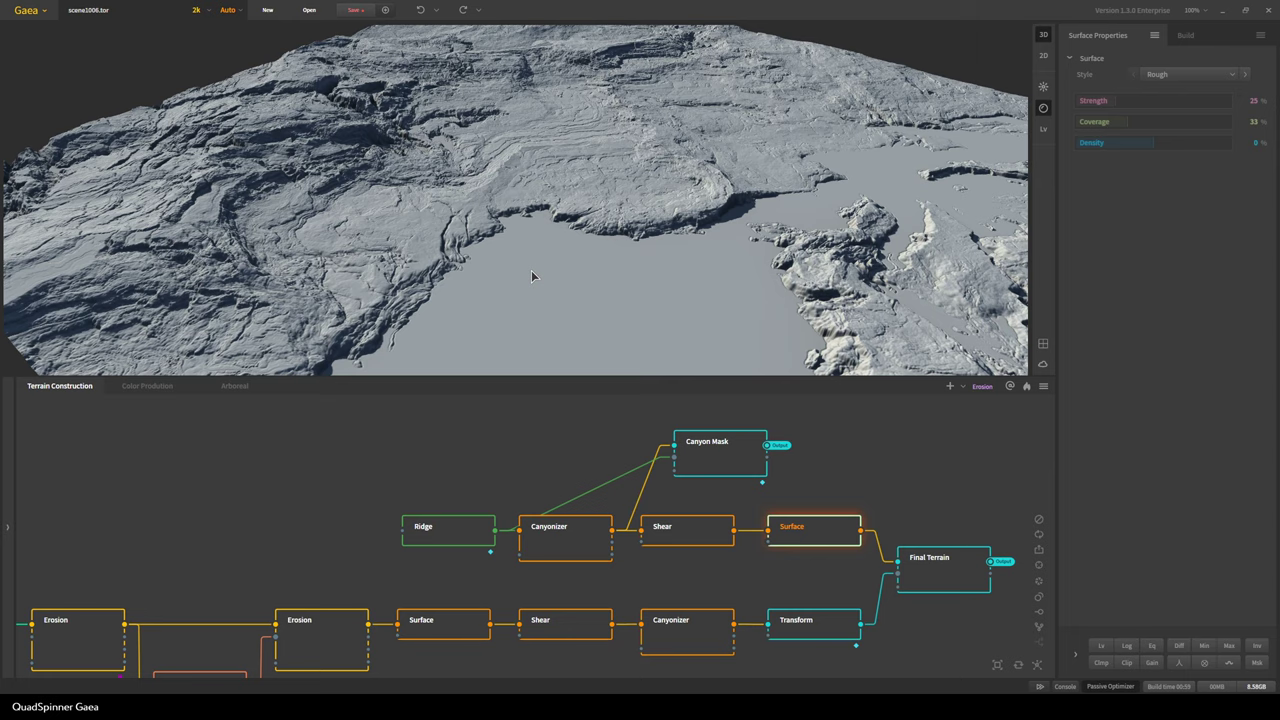
Examine the Final Terrain combine node, checking its Max method and how the mountain merges with the canyon terrain
{"action": "middle_click_drag", "start_coordinate": [908, 523], "coordinate": [534, 451]}
{"action": "left_click", "coordinate": [565, 510]}
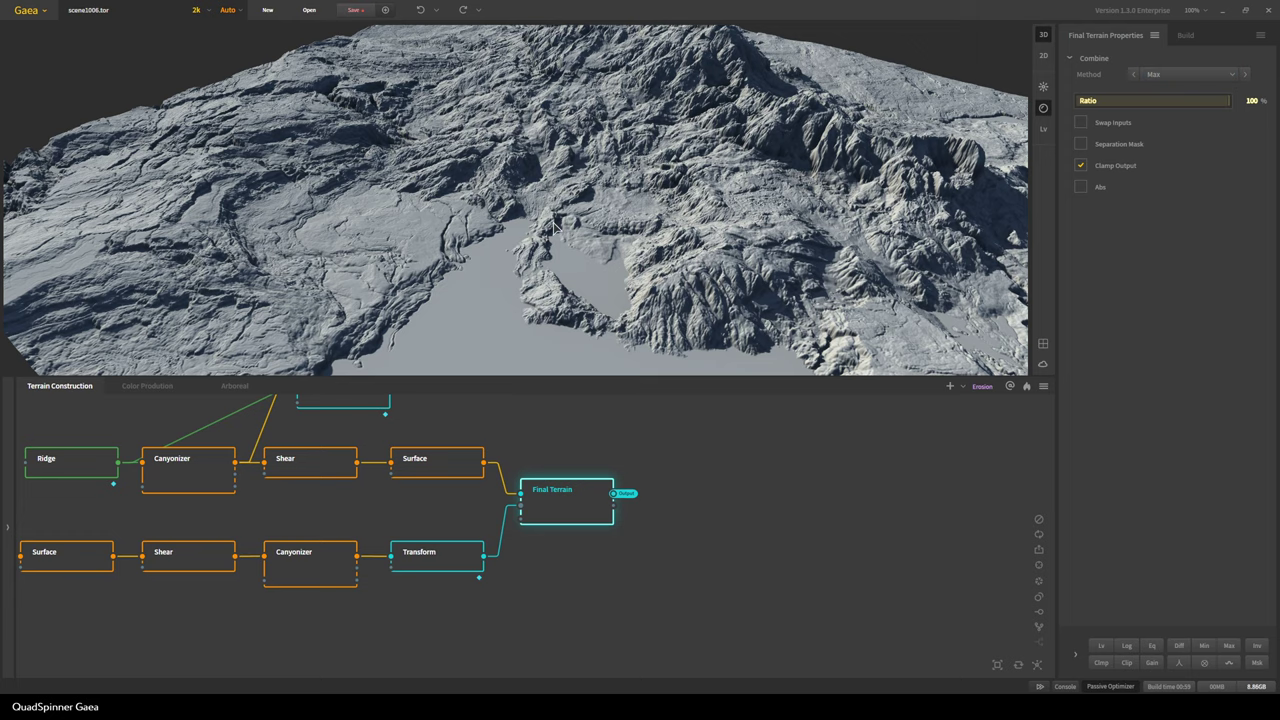
{"action": "left_click_drag", "start_coordinate": [632, 215], "coordinate": [573, 258]}
{"action": "scroll", "coordinate": [573, 258], "scroll_direction": "down", "scroll_amount": 3}
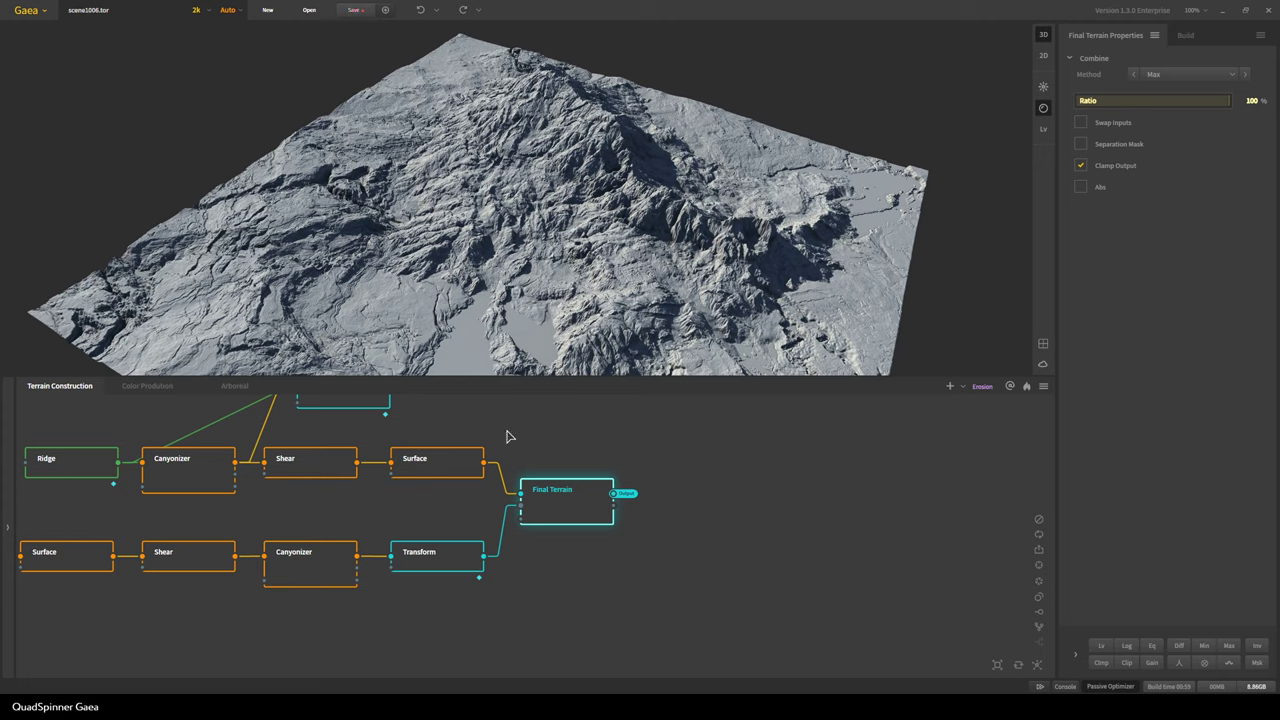
Compare the lower branch's Transform node with the Canyonizer before it, checking the mountain's Y position shift and height multiplier
{"action": "left_click", "coordinate": [420, 571]}
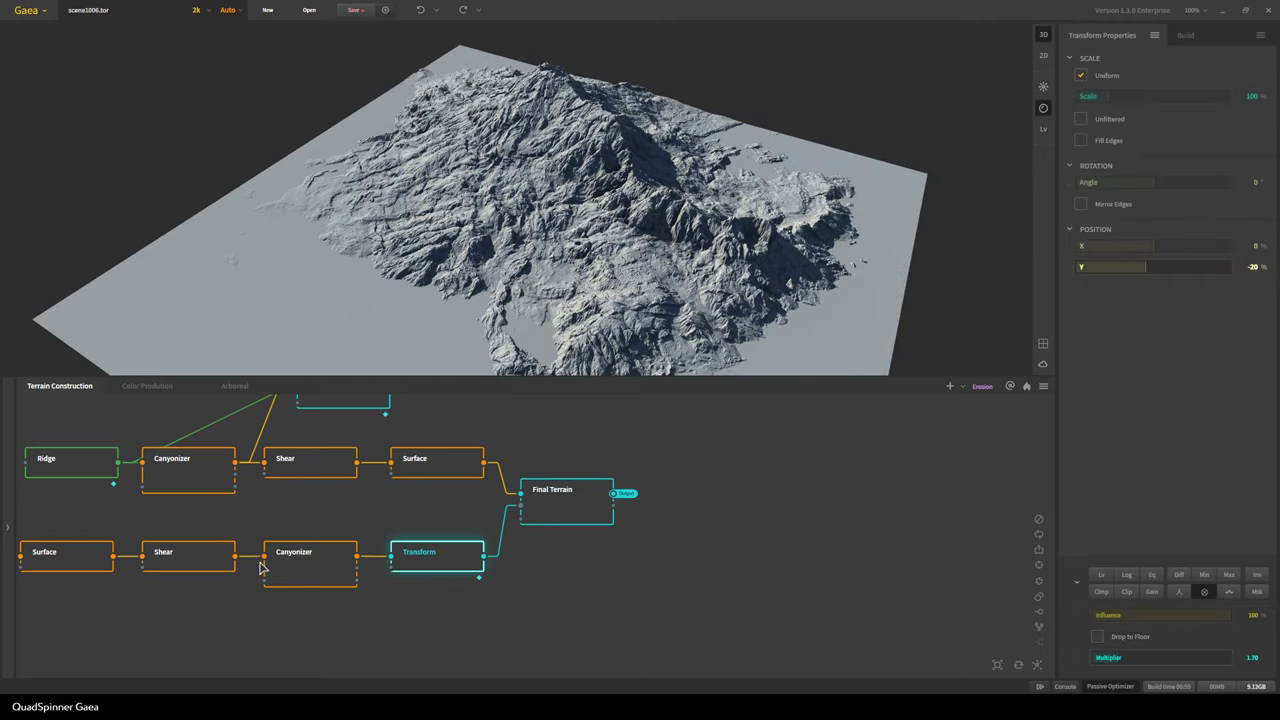
{"action": "left_click", "coordinate": [300, 572]}
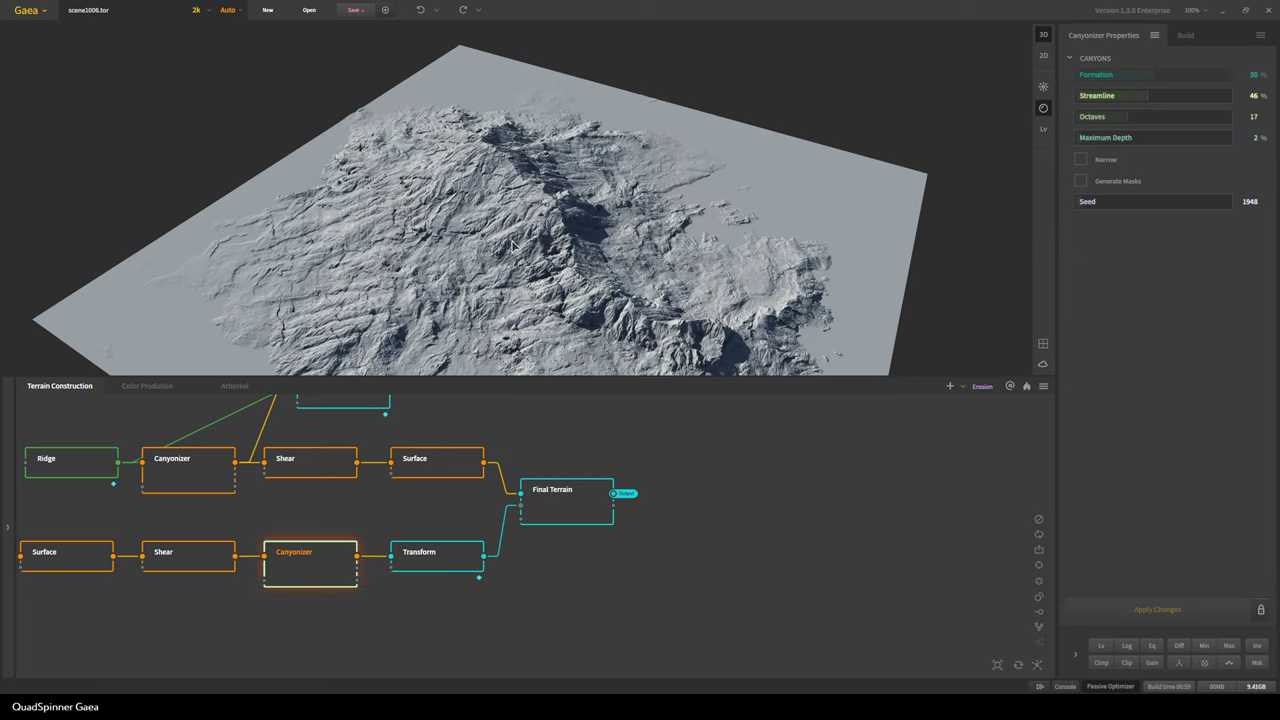
{"action": "left_click", "coordinate": [422, 565]}
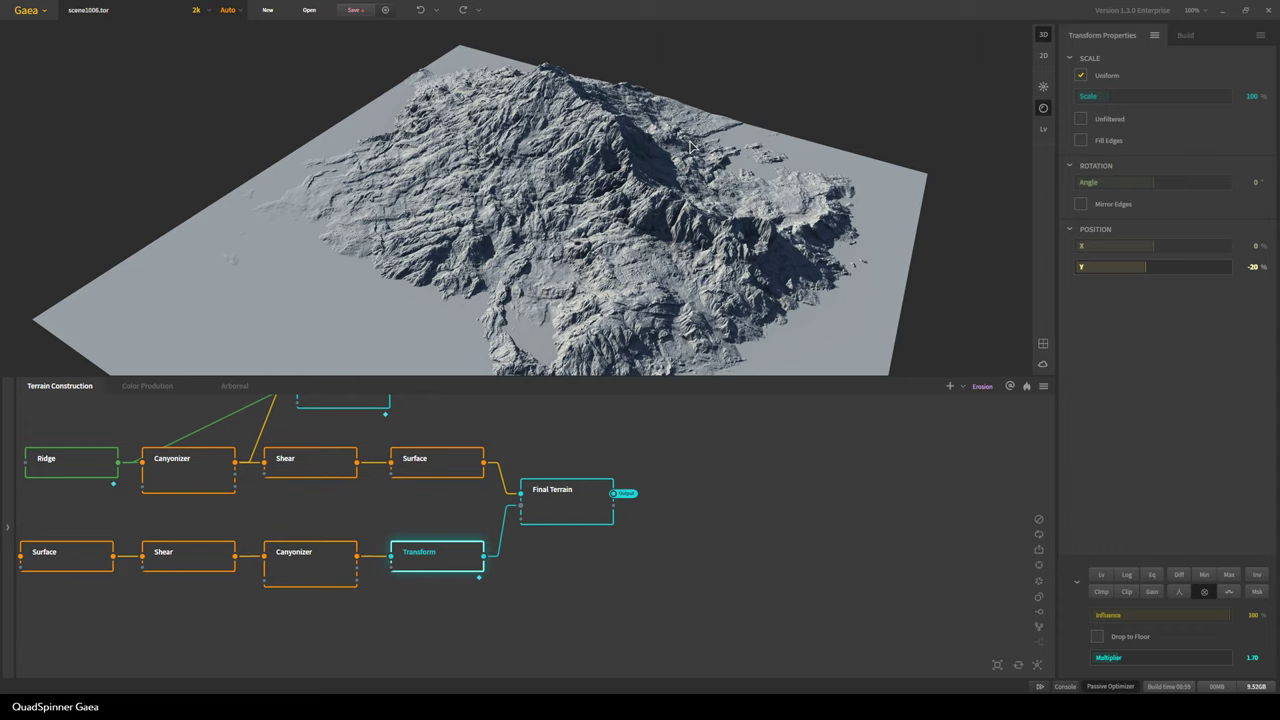
{"action": "left_click_drag", "start_coordinate": [690, 147], "coordinate": [591, 242]}
{"action": "left_click", "coordinate": [322, 560]}
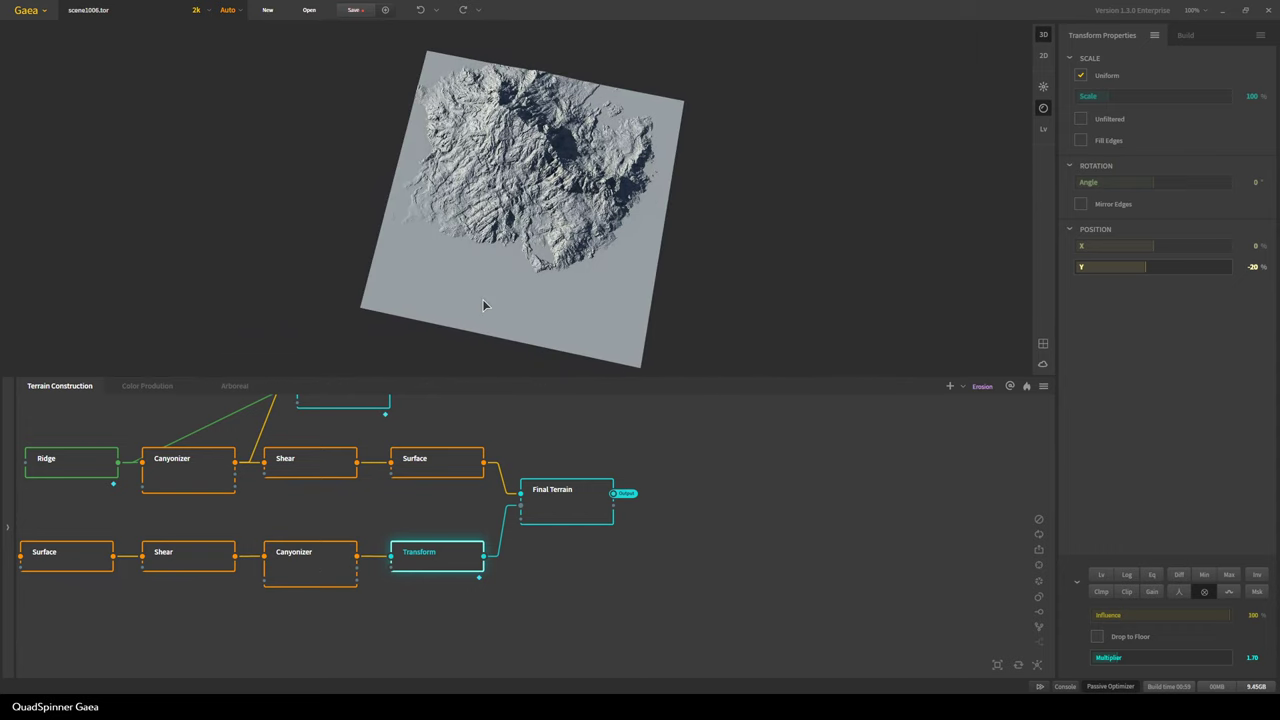
{"action": "left_click", "coordinate": [420, 560]}
Go back to the Mountain node at the start of the main branch and view its original terrain shape from above
{"action": "middle_click_drag", "start_coordinate": [131, 538], "coordinate": [604, 538]}
{"action": "middle_click_drag", "start_coordinate": [274, 600], "coordinate": [554, 593]}
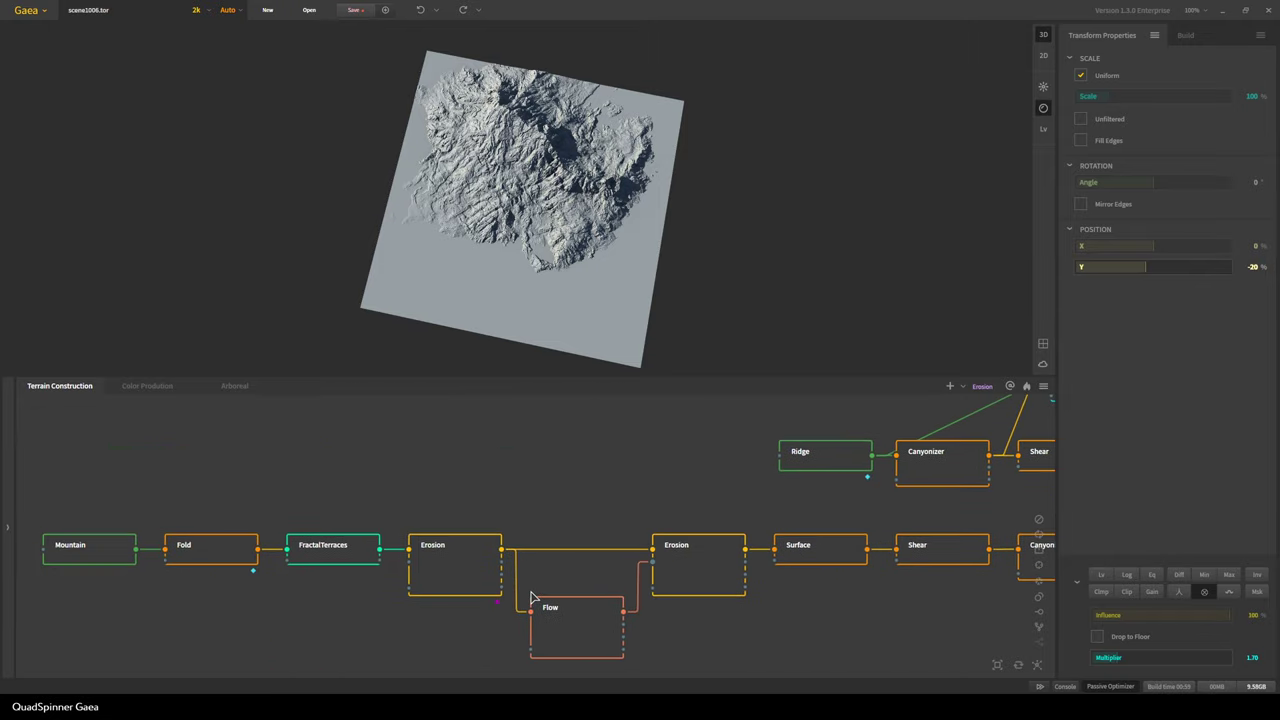
{"action": "left_click", "coordinate": [114, 551]}
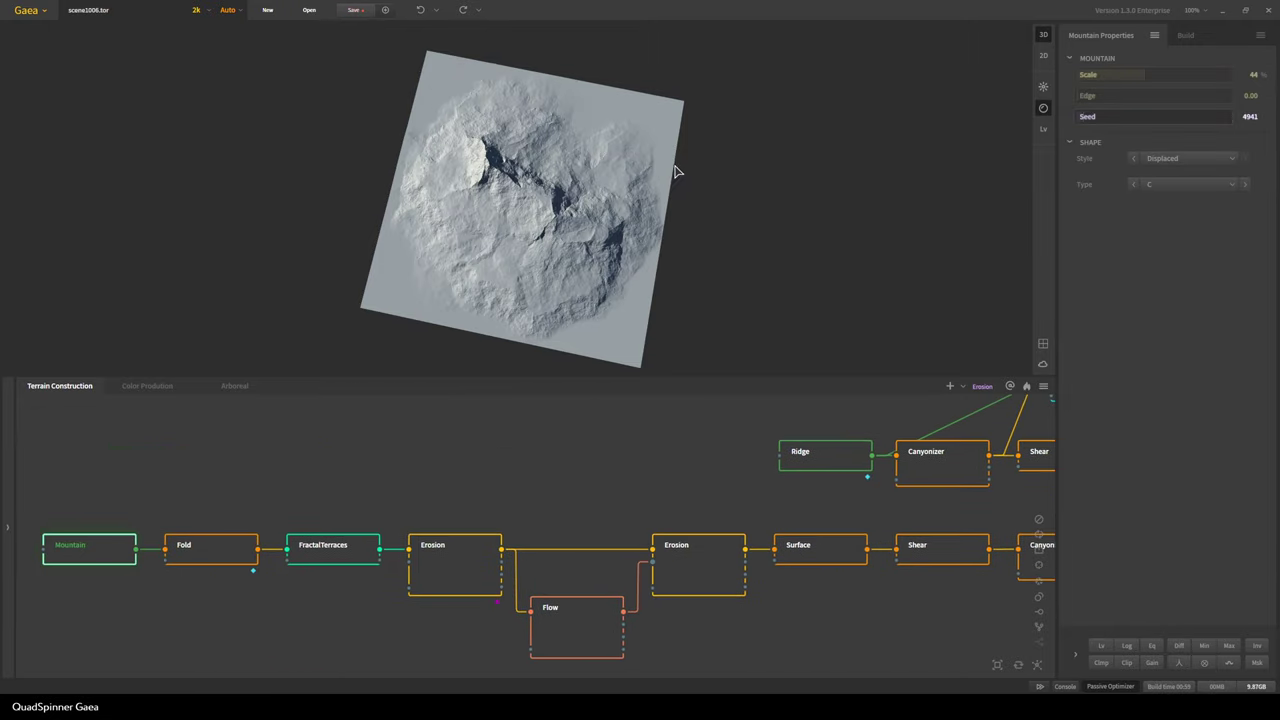
Return to the Final Terrain node and inspect the combined mountain and canyon landscape, with the Canyon Mask node in view
{"action": "left_click_drag", "start_coordinate": [749, 551], "coordinate": [180, 531]}
{"action": "left_click", "coordinate": [734, 477]}
{"action": "scroll", "coordinate": [577, 294], "scroll_direction": "up", "scroll_amount": 3}
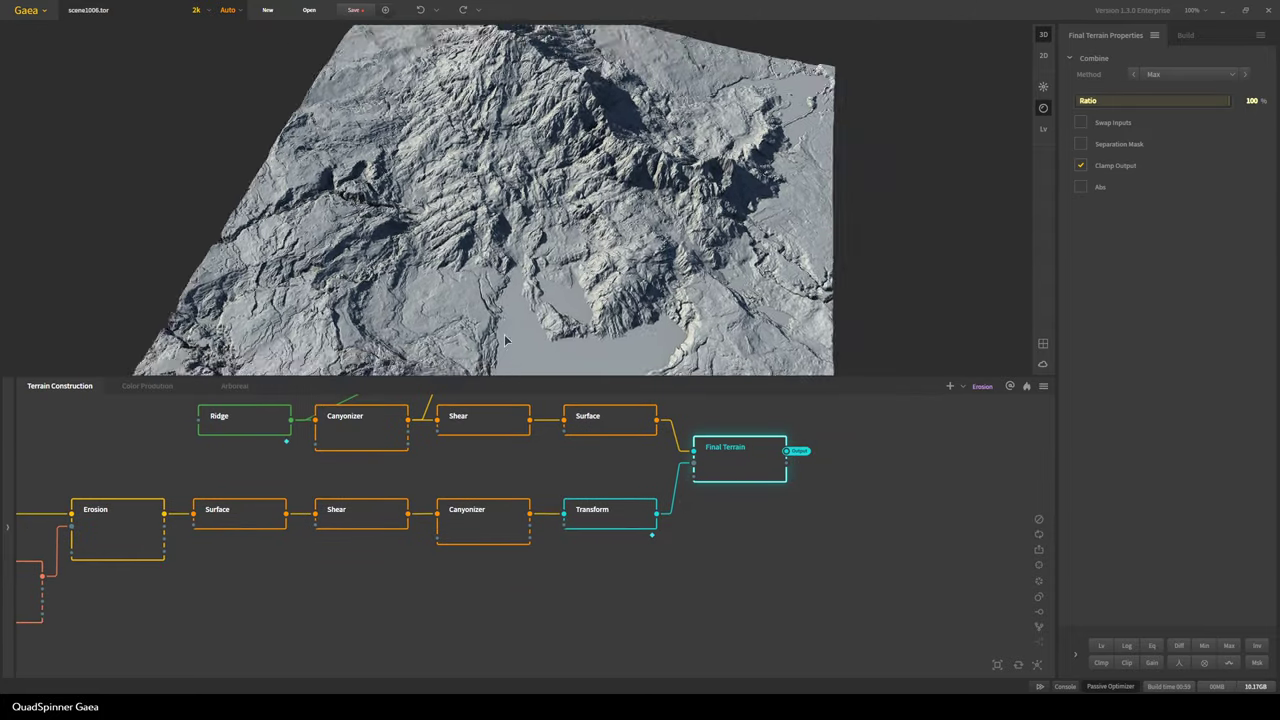
{"action": "left_click_drag", "start_coordinate": [577, 294], "coordinate": [573, 292]}
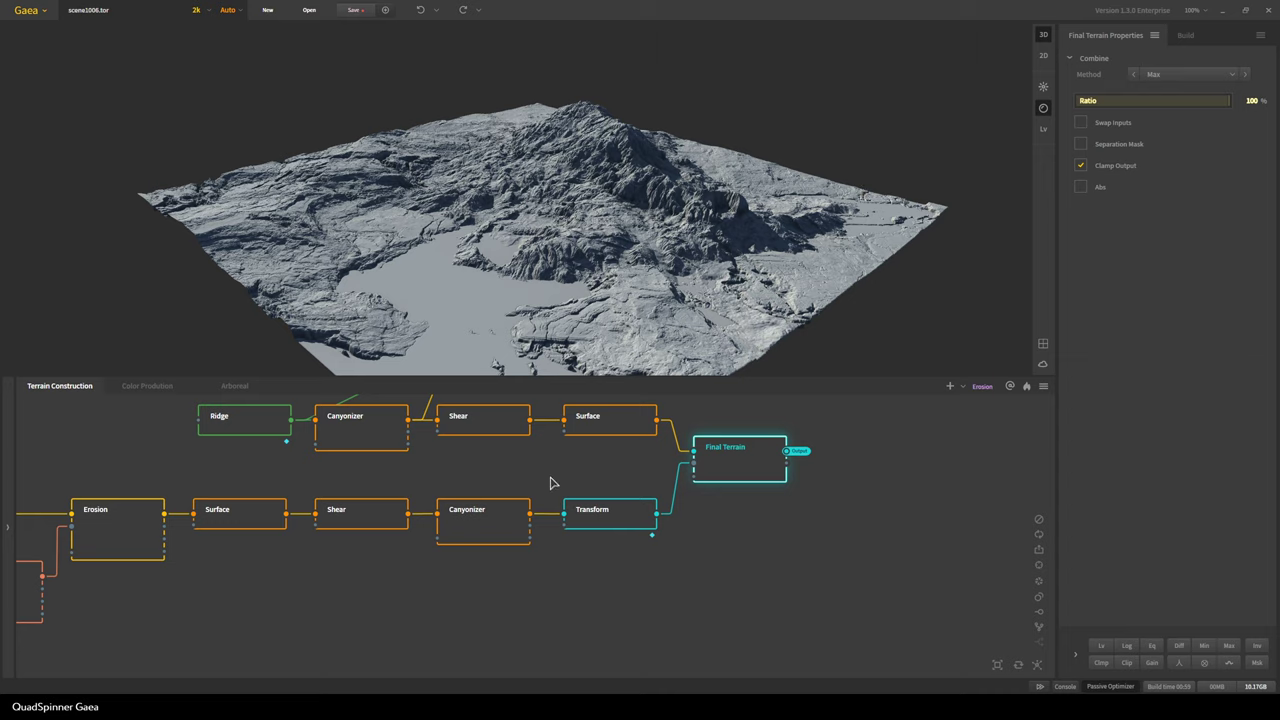
{"action": "middle_click_drag", "start_coordinate": [550, 484], "coordinate": [586, 584]}
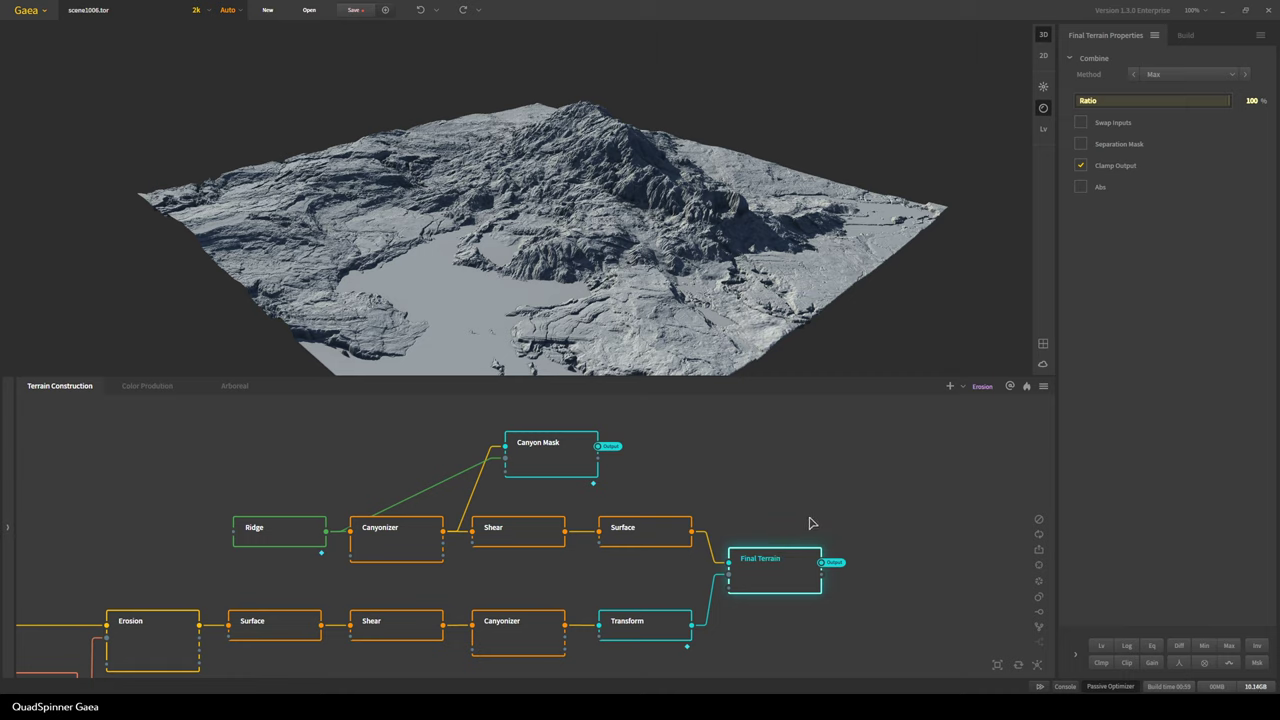
Inspect the Canyon Mask combine node above the canyon branch, checking its Difference method and viewing its output in 3D and as a flat mask
{"action": "middle_click_drag", "start_coordinate": [811, 522], "coordinate": [811, 493]}
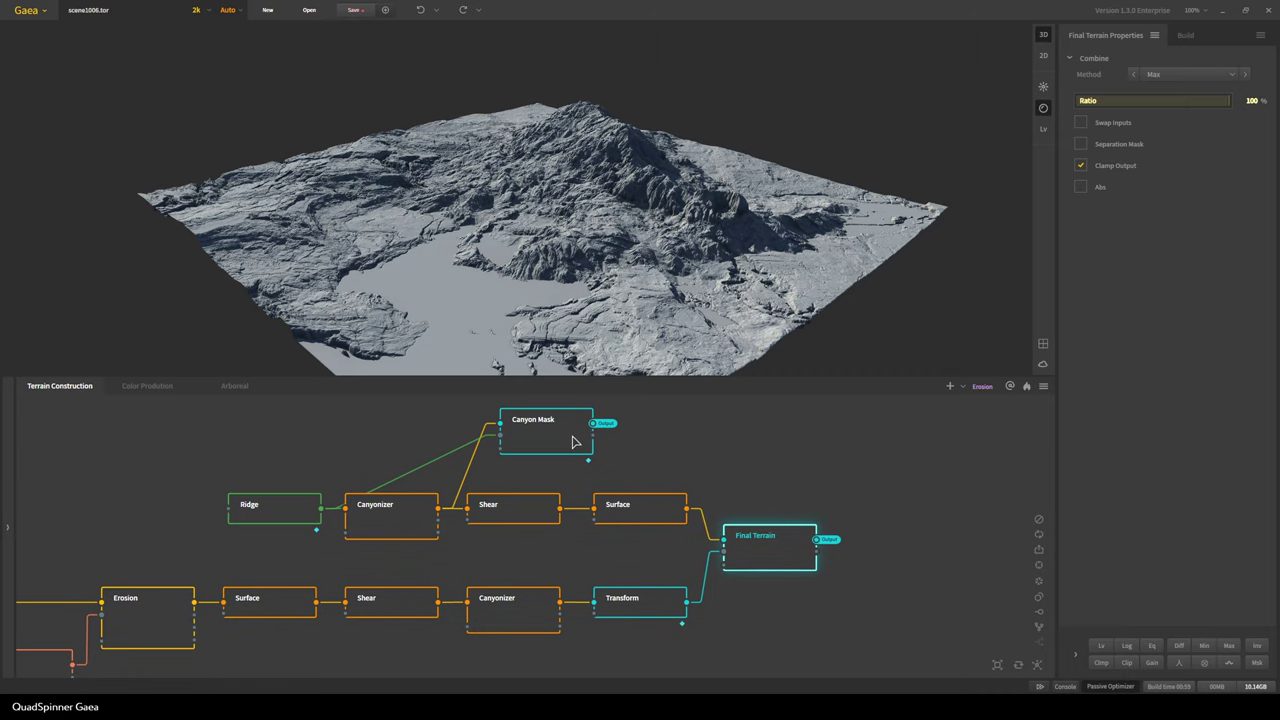
{"action": "middle_click_drag", "start_coordinate": [520, 470], "coordinate": [692, 506]}
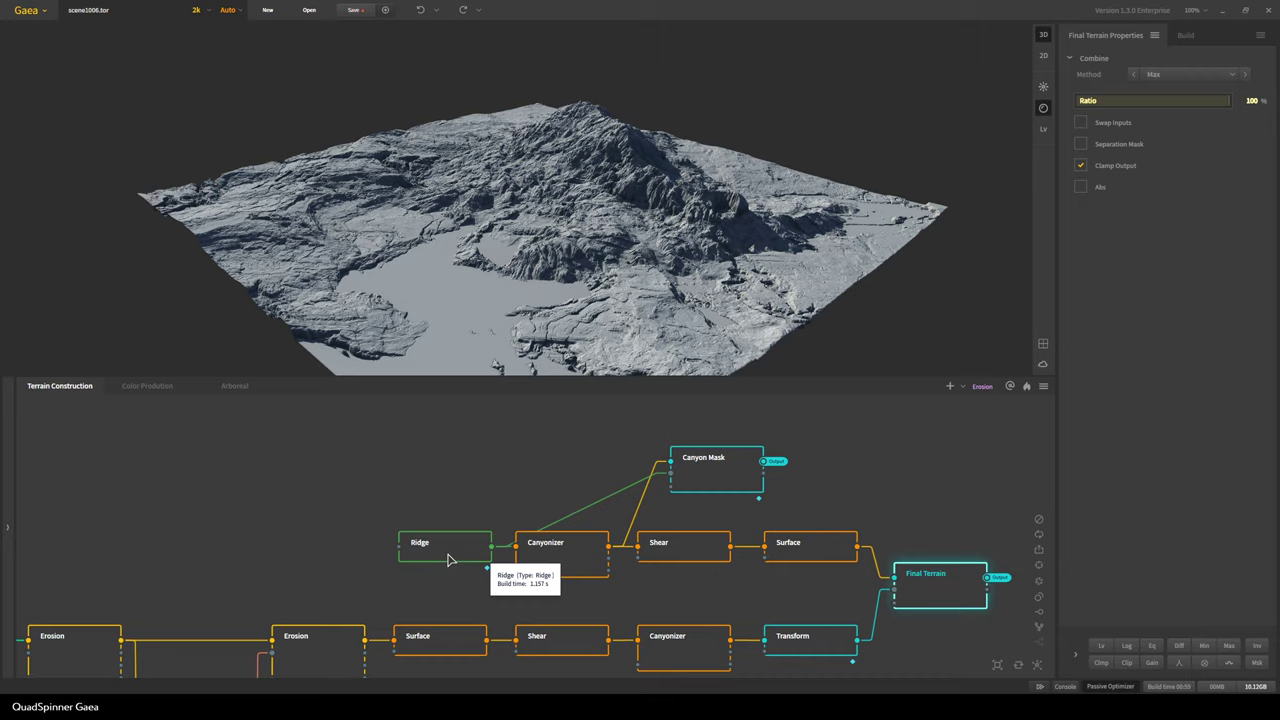
{"action": "left_click", "coordinate": [745, 476]}
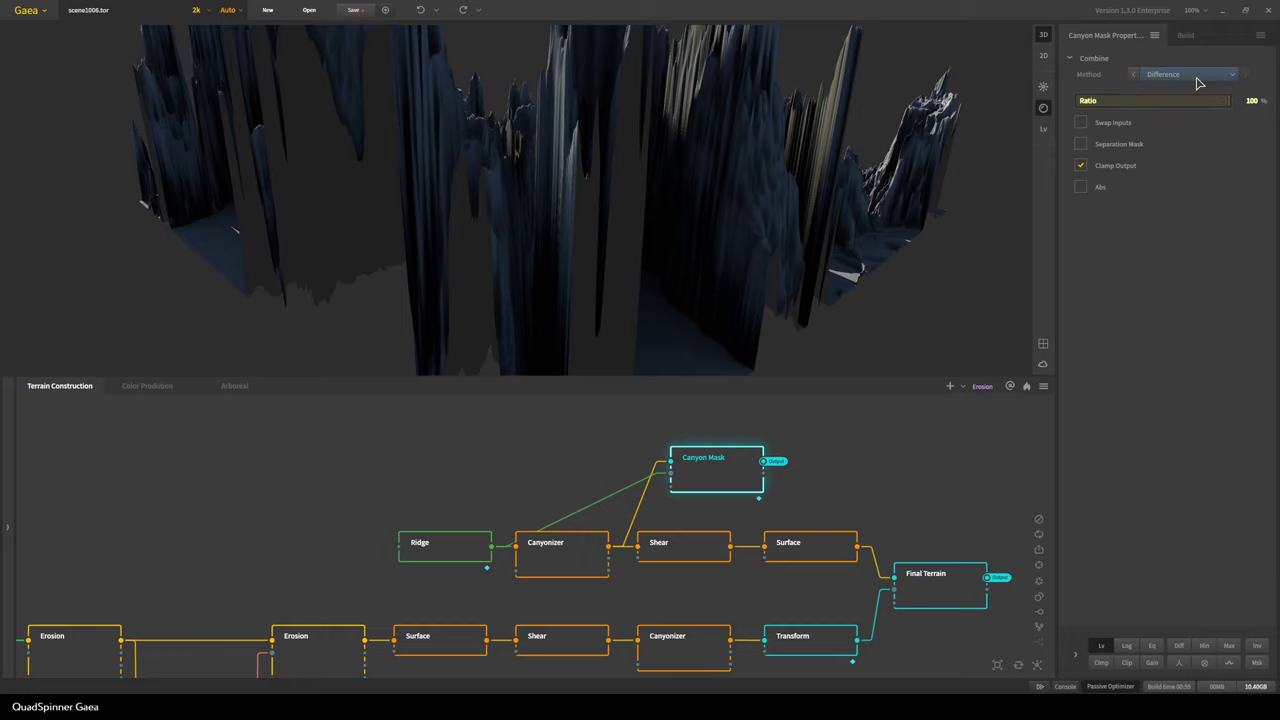
{"action": "scroll", "coordinate": [572, 238], "scroll_direction": "down", "scroll_amount": 2}
{"action": "left_click_drag", "start_coordinate": [572, 234], "coordinate": [557, 130]}
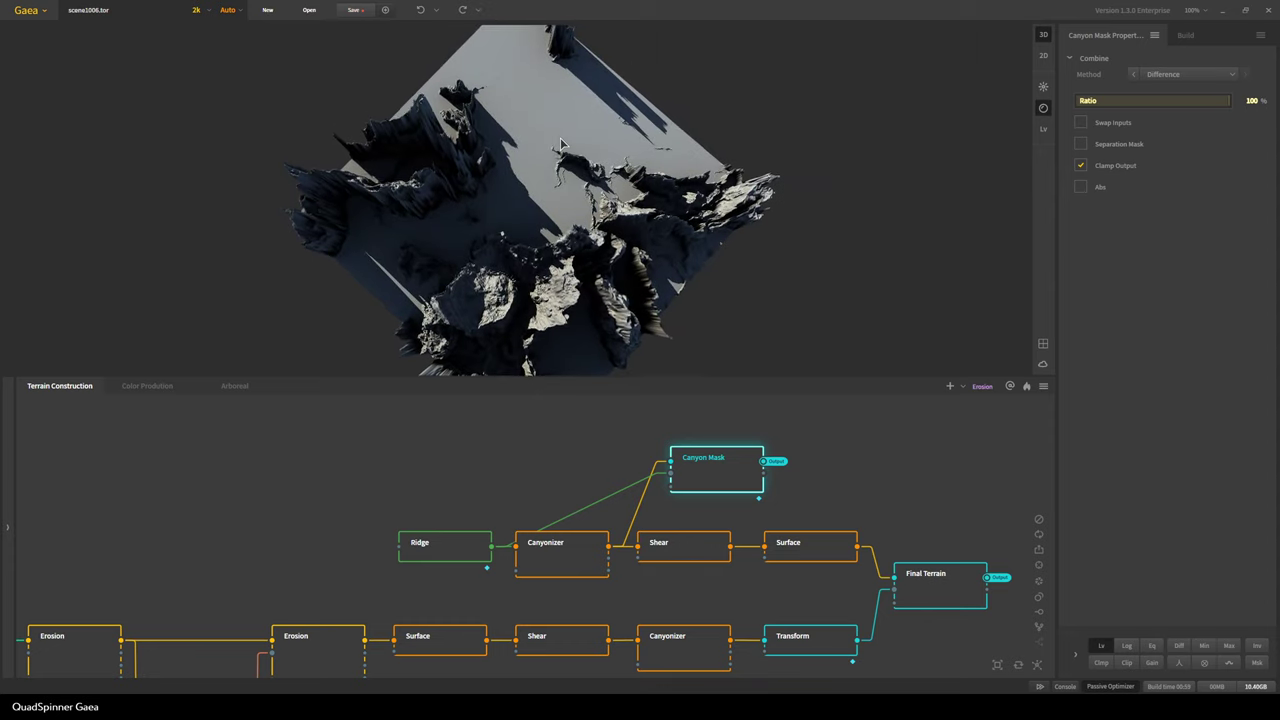
{"action": "left_click", "coordinate": [1043, 112]}
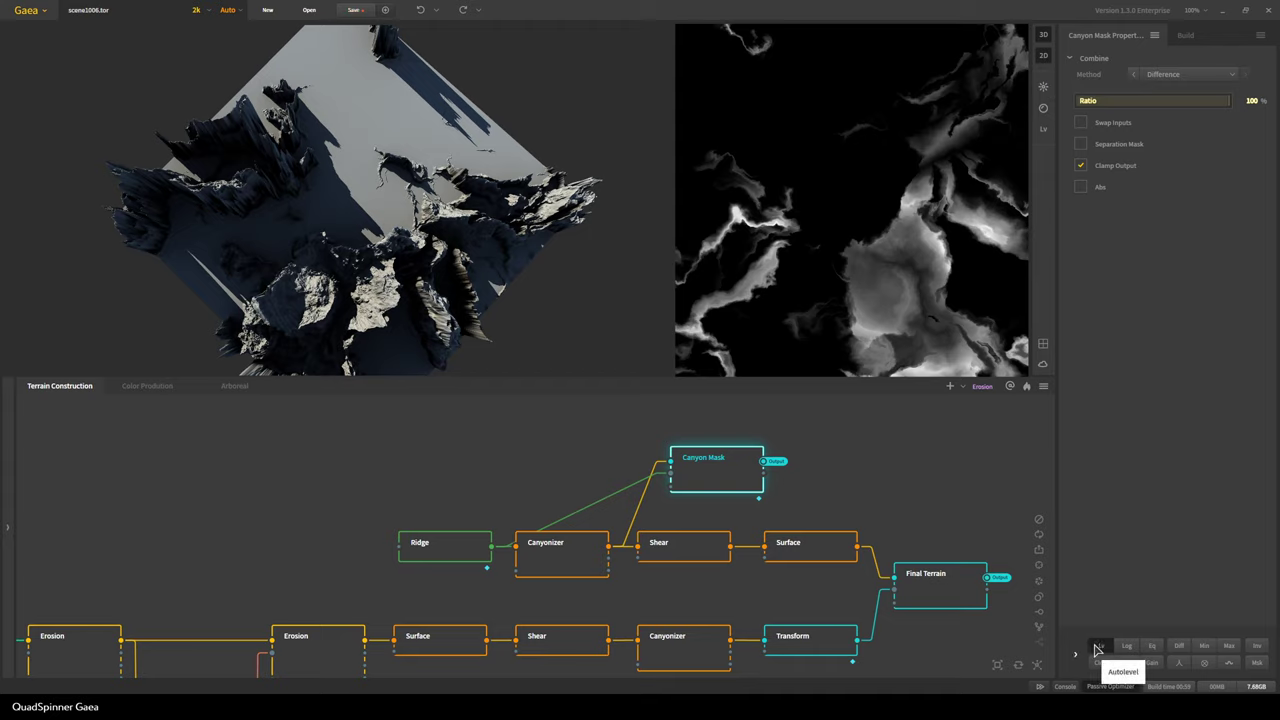
{"action": "left_click", "coordinate": [1043, 106]}
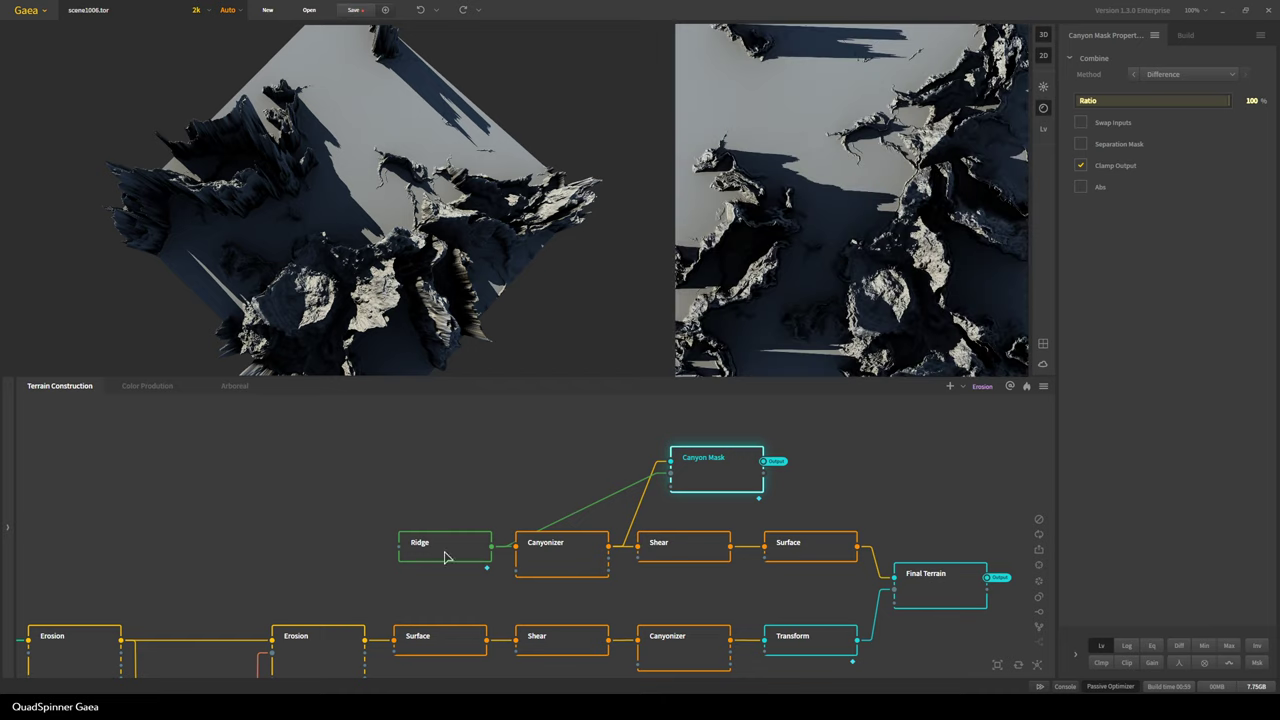
Switch from the full Terrain Construction graph to the Color Production graph and preview the Lakes node's water areas
{"action": "scroll", "coordinate": [296, 494], "scroll_direction": "down", "scroll_amount": 1}
{"action": "scroll", "coordinate": [363, 460], "scroll_direction": "down", "scroll_amount": 1}
{"action": "middle_click_drag", "start_coordinate": [348, 508], "coordinate": [514, 531]}
{"action": "scroll", "coordinate": [427, 472], "scroll_direction": "down", "scroll_amount": 1}
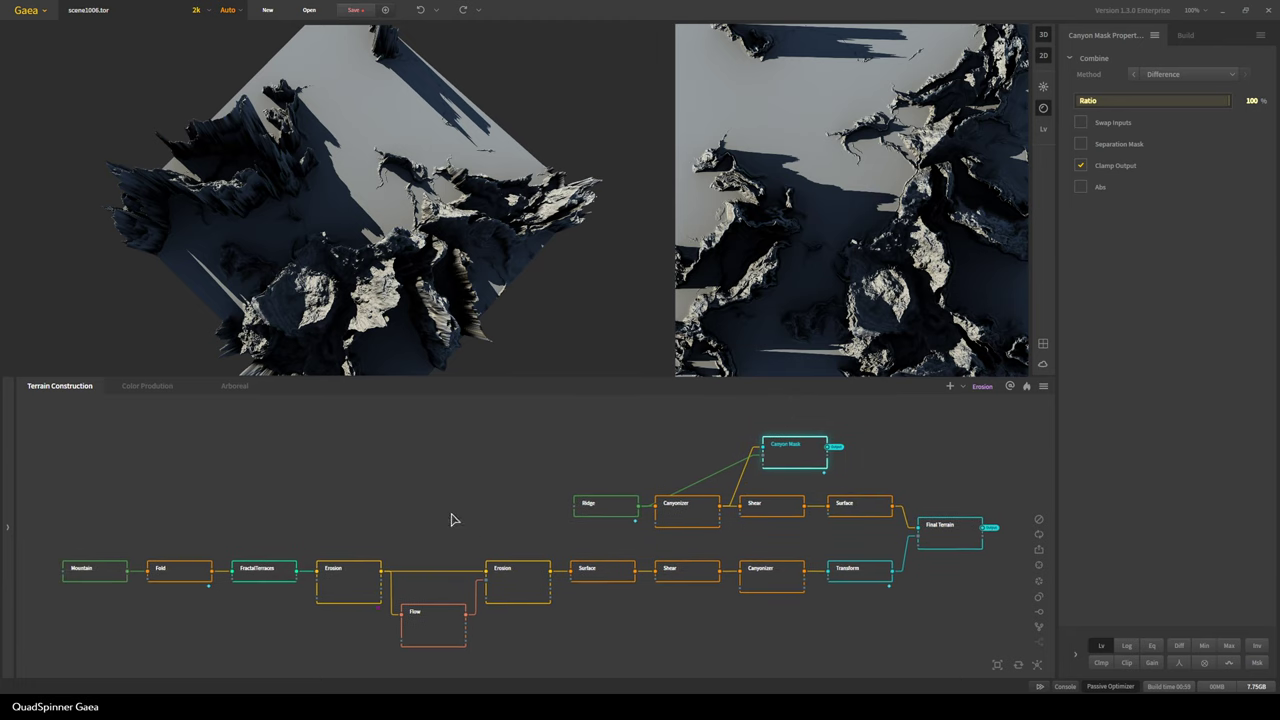
{"action": "left_click", "coordinate": [147, 386]}
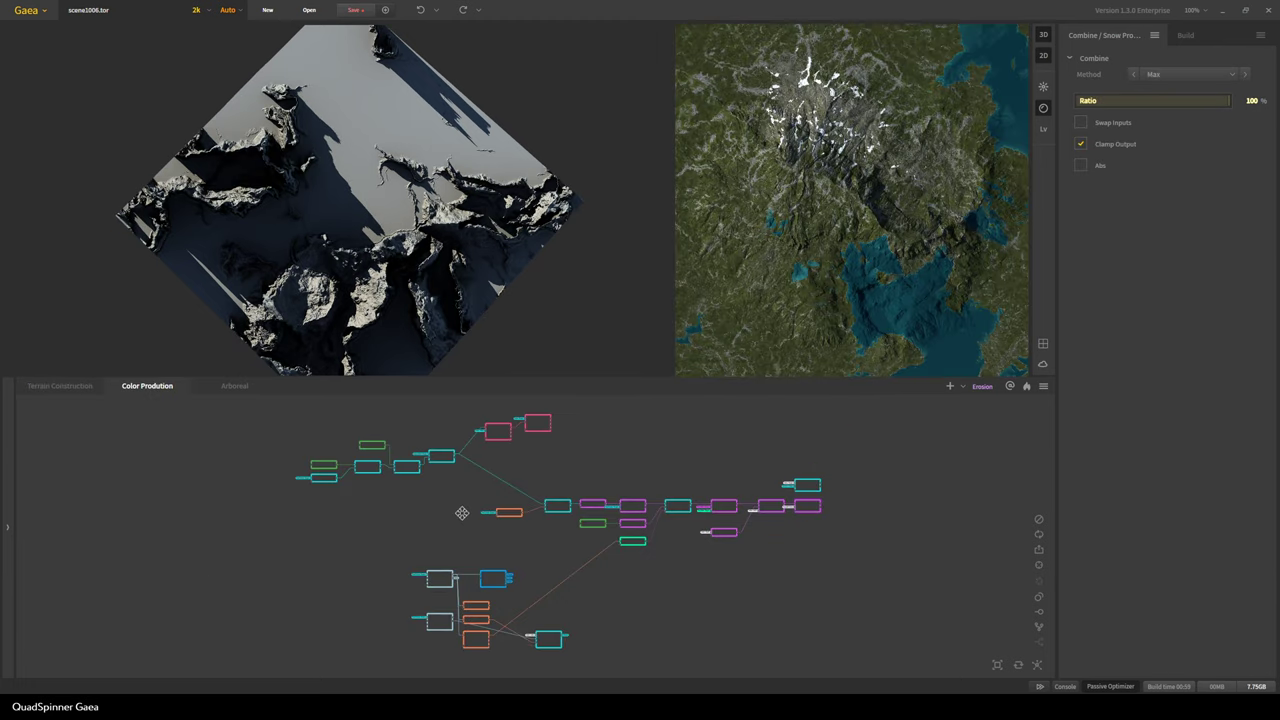
{"action": "scroll", "coordinate": [450, 540], "scroll_direction": "up", "scroll_amount": 2}
{"action": "scroll", "coordinate": [451, 508], "scroll_direction": "up", "scroll_amount": 1}
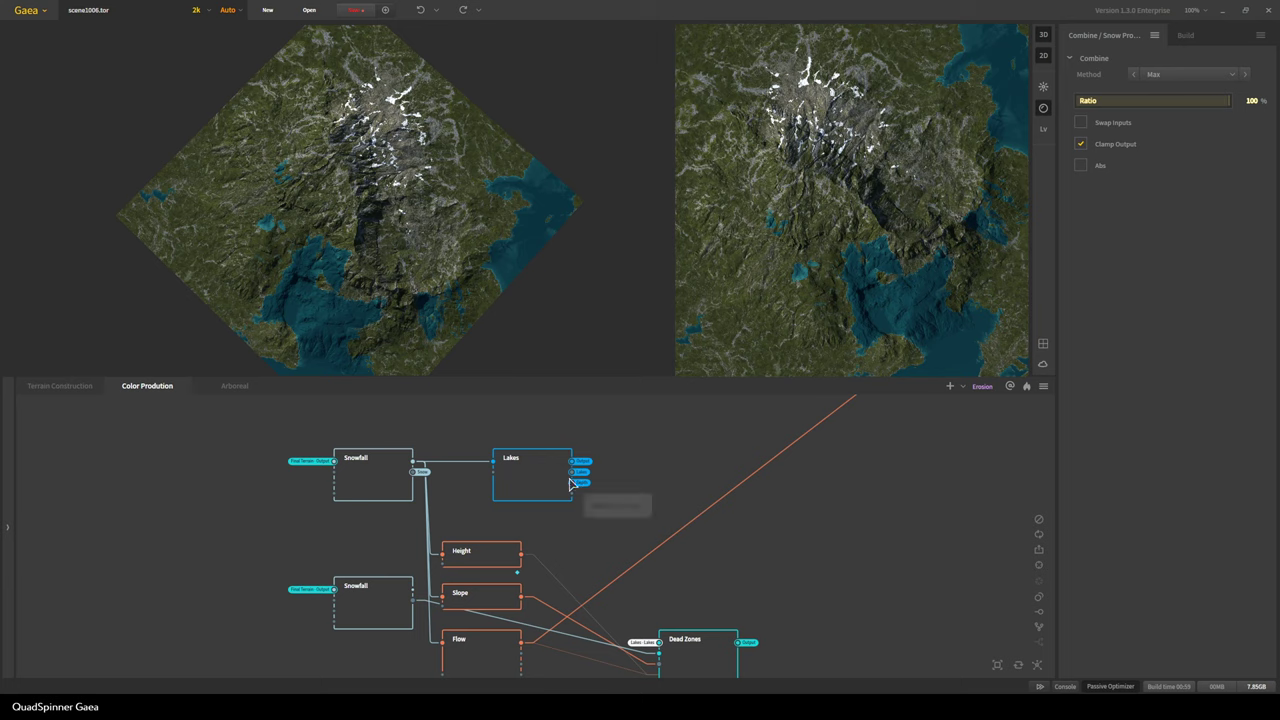
{"action": "left_click", "coordinate": [540, 478]}
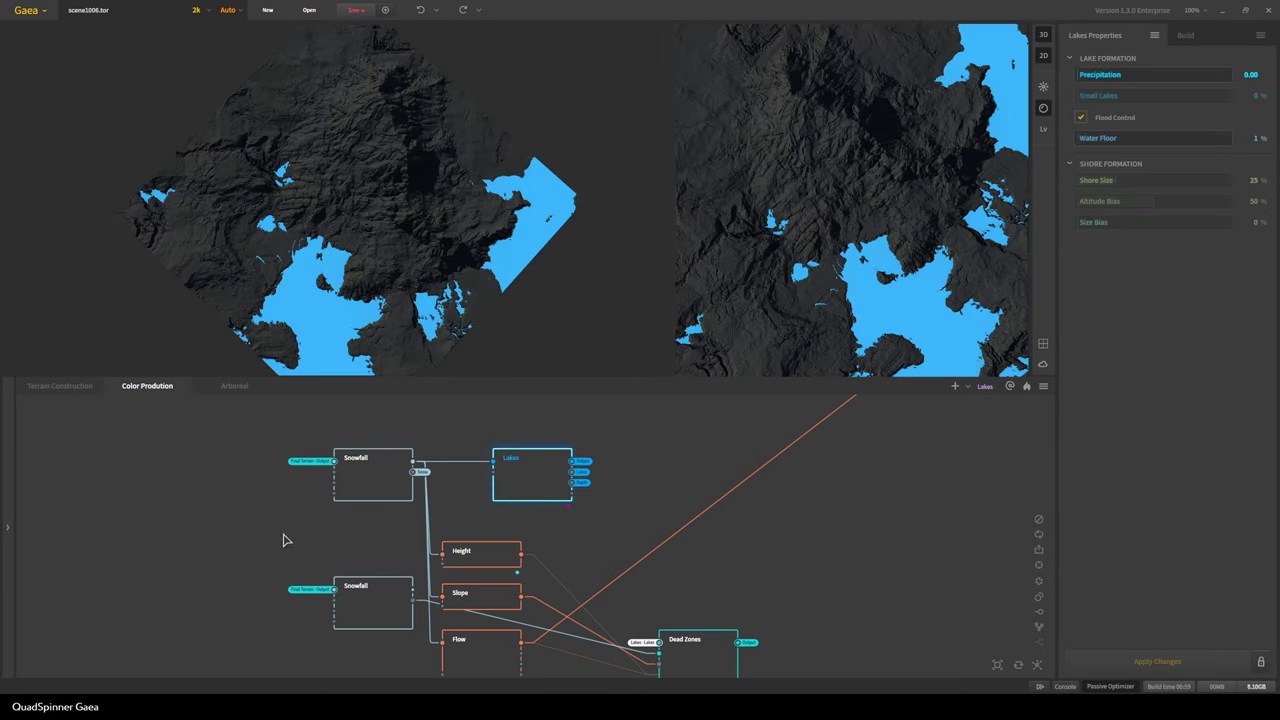
Examine the Snowfall node feeding Lakes in a 3D-only view, checking its settings and the snow patches on the mountain from several angles
{"action": "middle_click_drag", "start_coordinate": [286, 534], "coordinate": [356, 537]}
{"action": "left_click", "coordinate": [433, 467]}
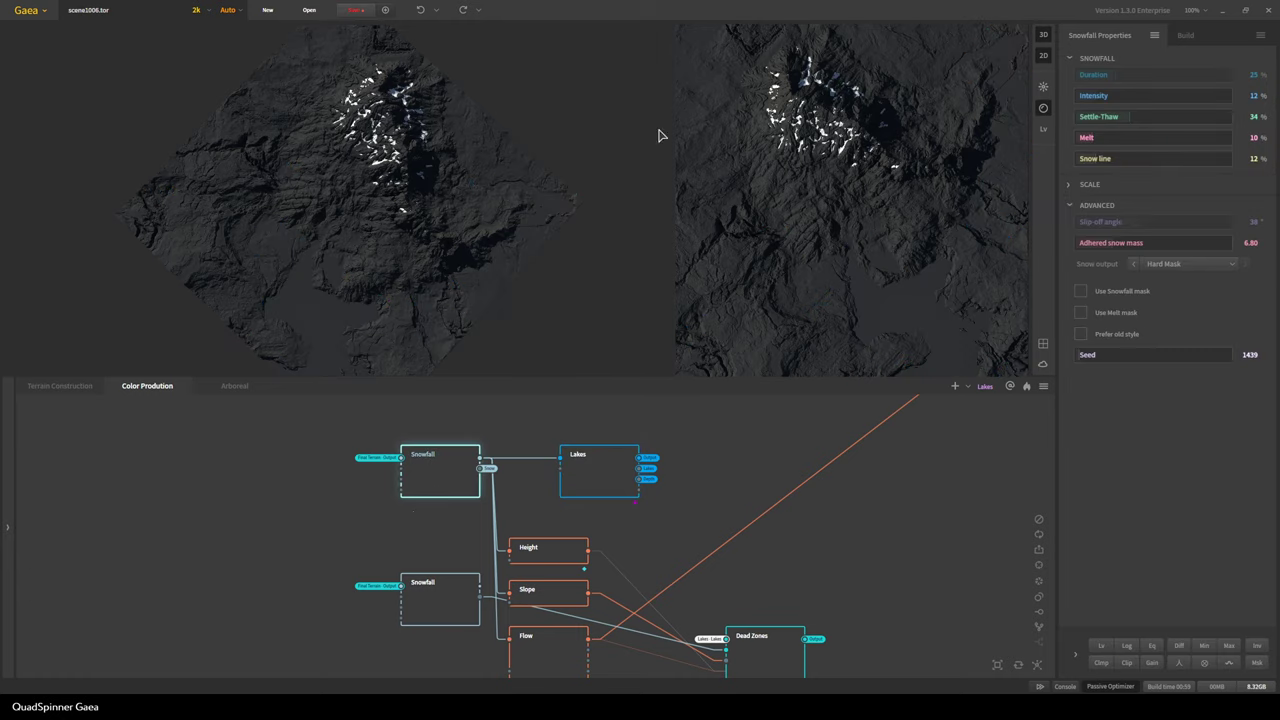
{"action": "left_click", "coordinate": [1043, 56]}
{"action": "scroll", "coordinate": [560, 174], "scroll_direction": "up", "scroll_amount": 5}
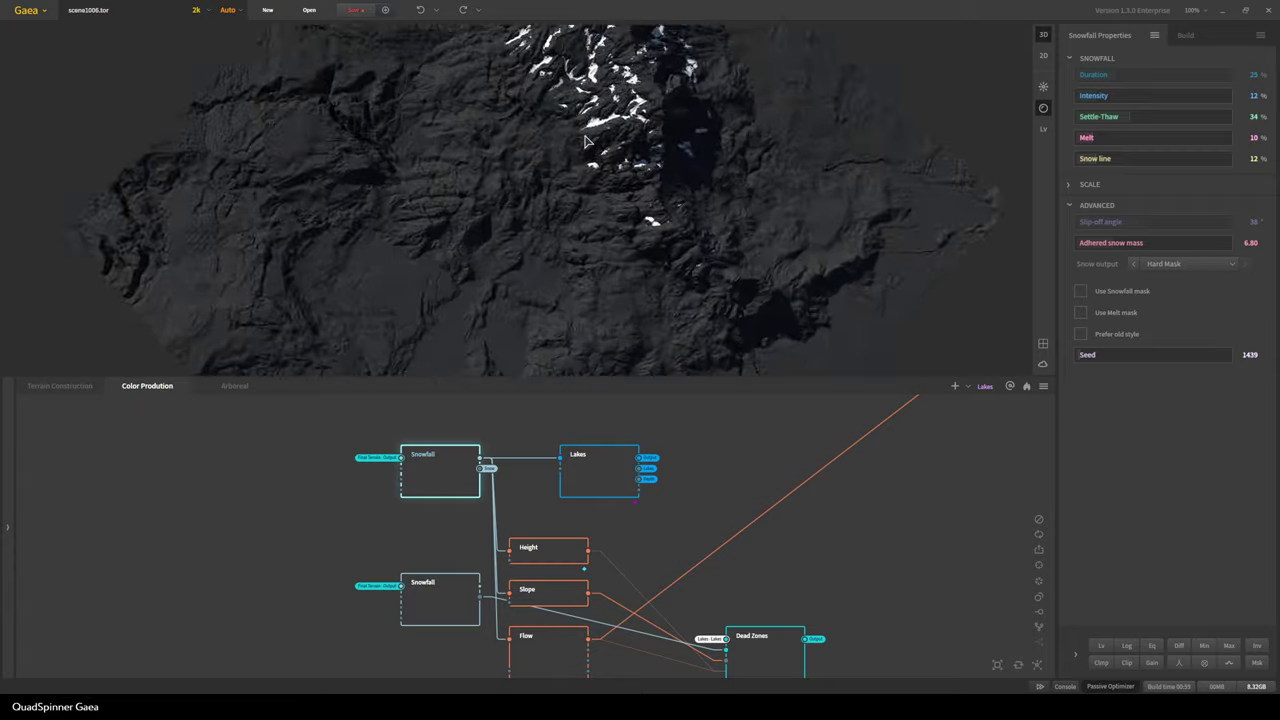
{"action": "left_click_drag", "start_coordinate": [558, 174], "coordinate": [737, 251]}
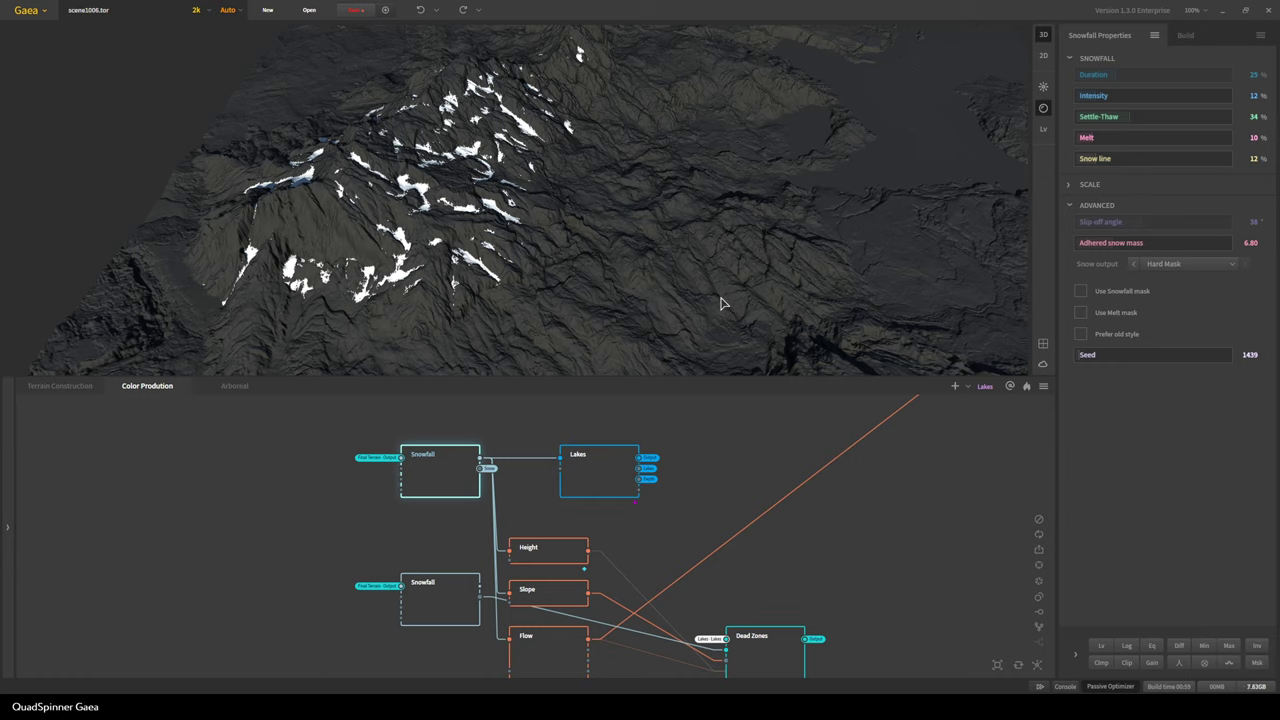
{"action": "left_click_drag", "start_coordinate": [500, 316], "coordinate": [398, 322]}
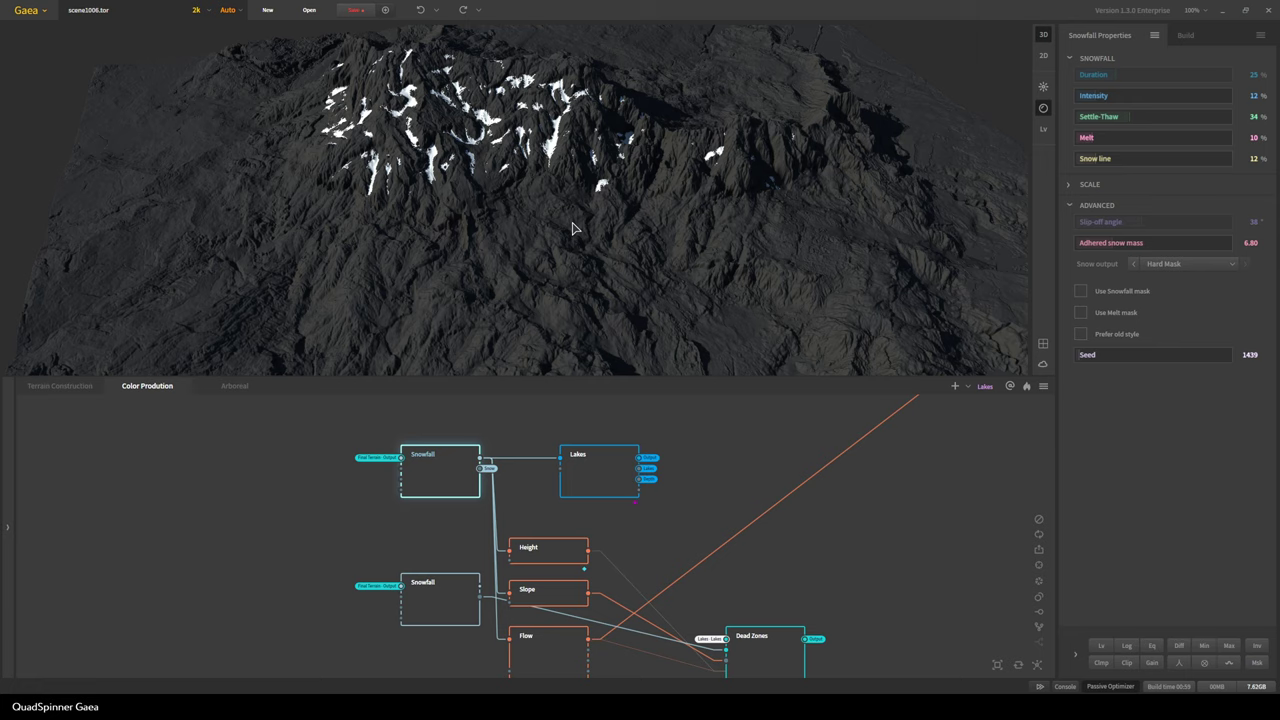
{"action": "left_click_drag", "start_coordinate": [573, 228], "coordinate": [515, 207]}
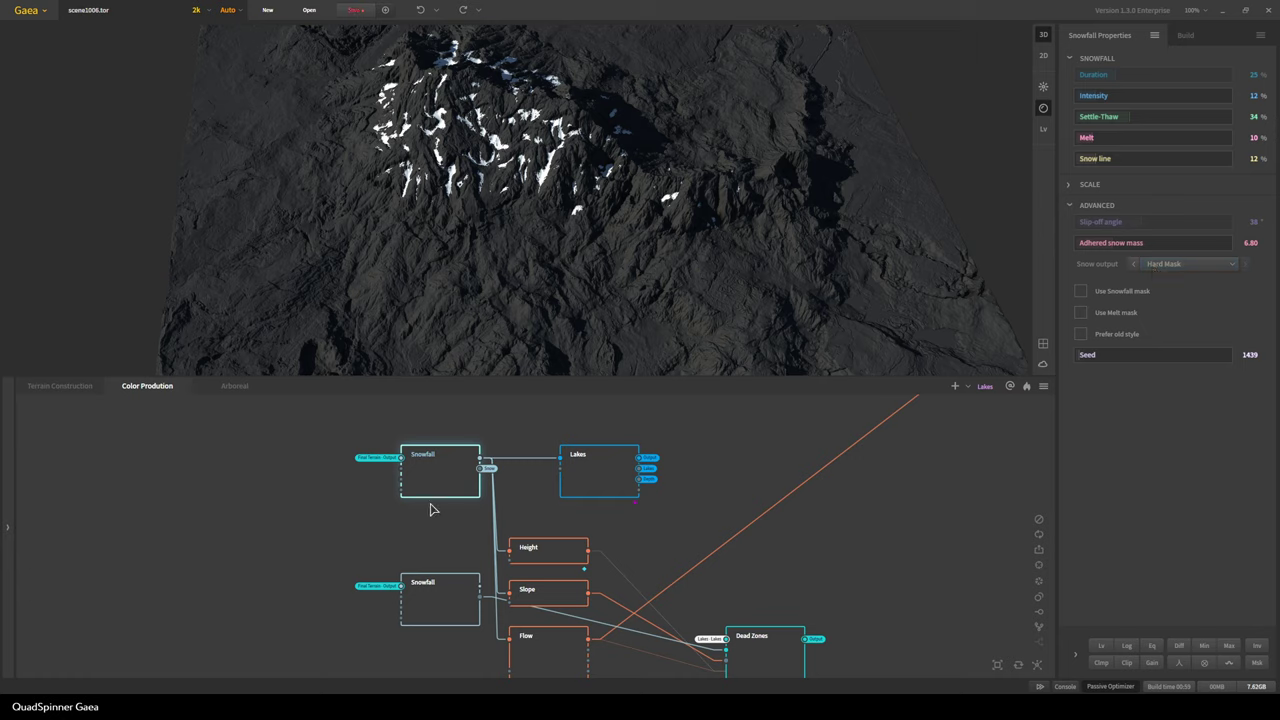
Return to the Lakes node and examine its water bodies across the terrain, checking the precipitation, Flood Control and Water Floor settings
{"action": "left_click", "coordinate": [600, 467]}
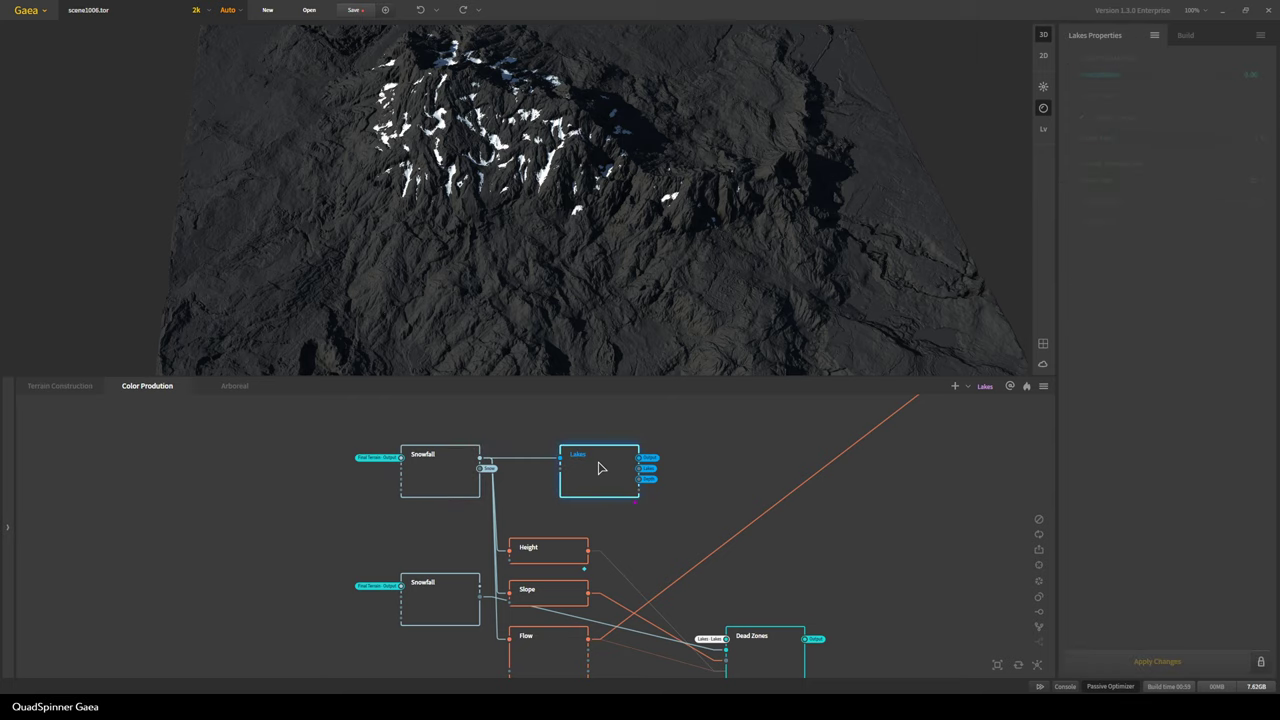
{"action": "scroll", "coordinate": [597, 267], "scroll_direction": "down", "scroll_amount": 3}
{"action": "middle_click_drag", "start_coordinate": [597, 267], "coordinate": [535, 300]}
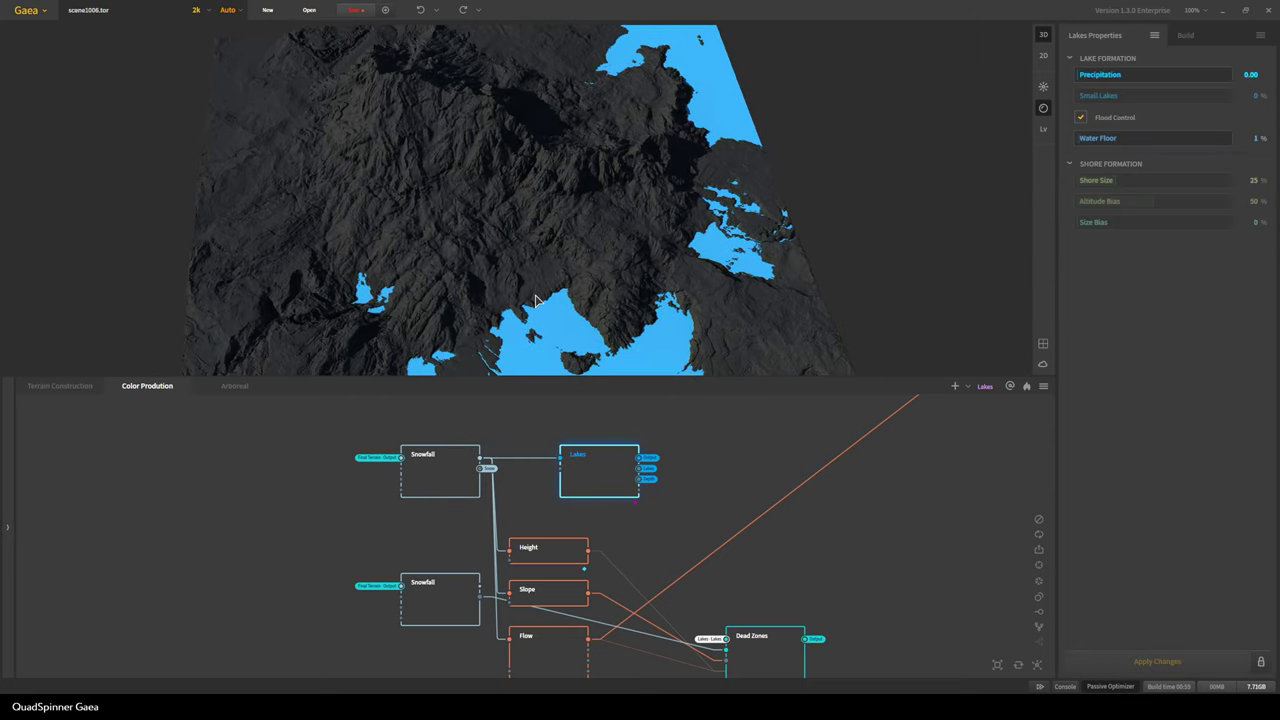
{"action": "left_click_drag", "start_coordinate": [535, 300], "coordinate": [496, 295]}
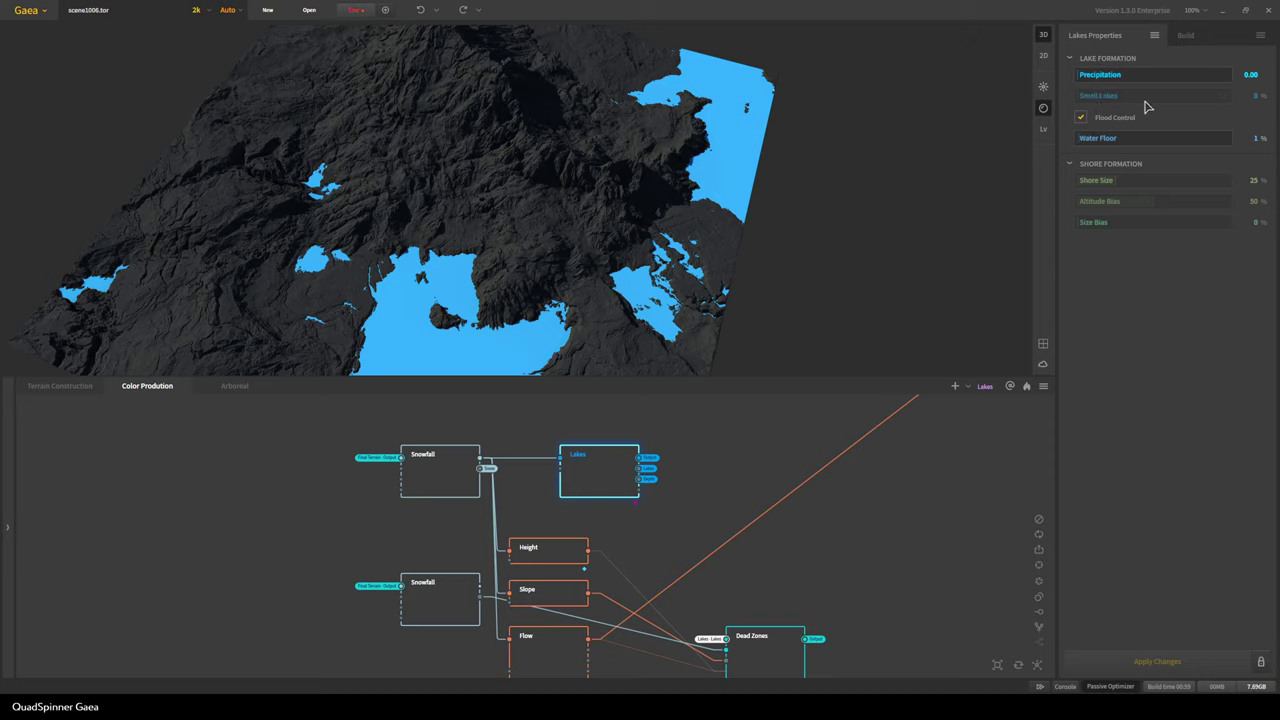
{"action": "left_click", "coordinate": [1080, 118]}
{"action": "left_click_drag", "start_coordinate": [594, 323], "coordinate": [545, 287]}
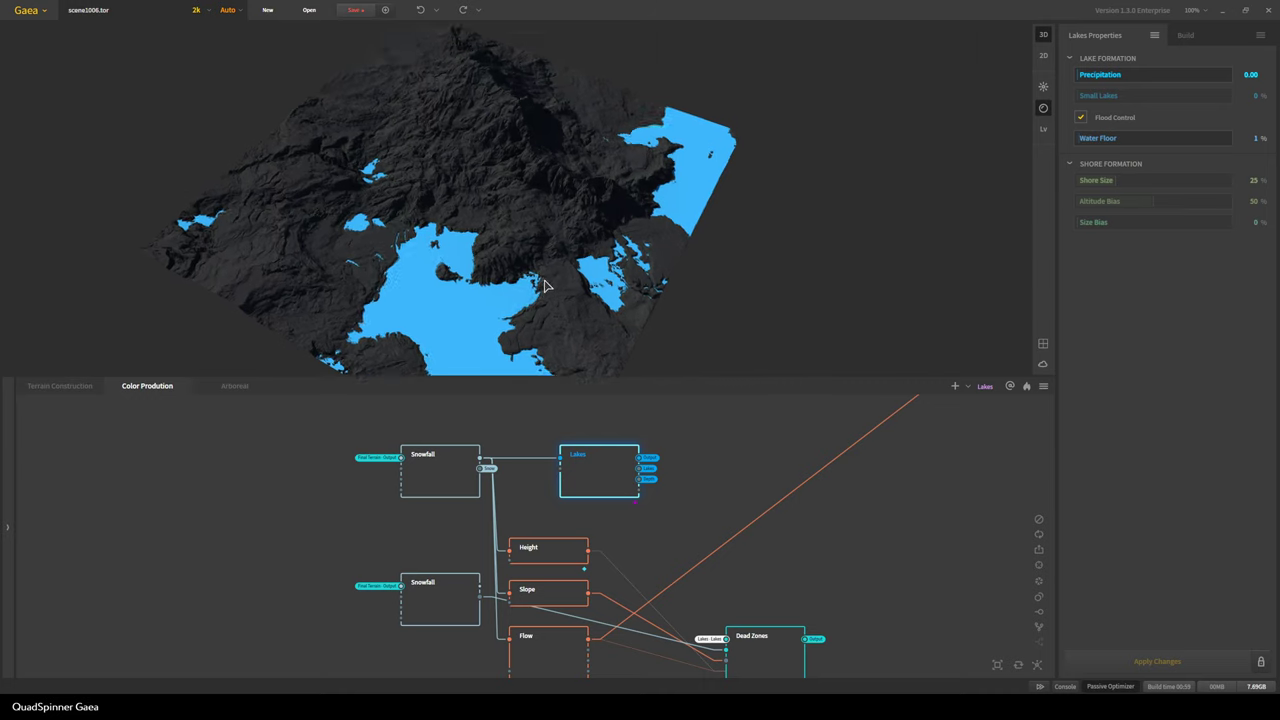
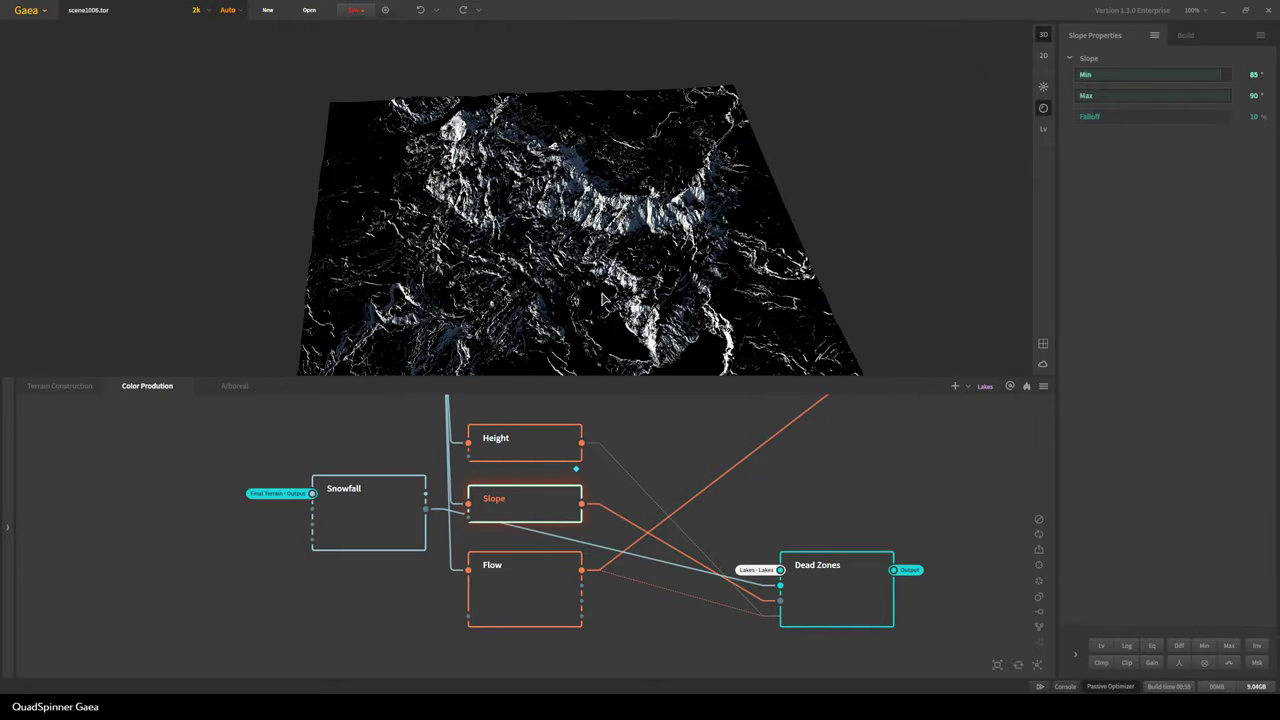
Inspect the Flow node's mask over the whole terrain, checking its rainfall, Secondary flow and quality settings
{"action": "left_click", "coordinate": [557, 574]}
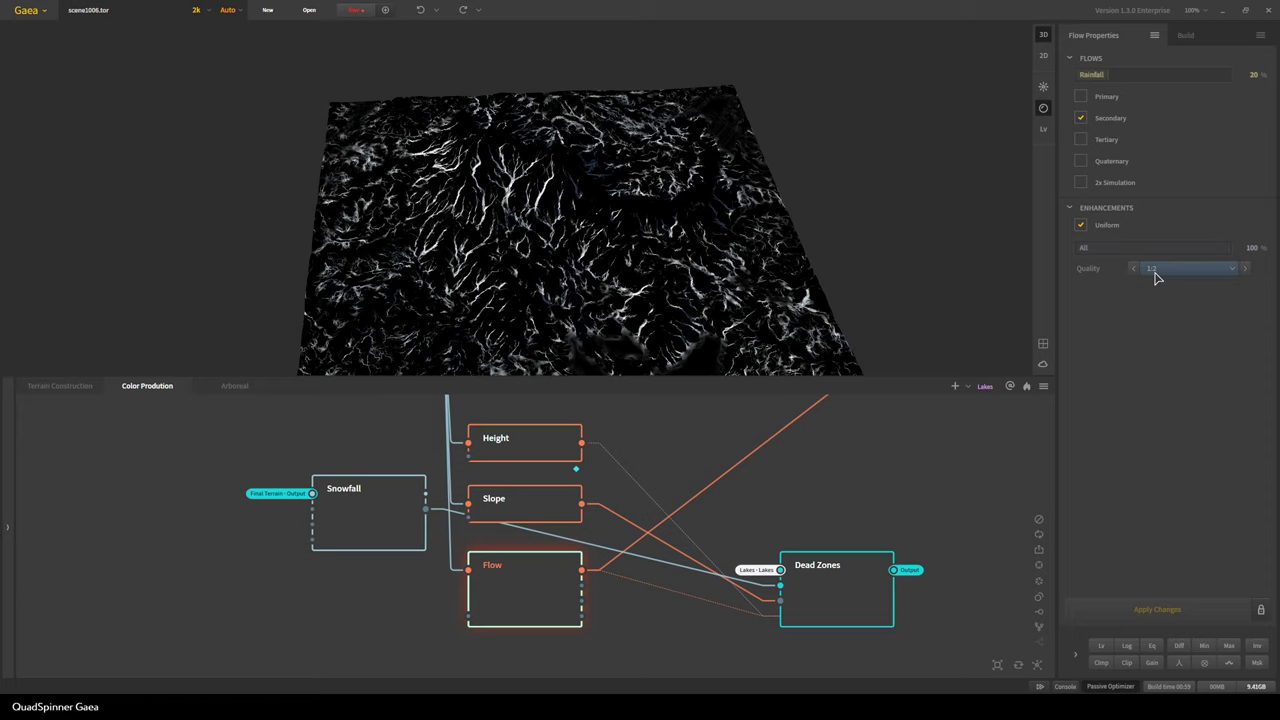
{"action": "scroll", "coordinate": [577, 328], "scroll_direction": "up", "scroll_amount": 3}
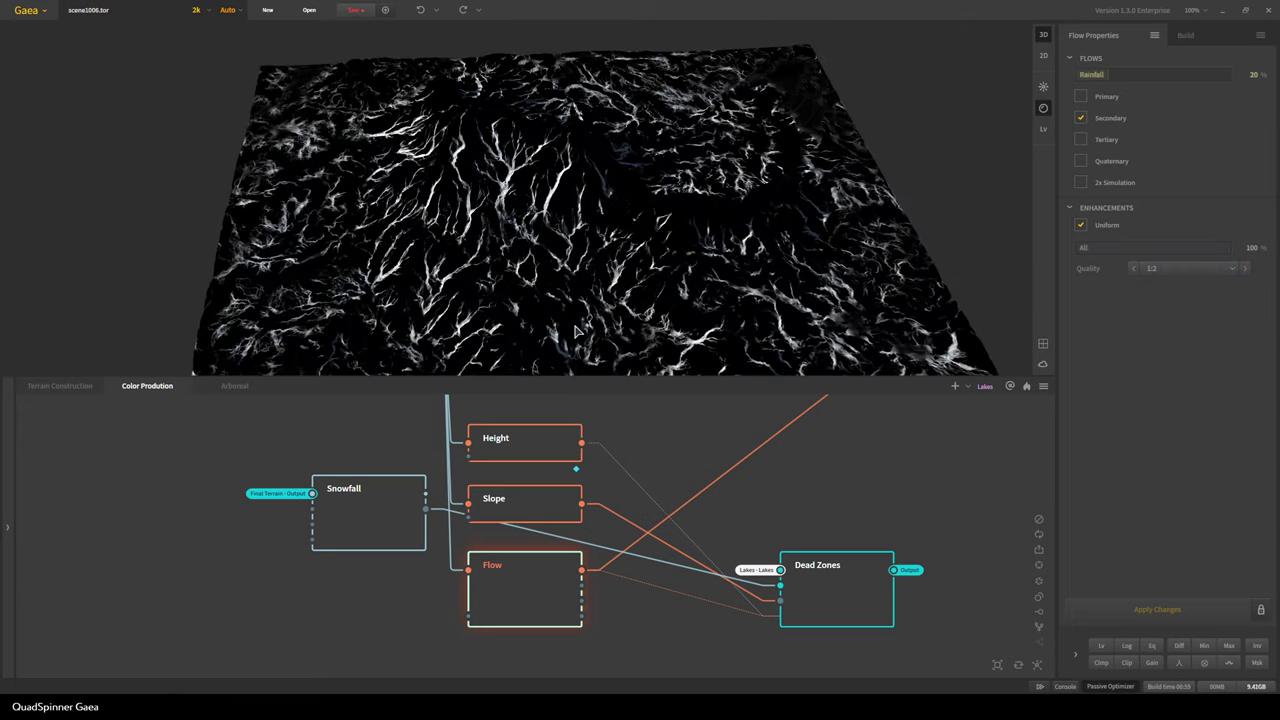
{"action": "left_click_drag", "start_coordinate": [510, 304], "coordinate": [546, 36]}
{"action": "left_click_drag", "start_coordinate": [492, 138], "coordinate": [559, 305]}
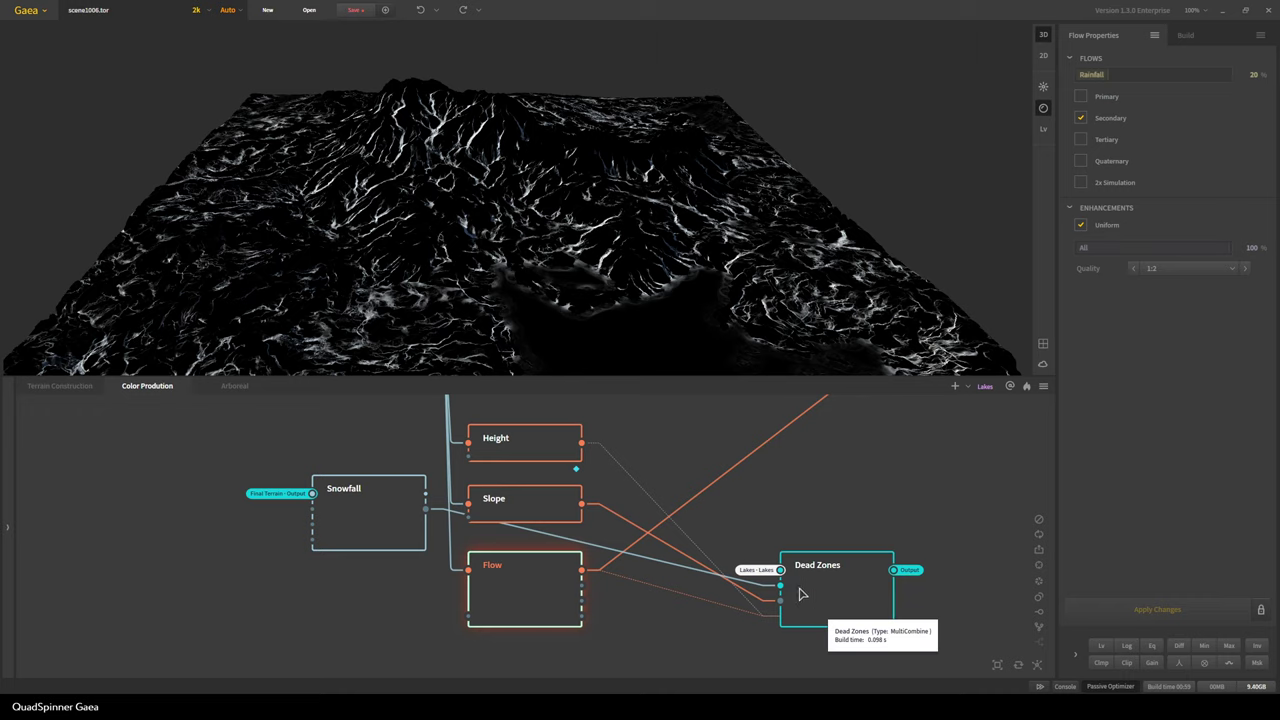
Start a connection from Flow's output to Dead Zones to view the available layer inputs, and cancel it without connecting
{"action": "right_click_drag", "start_coordinate": [616, 607], "coordinate": [498, 582]}
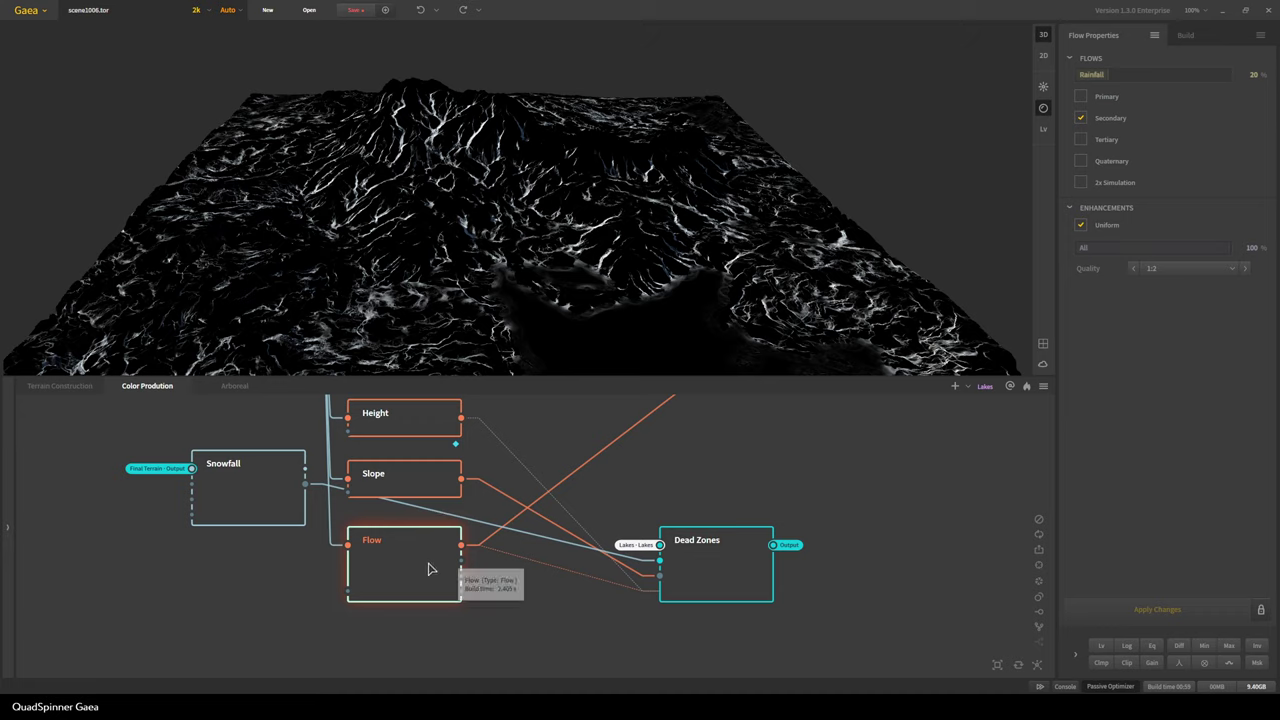
{"action": "left_click_drag", "start_coordinate": [462, 549], "coordinate": [733, 579]}
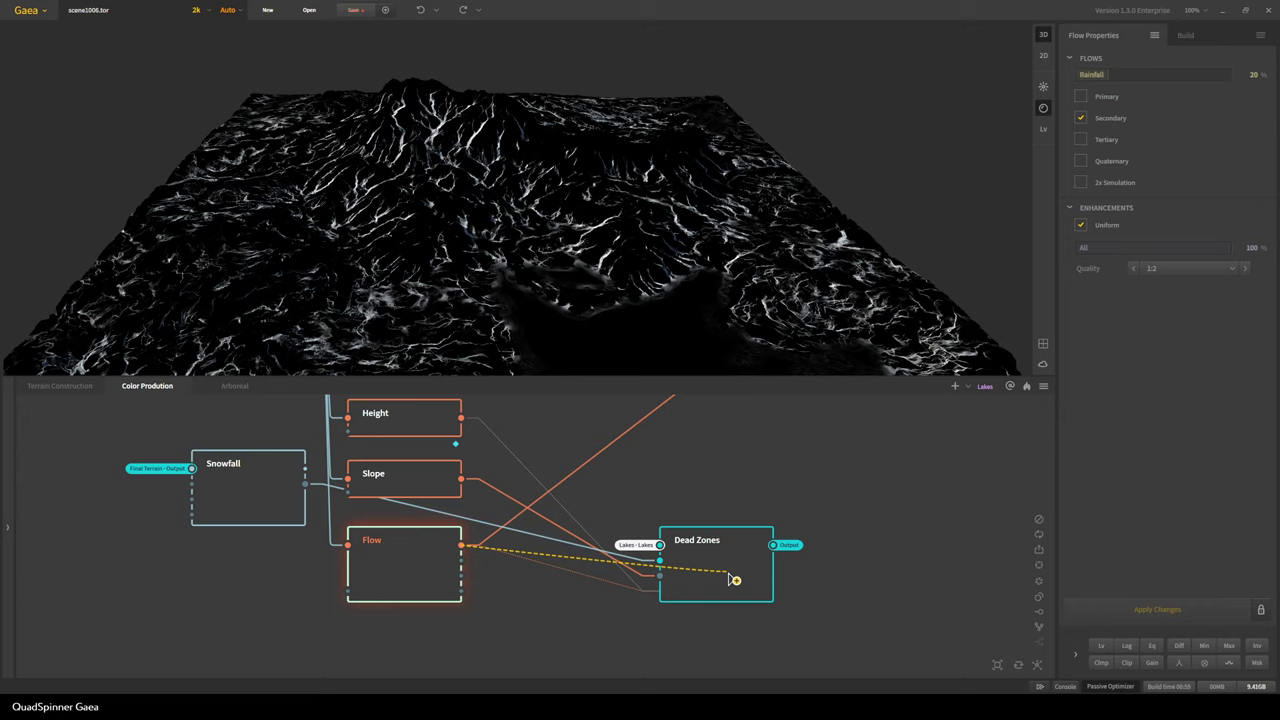
{"action": "left_click_drag", "start_coordinate": [733, 579], "coordinate": [728, 575]}
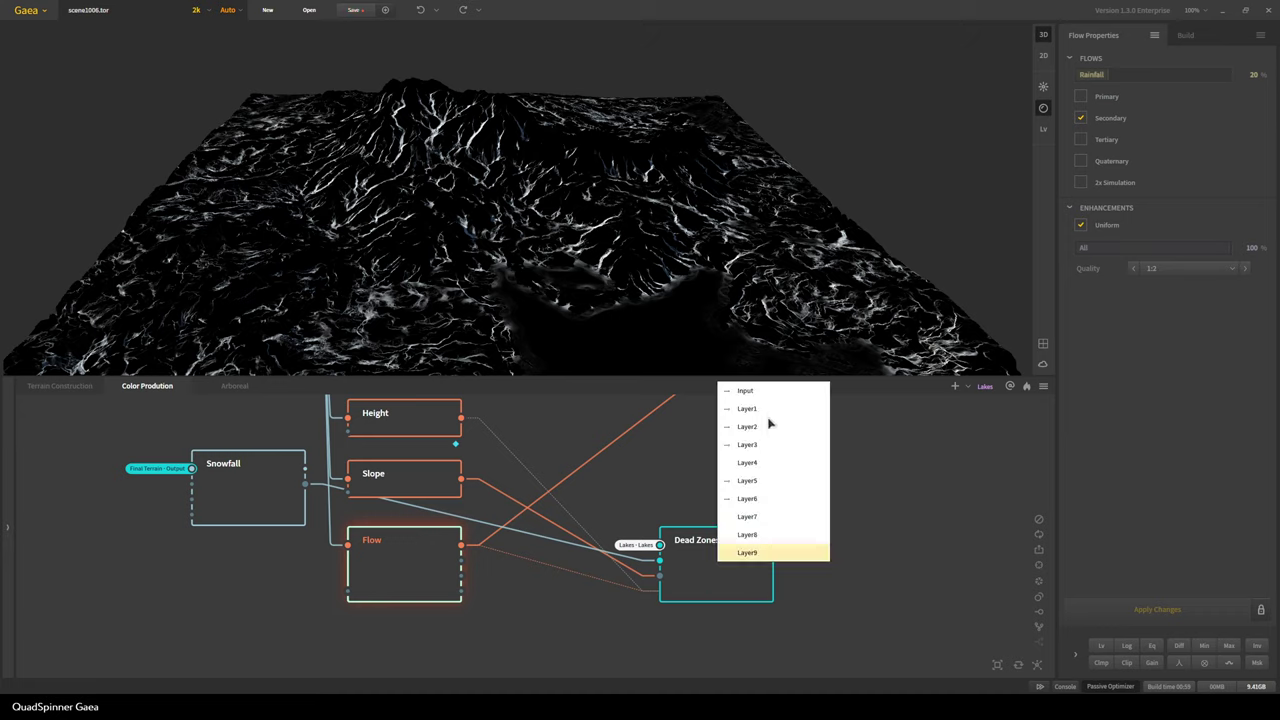
{"action": "left_click", "coordinate": [742, 636]}
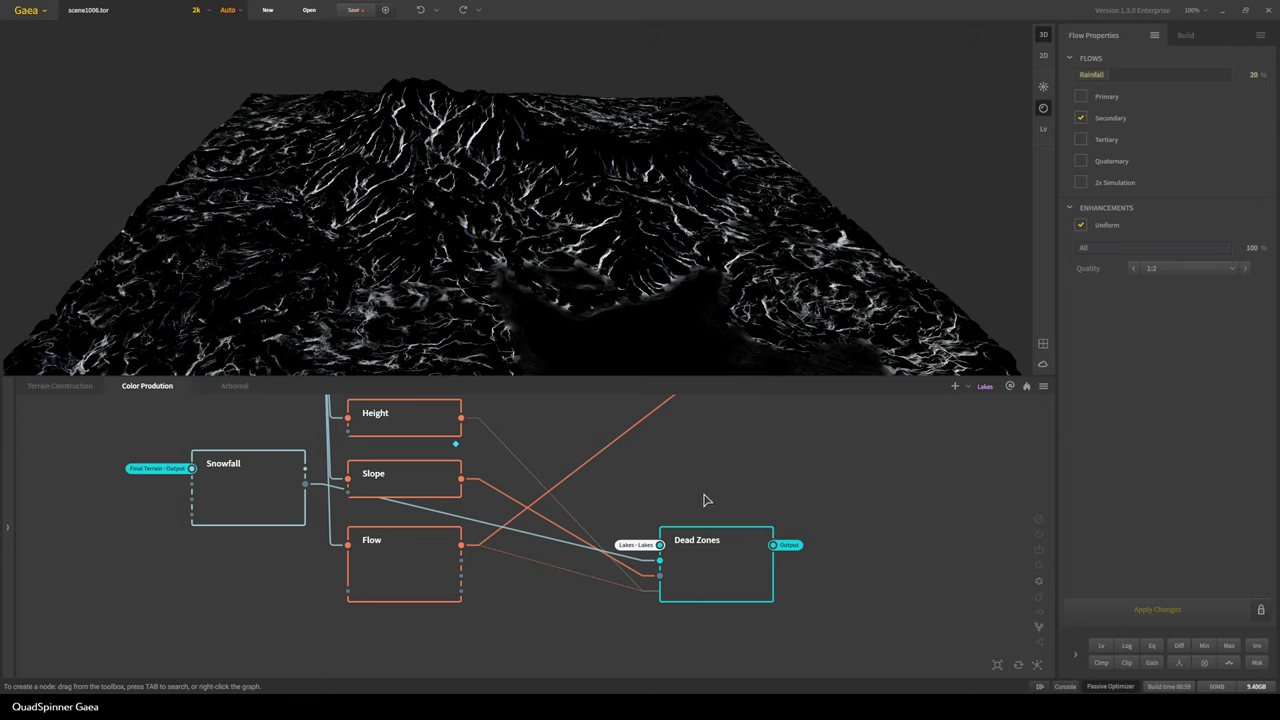
Preview the Dead Zones MultiCombine node, checking its Max method and the ratios of its Snowfall, Slope, Flow, Height and Canyon Mask inputs
{"action": "middle_click_drag", "start_coordinate": [704, 472], "coordinate": [713, 518]}
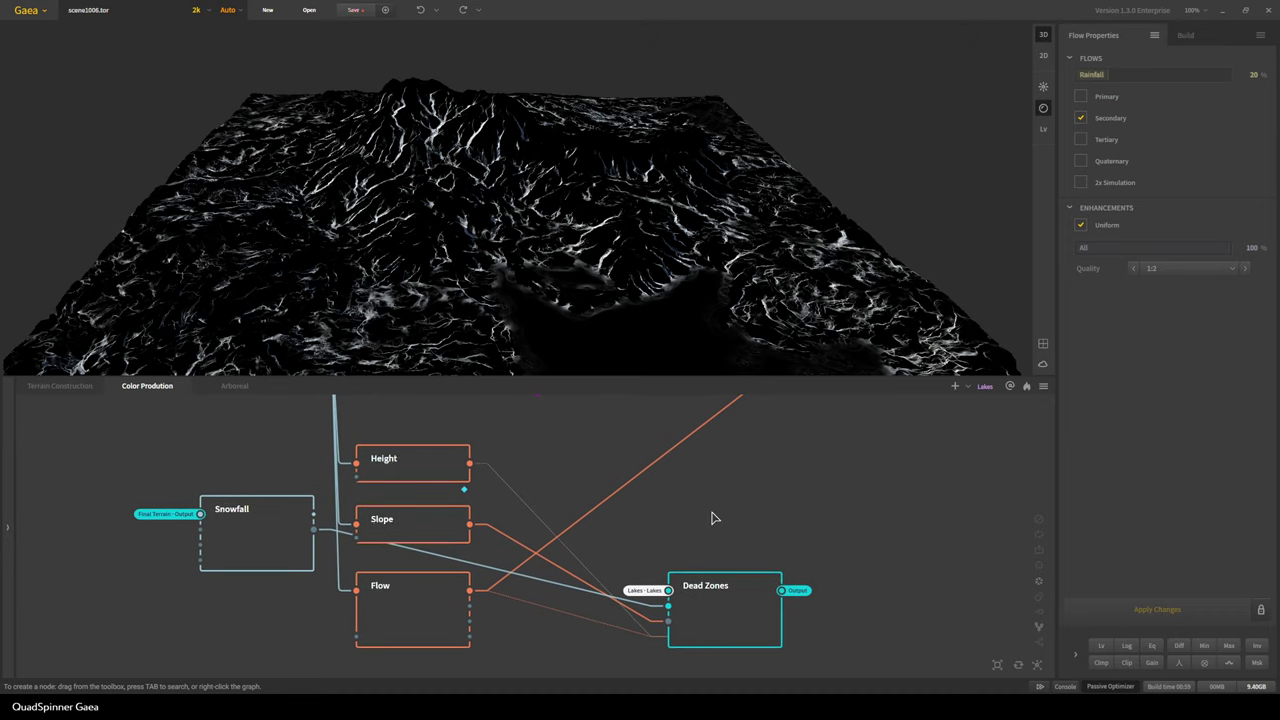
{"action": "scroll", "coordinate": [713, 518], "scroll_direction": "down", "scroll_amount": 1}
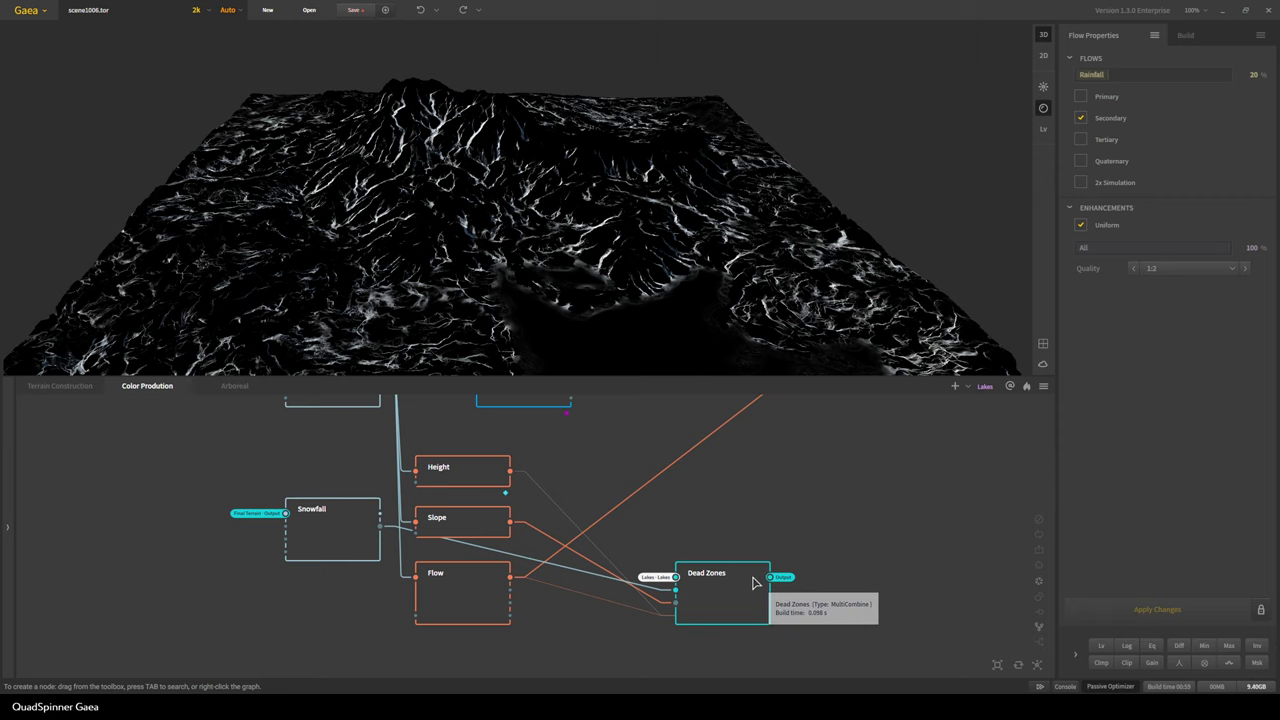
{"action": "left_click", "coordinate": [754, 583]}
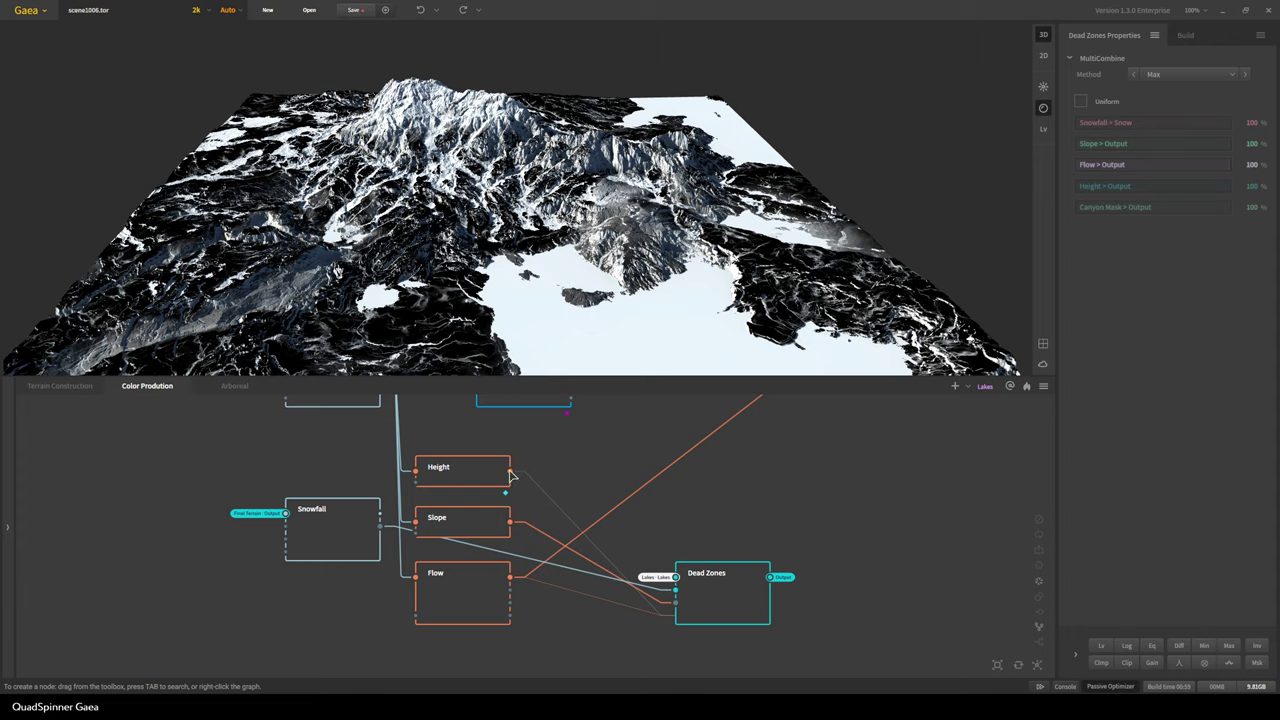
Survey the surrounding color graph, from Snowfall and Lakes up to the Shaper and Combine / Debris nodes, and return to Dead Zones
{"action": "middle_click_drag", "start_coordinate": [555, 462], "coordinate": [604, 618]}
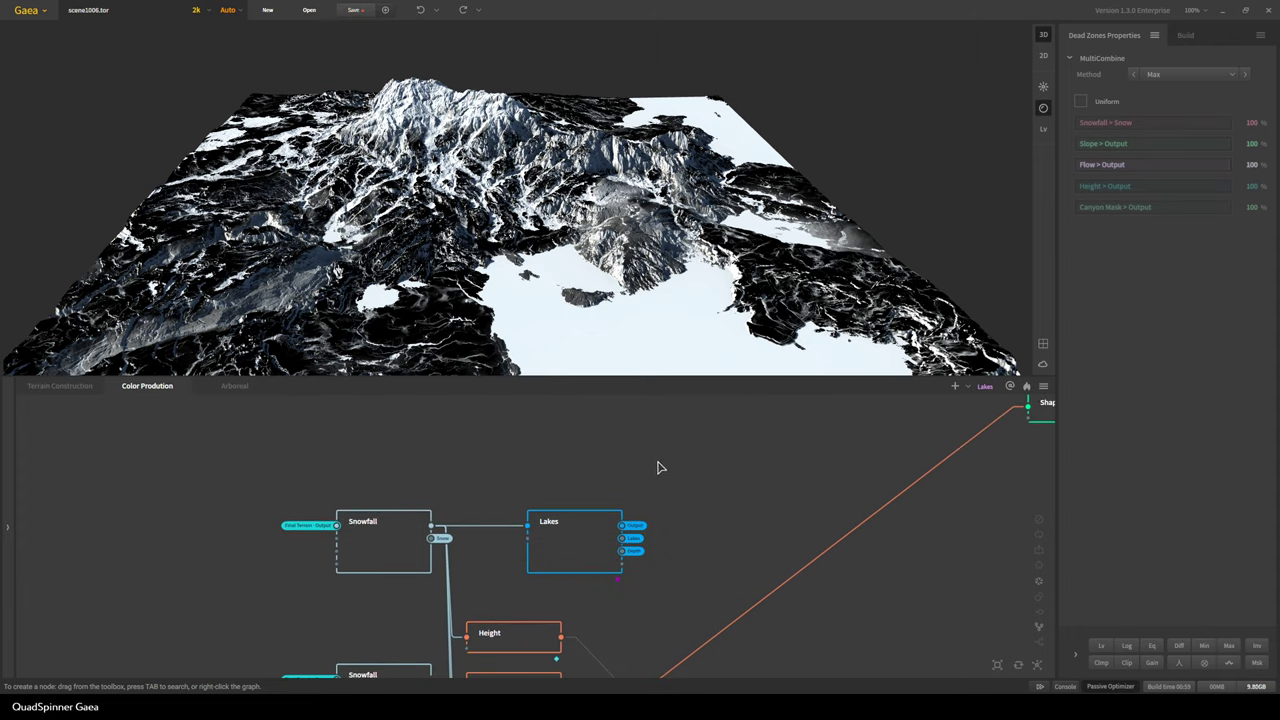
{"action": "scroll", "coordinate": [658, 466], "scroll_direction": "down", "scroll_amount": 5}
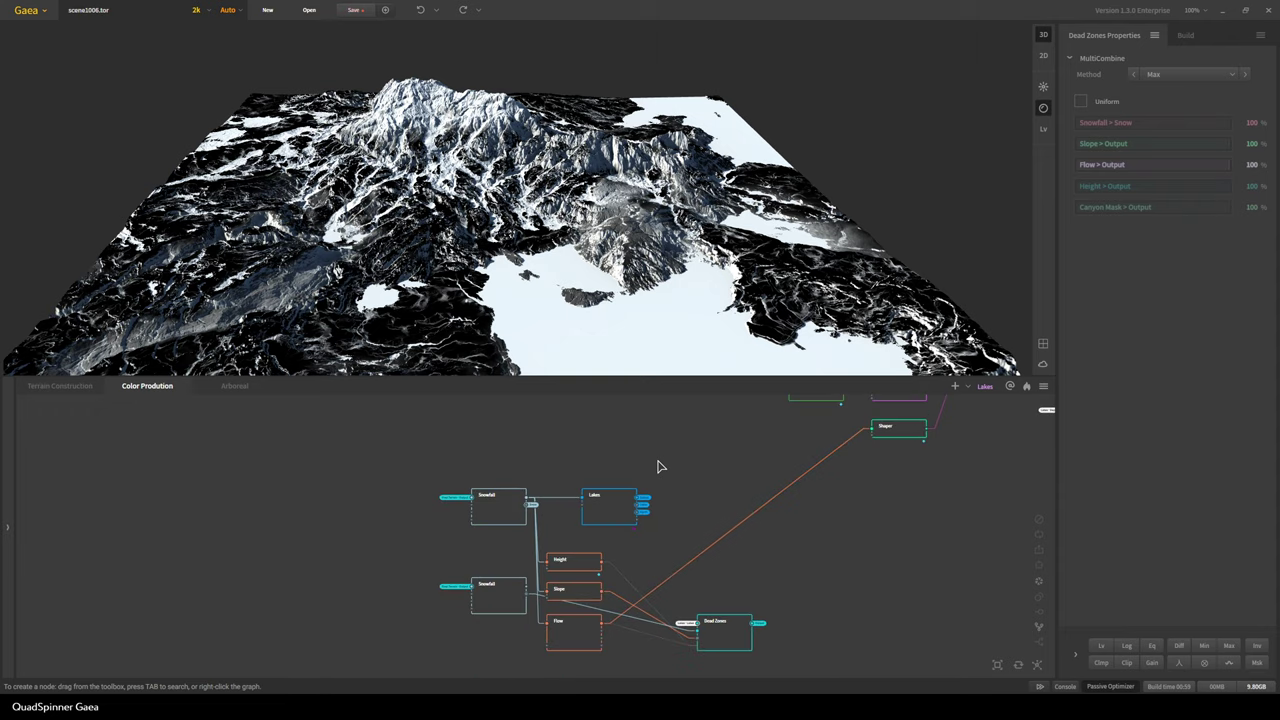
{"action": "middle_click_drag", "start_coordinate": [709, 446], "coordinate": [727, 541]}
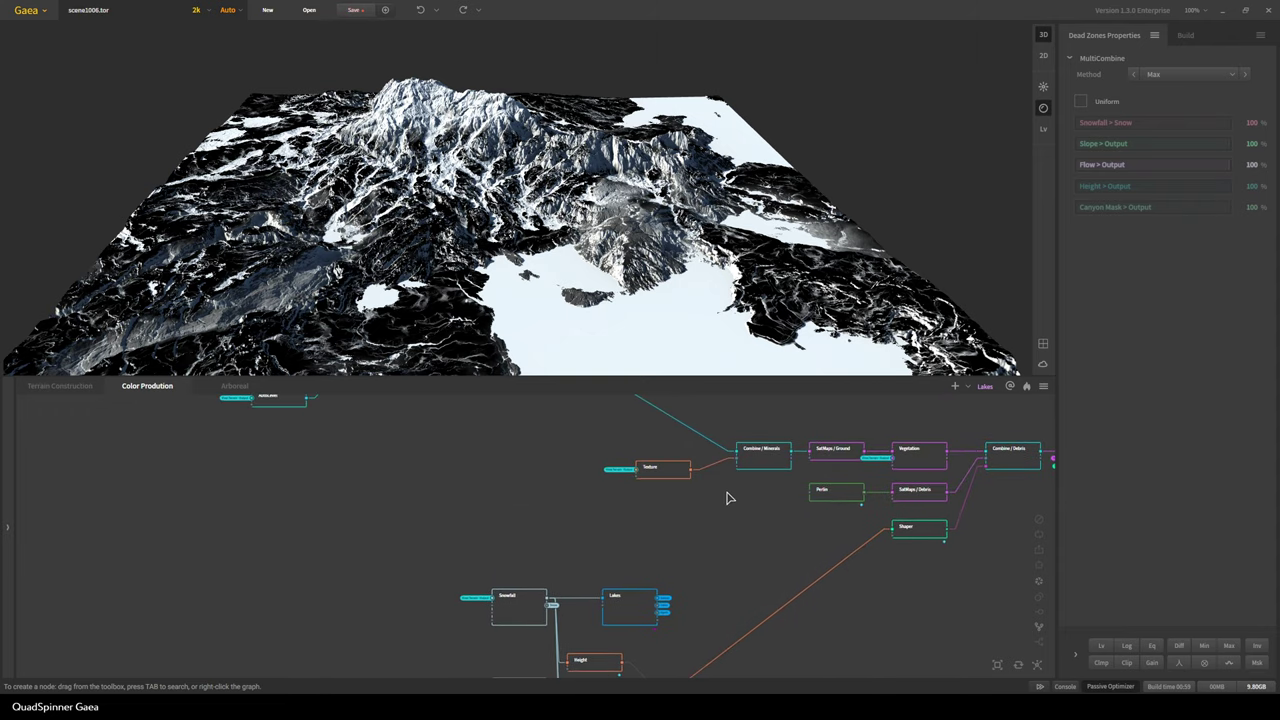
{"action": "middle_click_drag", "start_coordinate": [711, 600], "coordinate": [654, 594]}
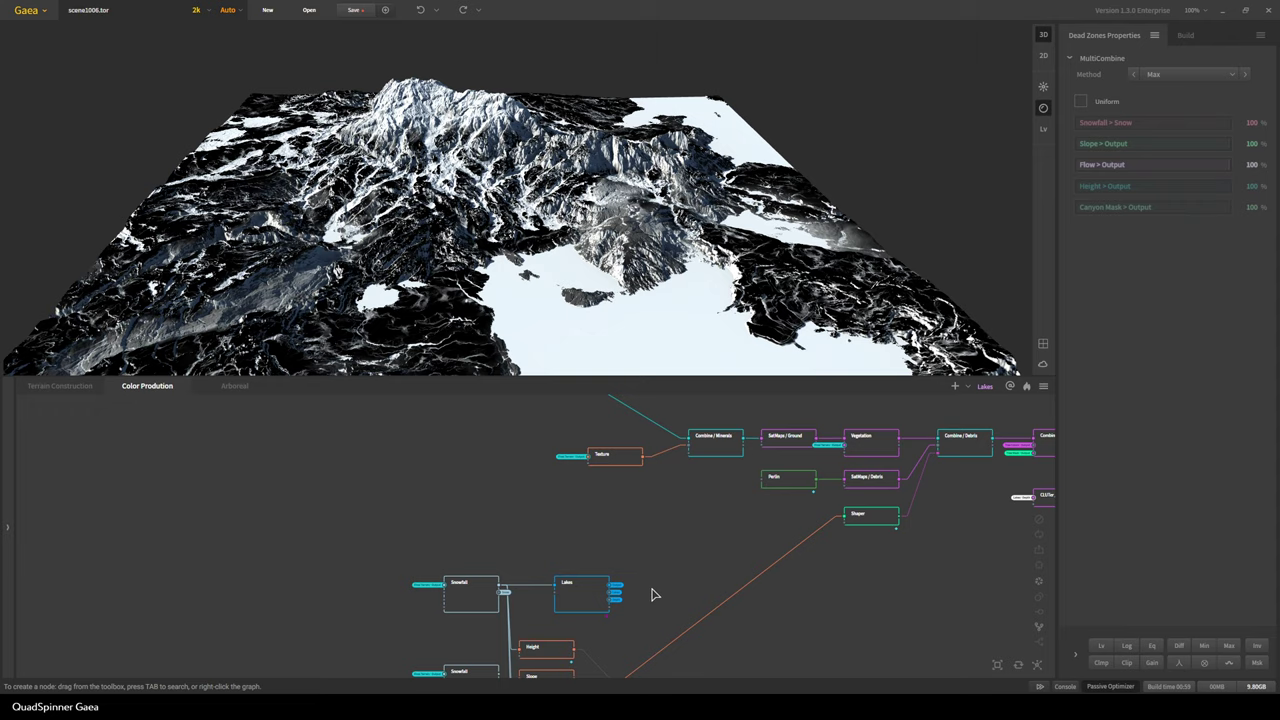
{"action": "middle_click_drag", "start_coordinate": [584, 612], "coordinate": [598, 497]}
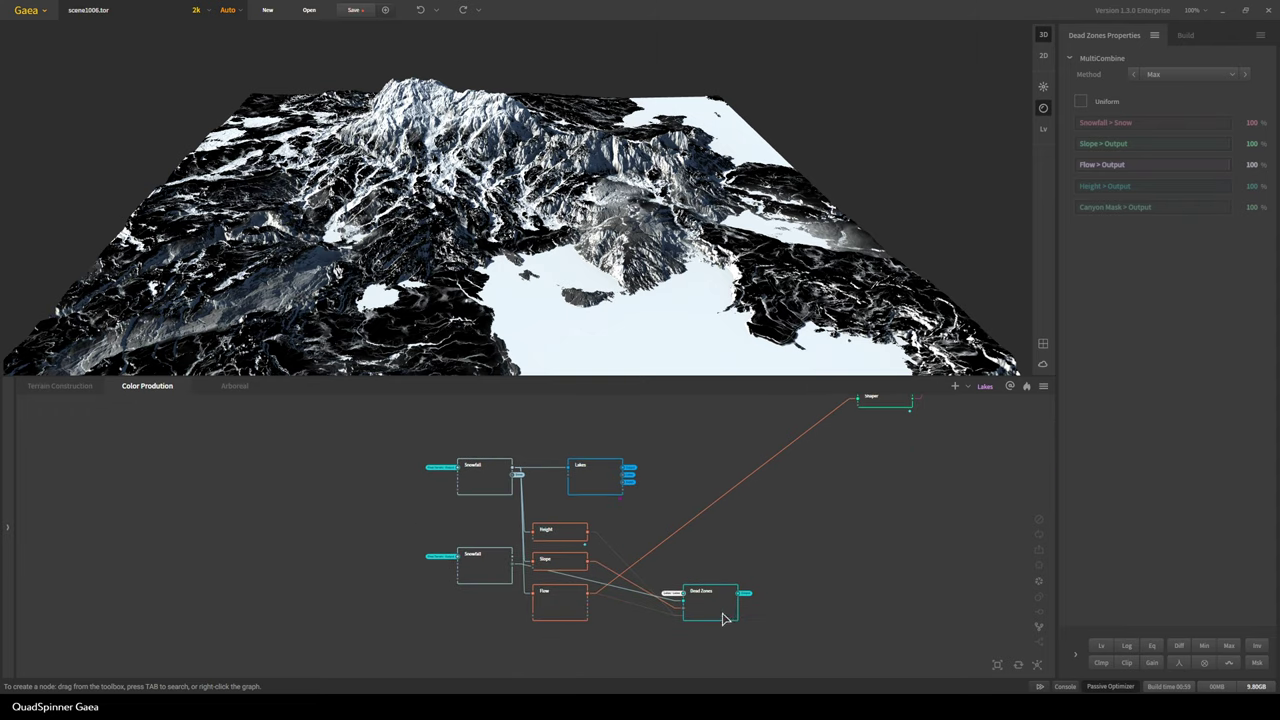
Trace the connections from the Snowfall, Height, Slope, Flow and Lakes nodes into Dead Zones
{"action": "scroll", "coordinate": [743, 591], "scroll_direction": "up", "scroll_amount": 3}
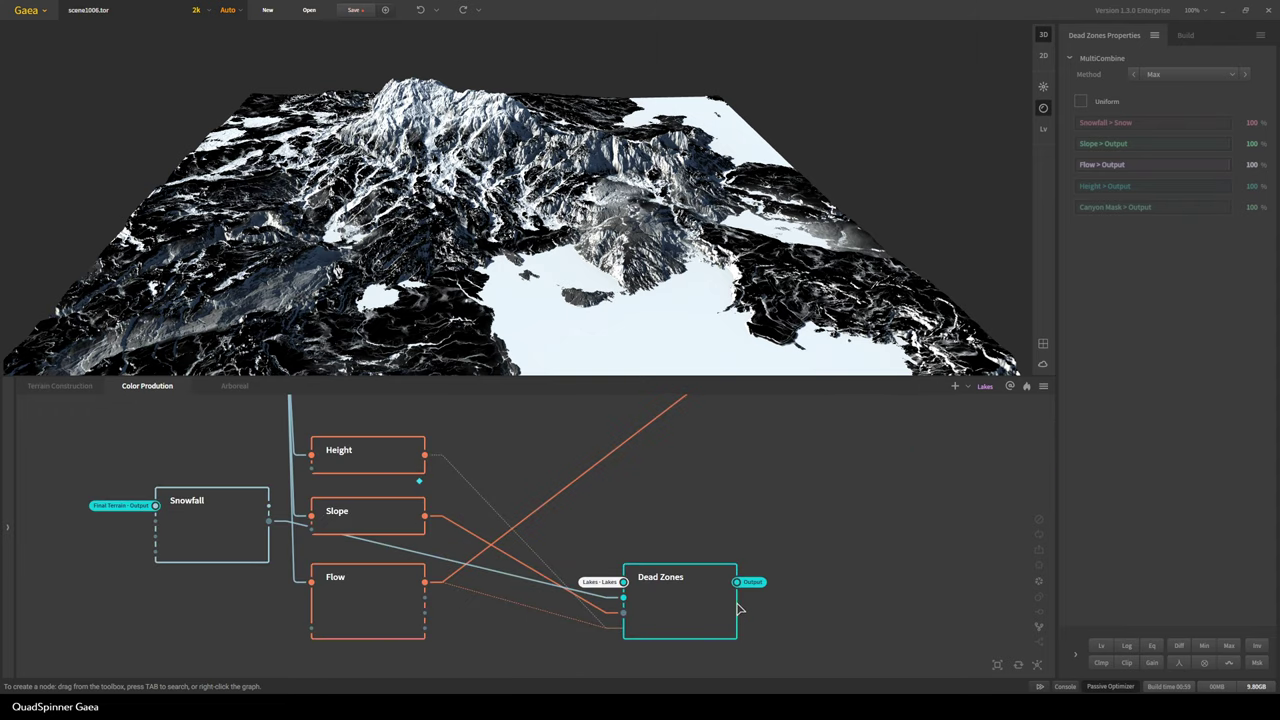
{"action": "middle_click_drag", "start_coordinate": [643, 486], "coordinate": [812, 401]}
{"action": "middle_click_drag", "start_coordinate": [749, 574], "coordinate": [803, 628]}
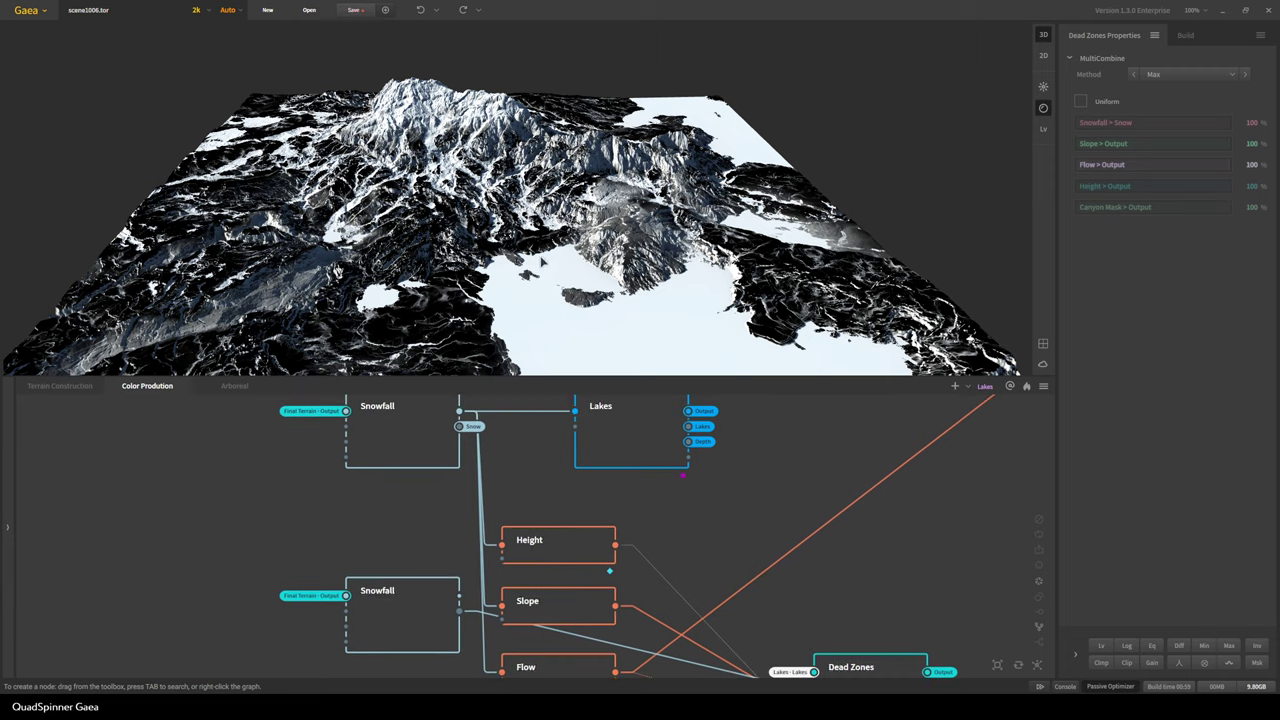
{"action": "middle_click_drag", "start_coordinate": [809, 600], "coordinate": [740, 501]}
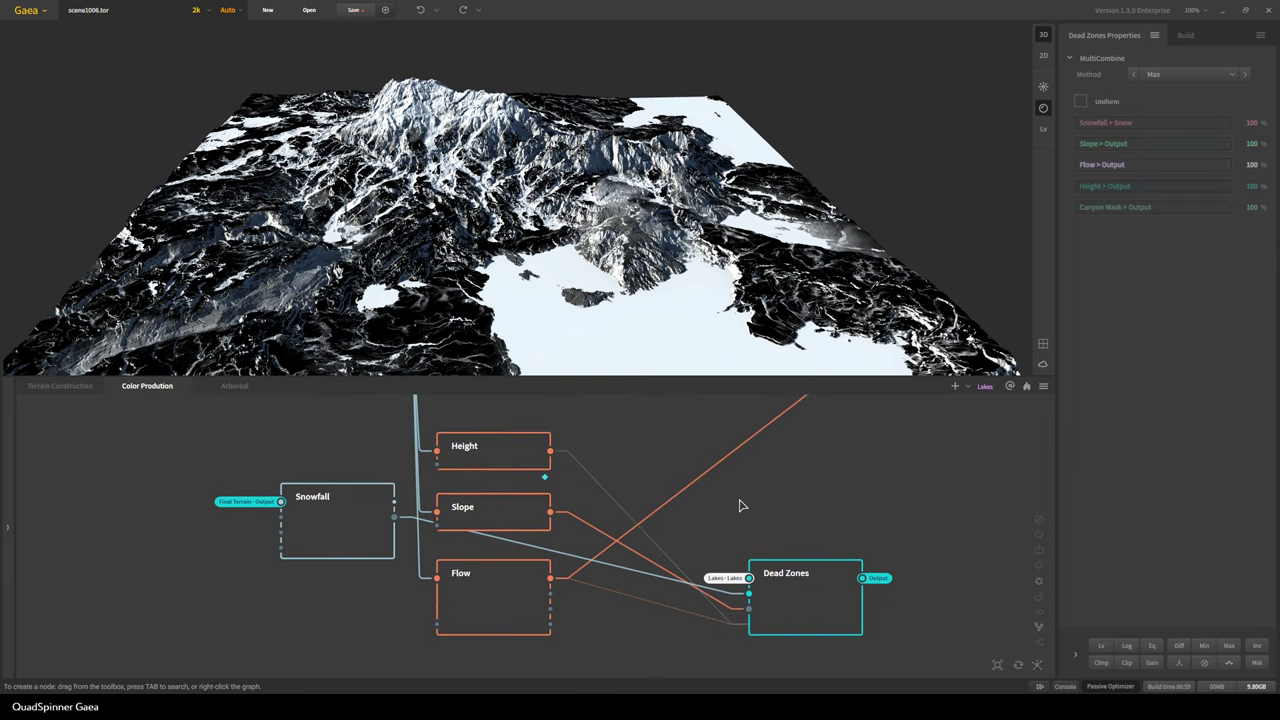
{"action": "middle_click_drag", "start_coordinate": [782, 438], "coordinate": [778, 448]}
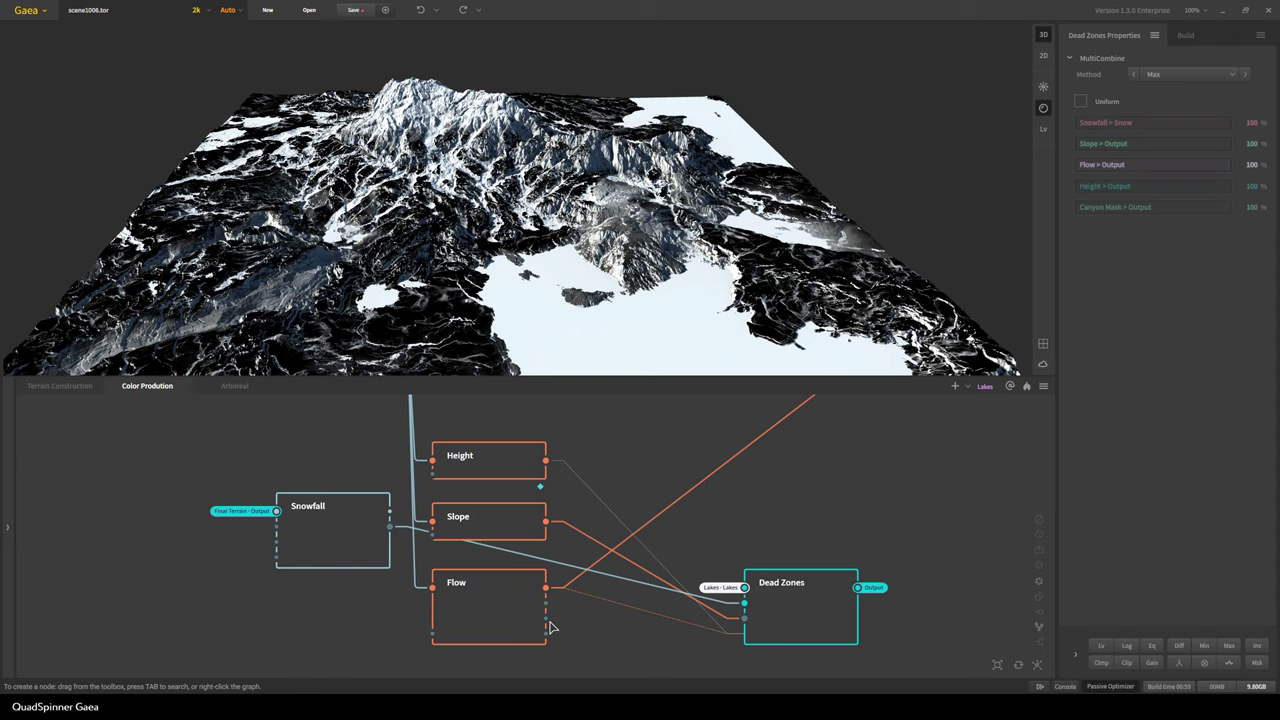
Preview the Texture node feeding Combine / Minerals over the whole terrain, checking its construction and influence settings
{"action": "scroll", "coordinate": [530, 167], "scroll_direction": "down", "scroll_amount": 3}
{"action": "left_click_drag", "start_coordinate": [530, 167], "coordinate": [444, 242]}
{"action": "scroll", "coordinate": [850, 520], "scroll_direction": "down", "scroll_amount": 3}
{"action": "middle_click_drag", "start_coordinate": [745, 557], "coordinate": [784, 603]}
{"action": "scroll", "coordinate": [784, 603], "scroll_direction": "up", "scroll_amount": 2}
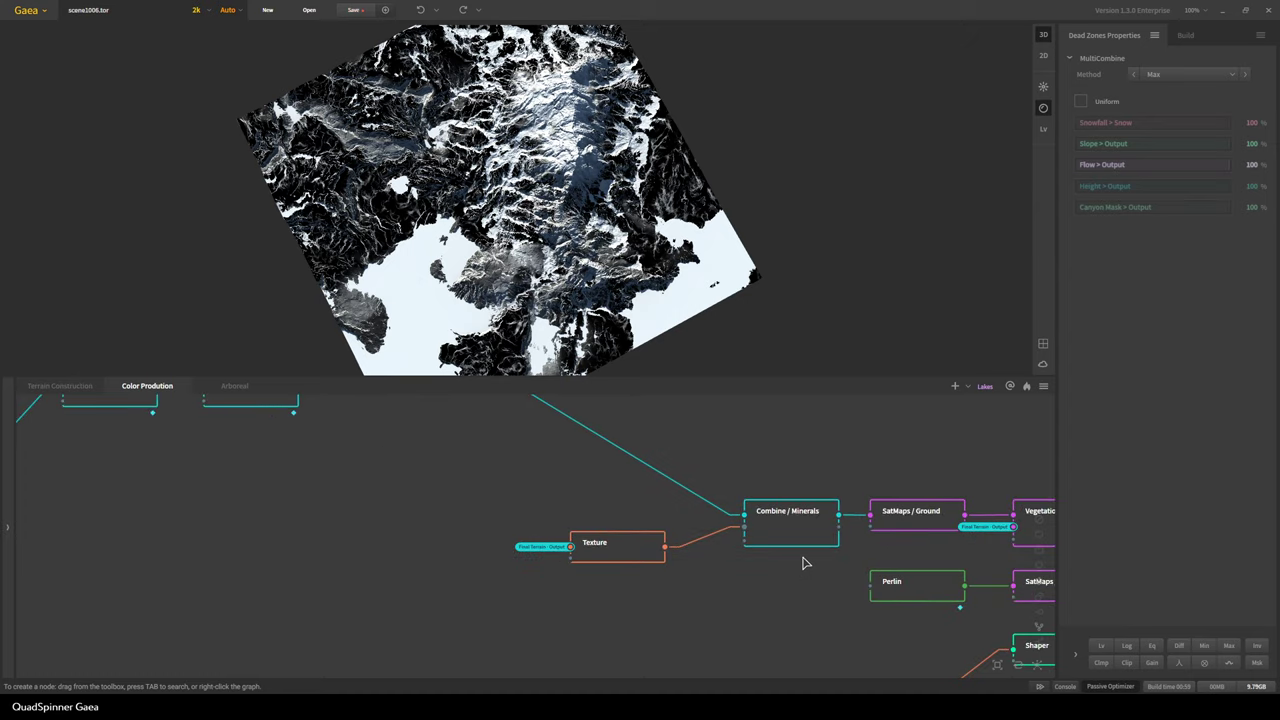
{"action": "middle_click_drag", "start_coordinate": [805, 563], "coordinate": [526, 543]}
{"action": "left_click", "coordinate": [352, 514]}
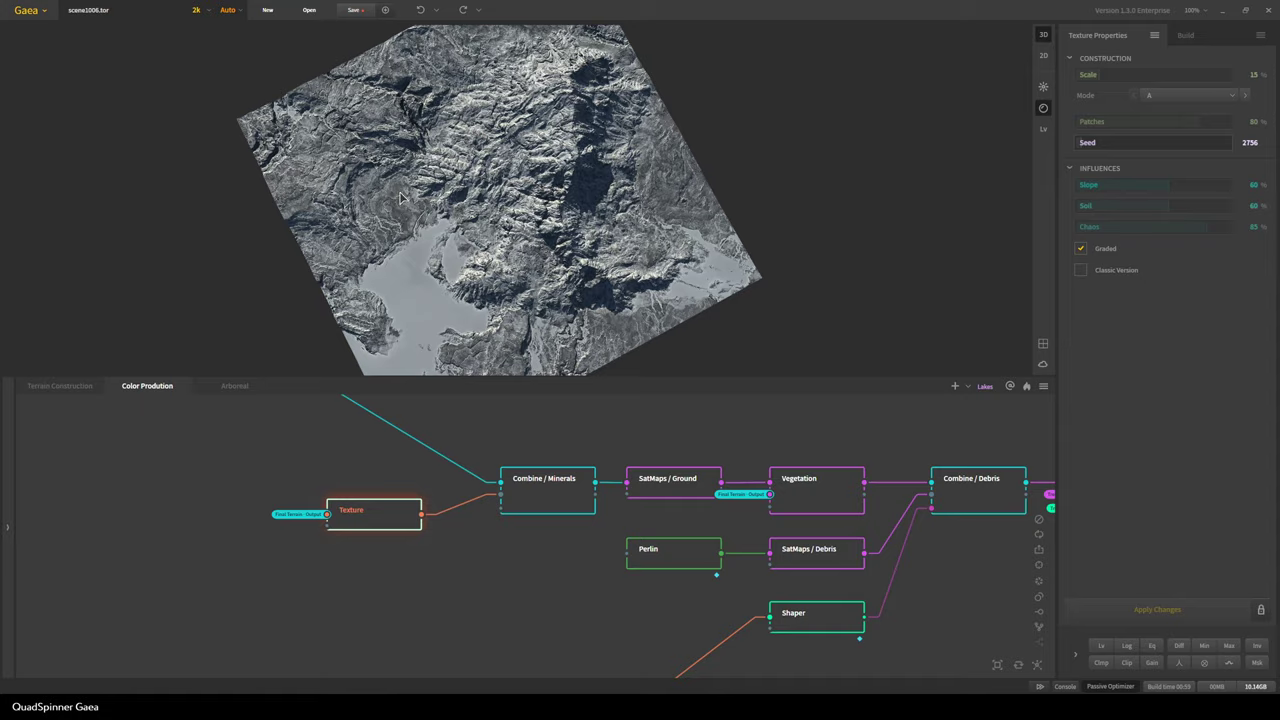
{"action": "left_click_drag", "start_coordinate": [284, 210], "coordinate": [405, 317]}
{"action": "scroll", "coordinate": [347, 292], "scroll_direction": "down", "scroll_amount": 5}
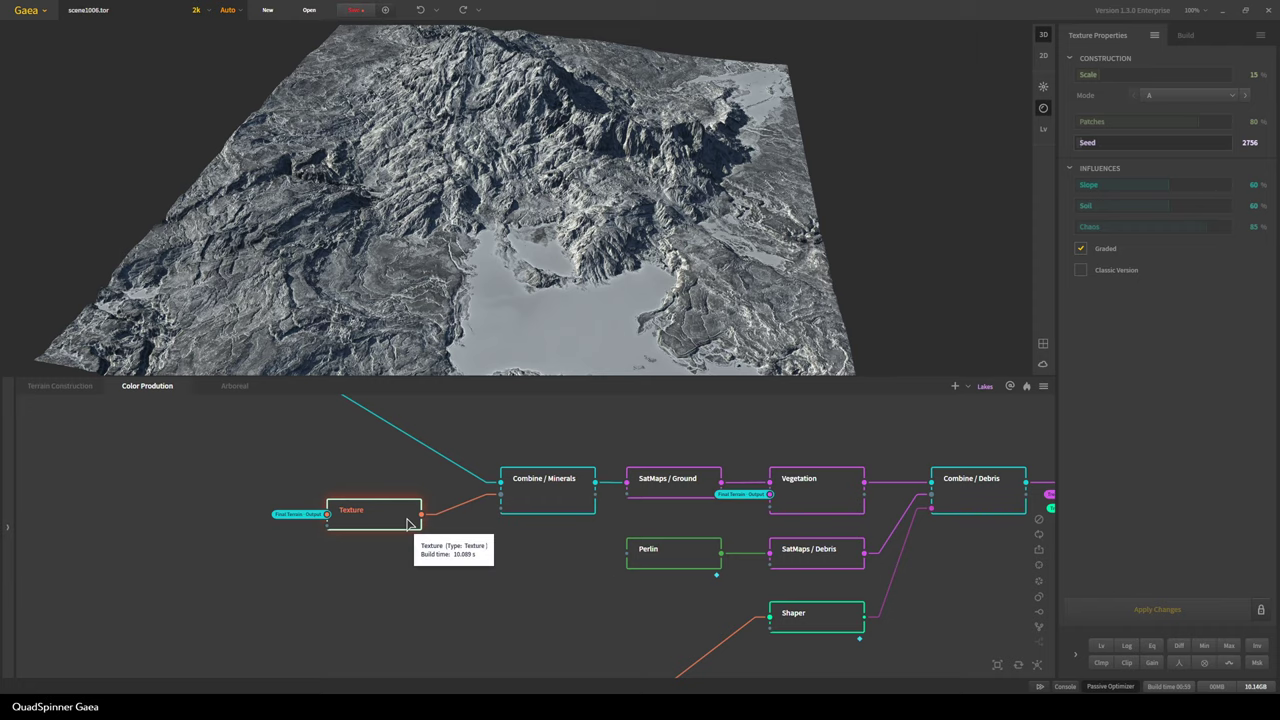
Preview Combine / Minerals in the 2D view beside the 3D view, comparing its plain grayscale mask with the shaded display
{"action": "left_click", "coordinate": [547, 481]}
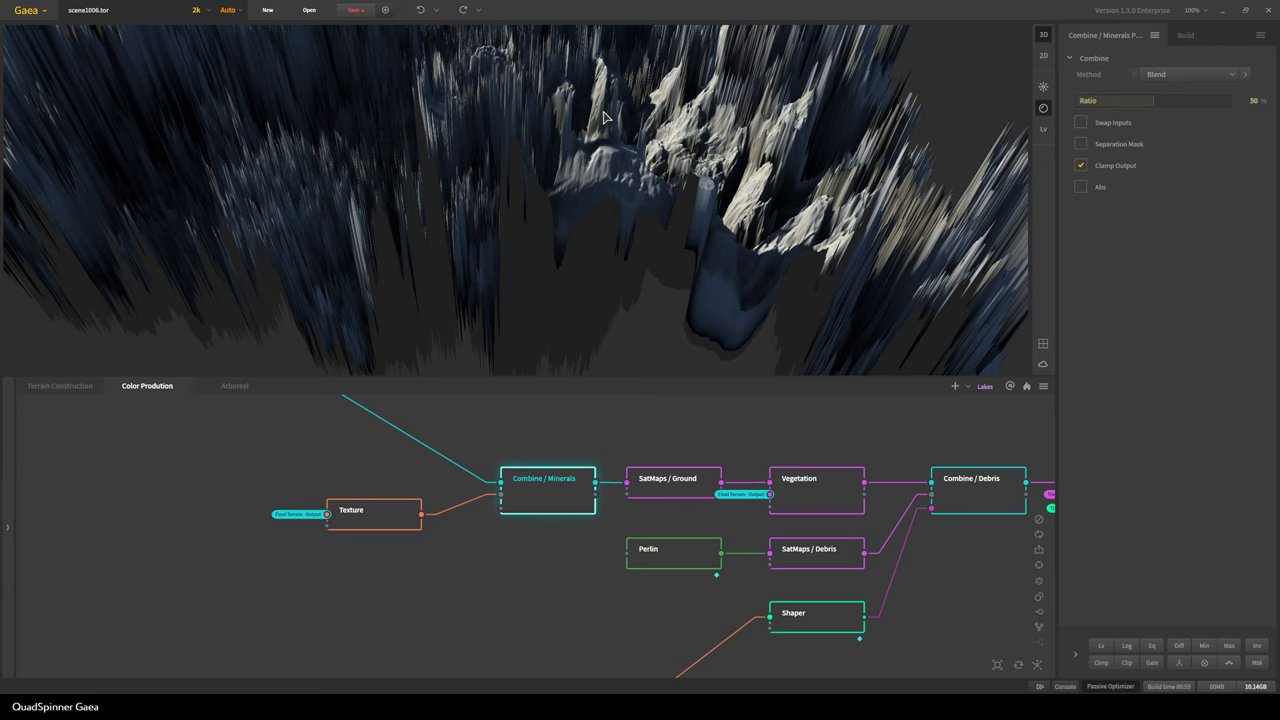
{"action": "left_click", "coordinate": [1044, 110]}
{"action": "left_click", "coordinate": [1044, 110]}
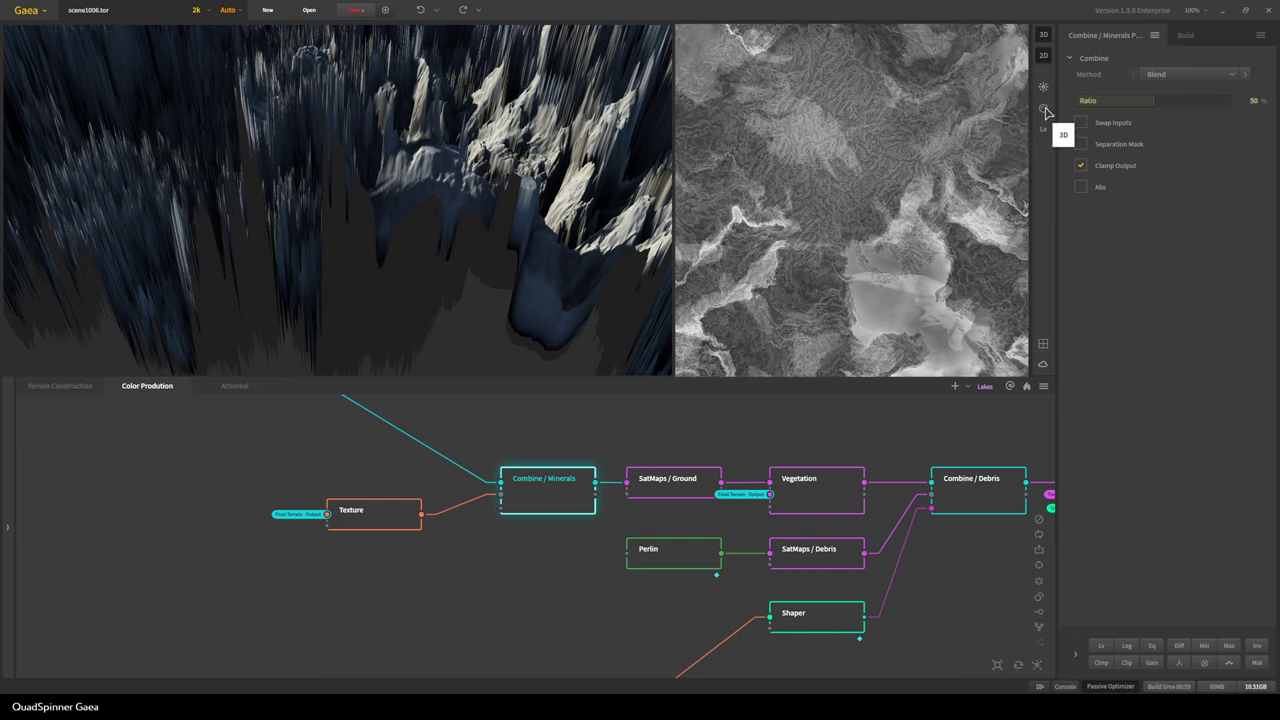
{"action": "left_click", "coordinate": [1043, 109]}
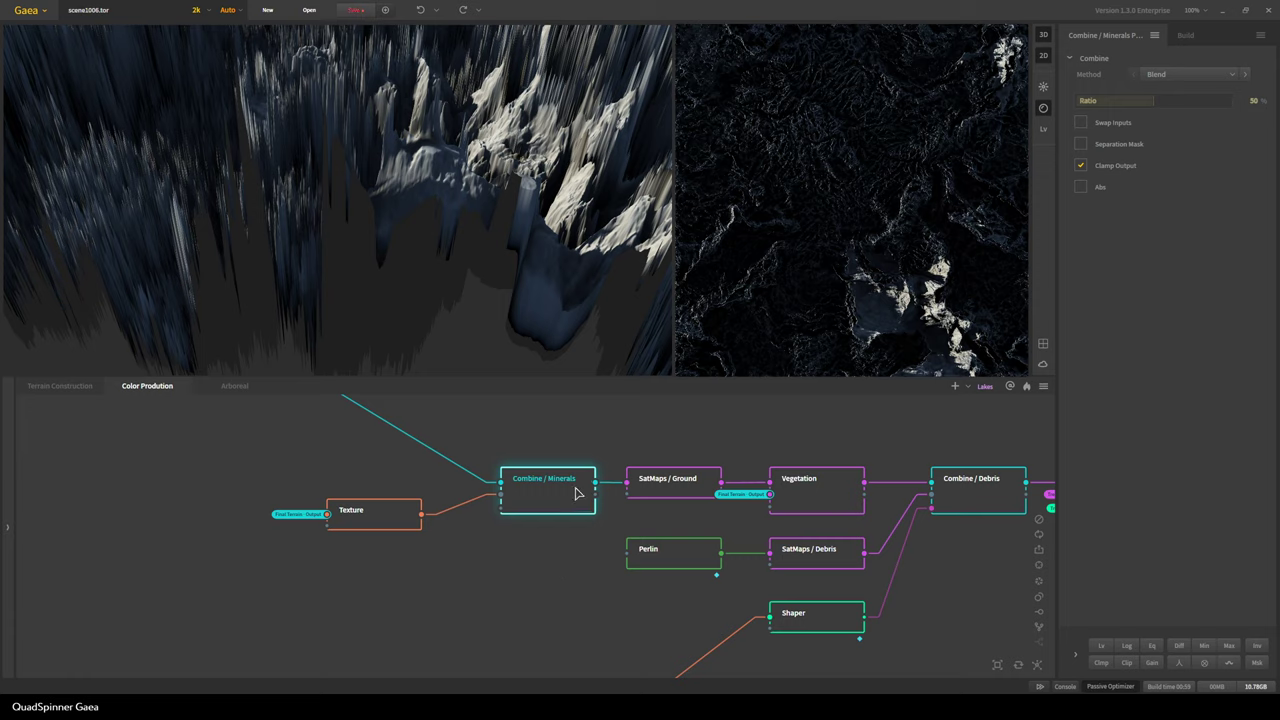
Preview the SatMaps / Ground colors and compare them with the Texture node's mask from a low angle
{"action": "left_click", "coordinate": [655, 490]}
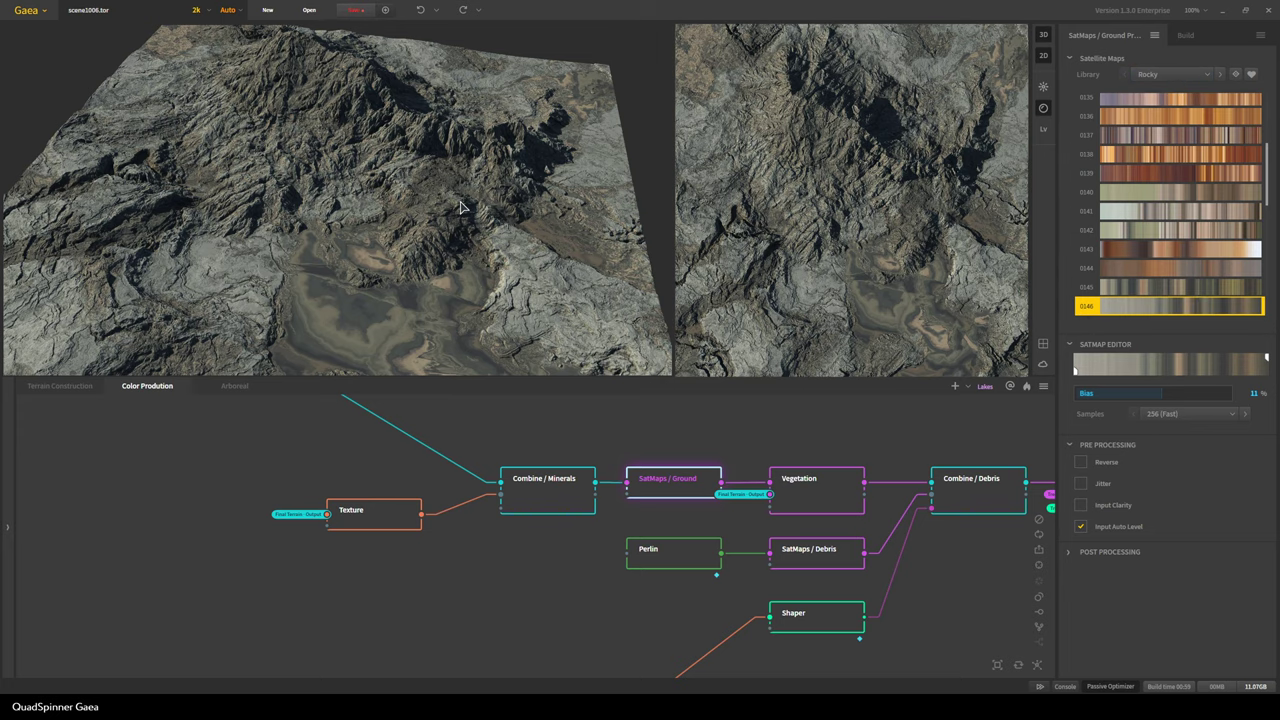
{"action": "left_click_drag", "start_coordinate": [459, 207], "coordinate": [457, 320]}
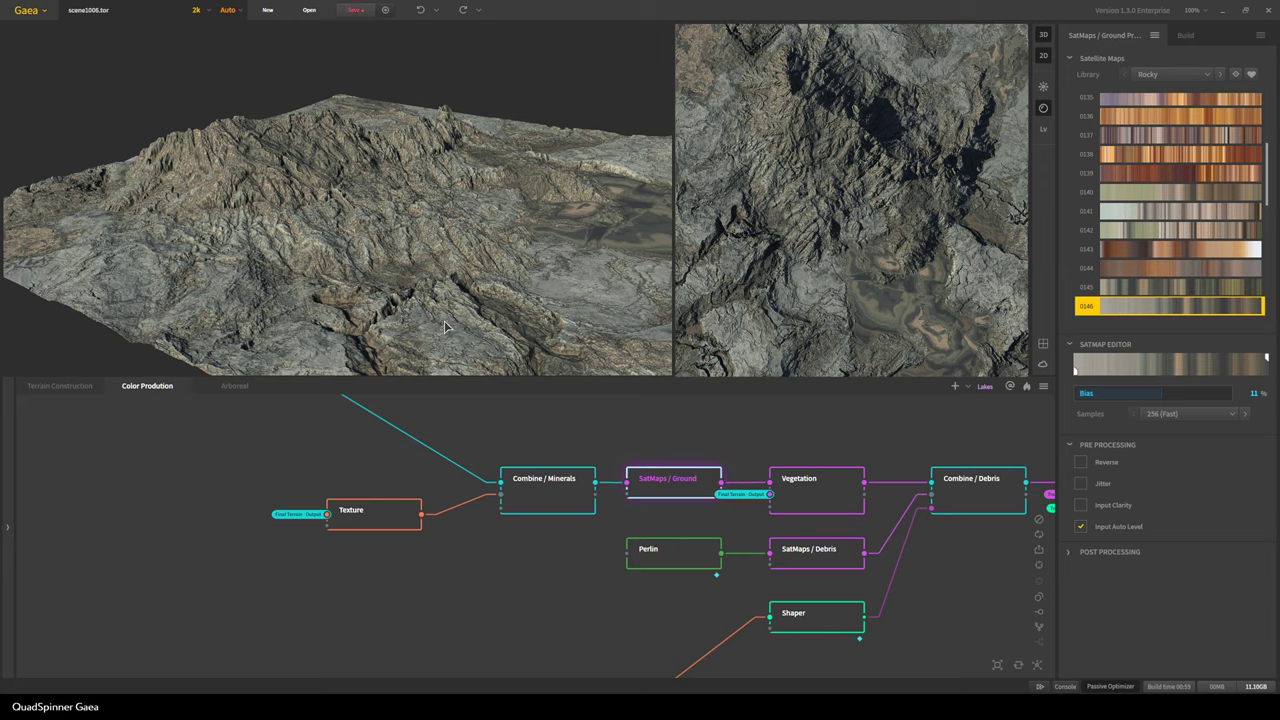
{"action": "left_click", "coordinate": [373, 517]}
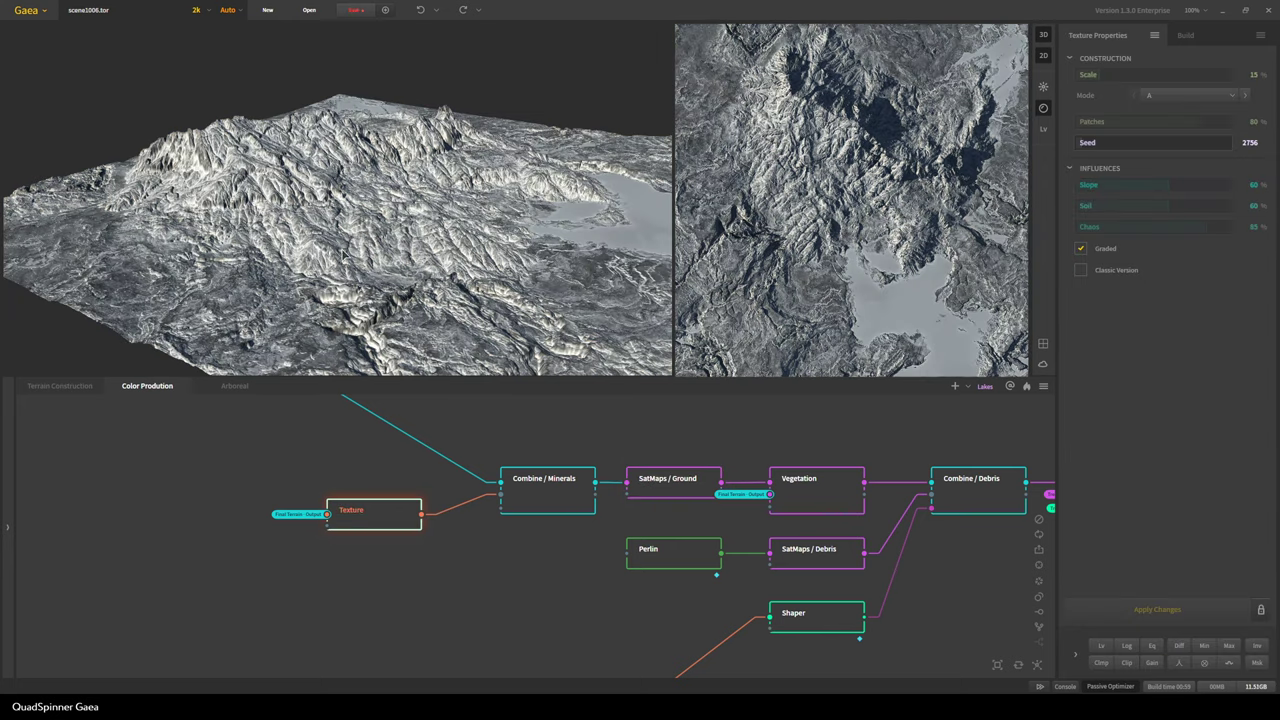
{"action": "left_click", "coordinate": [673, 485]}
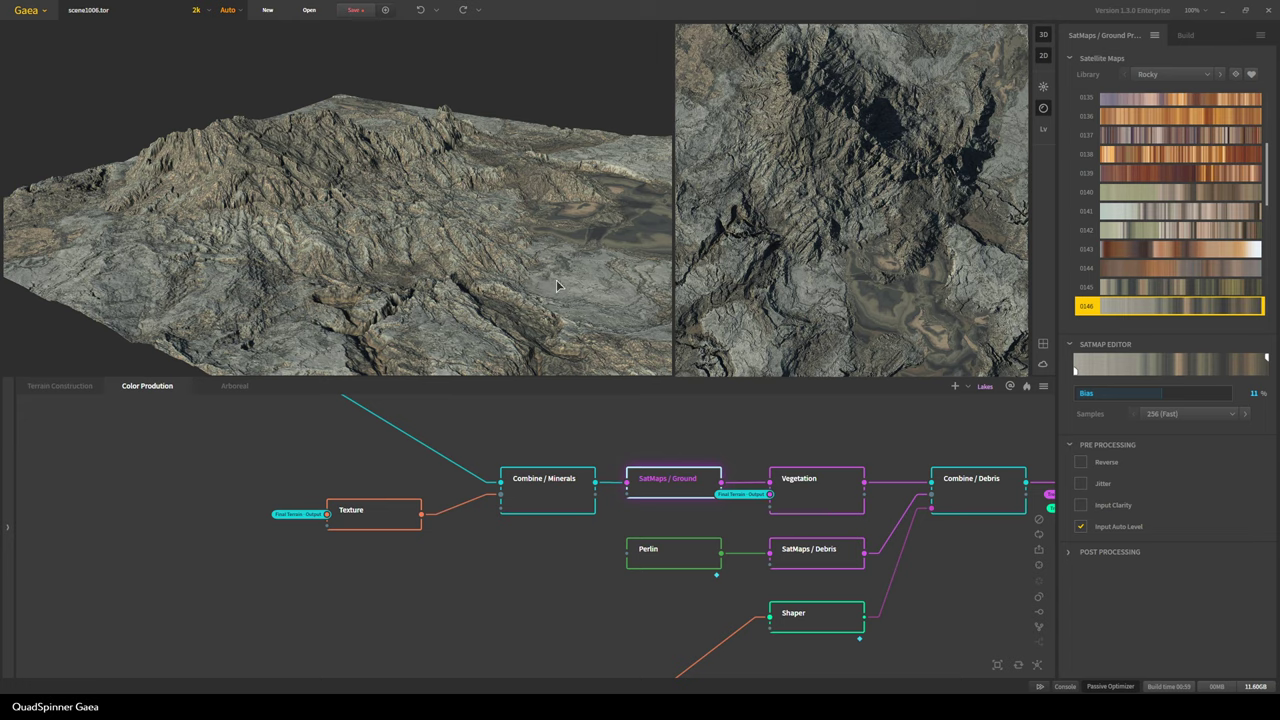
Examine the SatMaps / Ground rock coloring up close and from several angles, including the cliffs and flat areas
{"action": "scroll", "coordinate": [490, 265], "scroll_direction": "up", "scroll_amount": 5}
{"action": "left_click_drag", "start_coordinate": [490, 265], "coordinate": [492, 135]}
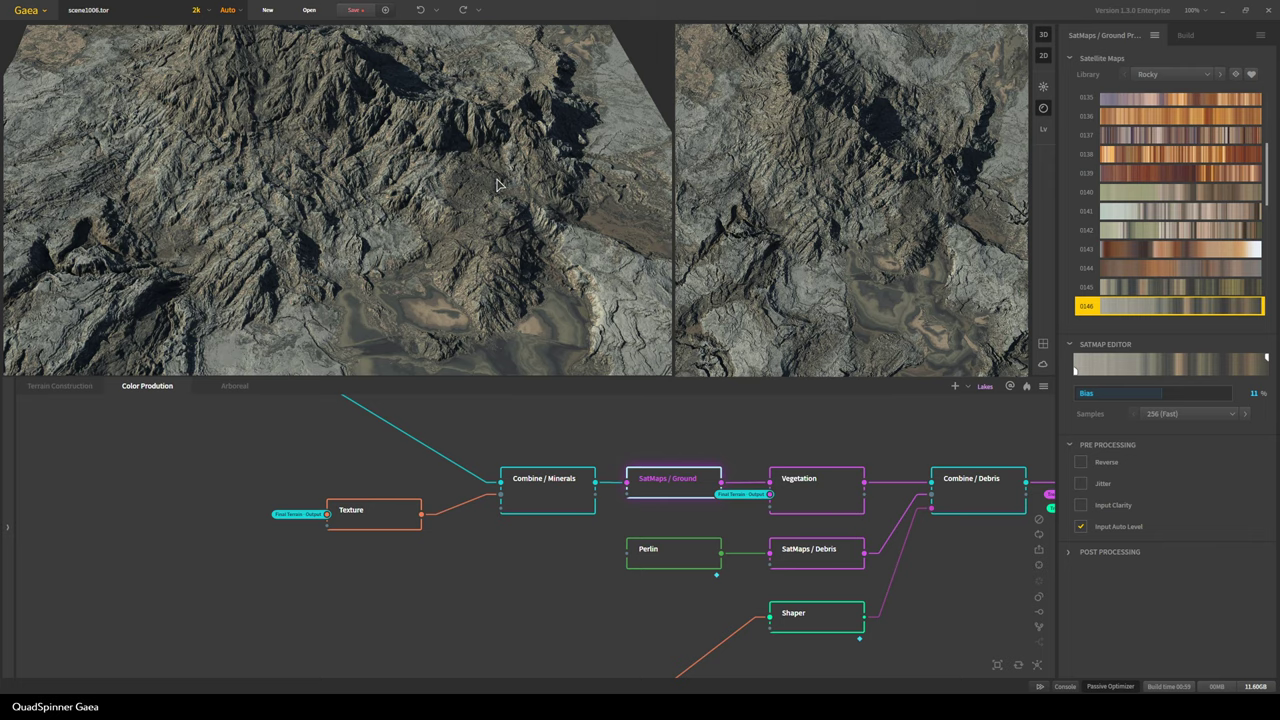
{"action": "middle_click_drag", "start_coordinate": [209, 305], "coordinate": [320, 284]}
{"action": "left_click_drag", "start_coordinate": [320, 285], "coordinate": [395, 216]}
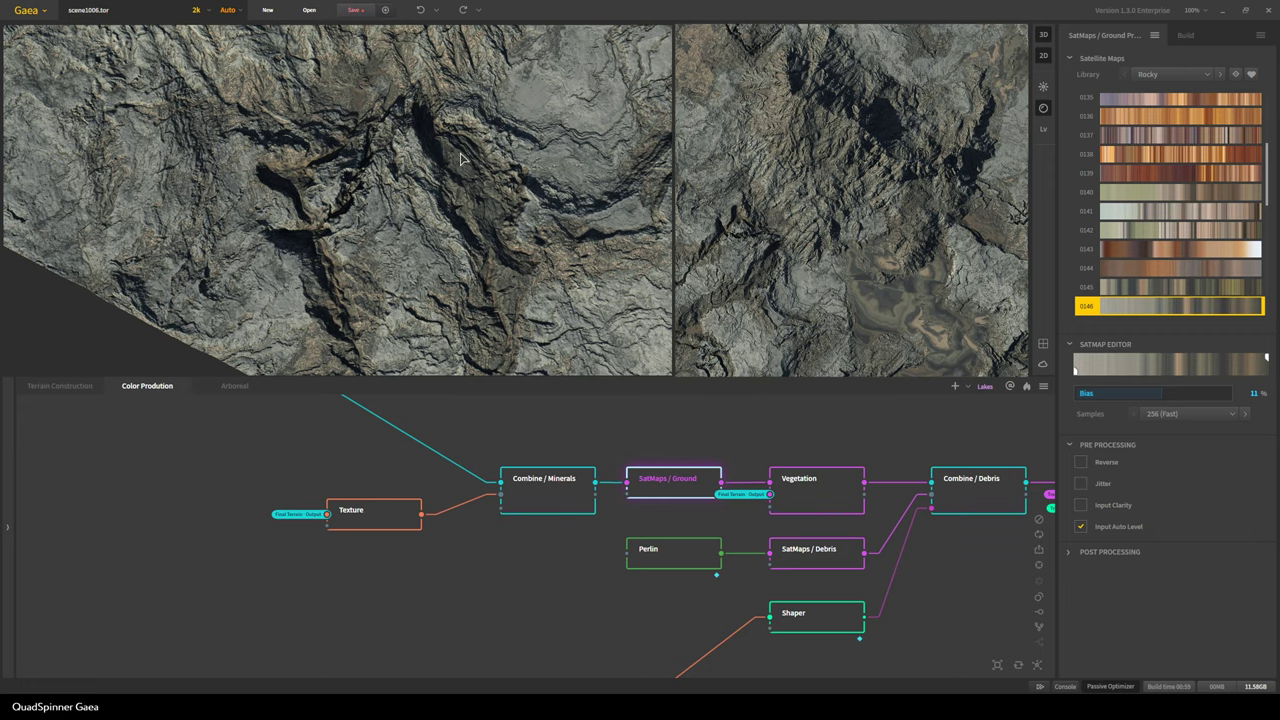
{"action": "scroll", "coordinate": [461, 164], "scroll_direction": "down", "scroll_amount": 5}
{"action": "left_click_drag", "start_coordinate": [461, 164], "coordinate": [411, 267]}
{"action": "scroll", "coordinate": [492, 255], "scroll_direction": "up", "scroll_amount": 2}
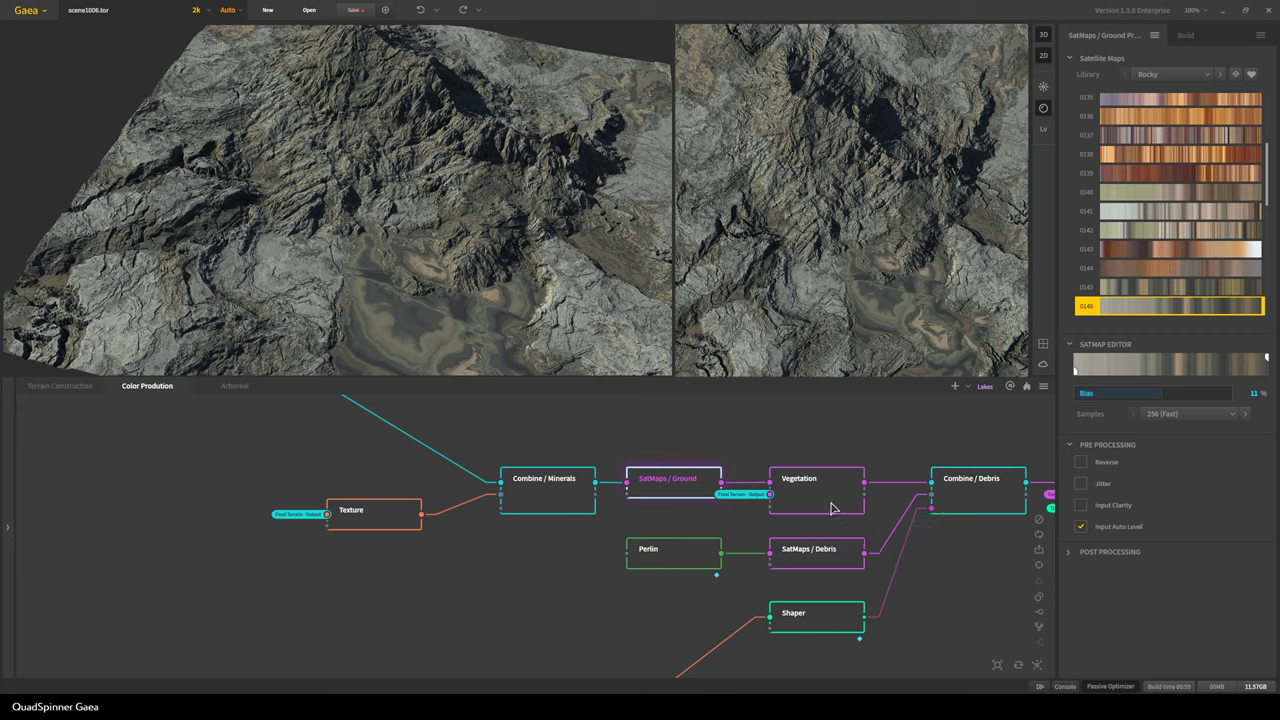
Preview the Vegetation node from several angles, checking its vegetation map, occurrence, density and slope influences
{"action": "left_click", "coordinate": [818, 519]}
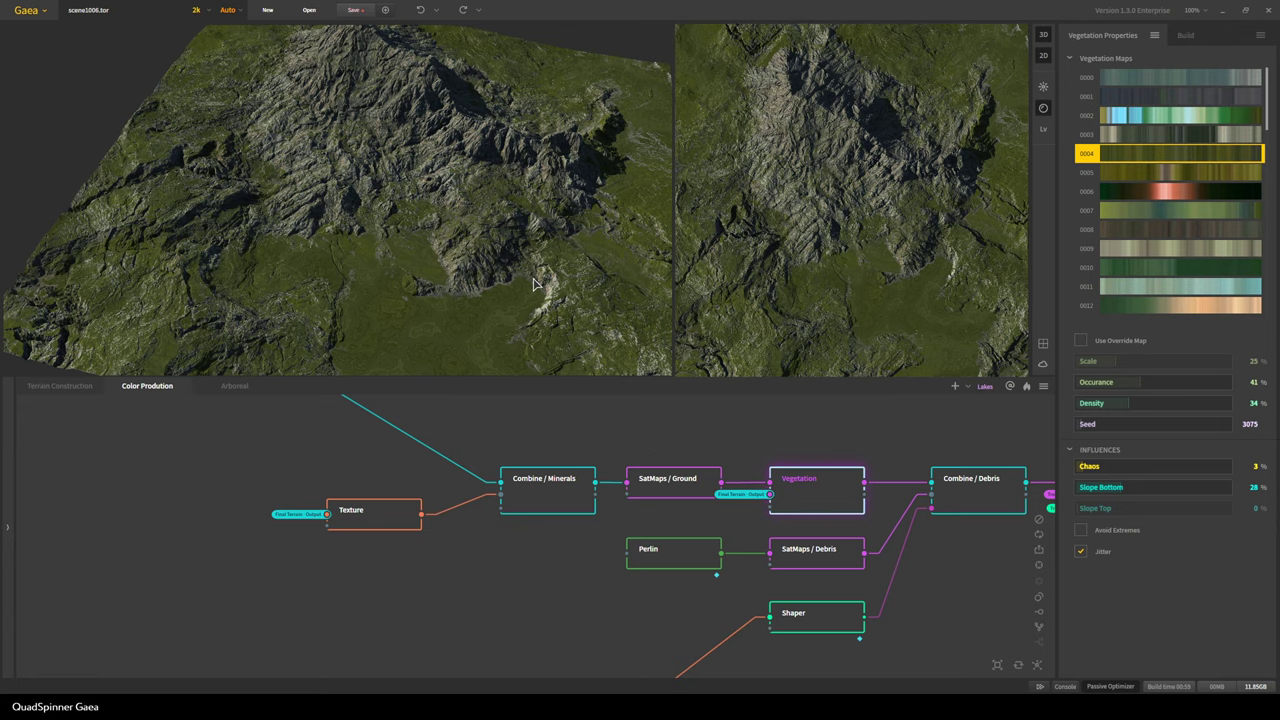
{"action": "middle_click_drag", "start_coordinate": [533, 279], "coordinate": [517, 249]}
{"action": "left_click_drag", "start_coordinate": [528, 262], "coordinate": [551, 223]}
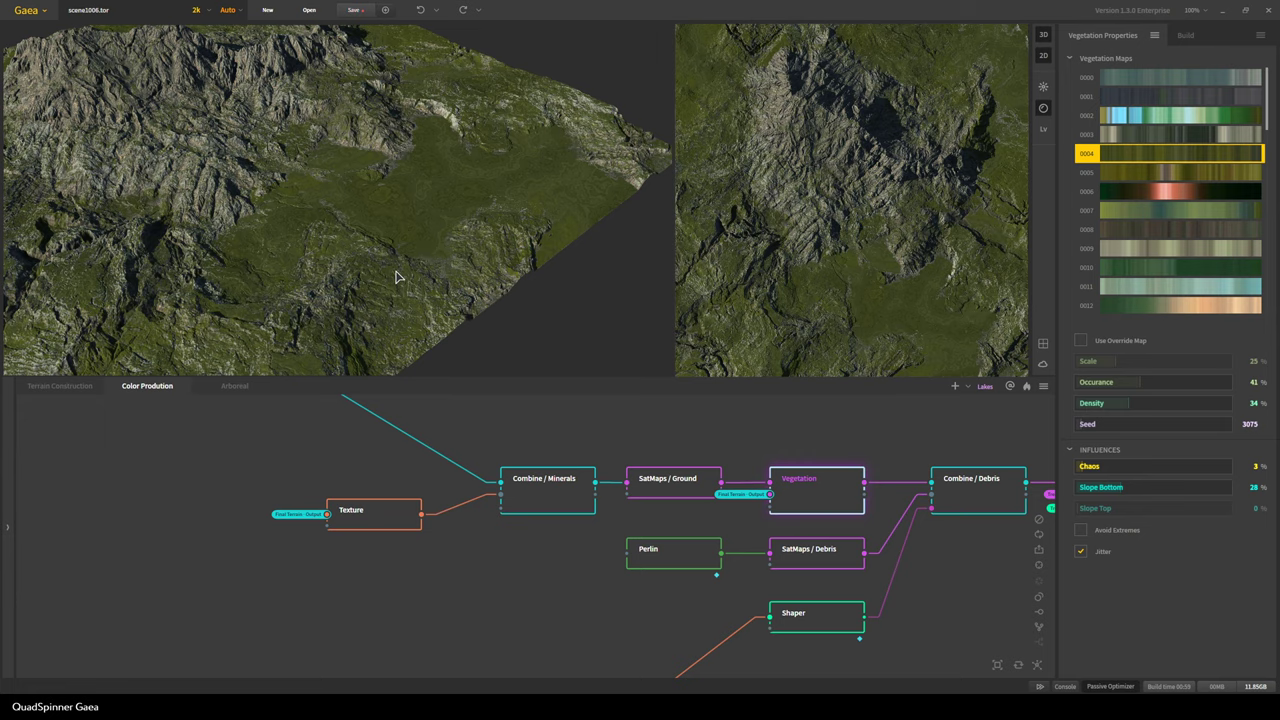
{"action": "left_click_drag", "start_coordinate": [346, 300], "coordinate": [205, 163]}
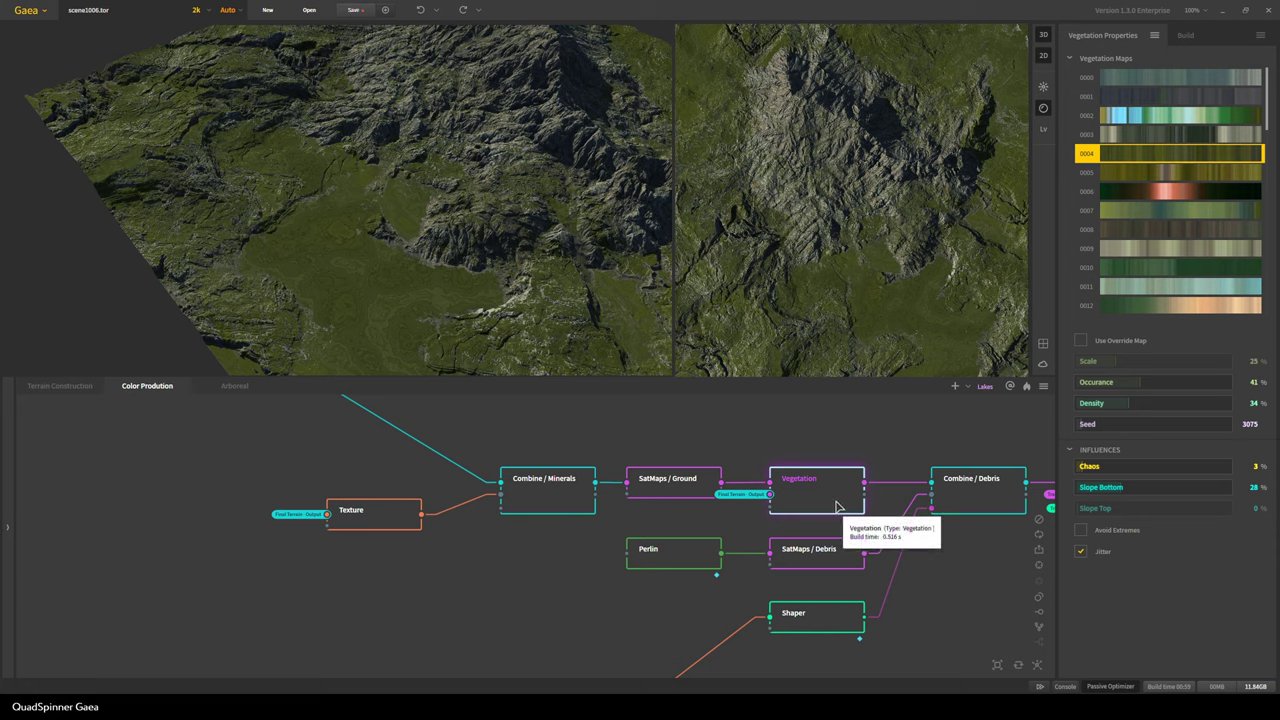
Trace the Shaper's input back to the Flow node, preview the Flow mask, and return to the debris nodes
{"action": "middle_click_drag", "start_coordinate": [971, 606], "coordinate": [802, 608]}
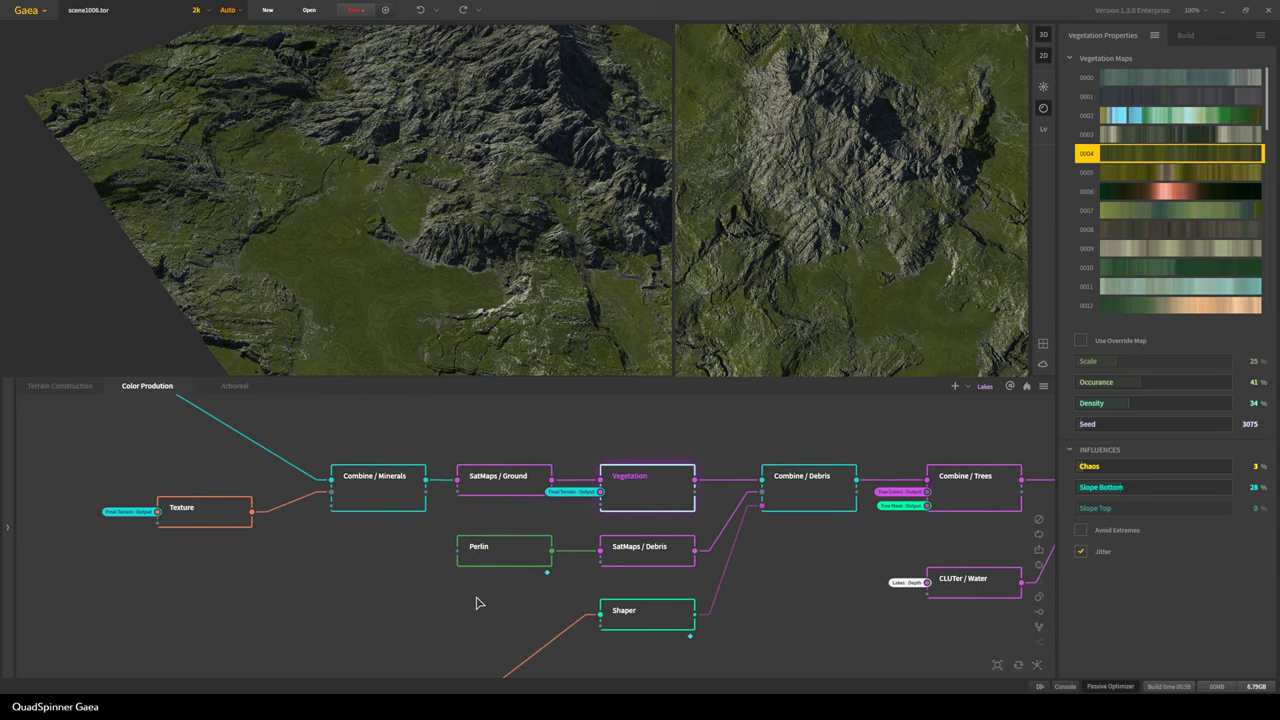
{"action": "middle_click_drag", "start_coordinate": [394, 637], "coordinate": [729, 443]}
{"action": "middle_click_drag", "start_coordinate": [682, 545], "coordinate": [751, 430]}
{"action": "left_click", "coordinate": [520, 660]}
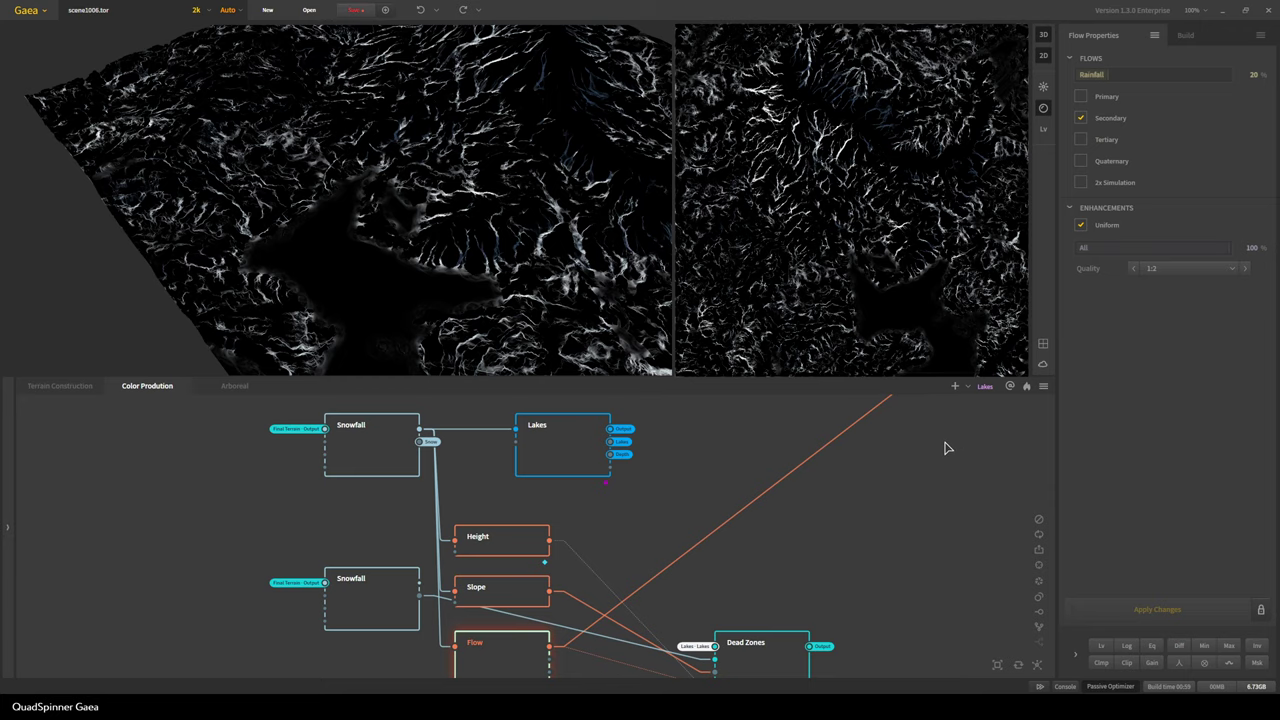
{"action": "middle_click_drag", "start_coordinate": [946, 446], "coordinate": [453, 632]}
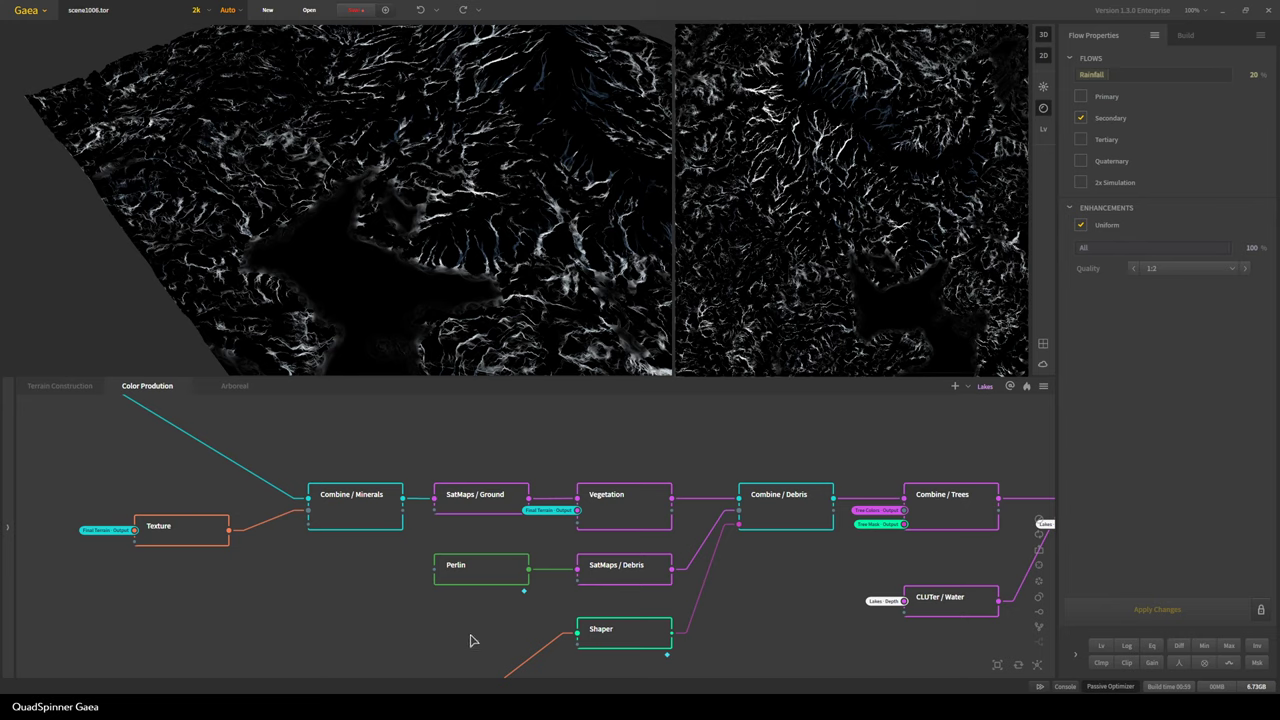
Preview the Perlin node's unshaded noise pattern in 2D, checking its noise and warp settings, and restore the shaded display
{"action": "left_click", "coordinate": [492, 573]}
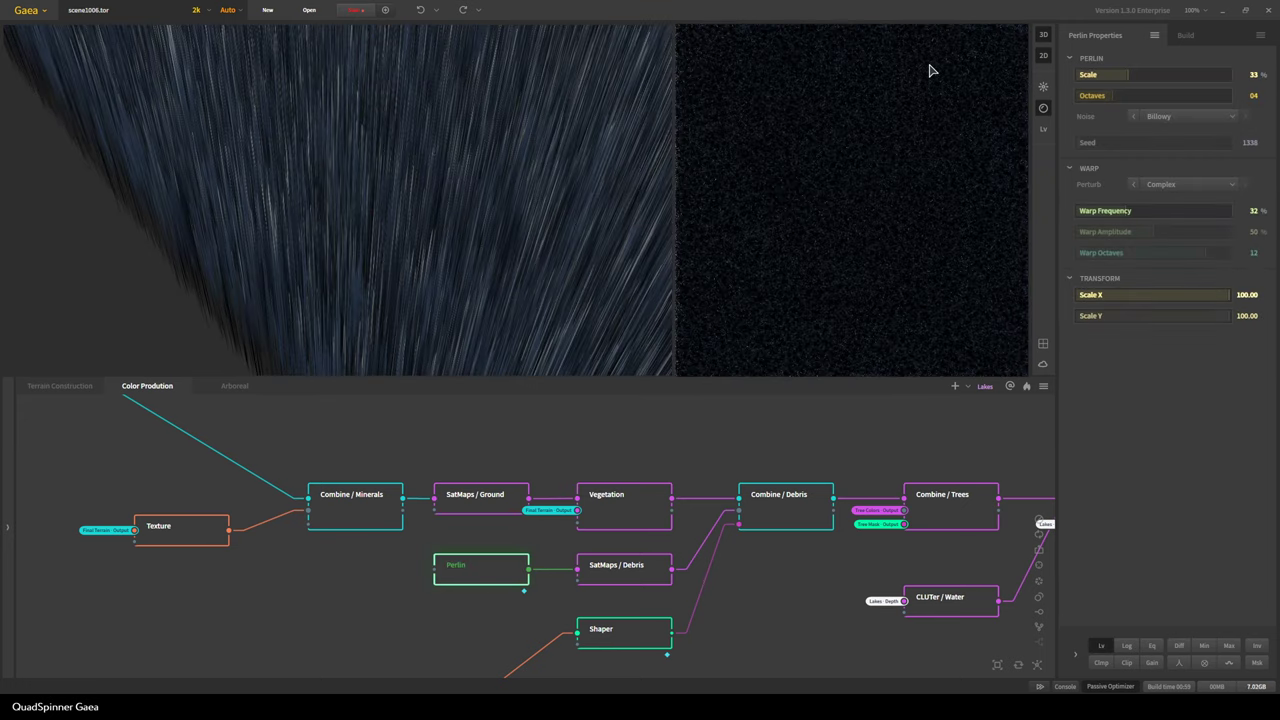
{"action": "left_click", "coordinate": [1043, 108]}
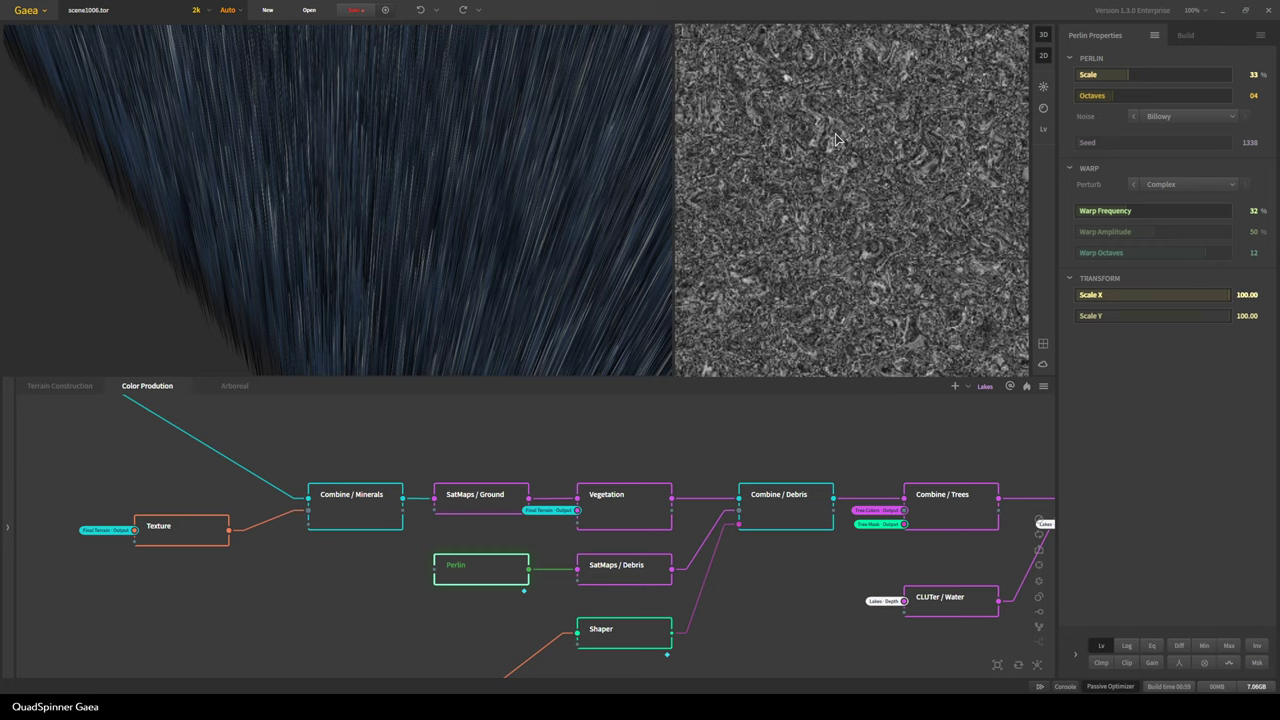
{"action": "left_click", "coordinate": [1044, 110]}
Preview the SatMaps / Debris node and examine its gravel-like coloring at several zoom levels in the 2D view
{"action": "left_click", "coordinate": [616, 573]}
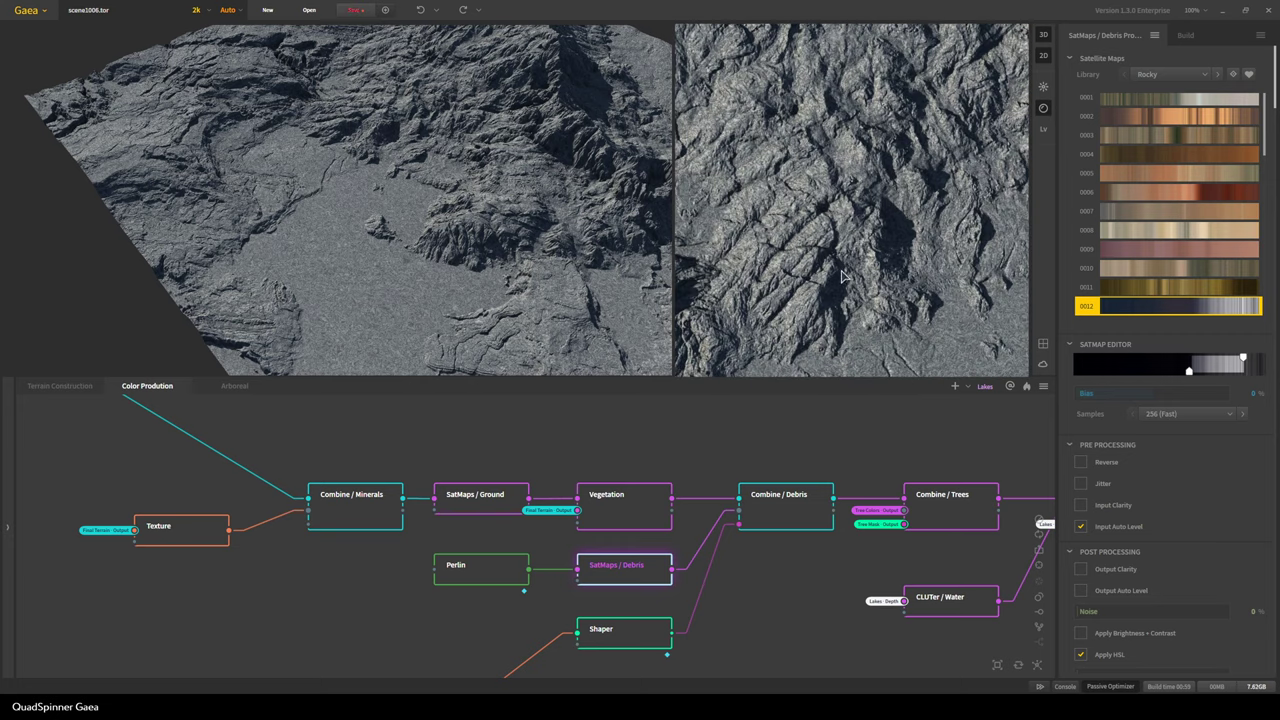
{"action": "scroll", "coordinate": [841, 271], "scroll_direction": "down", "scroll_amount": 2}
{"action": "left_click_drag", "start_coordinate": [841, 309], "coordinate": [815, 183]}
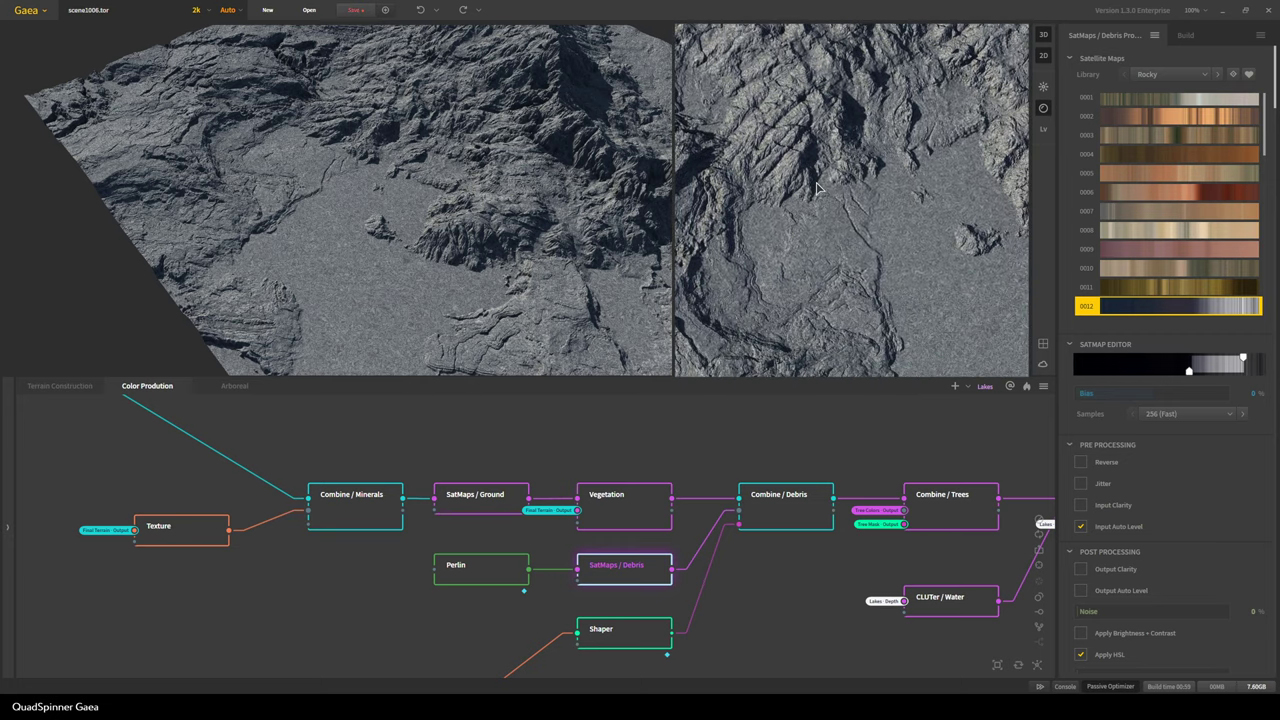
{"action": "scroll", "coordinate": [832, 275], "scroll_direction": "up", "scroll_amount": 2}
{"action": "scroll", "coordinate": [834, 277], "scroll_direction": "down", "scroll_amount": 4}
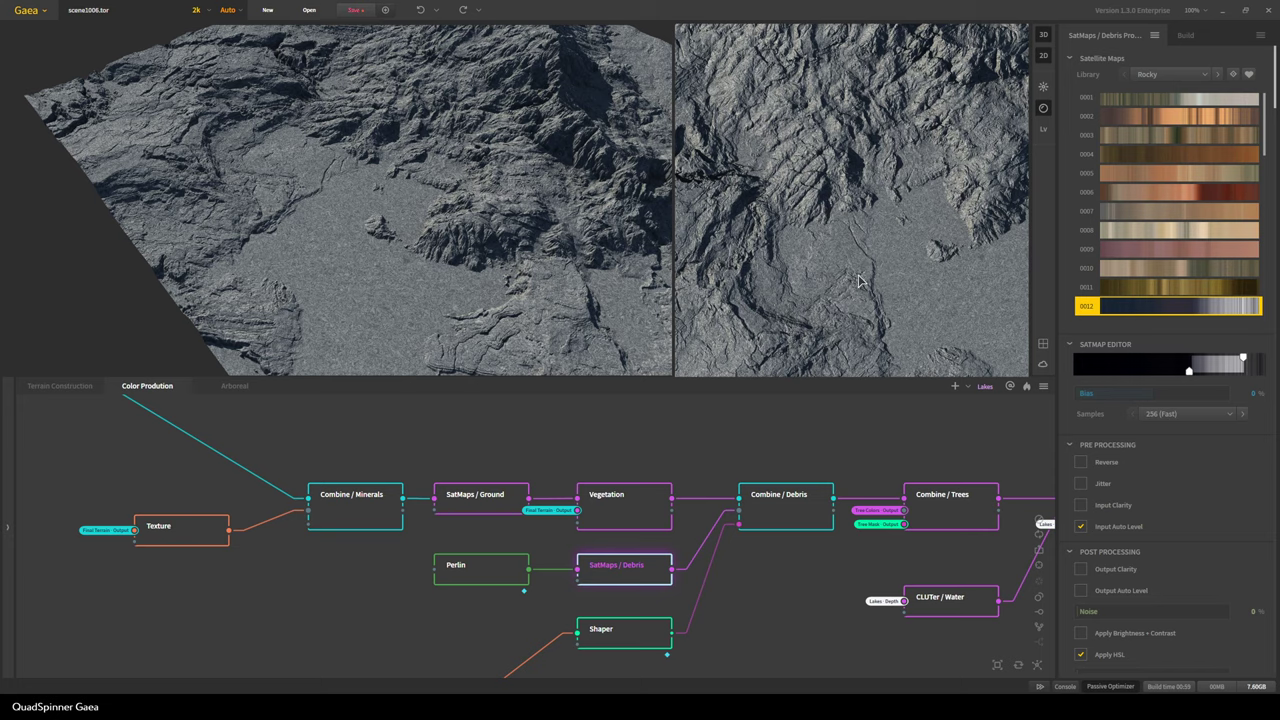
{"action": "scroll", "coordinate": [890, 303], "scroll_direction": "up", "scroll_amount": 3}
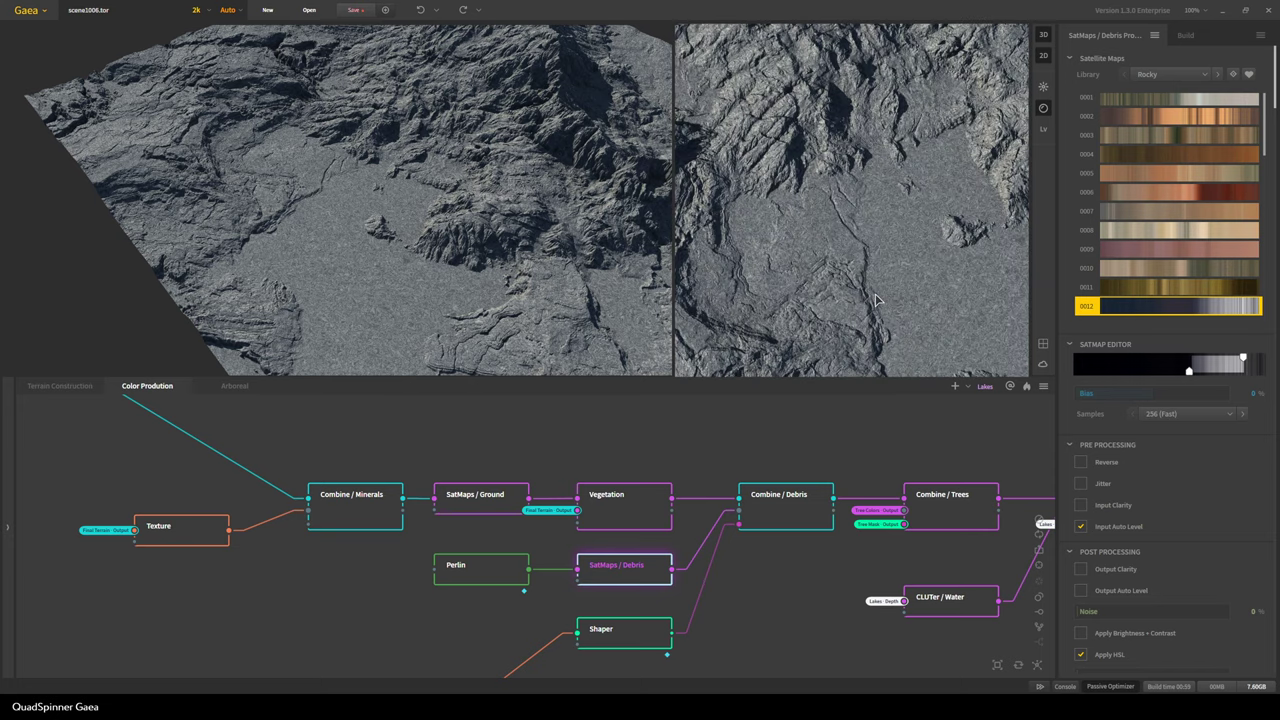
{"action": "scroll", "coordinate": [880, 292], "scroll_direction": "up", "scroll_amount": 2}
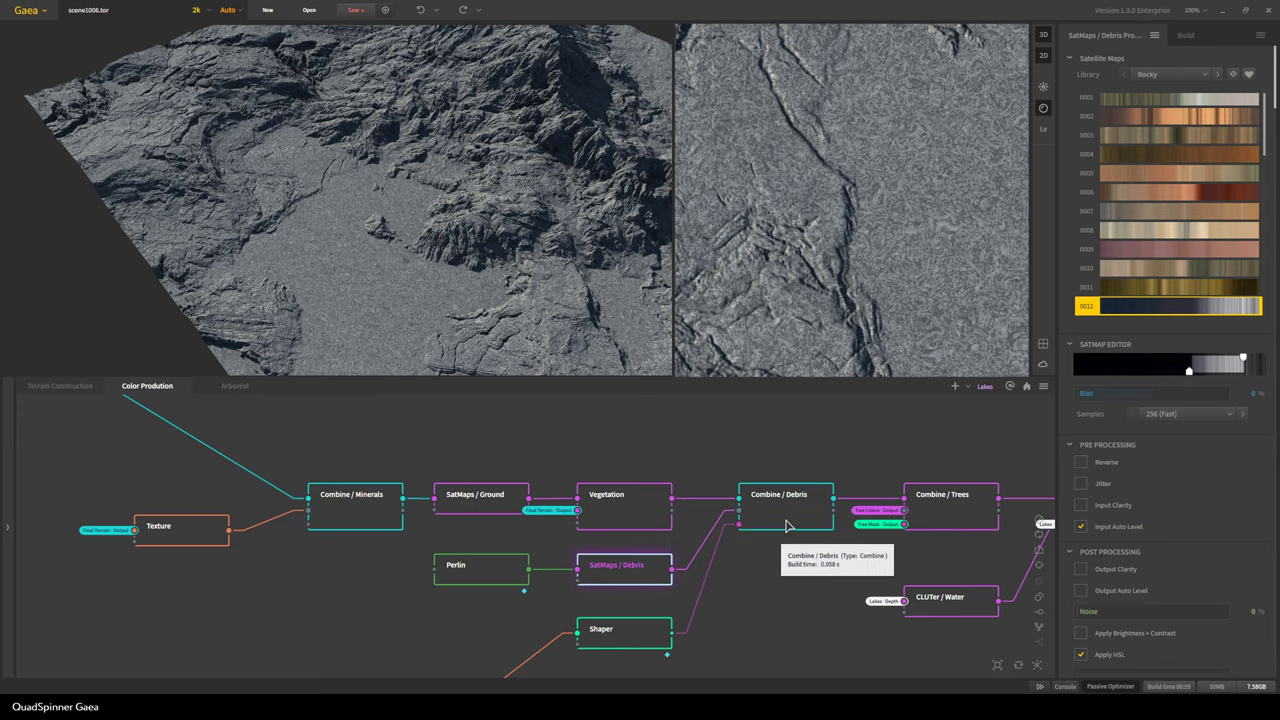
Follow the Flow connection to the Shaper node and preview its mask over the terrain, checking its shape and clamp multiplier settings
{"action": "middle_click_drag", "start_coordinate": [578, 650], "coordinate": [635, 558]}
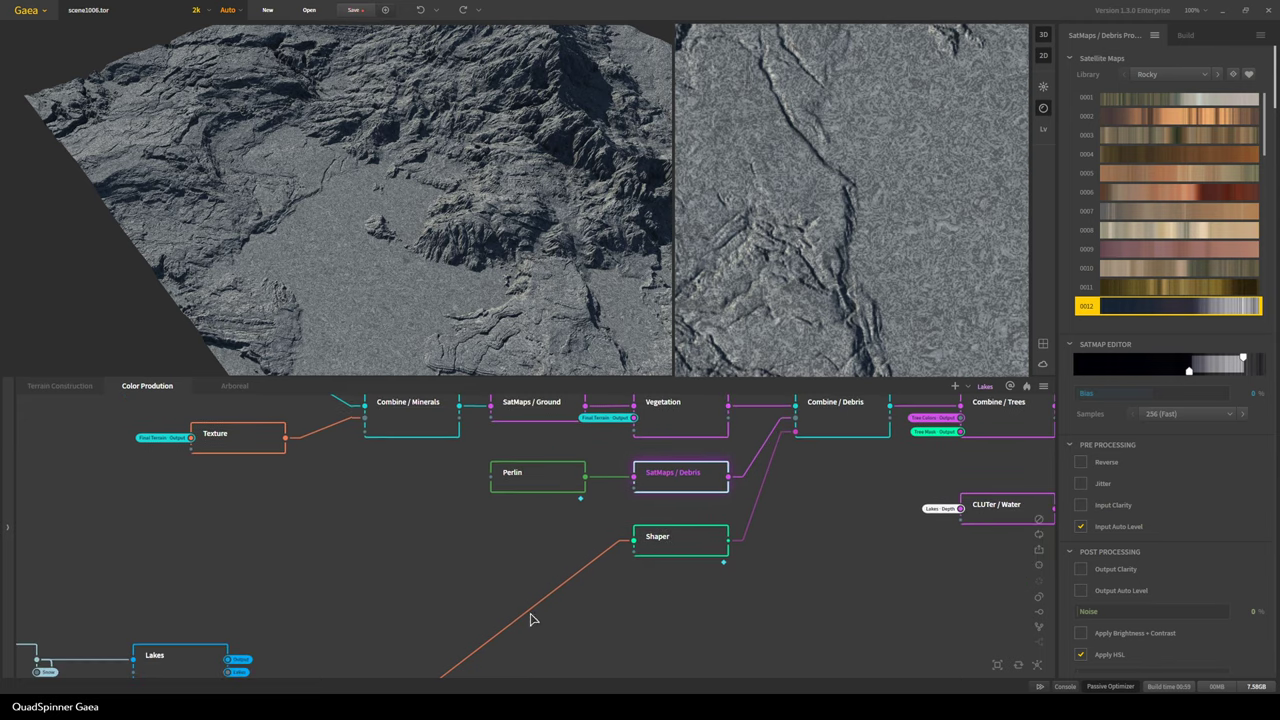
{"action": "middle_click_drag", "start_coordinate": [531, 620], "coordinate": [594, 566]}
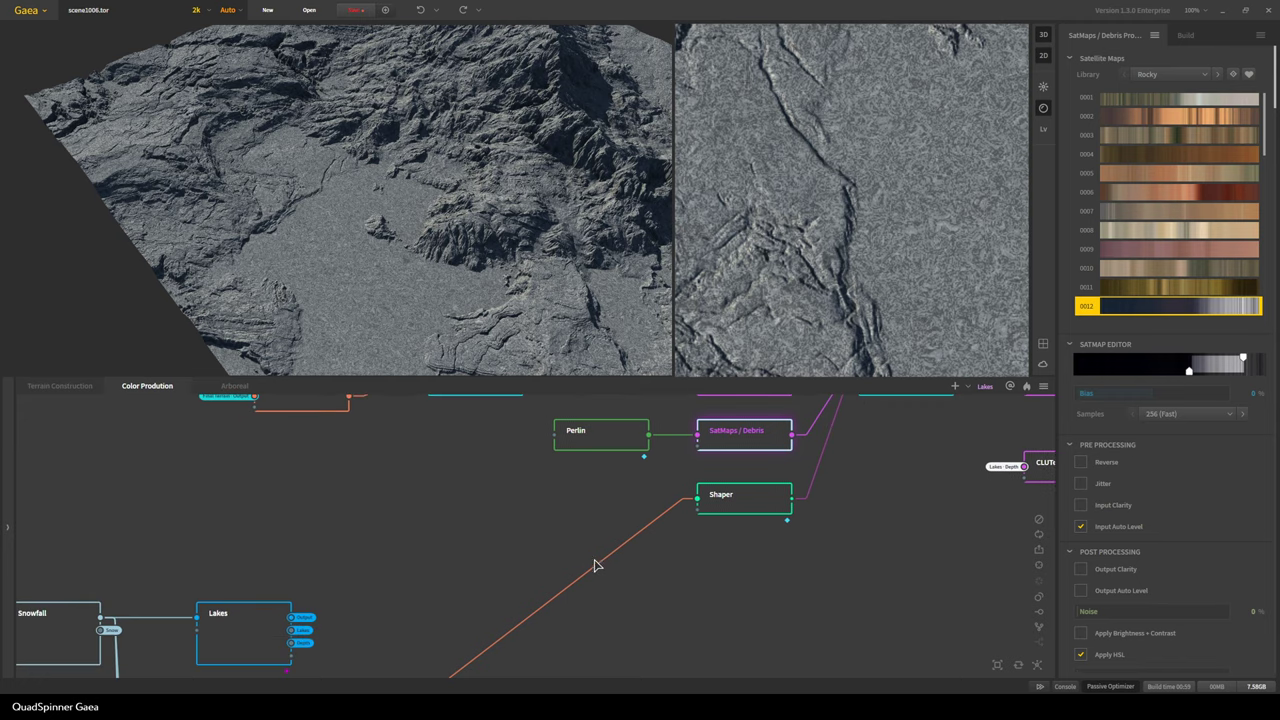
{"action": "left_click", "coordinate": [724, 507]}
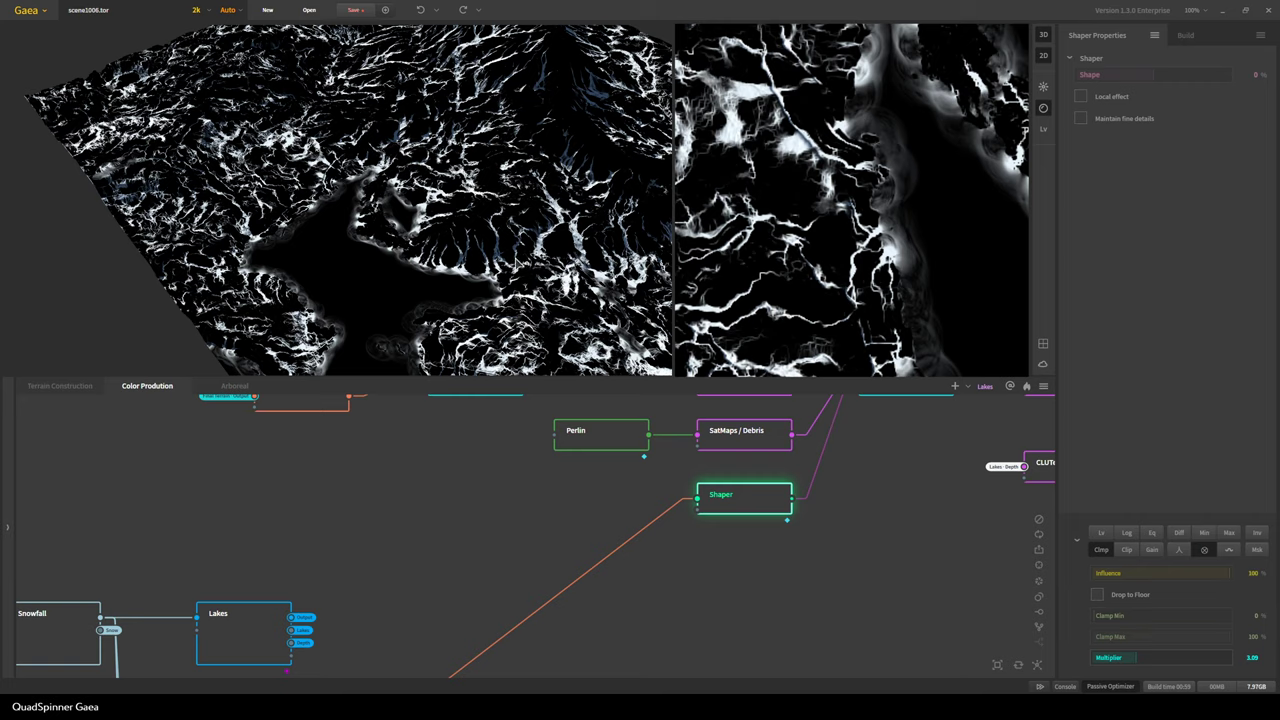
{"action": "left_click_drag", "start_coordinate": [516, 260], "coordinate": [464, 302]}
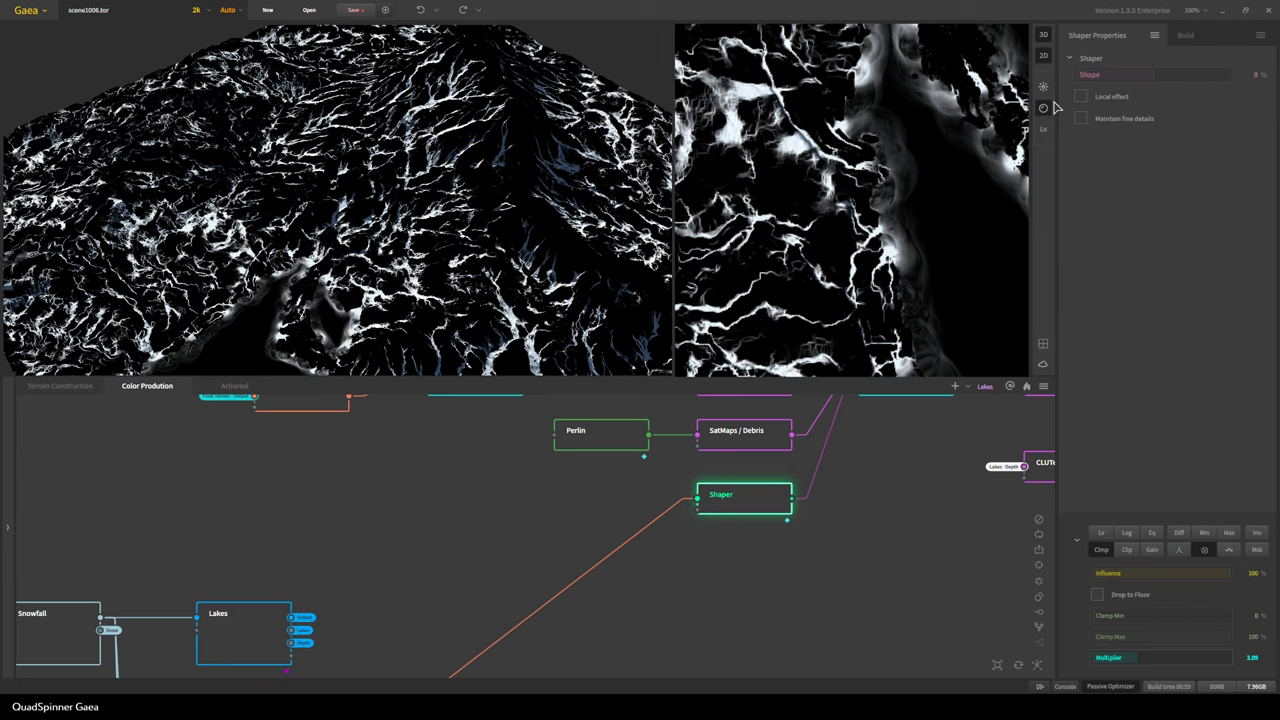
{"action": "scroll", "coordinate": [492, 258], "scroll_direction": "down", "scroll_amount": 3}
{"action": "left_click_drag", "start_coordinate": [492, 258], "coordinate": [516, 244]}
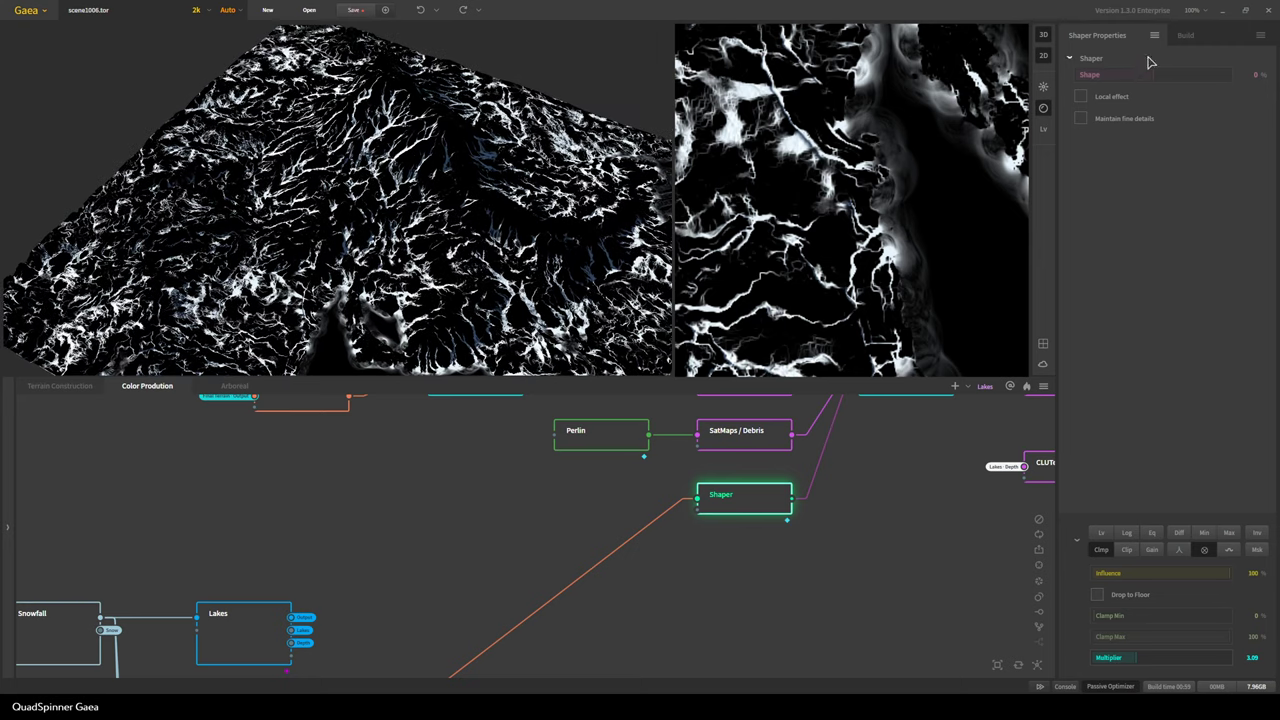
Preview the Combine / Debris node and examine its blended debris coloring at several zoom levels in the 2D view
{"action": "left_click", "coordinate": [1207, 556]}
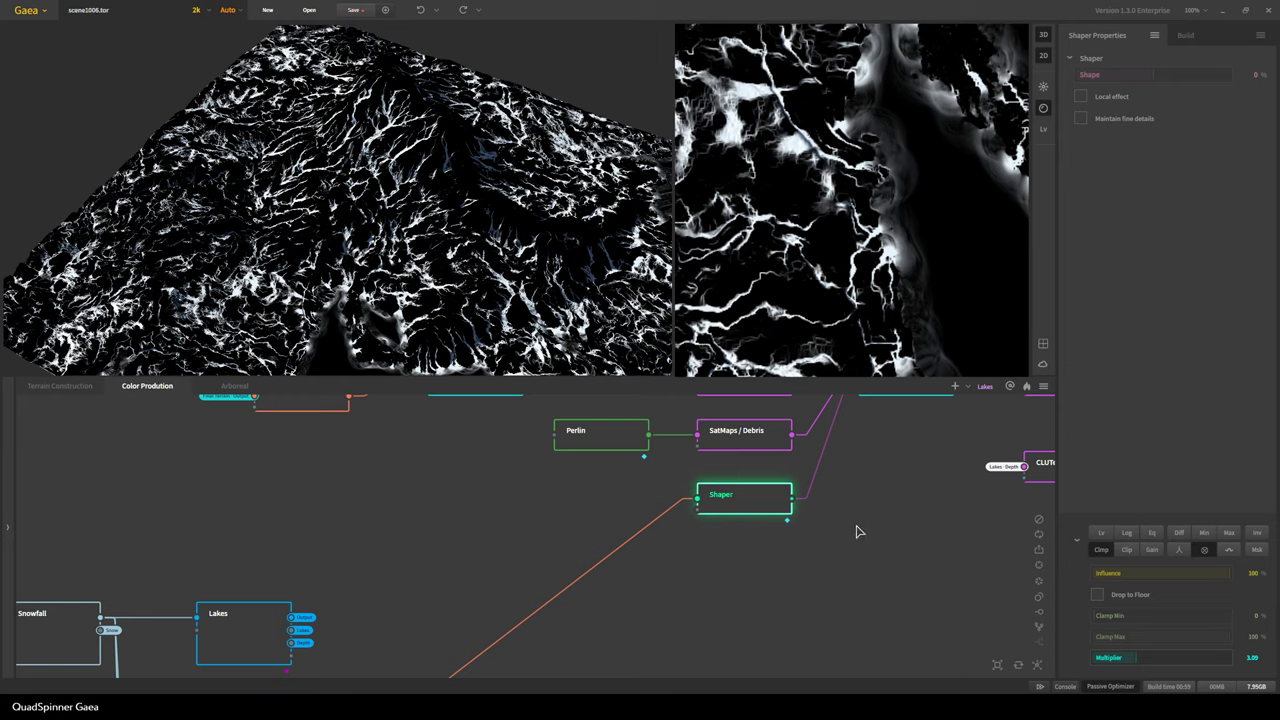
{"action": "middle_click_drag", "start_coordinate": [866, 520], "coordinate": [754, 577]}
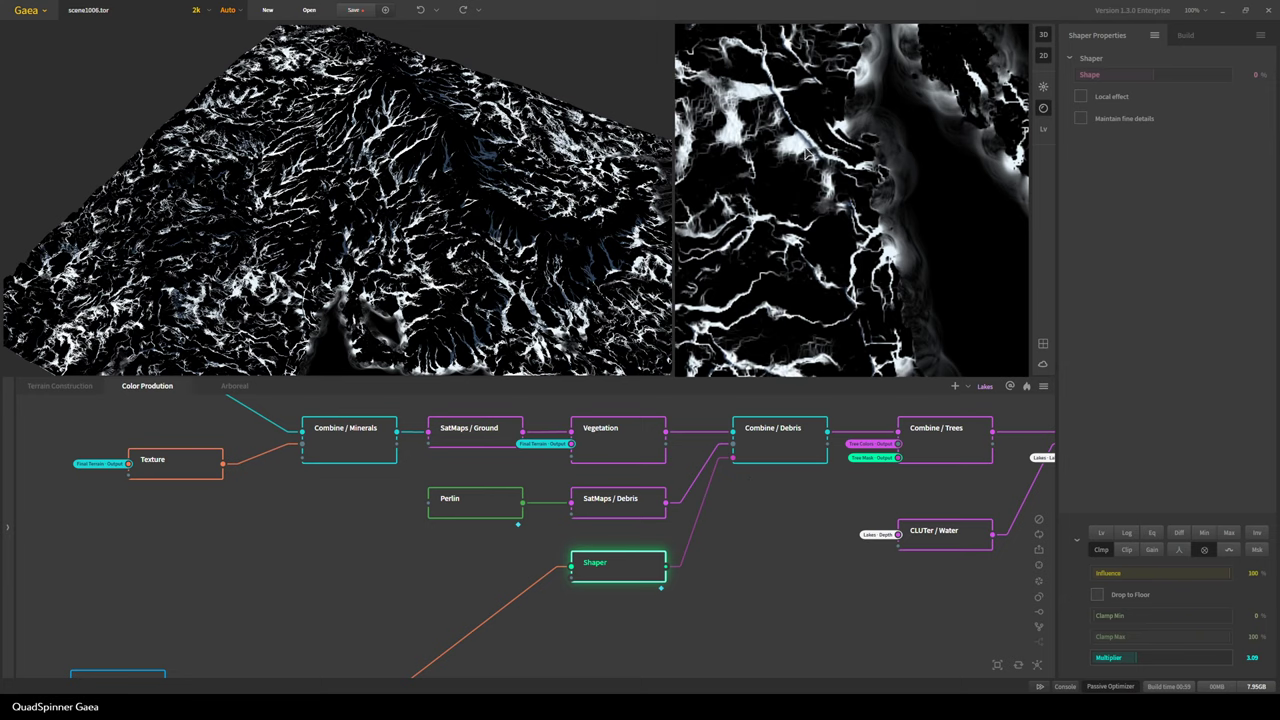
{"action": "left_click", "coordinate": [786, 442]}
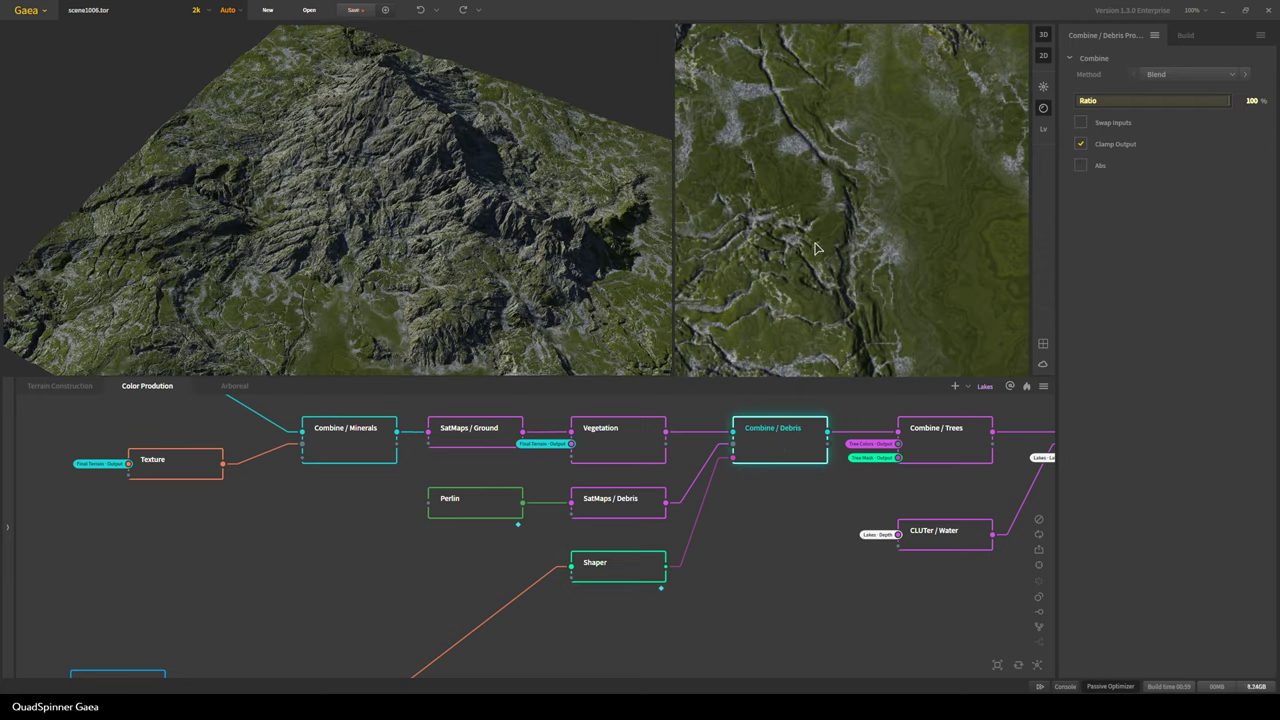
{"action": "scroll", "coordinate": [815, 248], "scroll_direction": "down", "scroll_amount": 4}
{"action": "middle_click_drag", "start_coordinate": [896, 154], "coordinate": [901, 228]}
{"action": "scroll", "coordinate": [900, 228], "scroll_direction": "down", "scroll_amount": 3}
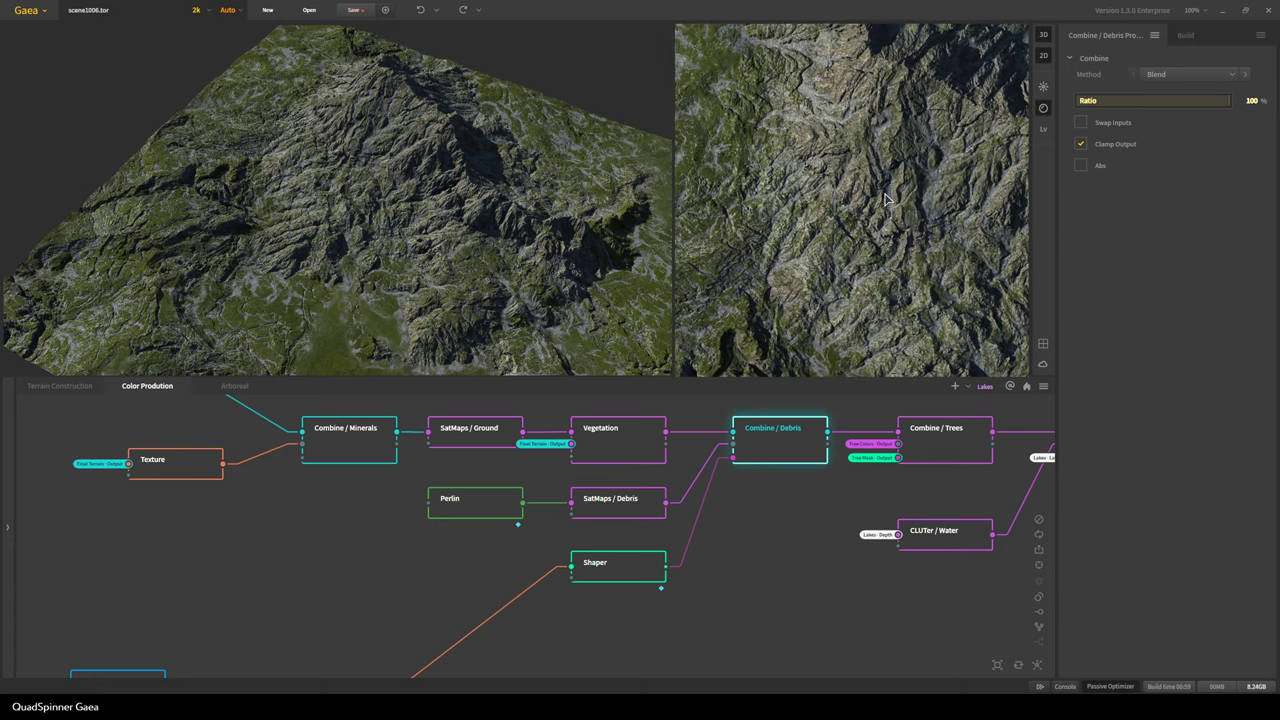
{"action": "middle_click_drag", "start_coordinate": [910, 295], "coordinate": [893, 329]}
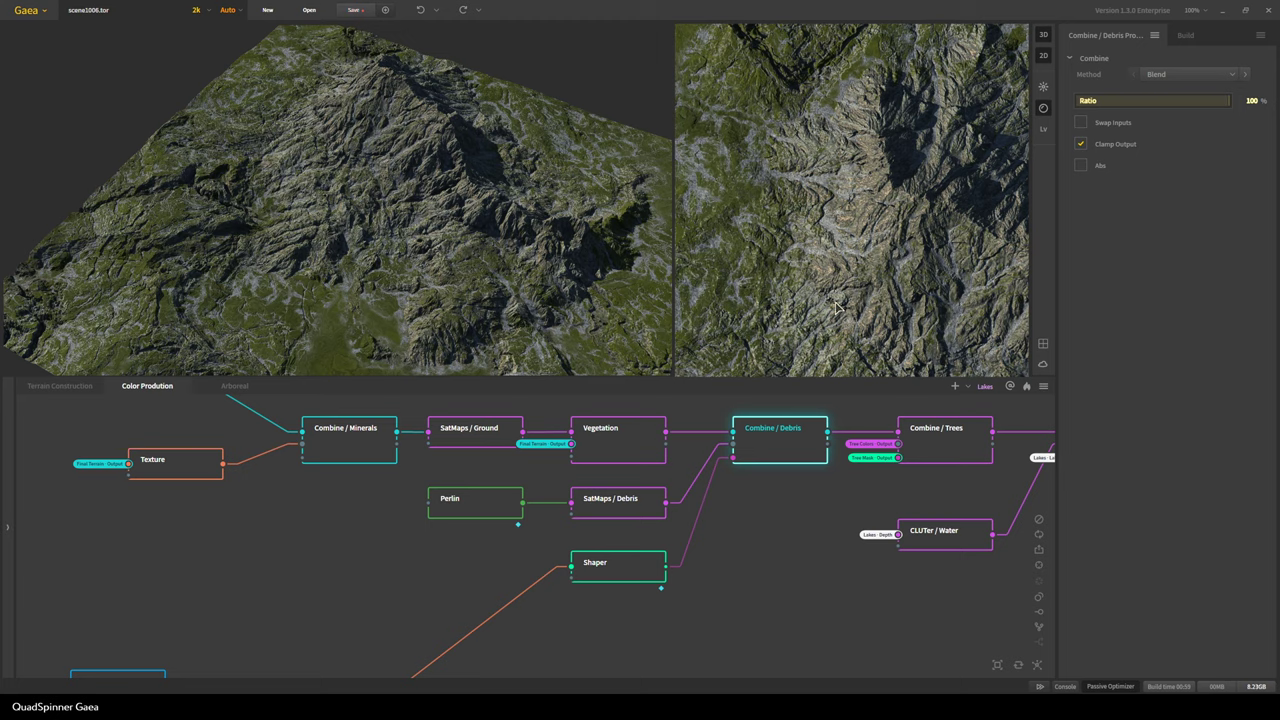
{"action": "scroll", "coordinate": [836, 307], "scroll_direction": "up", "scroll_amount": 4}
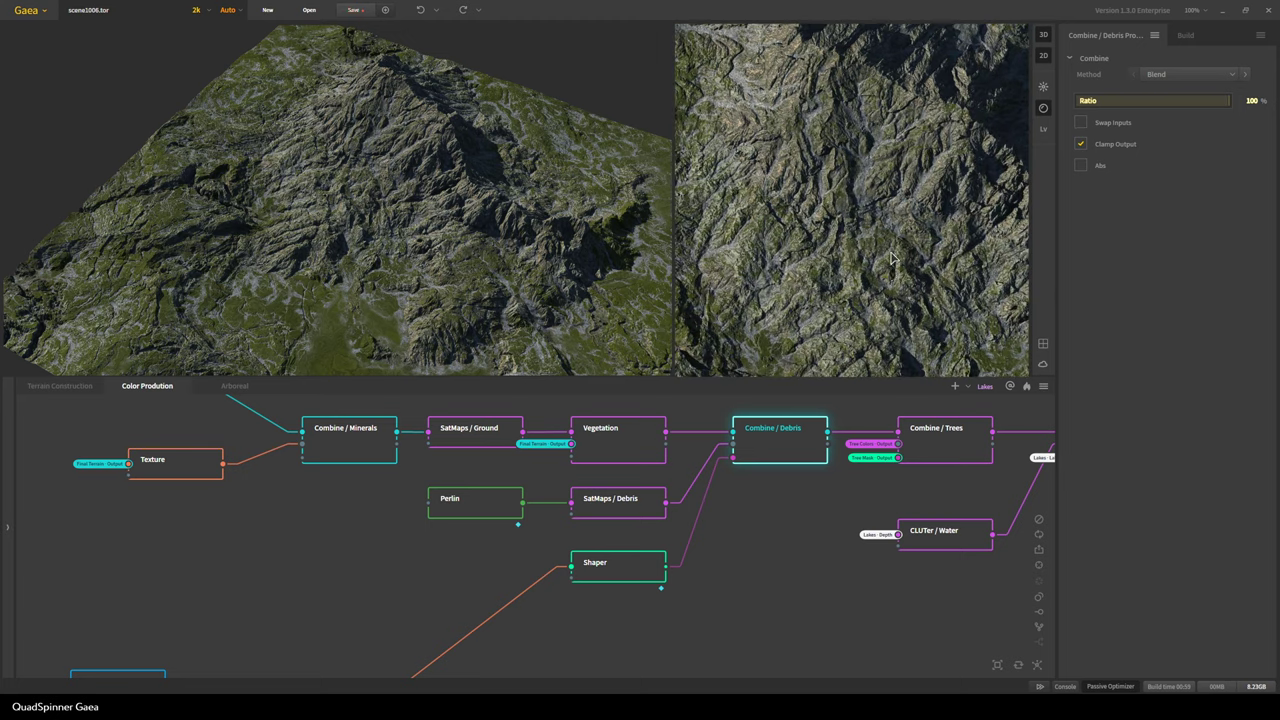
Inspect the debris coloring along the mountain's ridges, gullies and lower slopes in the 2D view
{"action": "left_click_drag", "start_coordinate": [818, 172], "coordinate": [916, 315]}
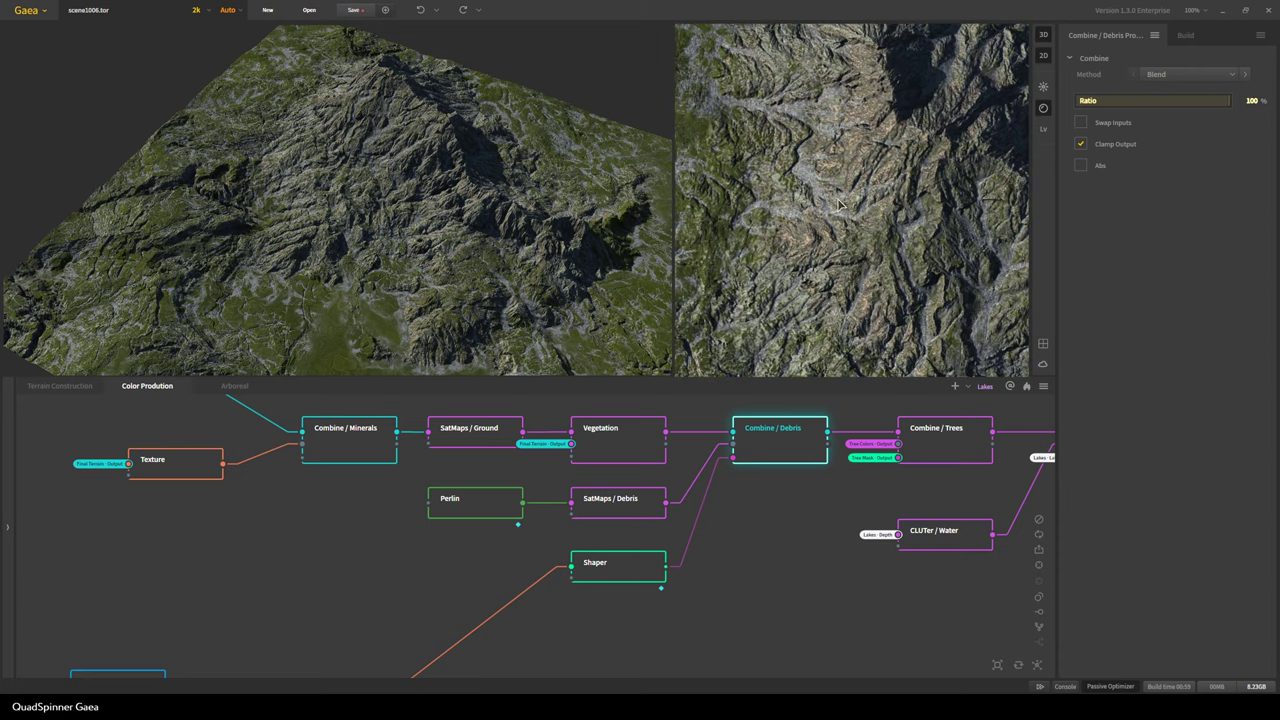
{"action": "left_click_drag", "start_coordinate": [904, 193], "coordinate": [910, 48]}
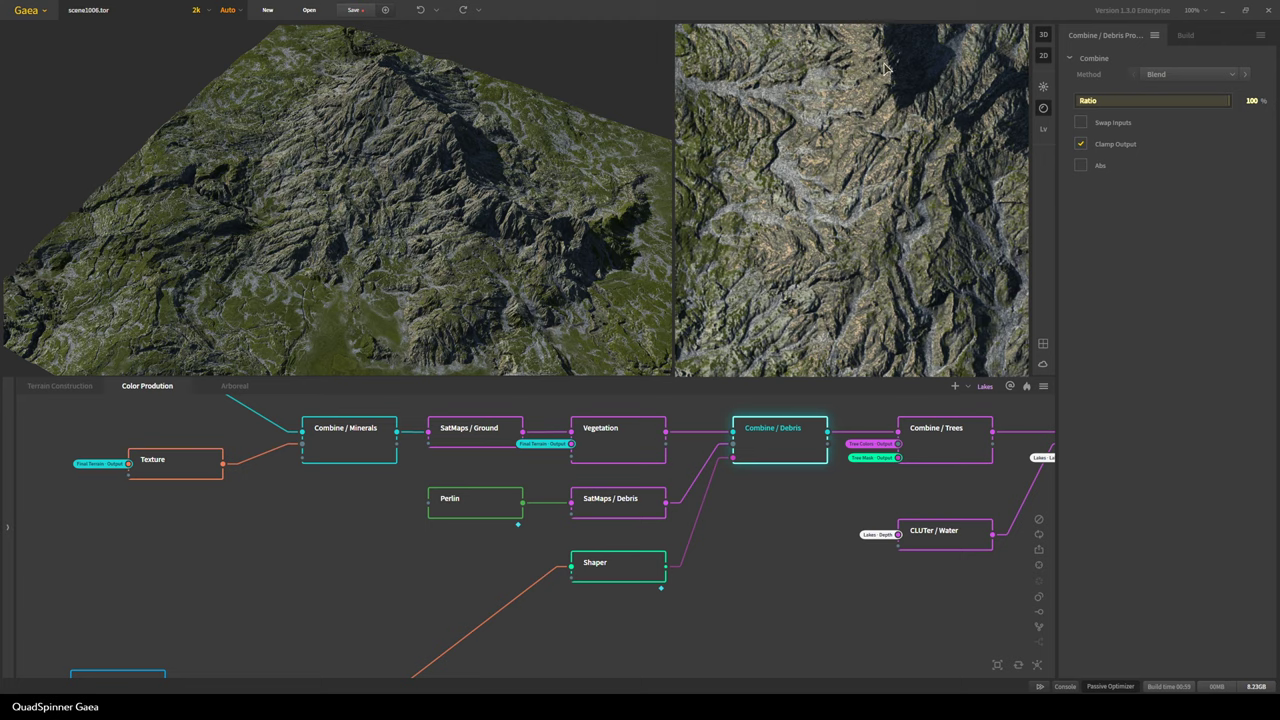
{"action": "left_click_drag", "start_coordinate": [880, 136], "coordinate": [901, 258]}
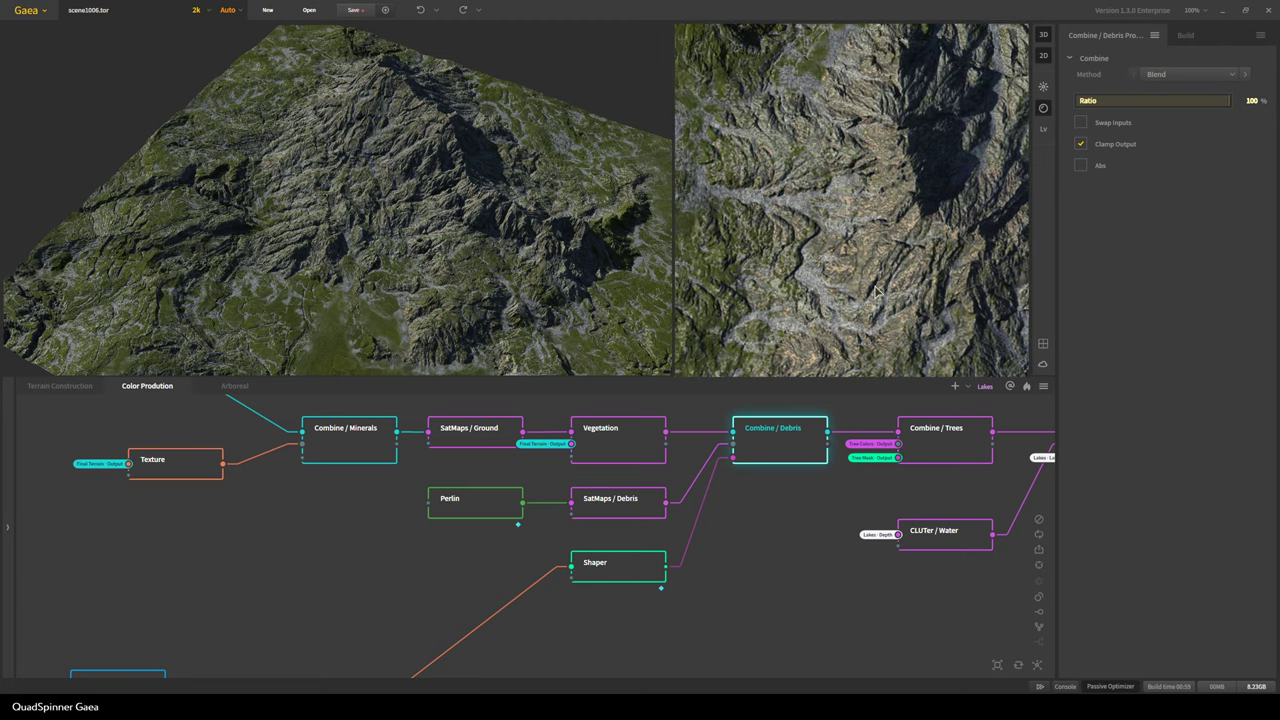
{"action": "left_click_drag", "start_coordinate": [903, 366], "coordinate": [886, 320]}
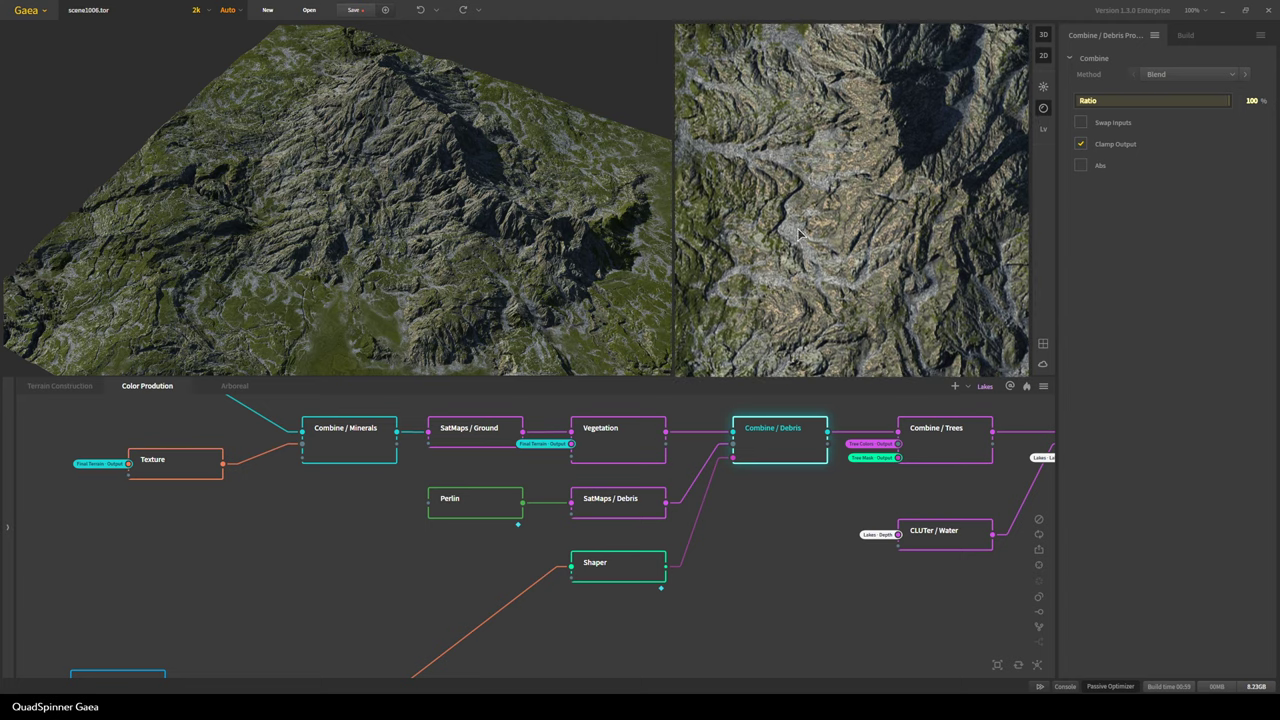
{"action": "scroll", "coordinate": [800, 250], "scroll_direction": "up", "scroll_amount": 4}
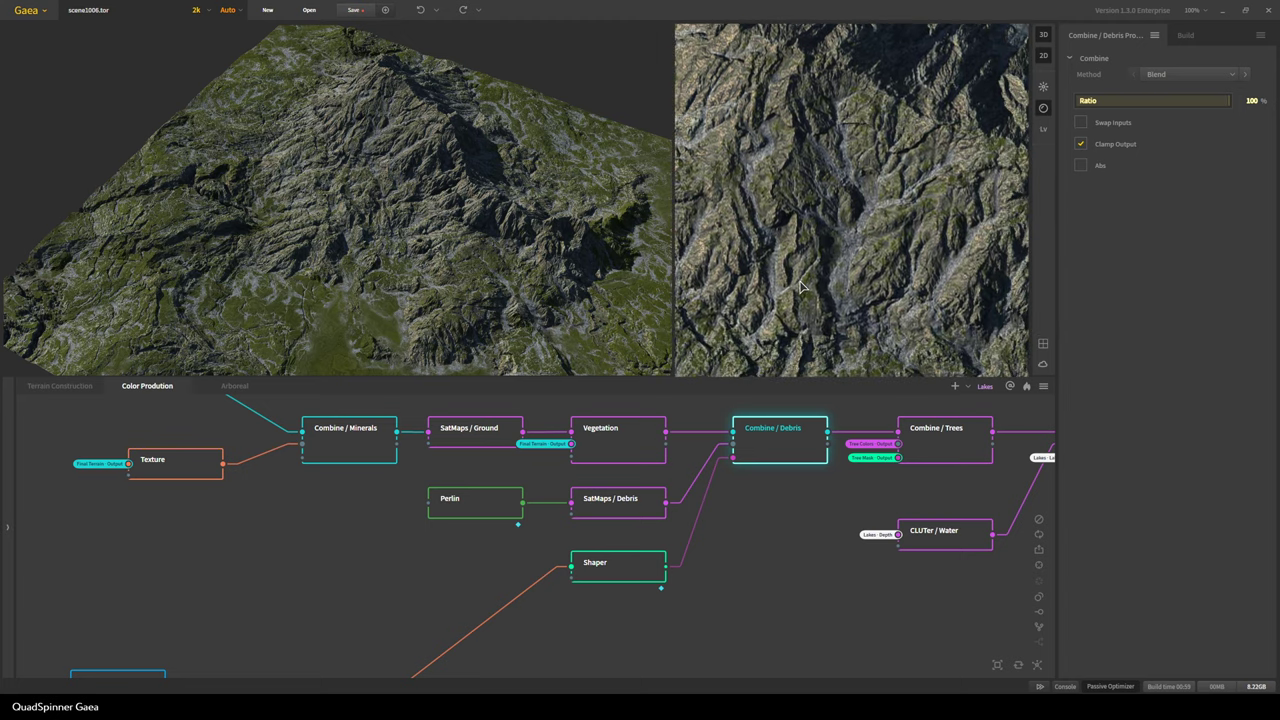
{"action": "left_click_drag", "start_coordinate": [995, 317], "coordinate": [953, 164]}
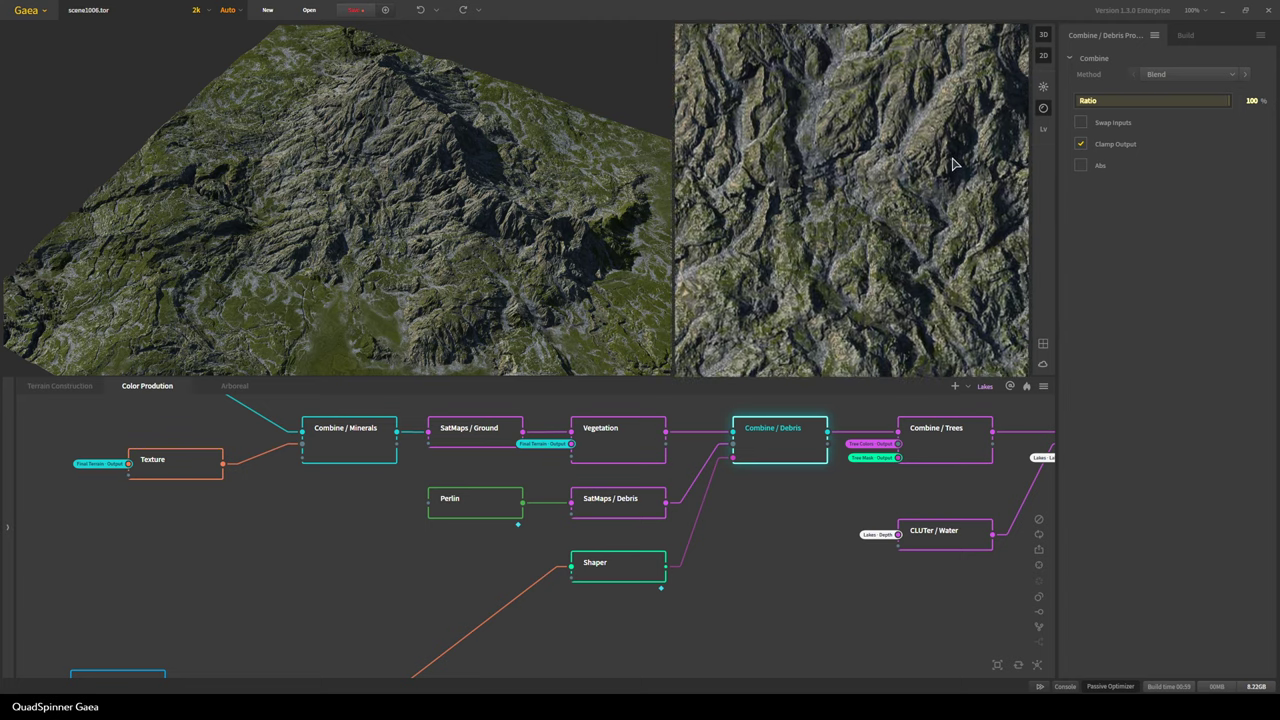
{"action": "scroll", "coordinate": [952, 157], "scroll_direction": "down", "scroll_amount": 3}
{"action": "left_click_drag", "start_coordinate": [867, 228], "coordinate": [849, 286]}
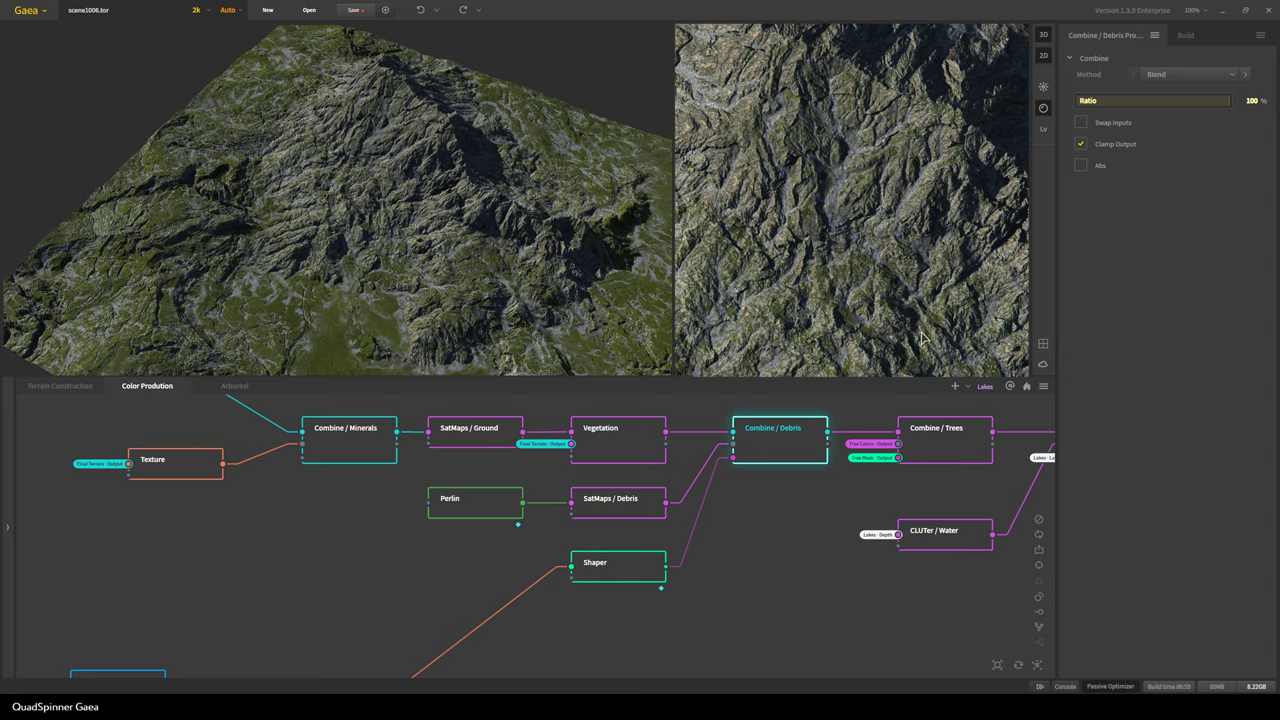
{"action": "scroll", "coordinate": [939, 323], "scroll_direction": "down", "scroll_amount": 3}
{"action": "left_click_drag", "start_coordinate": [939, 323], "coordinate": [904, 316]}
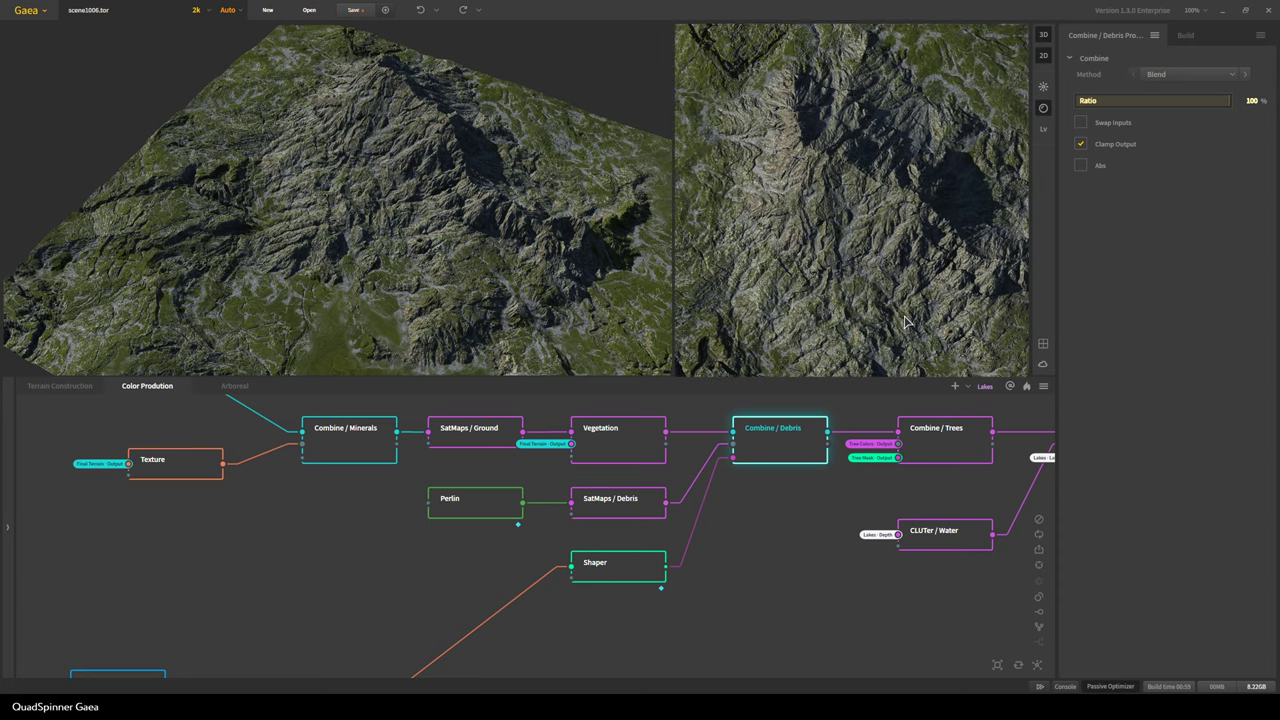
Preview the Combine / Trees node and view its coloring across the terrain from a low 3D angle
{"action": "left_click_drag", "start_coordinate": [418, 319], "coordinate": [390, 255]}
{"action": "scroll", "coordinate": [390, 255], "scroll_direction": "down", "scroll_amount": 2}
{"action": "middle_click_drag", "start_coordinate": [650, 583], "coordinate": [730, 598]}
{"action": "scroll", "coordinate": [722, 608], "scroll_direction": "down", "scroll_amount": 1}
{"action": "middle_click_drag", "start_coordinate": [795, 623], "coordinate": [847, 546]}
{"action": "scroll", "coordinate": [847, 546], "scroll_direction": "down", "scroll_amount": 2}
{"action": "middle_click_drag", "start_coordinate": [792, 505], "coordinate": [578, 566]}
{"action": "scroll", "coordinate": [761, 518], "scroll_direction": "up", "scroll_amount": 3}
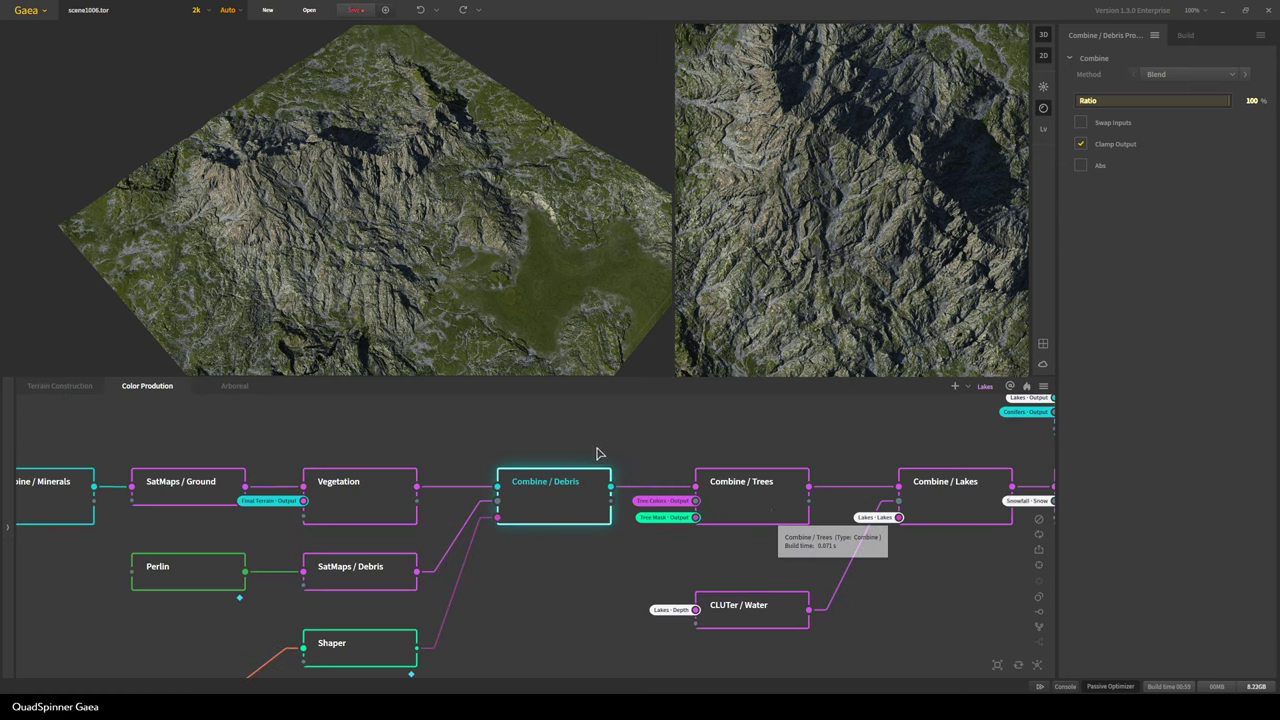
{"action": "left_click", "coordinate": [735, 516]}
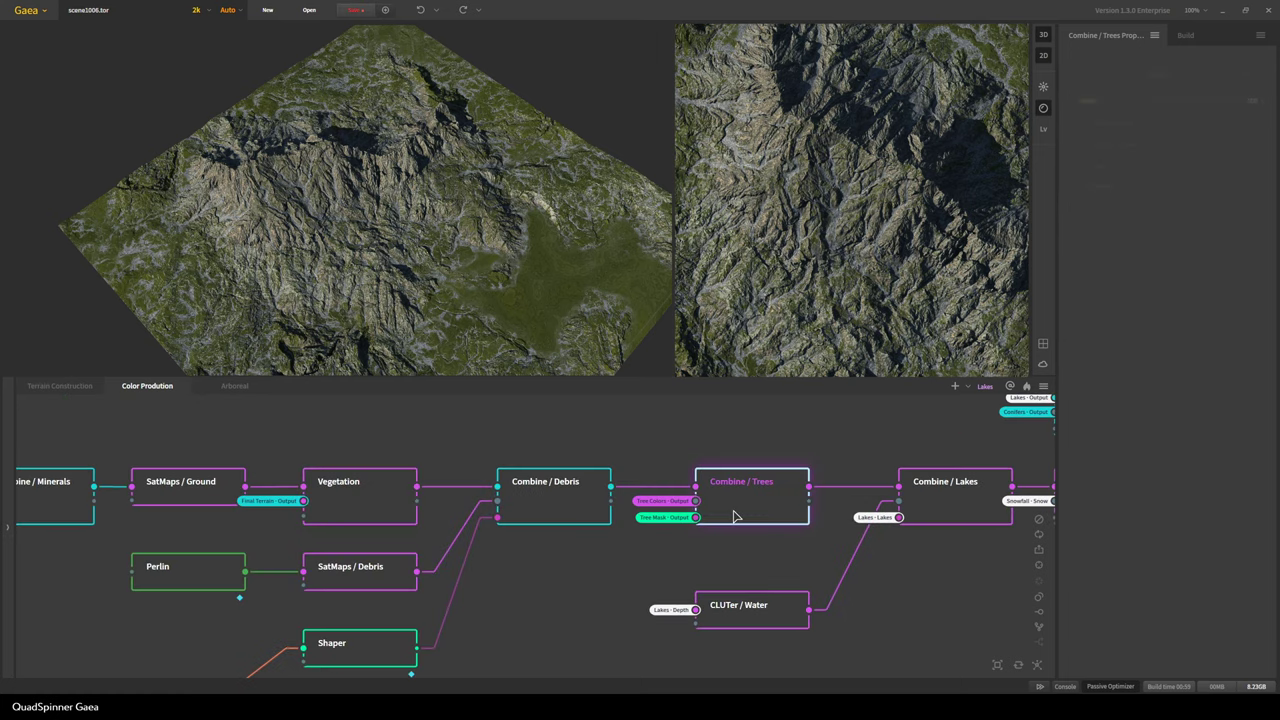
{"action": "left_click_drag", "start_coordinate": [421, 303], "coordinate": [366, 386]}
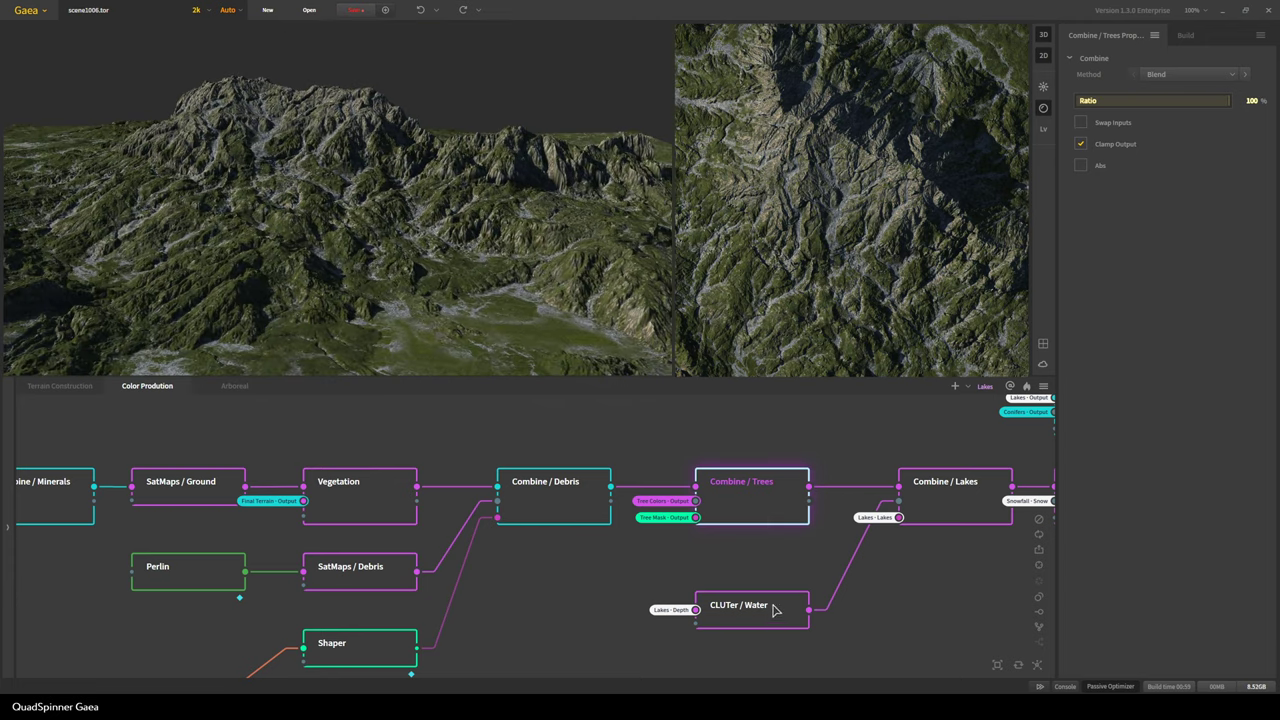
Set the Tree Output node as the preview underlay and examine the Combine / Trees coloring over it in 3D
{"action": "left_click_drag", "start_coordinate": [885, 470], "coordinate": [660, 546]}
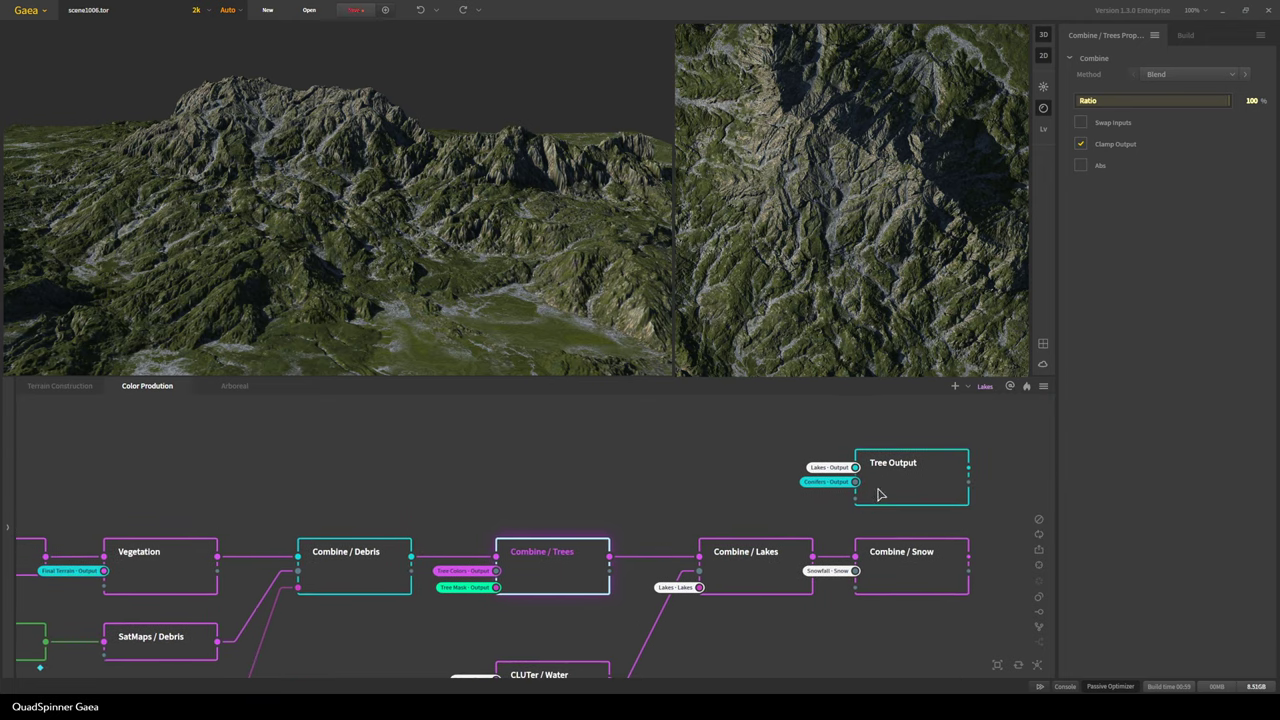
{"action": "left_click", "coordinate": [897, 486]}
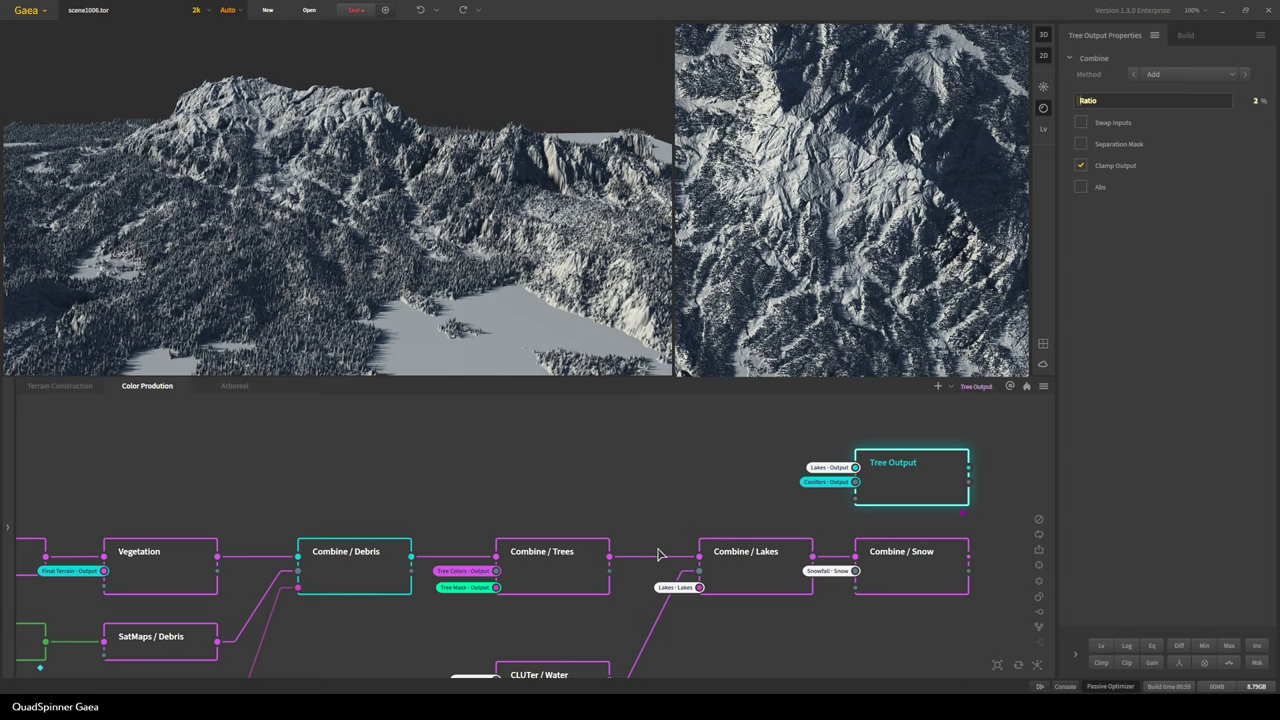
{"action": "left_click", "coordinate": [529, 570]}
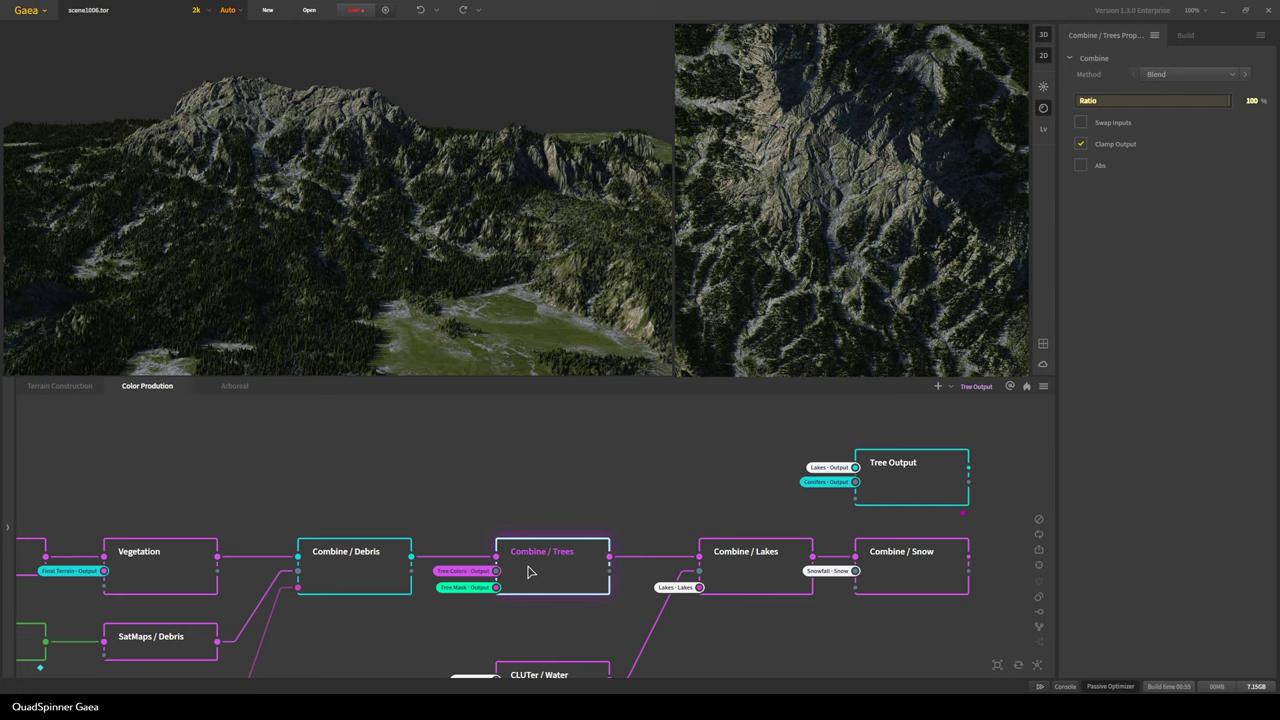
{"action": "scroll", "coordinate": [397, 354], "scroll_direction": "down", "scroll_amount": 4}
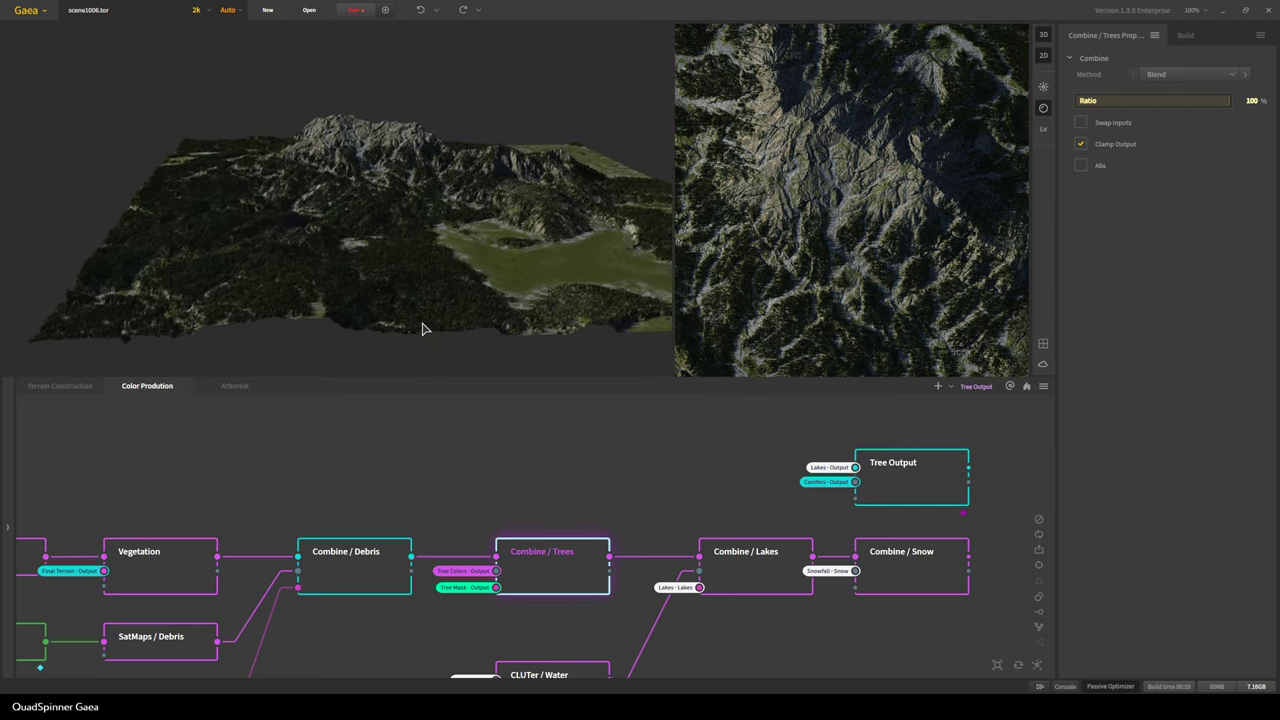
{"action": "left_click_drag", "start_coordinate": [397, 354], "coordinate": [424, 237]}
{"action": "scroll", "coordinate": [466, 308], "scroll_direction": "up", "scroll_amount": 5}
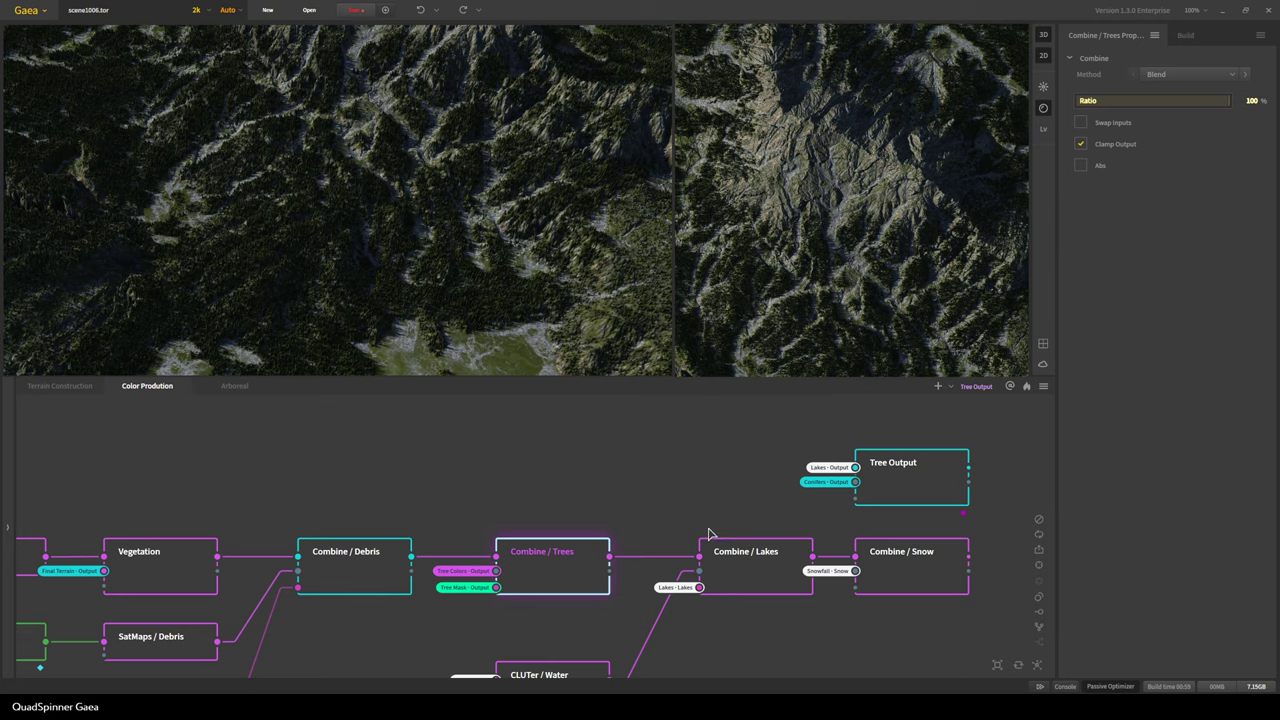
Compare the Combine / Debris coloring with the Combine / Trees coloring on the whole forested terrain
{"action": "middle_click_drag", "start_coordinate": [654, 506], "coordinate": [744, 458]}
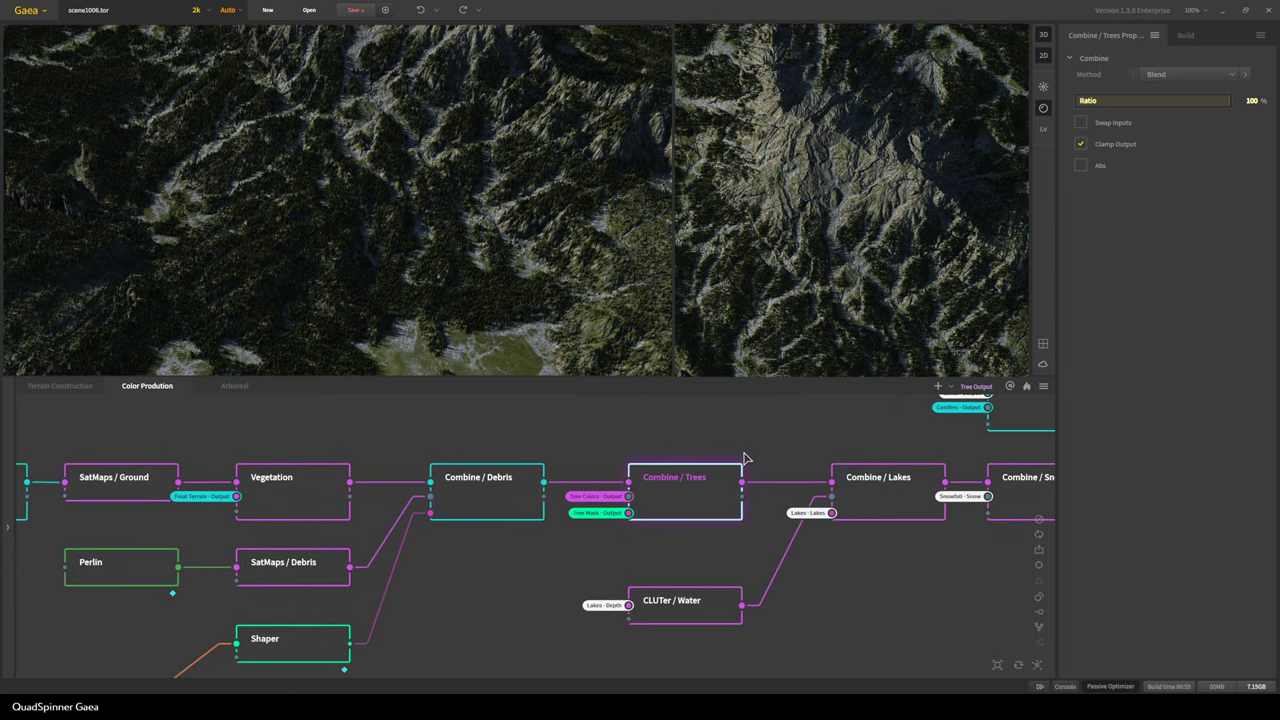
{"action": "scroll", "coordinate": [381, 165], "scroll_direction": "down", "scroll_amount": 5}
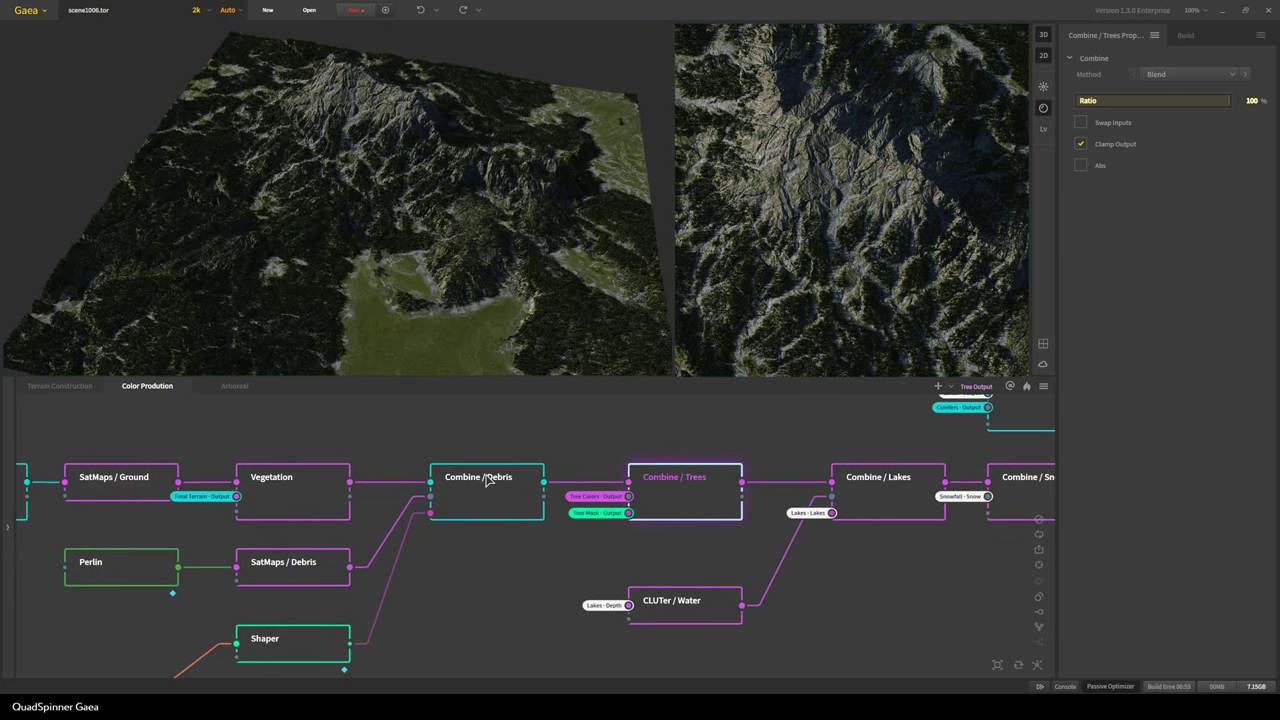
{"action": "left_click", "coordinate": [488, 481]}
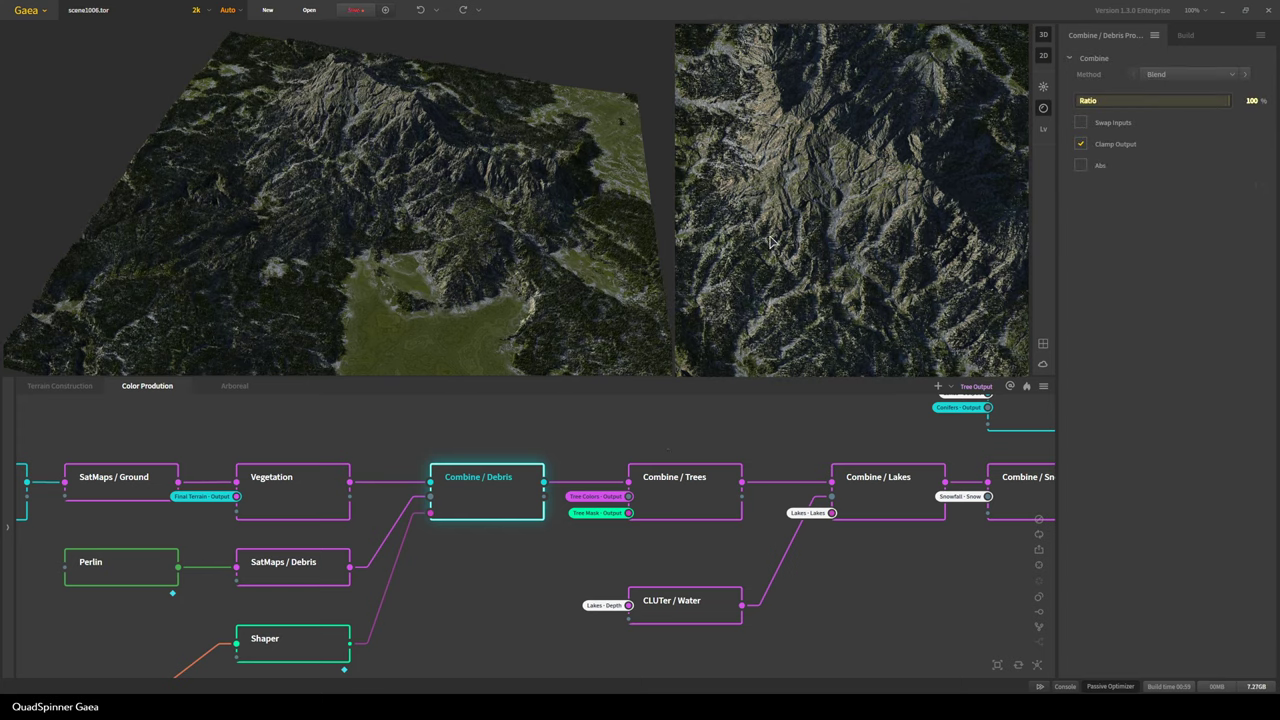
{"action": "left_click", "coordinate": [678, 516]}
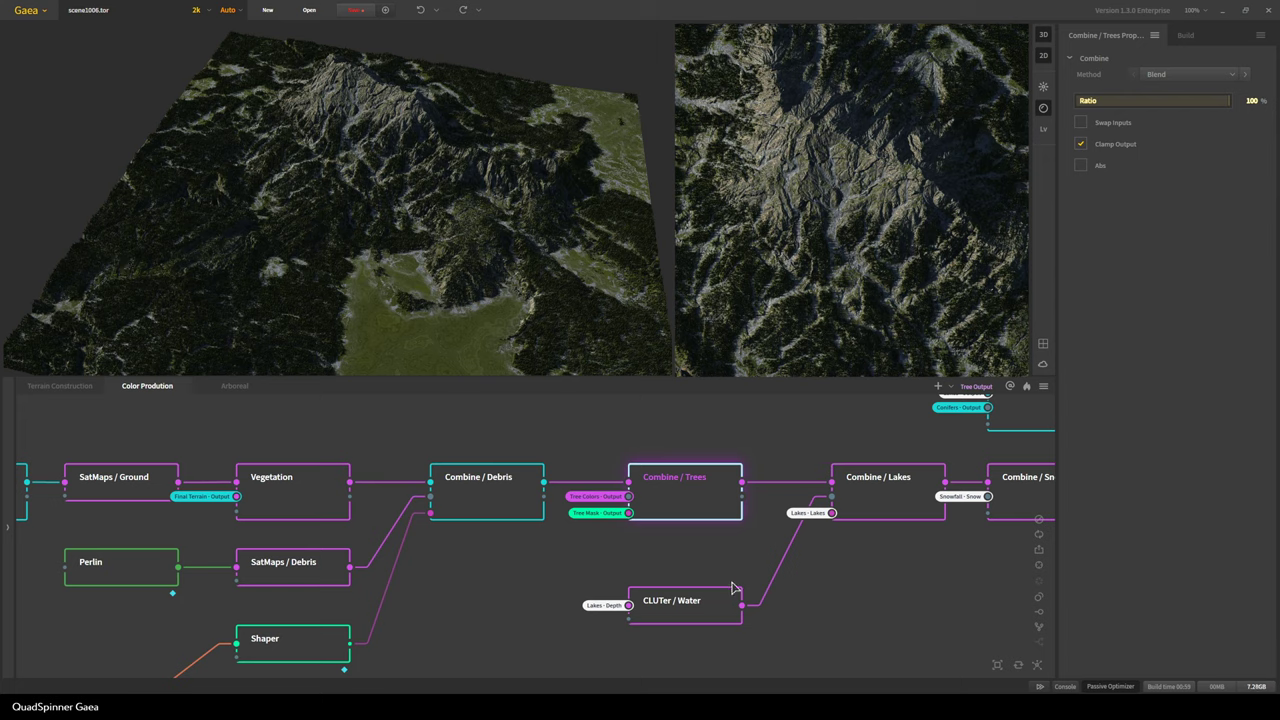
Preview the Combine / Lakes water up close and check the color stops of the CLUTer / Water gradient
{"action": "left_click", "coordinate": [910, 483]}
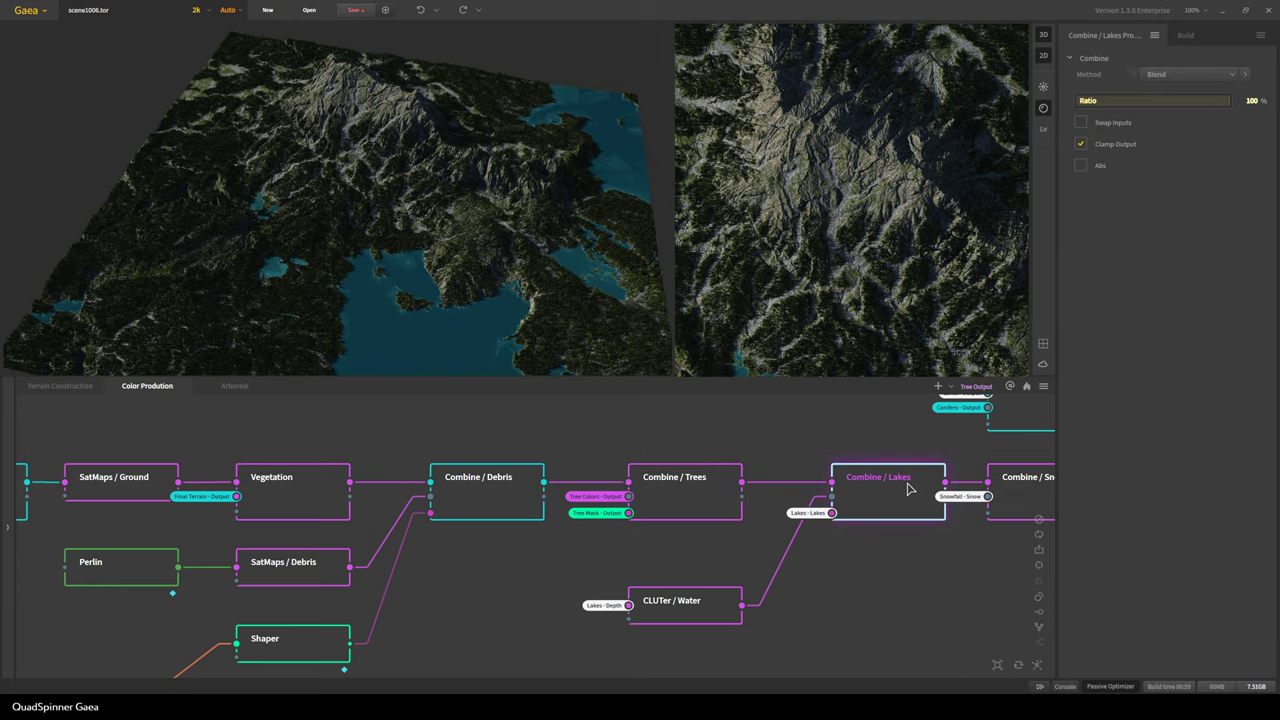
{"action": "scroll", "coordinate": [430, 328], "scroll_direction": "up", "scroll_amount": 6}
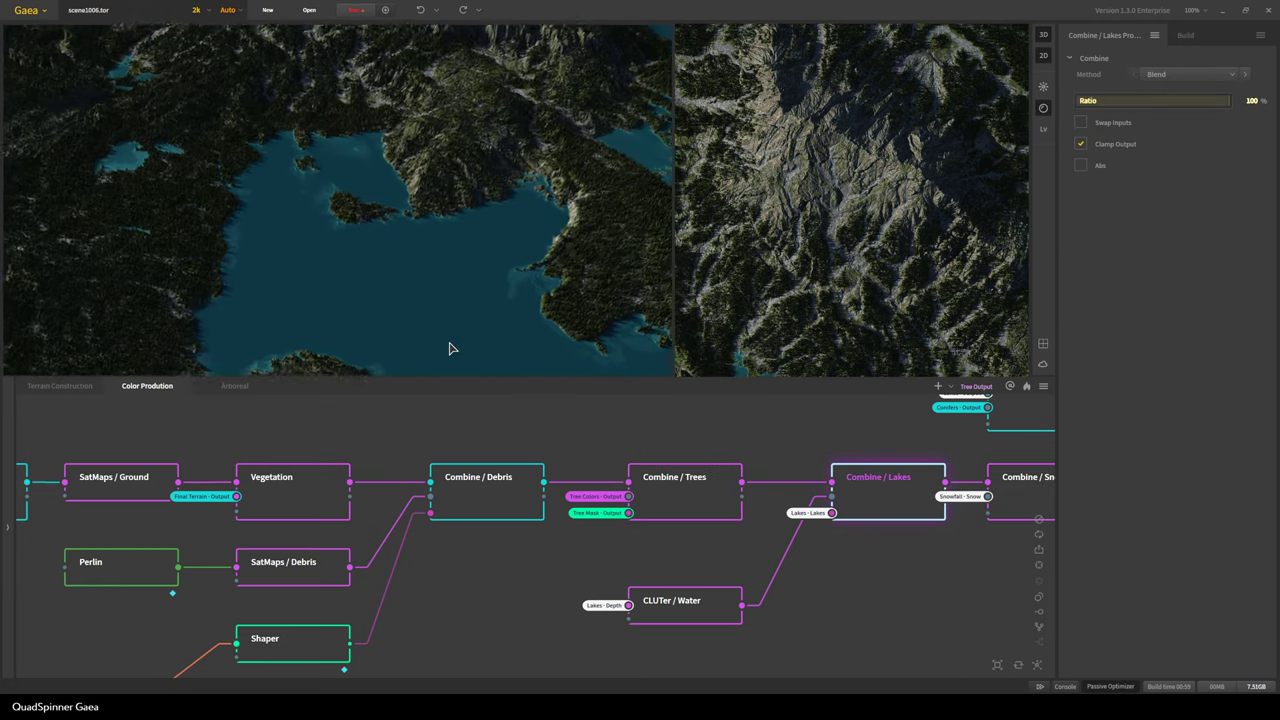
{"action": "left_click", "coordinate": [689, 607]}
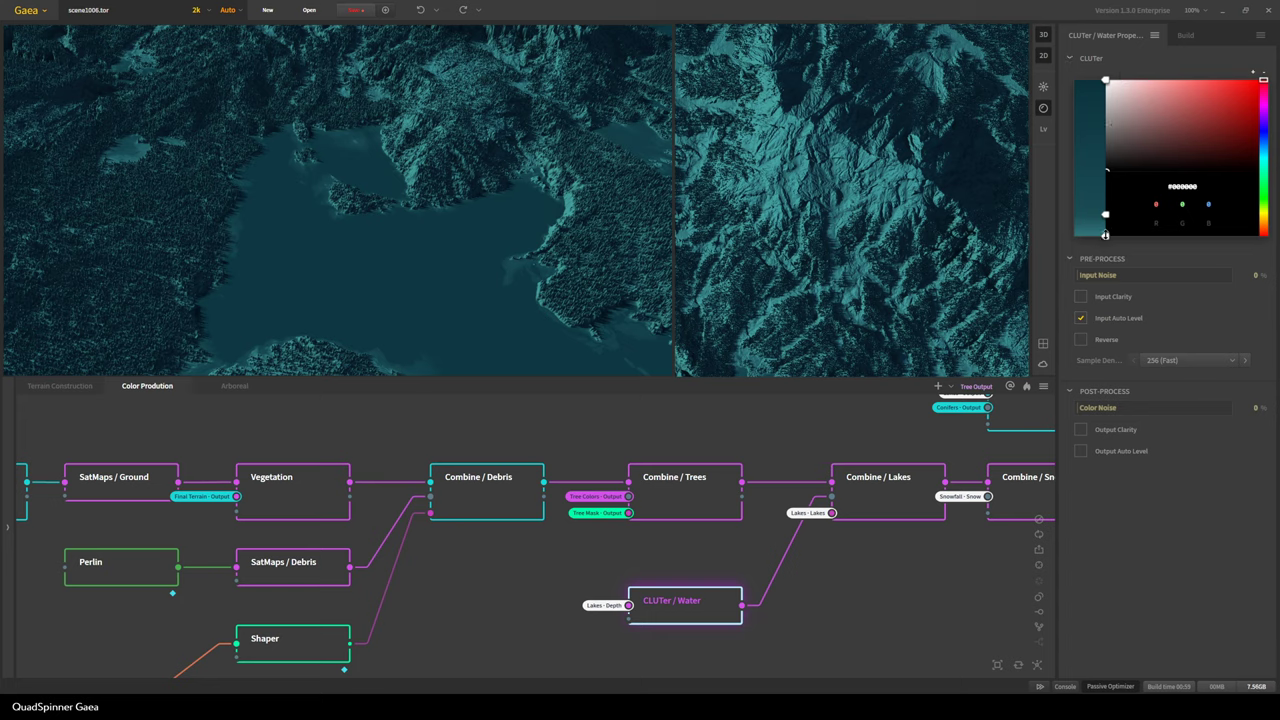
{"action": "left_click", "coordinate": [1105, 234]}
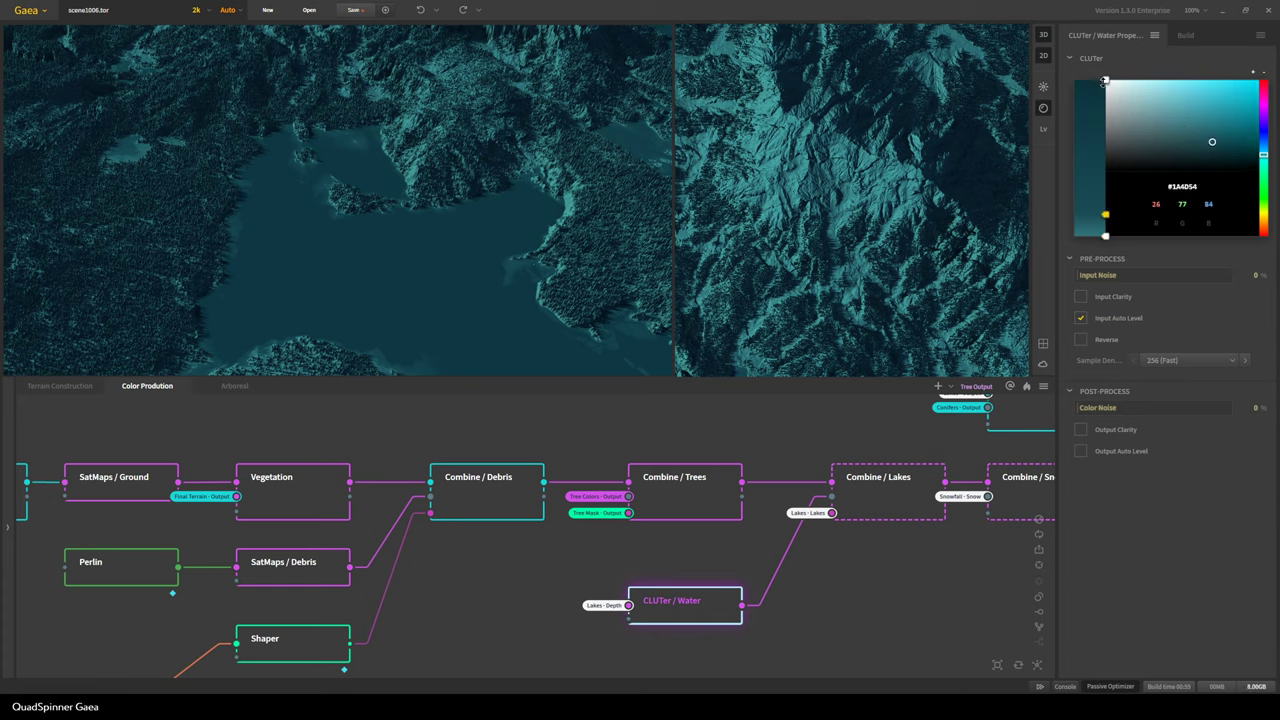
{"action": "left_click", "coordinate": [1105, 80]}
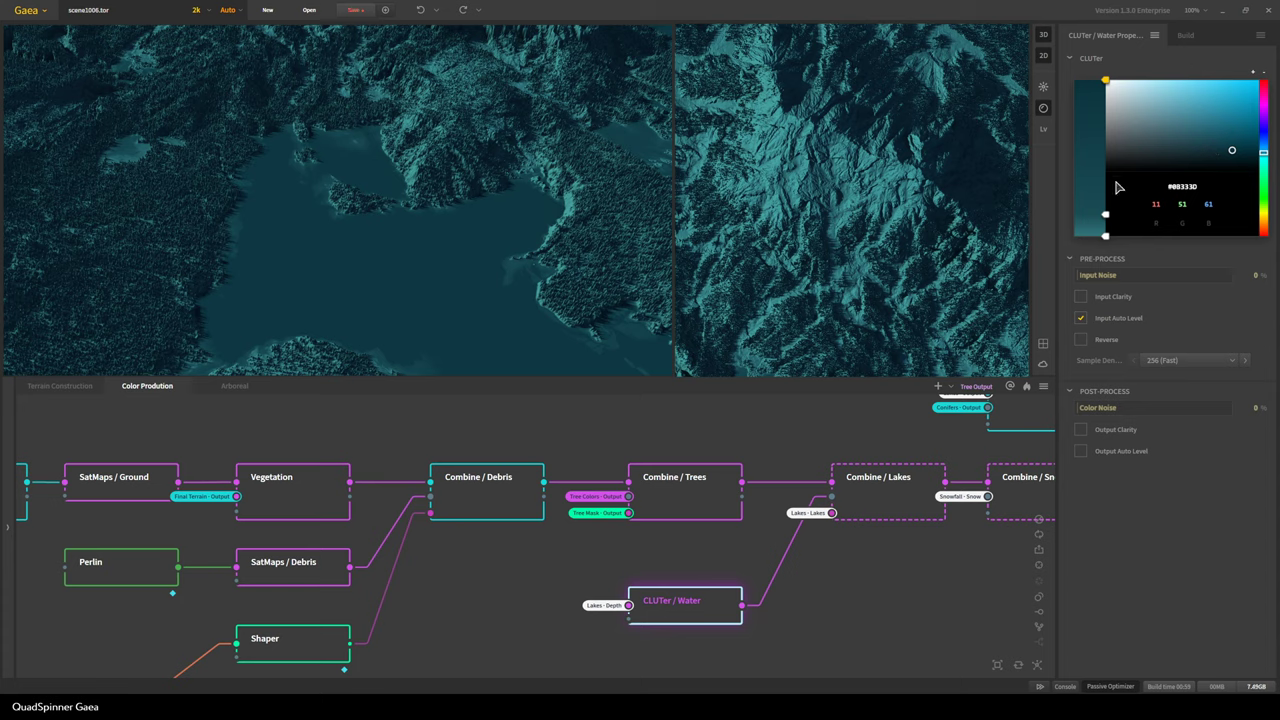
Move the CLUTer / Water gradient's #1A4D54 stop to about the gradient's middle and inspect the lake's shallow areas in 3D
{"action": "left_click_drag", "start_coordinate": [1105, 214], "coordinate": [1105, 152]}
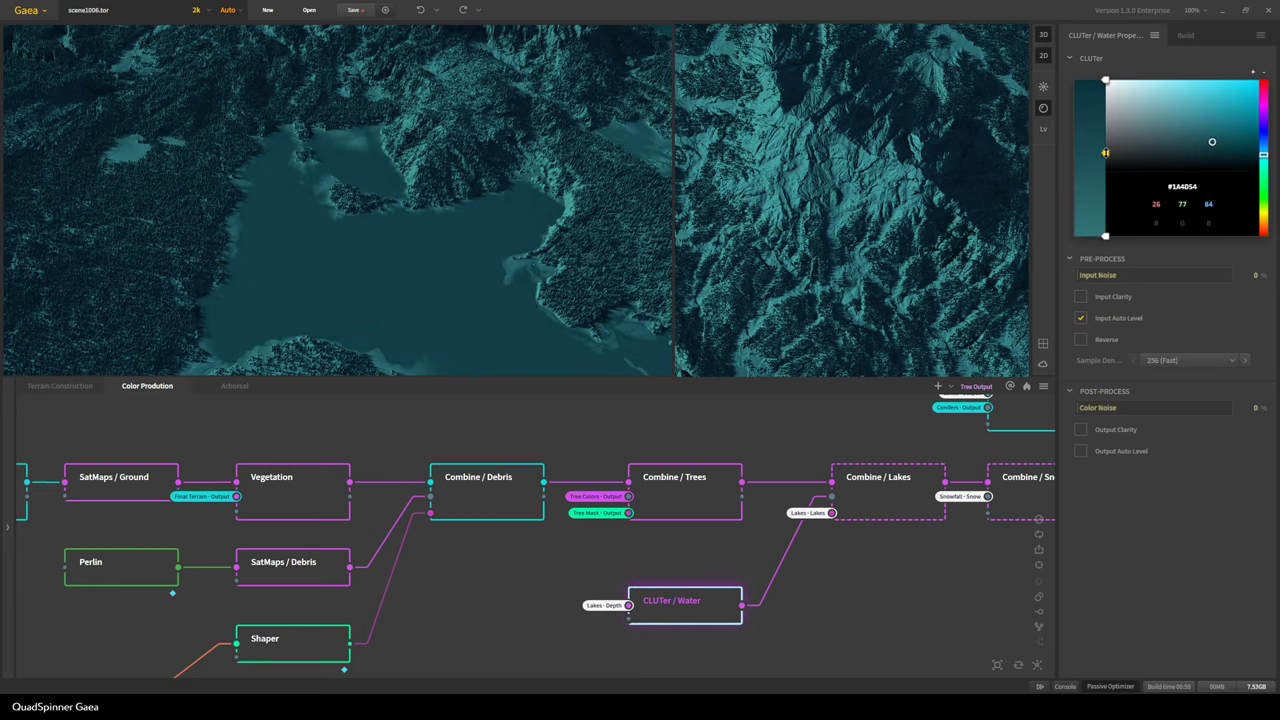
{"action": "middle_click_drag", "start_coordinate": [485, 303], "coordinate": [459, 228]}
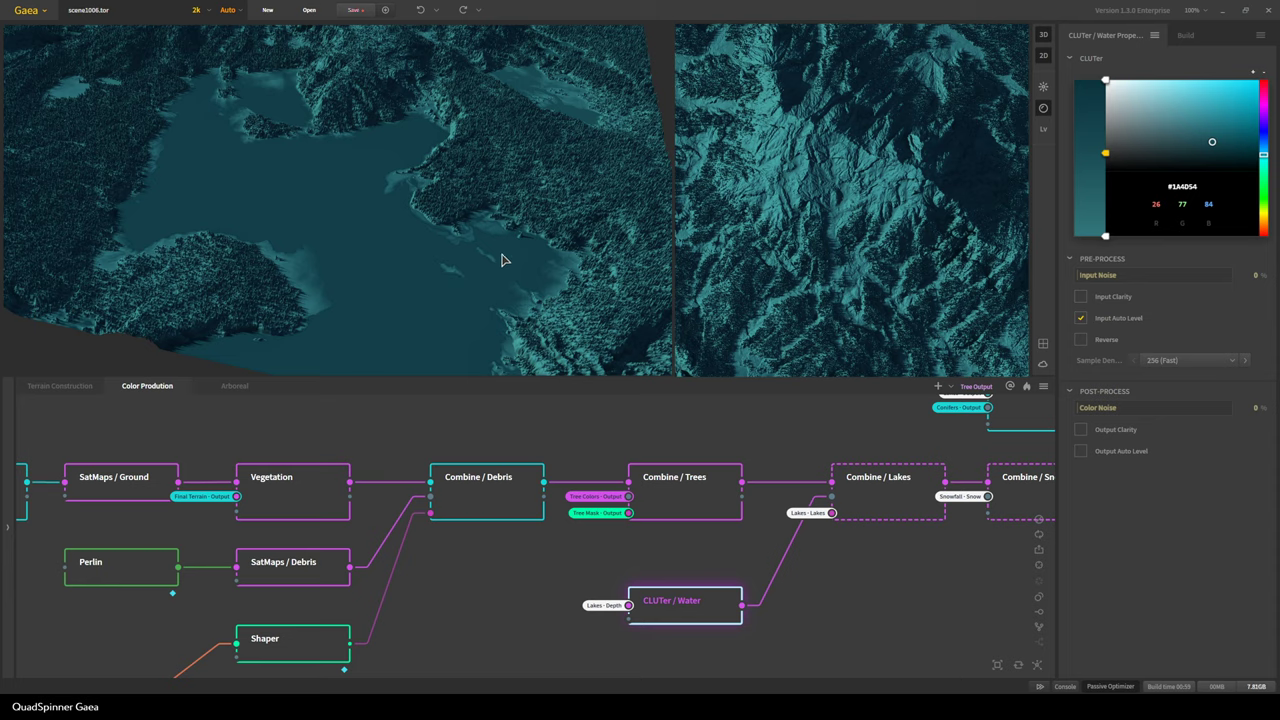
{"action": "left_click_drag", "start_coordinate": [505, 322], "coordinate": [478, 244]}
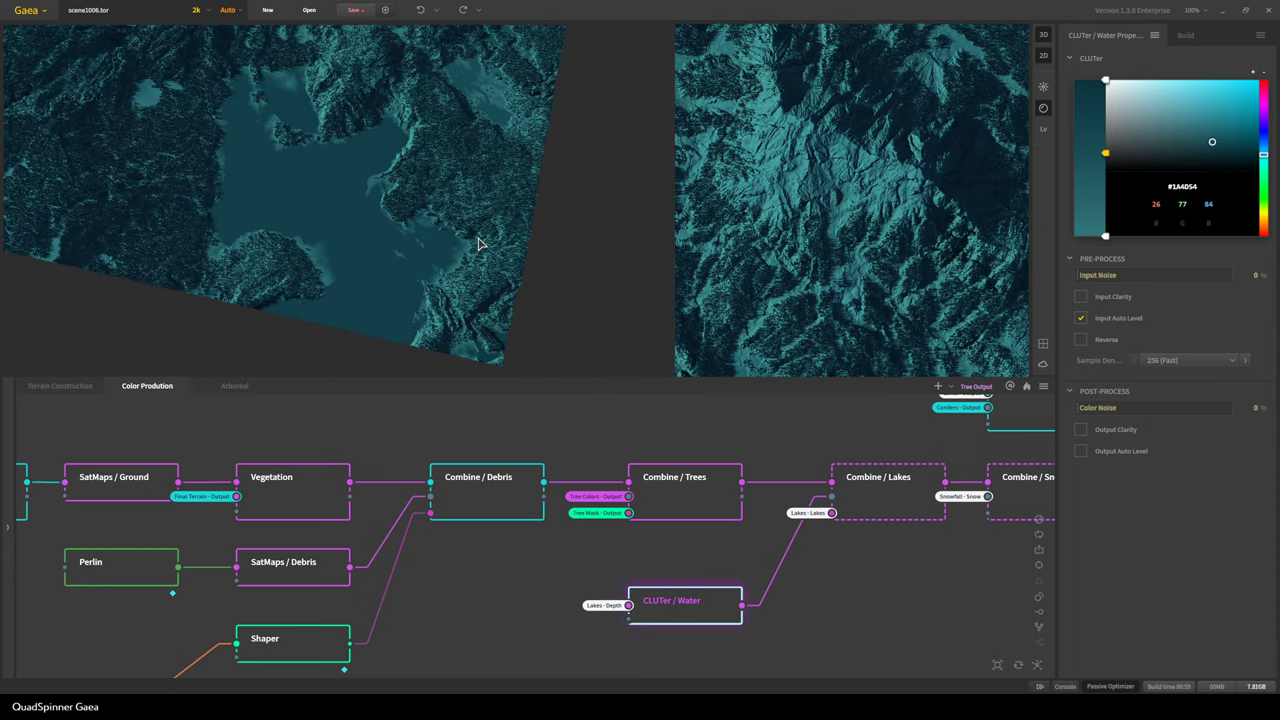
{"action": "scroll", "coordinate": [452, 268], "scroll_direction": "up", "scroll_amount": 3}
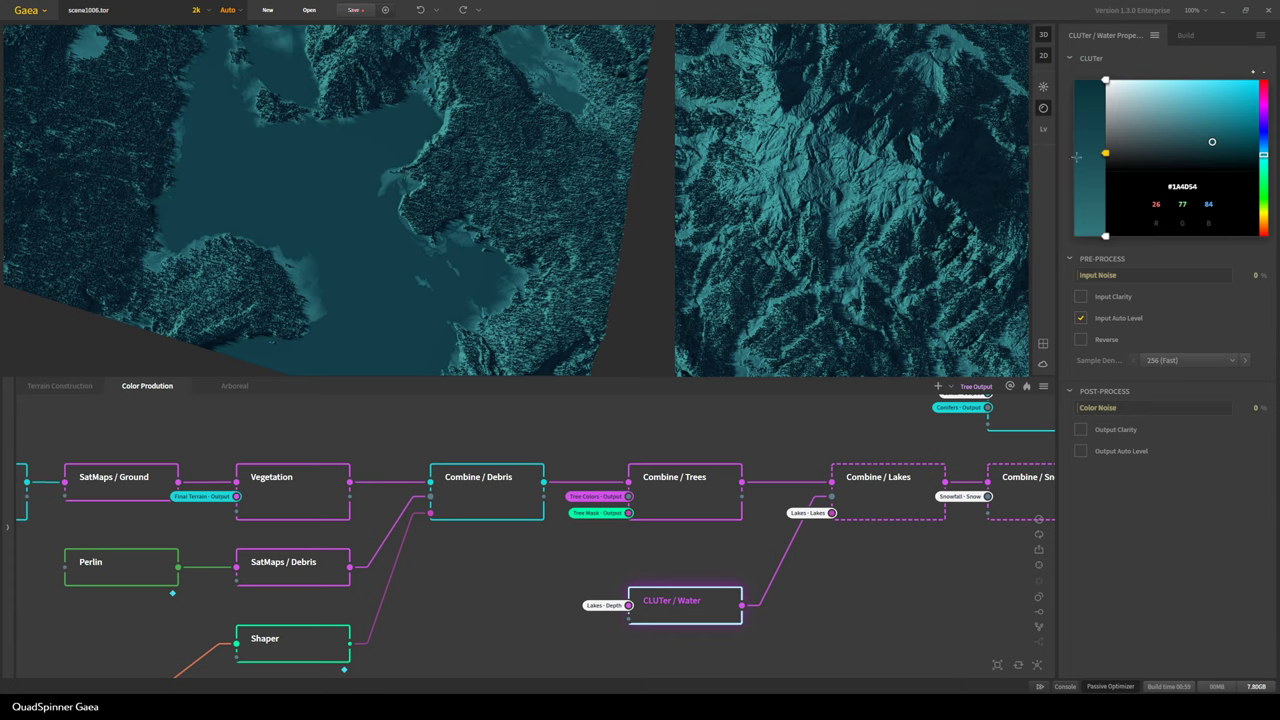
Move the CLUTer / Water gradient's #1A4D54 stop close to the light end and the #0B333D stop to about a third of the gradient
{"action": "left_click_drag", "start_coordinate": [1106, 203], "coordinate": [1106, 210]}
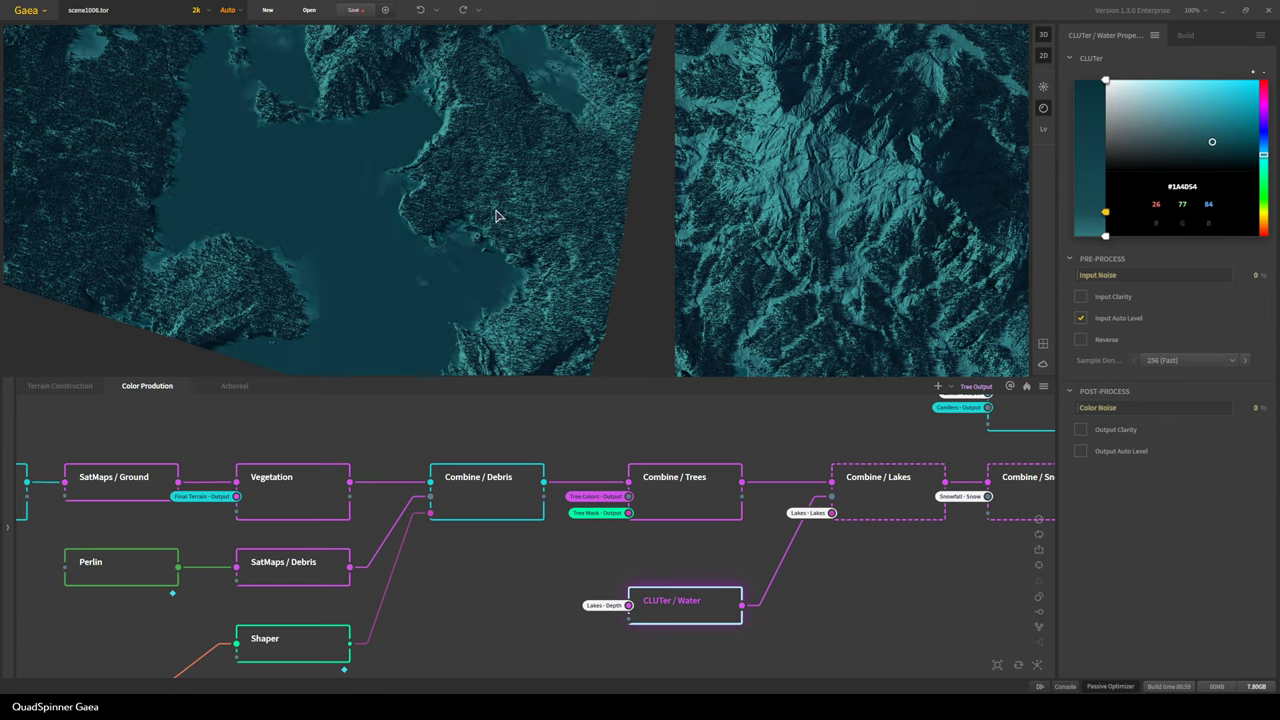
{"action": "left_click_drag", "start_coordinate": [1104, 212], "coordinate": [1104, 216]}
{"action": "left_click_drag", "start_coordinate": [1104, 82], "coordinate": [1104, 130]}
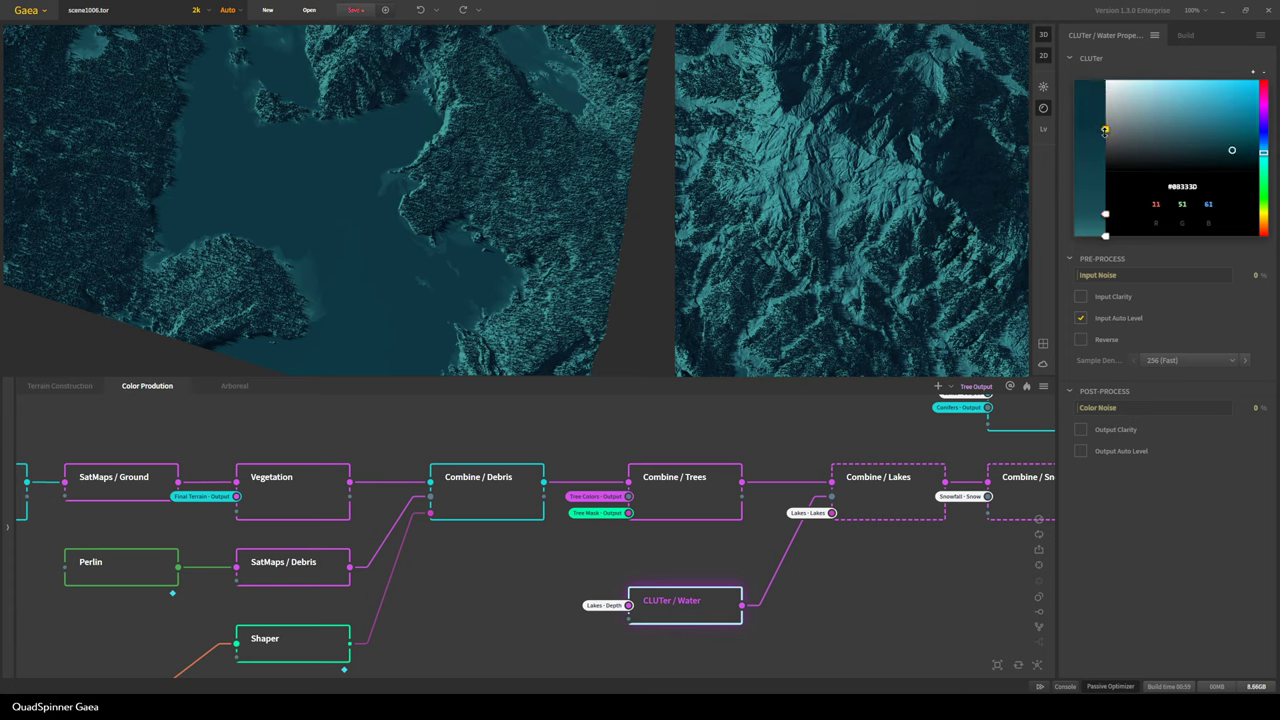
{"action": "left_click", "coordinate": [1106, 220]}
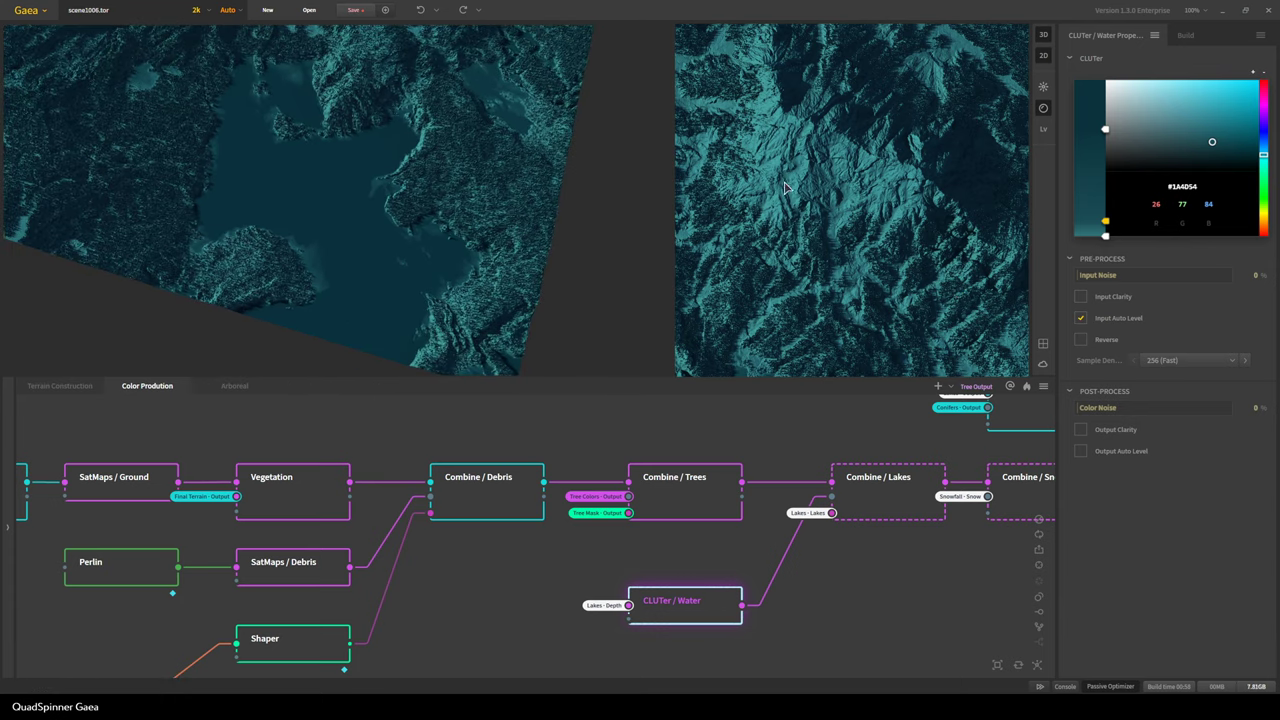
{"action": "left_click_drag", "start_coordinate": [240, 185], "coordinate": [338, 257]}
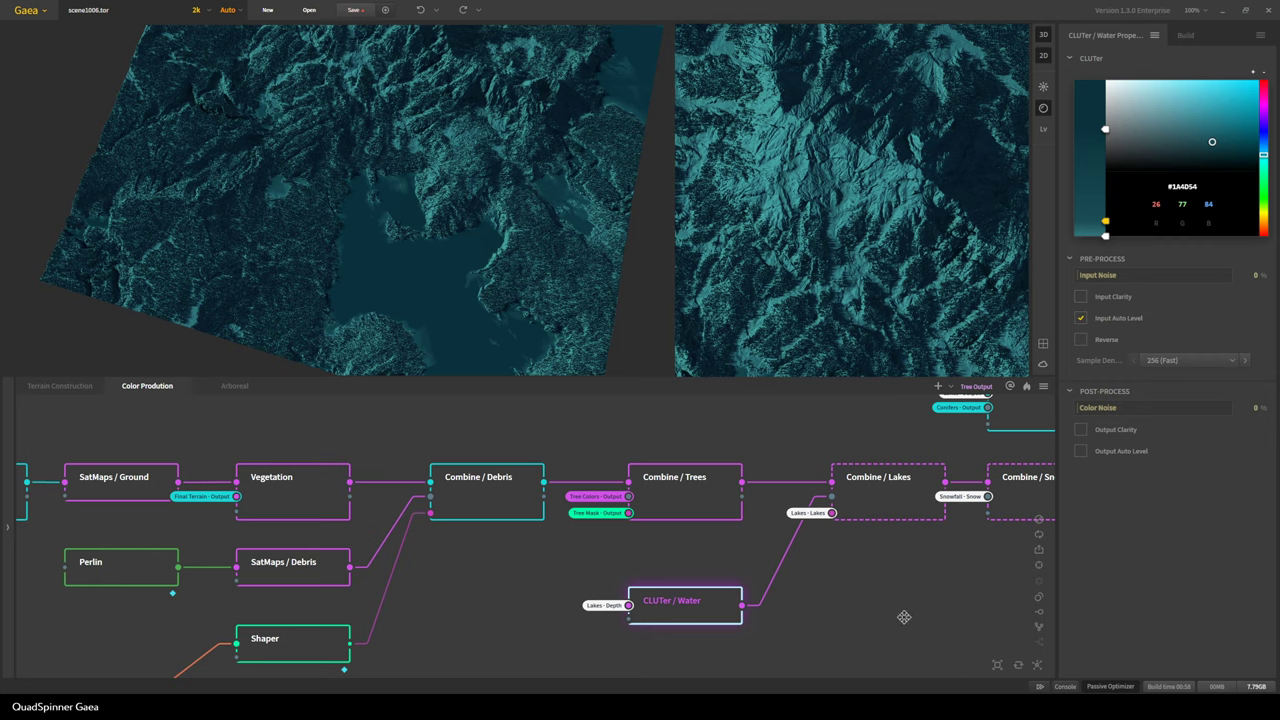
Preview the Combine / Lakes node and examine the recolored lakes within the forested terrain in 3D and 2D
{"action": "left_click_drag", "start_coordinate": [903, 617], "coordinate": [881, 621]}
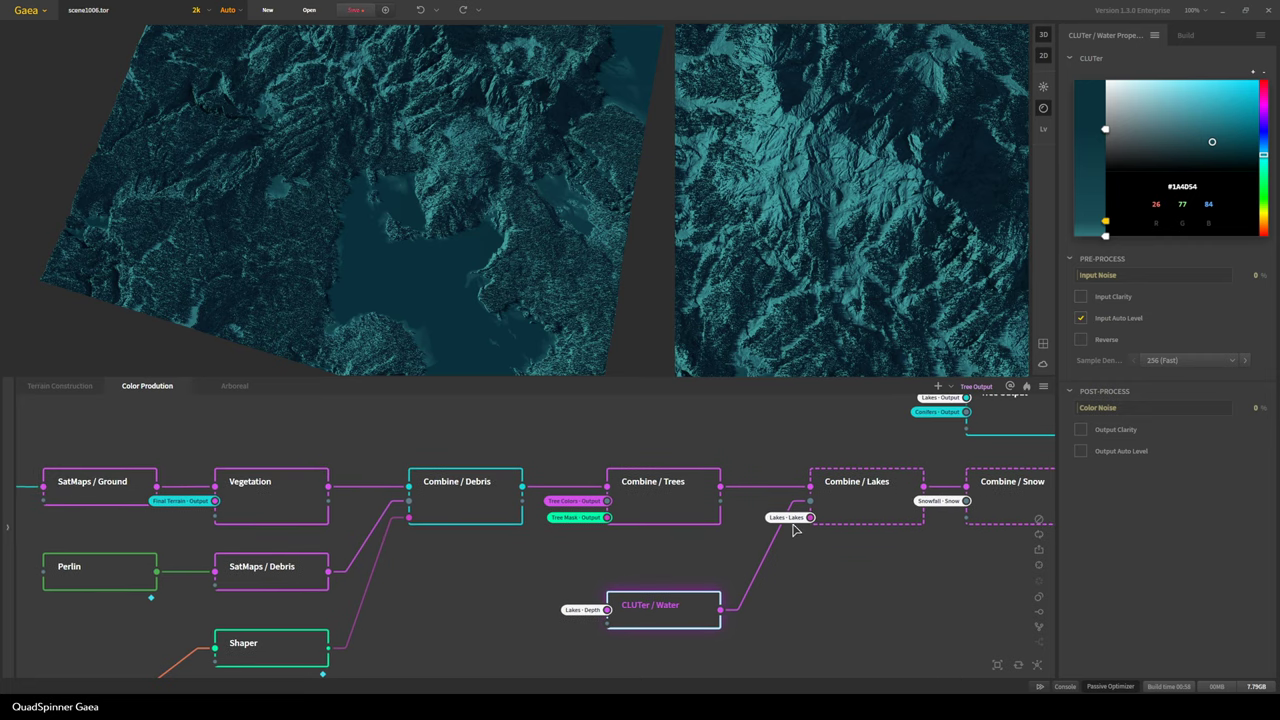
{"action": "left_click", "coordinate": [874, 505]}
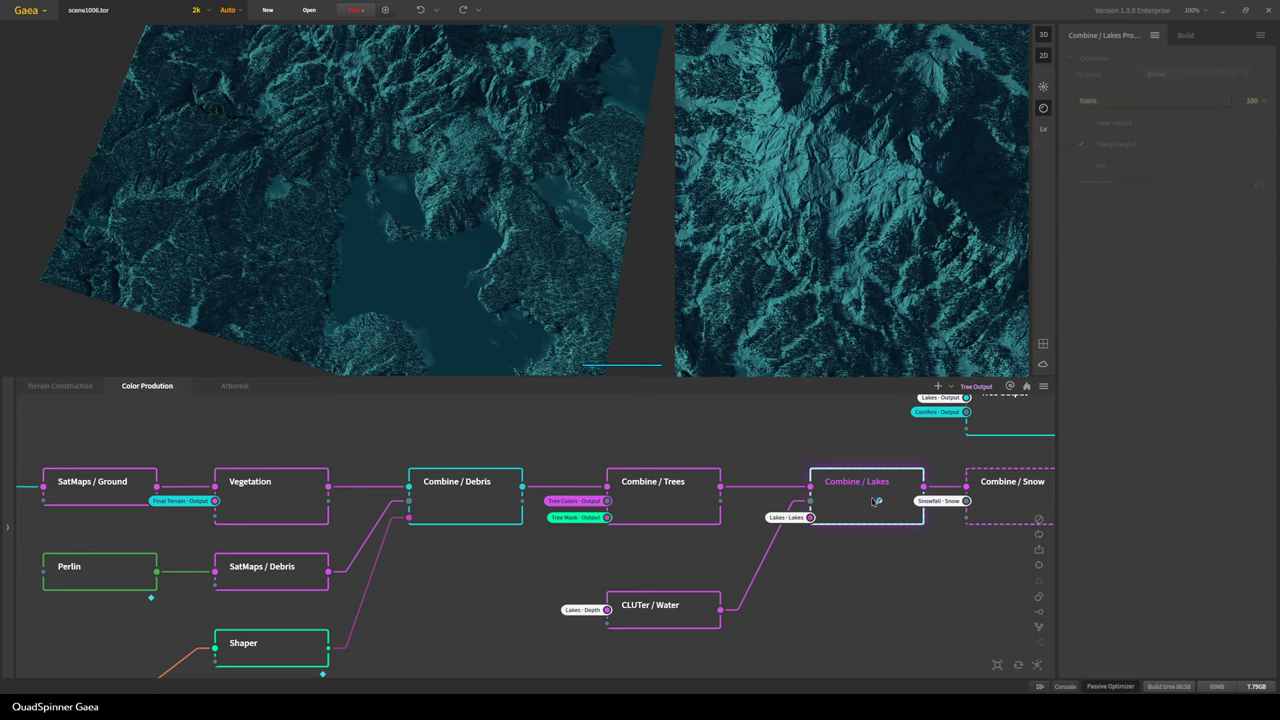
{"action": "left_click_drag", "start_coordinate": [491, 251], "coordinate": [452, 332]}
{"action": "left_click_drag", "start_coordinate": [852, 277], "coordinate": [740, 107]}
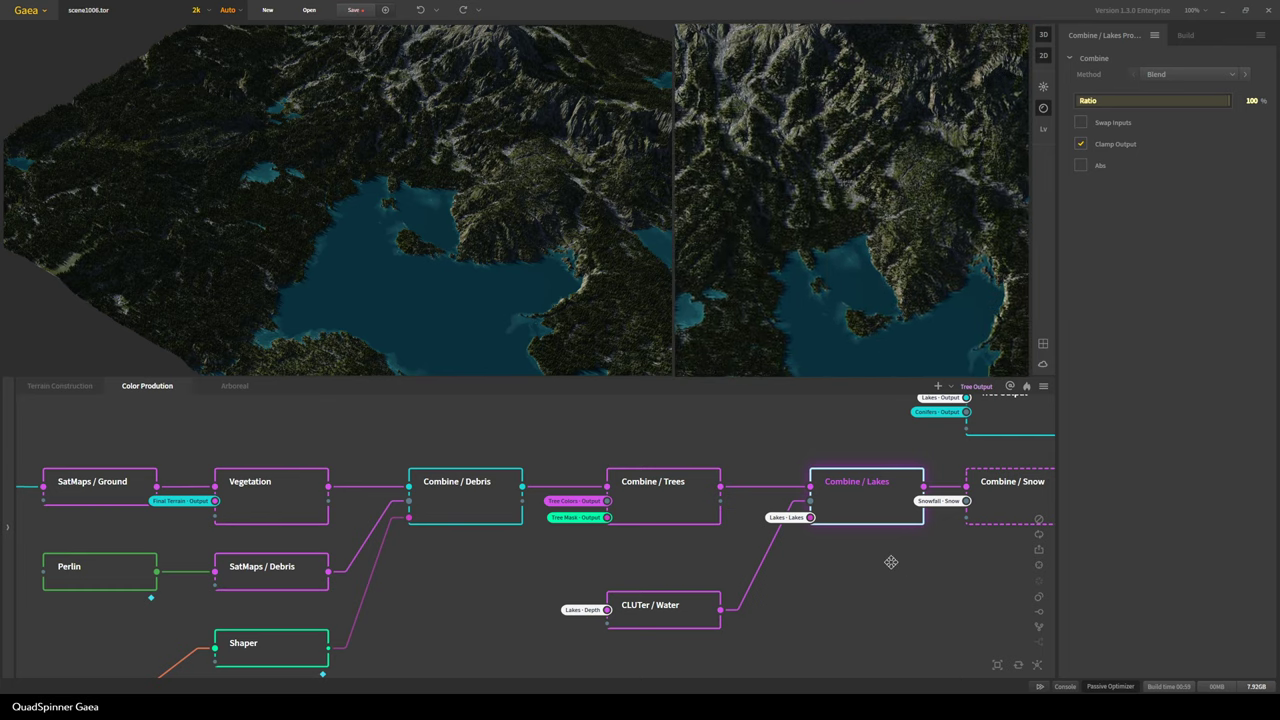
Preview the Combine / Snow node with only the 3D view shown and examine the final colored terrain from several sides
{"action": "middle_click_drag", "start_coordinate": [903, 563], "coordinate": [660, 571]}
{"action": "left_click", "coordinate": [771, 514]}
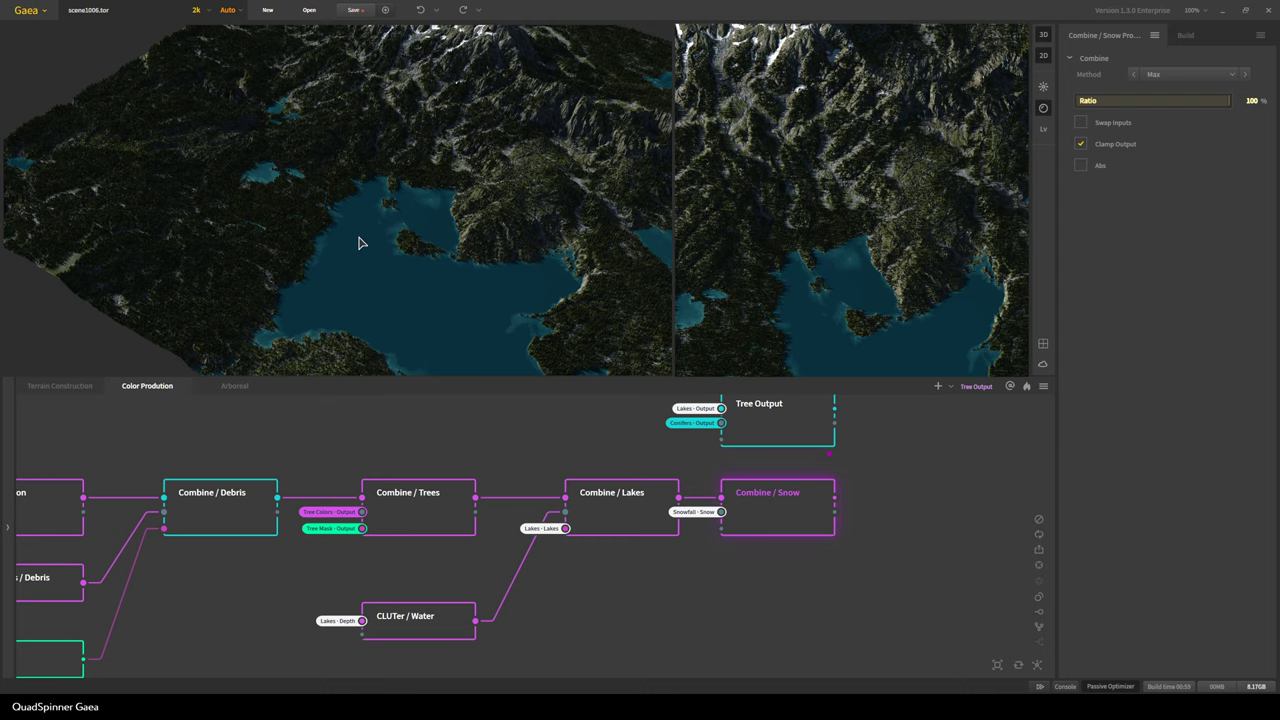
{"action": "left_click_drag", "start_coordinate": [360, 240], "coordinate": [478, 231]}
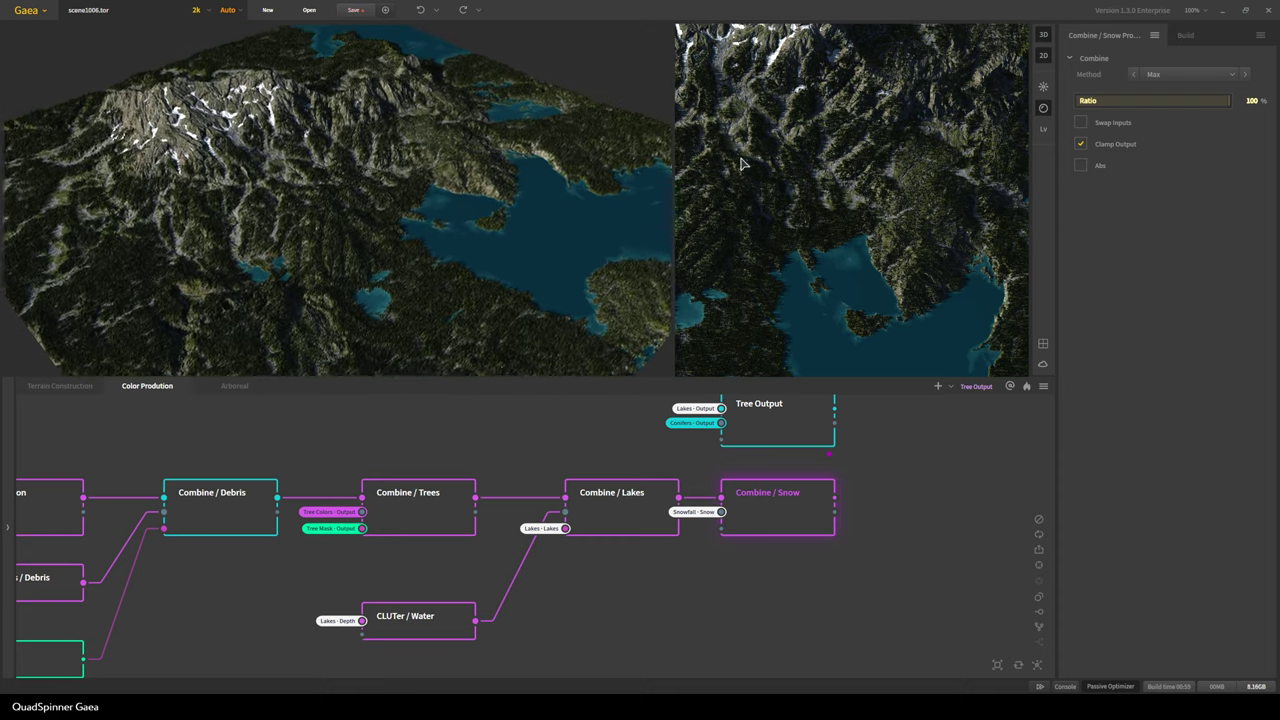
{"action": "left_click", "coordinate": [1044, 58]}
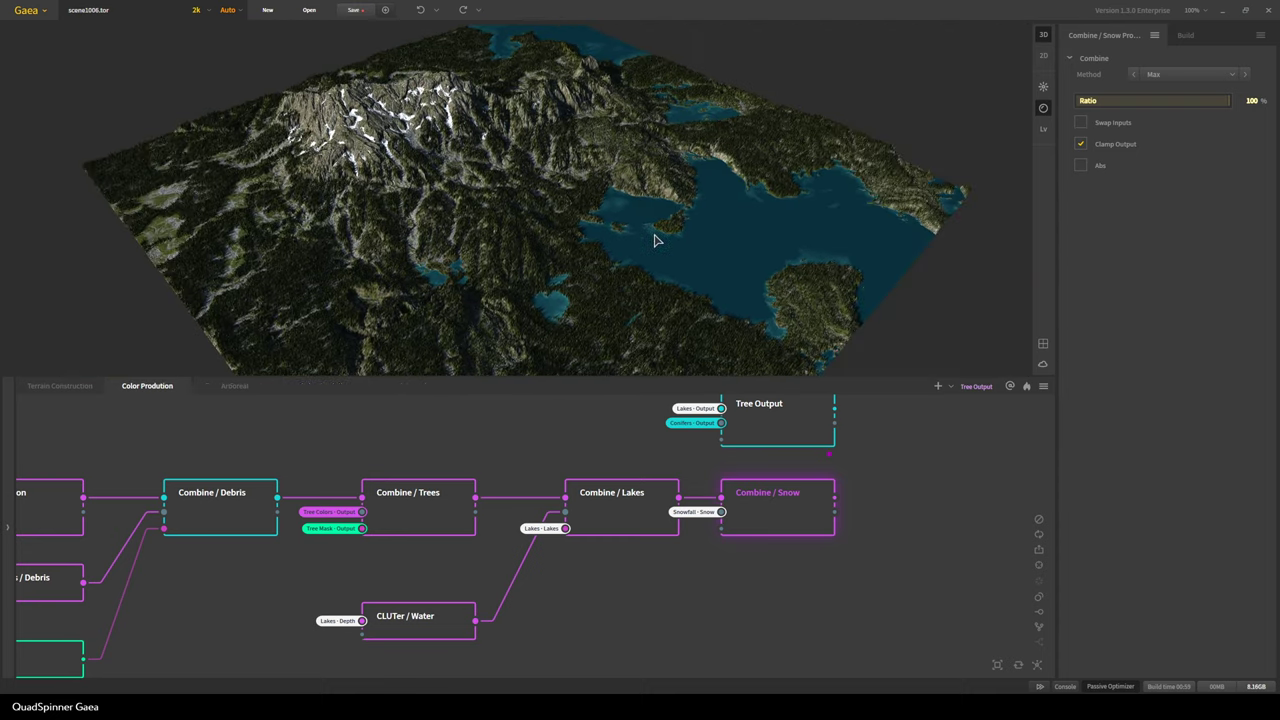
{"action": "mouse_move", "coordinate": [557, 285]}
{"action": "left_mouse_down"}
{"action": "mouse_move", "coordinate": [506, 317]}
{"action": "mouse_move", "coordinate": [603, 280]}
{"action": "mouse_move", "coordinate": [589, 254]}
{"action": "mouse_move", "coordinate": [628, 196]}
{"action": "mouse_move", "coordinate": [563, 260]}
{"action": "mouse_move", "coordinate": [620, 345]}
{"action": "mouse_move", "coordinate": [530, 330]}
{"action": "mouse_move", "coordinate": [443, 343]}
{"action": "mouse_move", "coordinate": [567, 291]}
{"action": "mouse_move", "coordinate": [660, 285]}
{"action": "mouse_move", "coordinate": [640, 240]}
{"action": "mouse_move", "coordinate": [610, 225]}
{"action": "mouse_move", "coordinate": [568, 288]}
{"action": "mouse_move", "coordinate": [426, 332]}
{"action": "mouse_move", "coordinate": [406, 323]}
{"action": "mouse_move", "coordinate": [443, 283]}
{"action": "mouse_move", "coordinate": [533, 281]}
{"action": "left_mouse_up"}
{"action": "scroll", "coordinate": [540, 290], "scroll_direction": "down", "scroll_amount": 3}
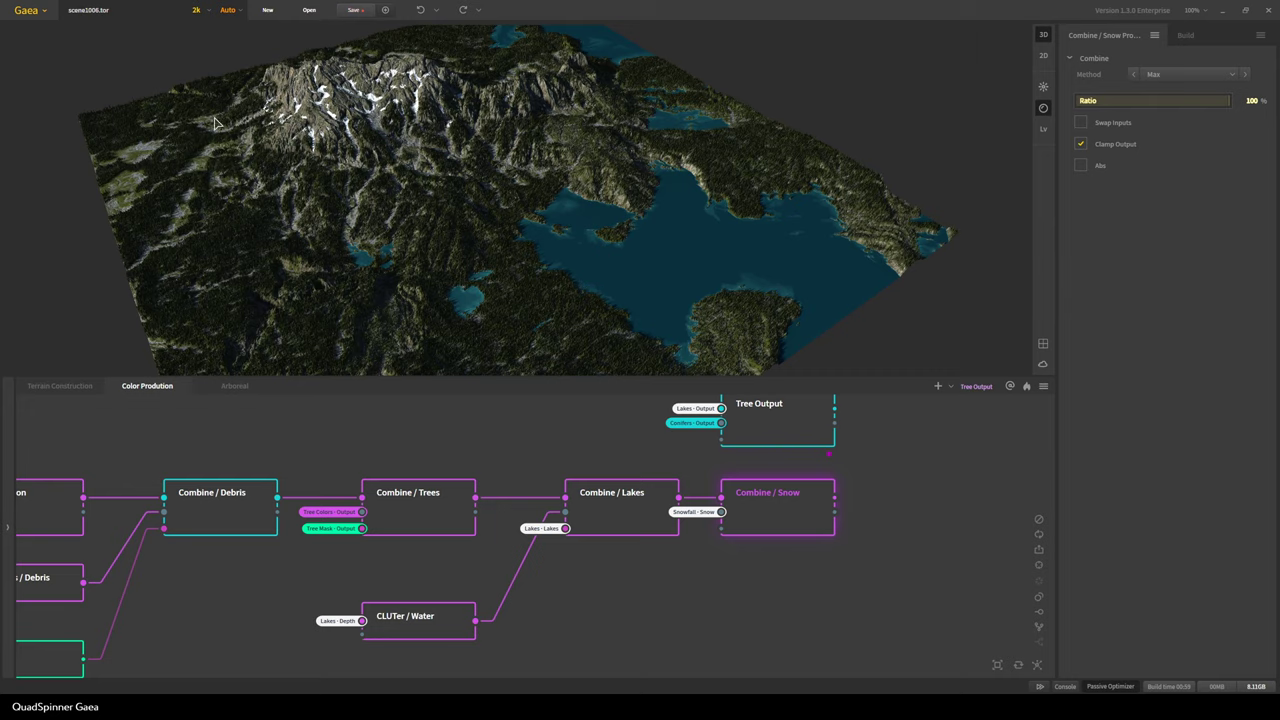
{"action": "left_click_drag", "start_coordinate": [486, 238], "coordinate": [329, 153]}
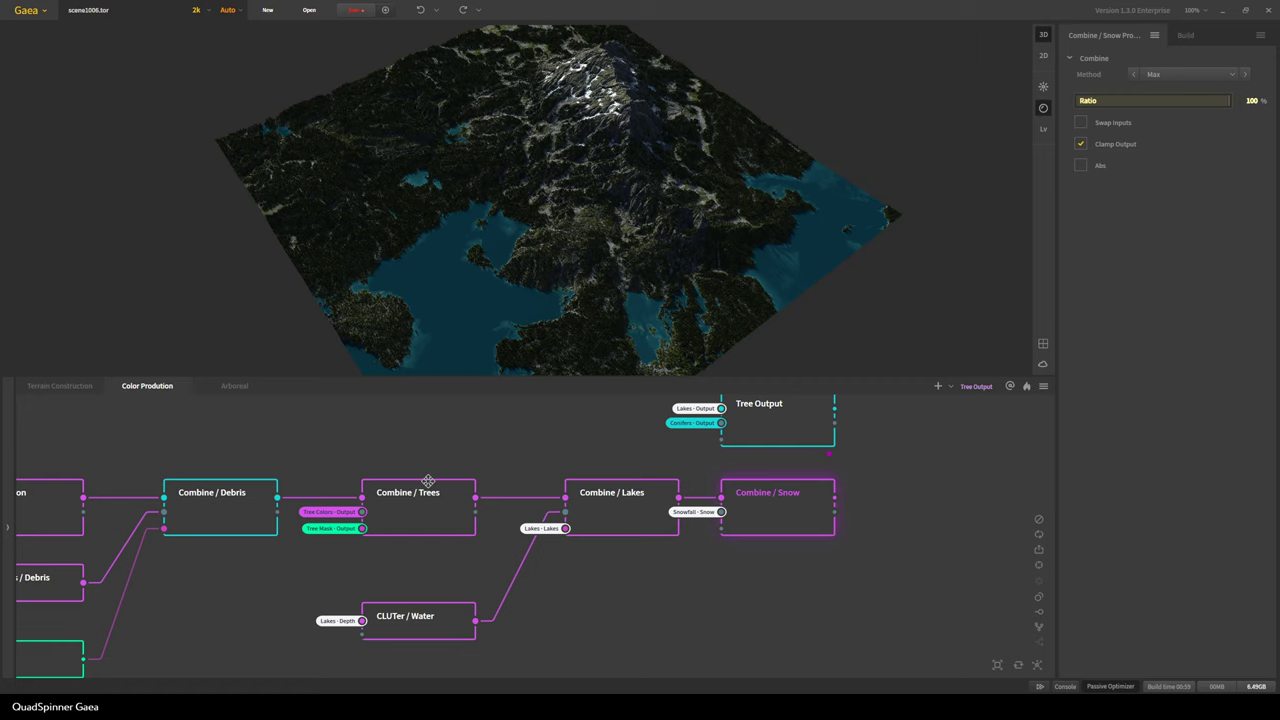
Return to the beginning of the Color Production graph and examine the AutoLevel node's terrain with shaded 2D and 3D previews
{"action": "scroll", "coordinate": [411, 469], "scroll_direction": "down", "scroll_amount": 5}
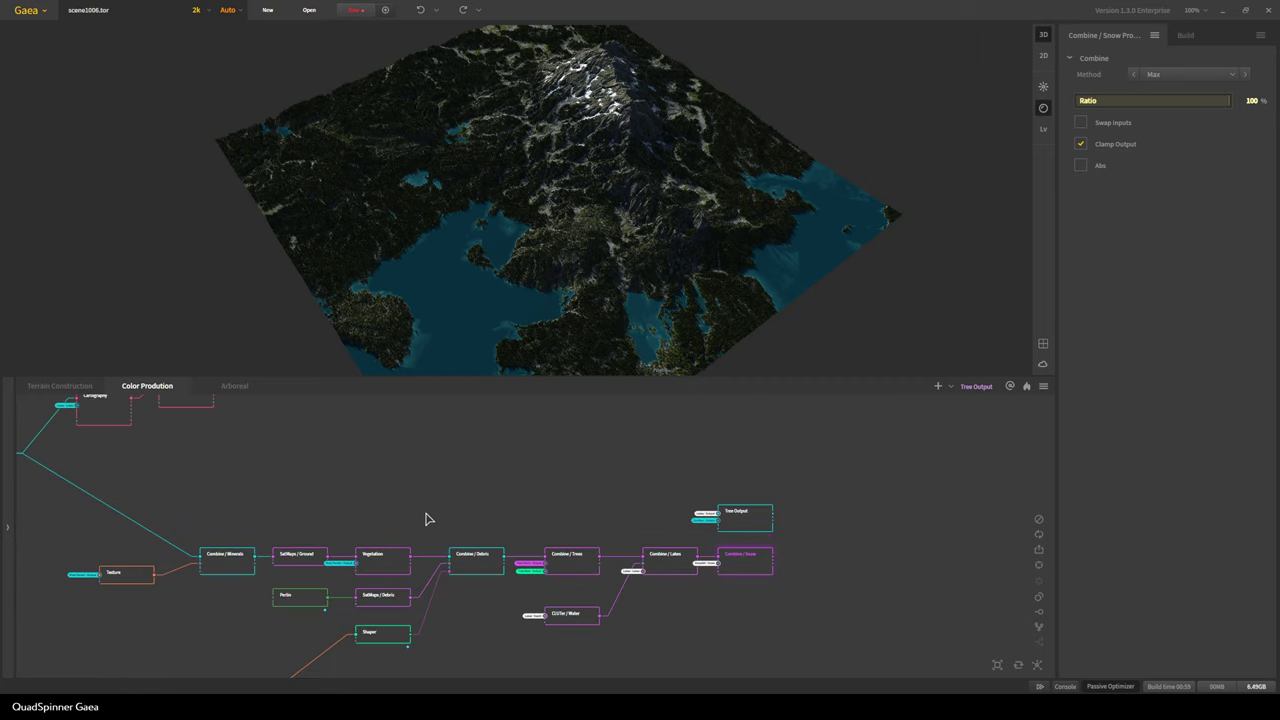
{"action": "middle_click_drag", "start_coordinate": [357, 523], "coordinate": [857, 531]}
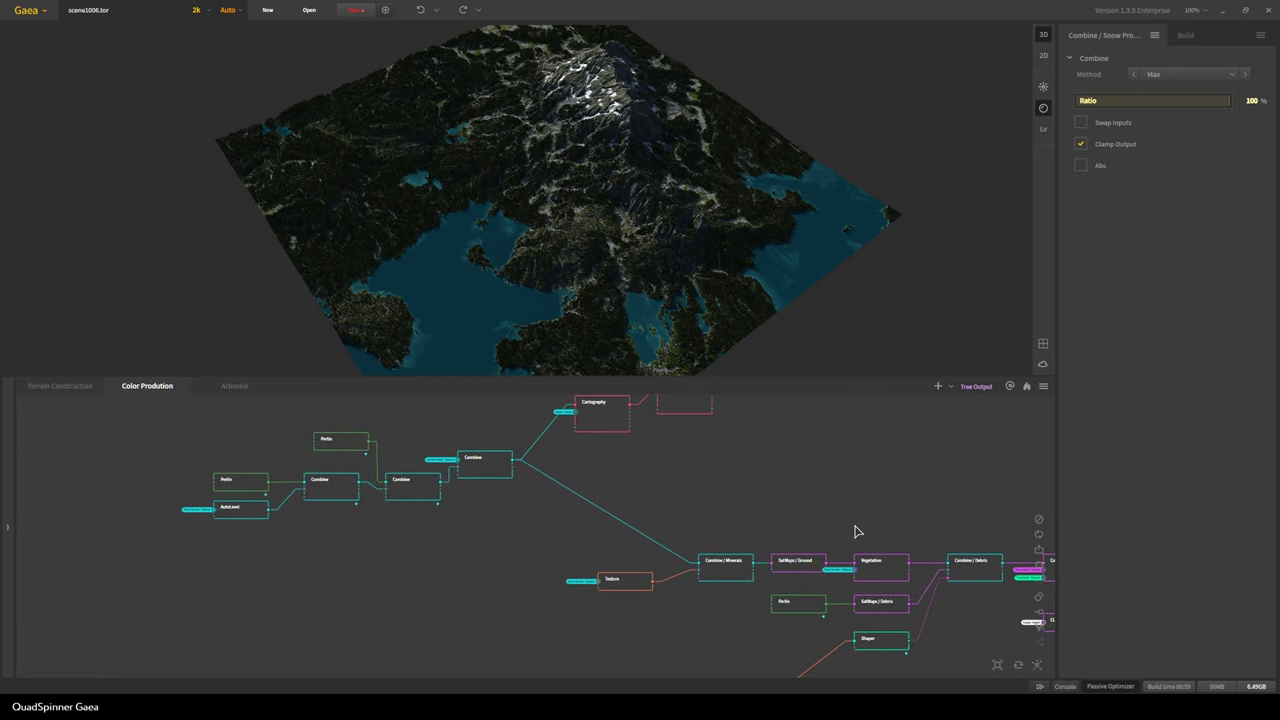
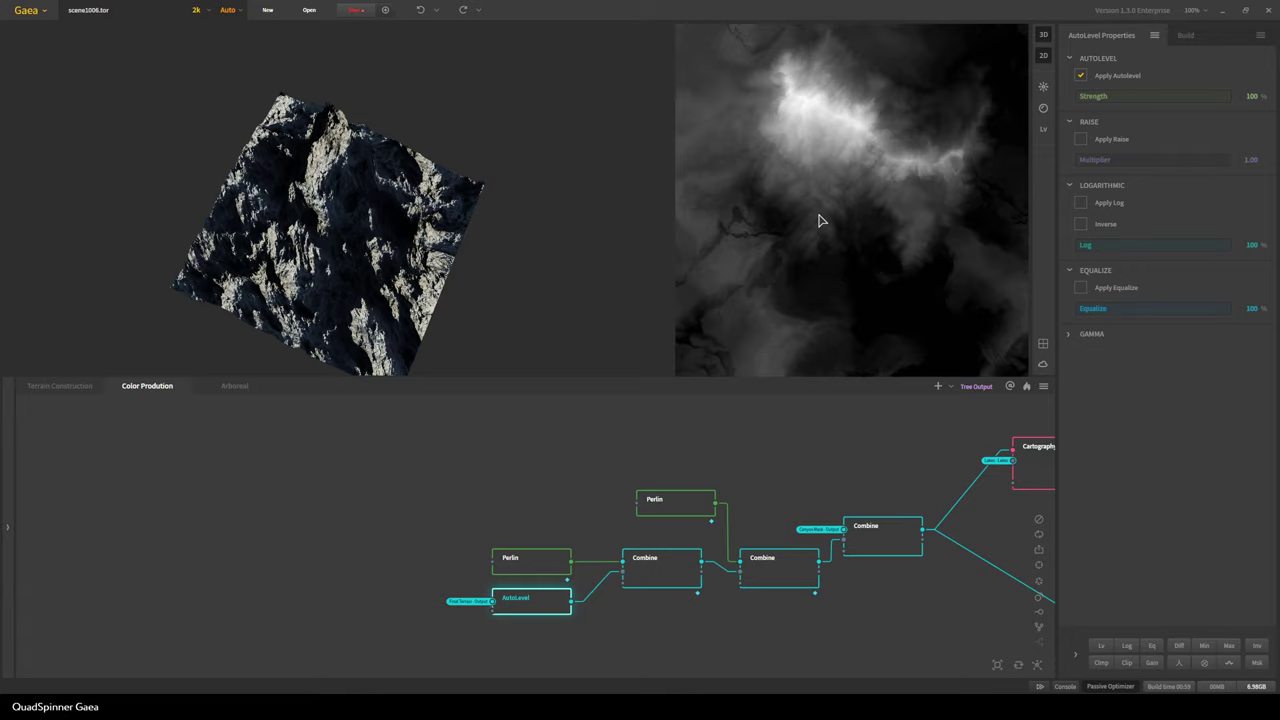
{"action": "left_click", "coordinate": [1043, 108]}
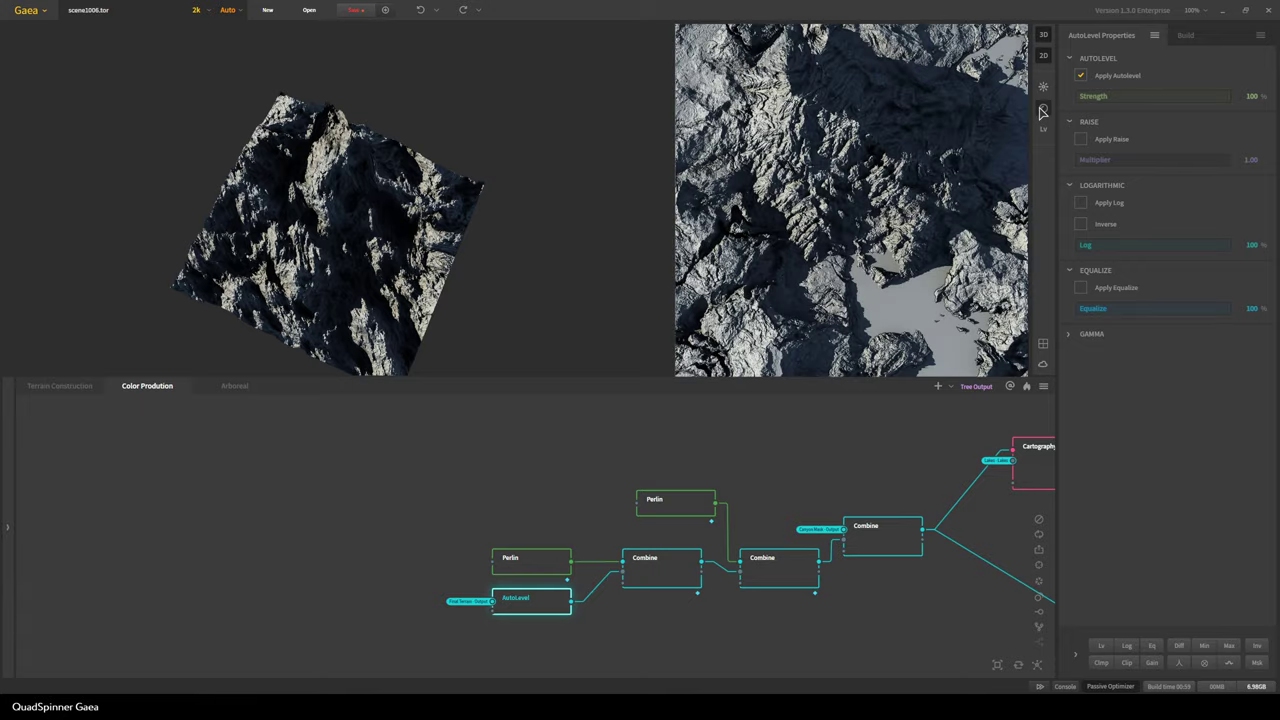
{"action": "left_click_drag", "start_coordinate": [445, 311], "coordinate": [493, 318]}
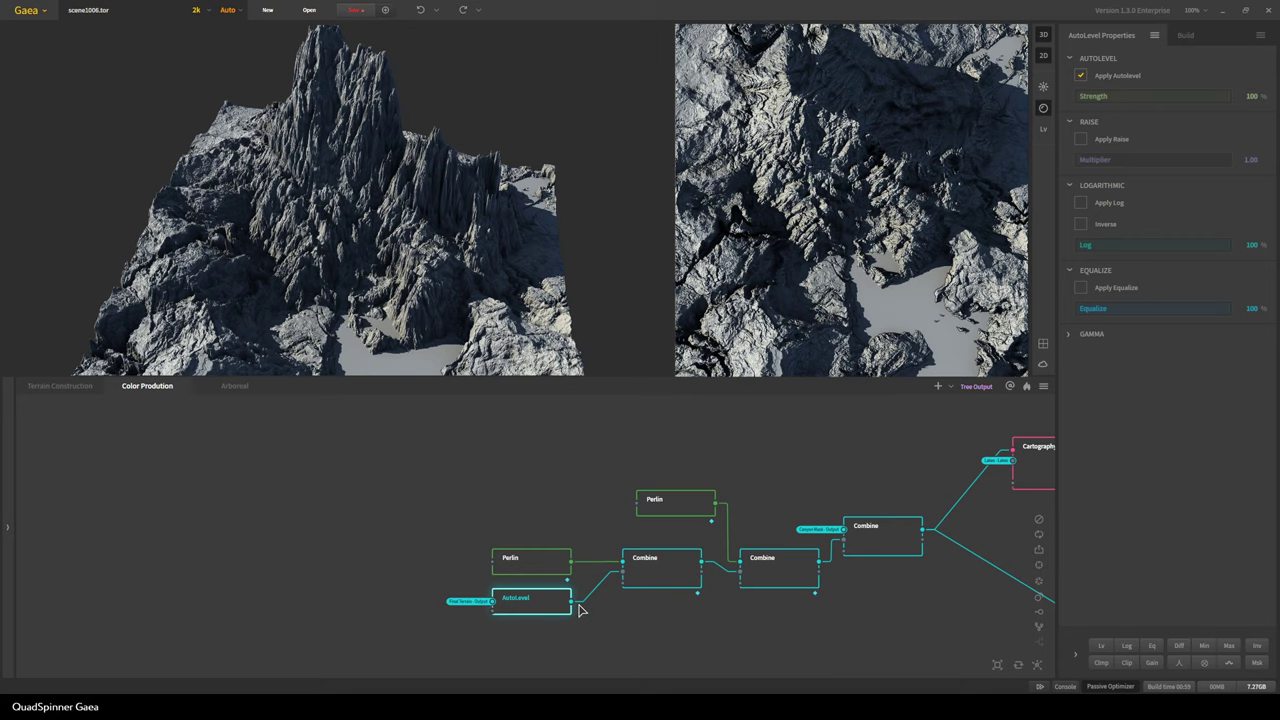
{"action": "right_click_drag", "start_coordinate": [322, 116], "coordinate": [315, 181]}
{"action": "left_click_drag", "start_coordinate": [315, 181], "coordinate": [590, 170]}
{"action": "right_click_drag", "start_coordinate": [600, 170], "coordinate": [547, 153]}
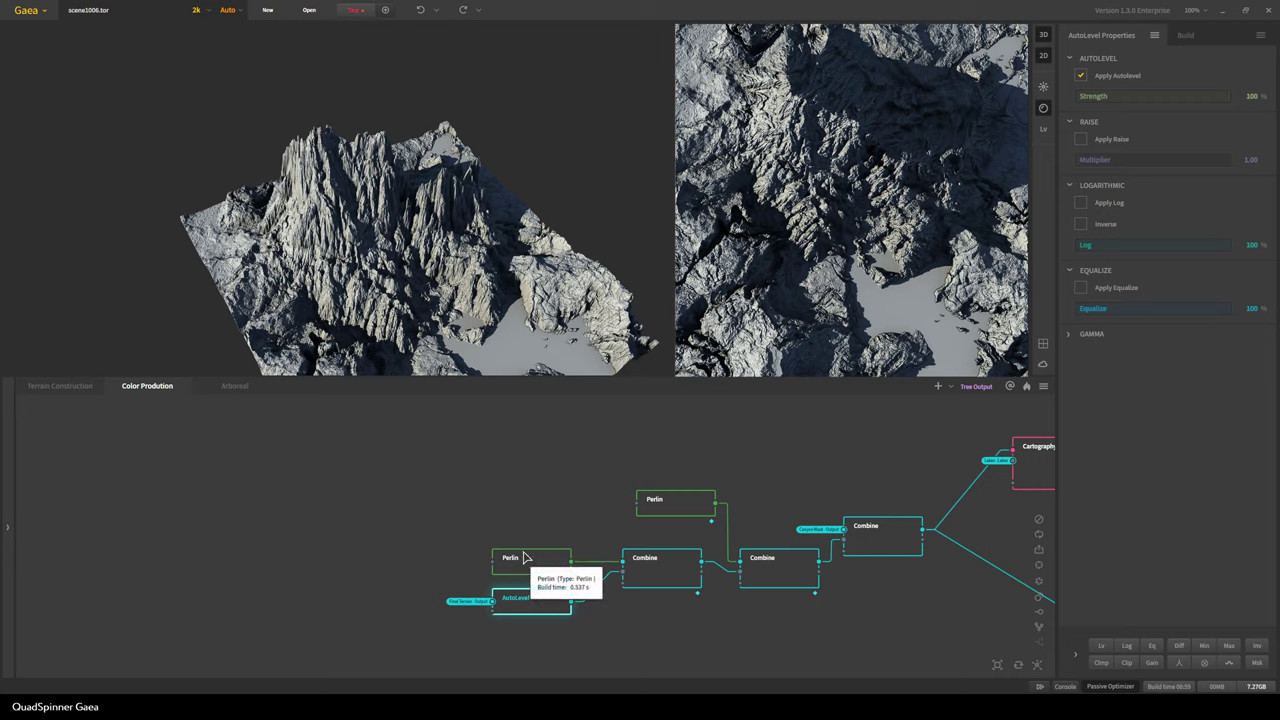
Preview the Combine node that merges Perlin with AutoLevel and examine its clamped Screen result in 3D
{"action": "left_click", "coordinate": [667, 588]}
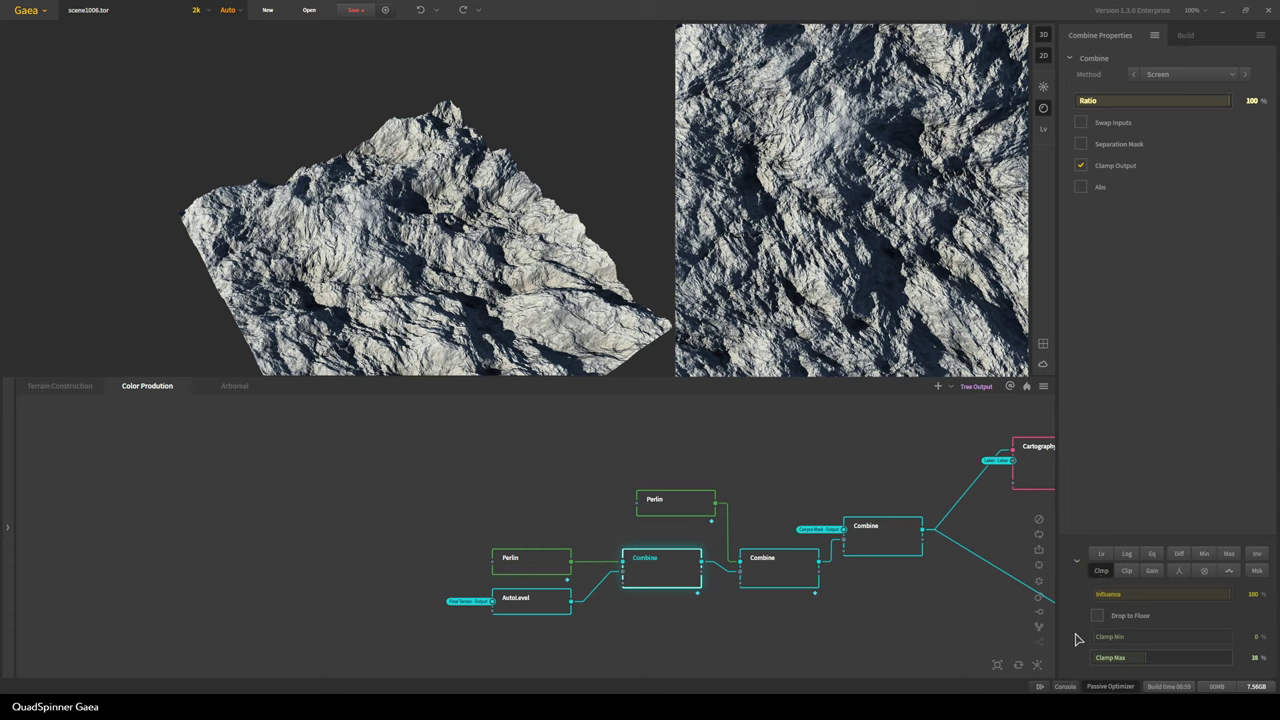
{"action": "left_click_drag", "start_coordinate": [592, 340], "coordinate": [534, 380]}
{"action": "scroll", "coordinate": [540, 228], "scroll_direction": "up", "scroll_amount": 5}
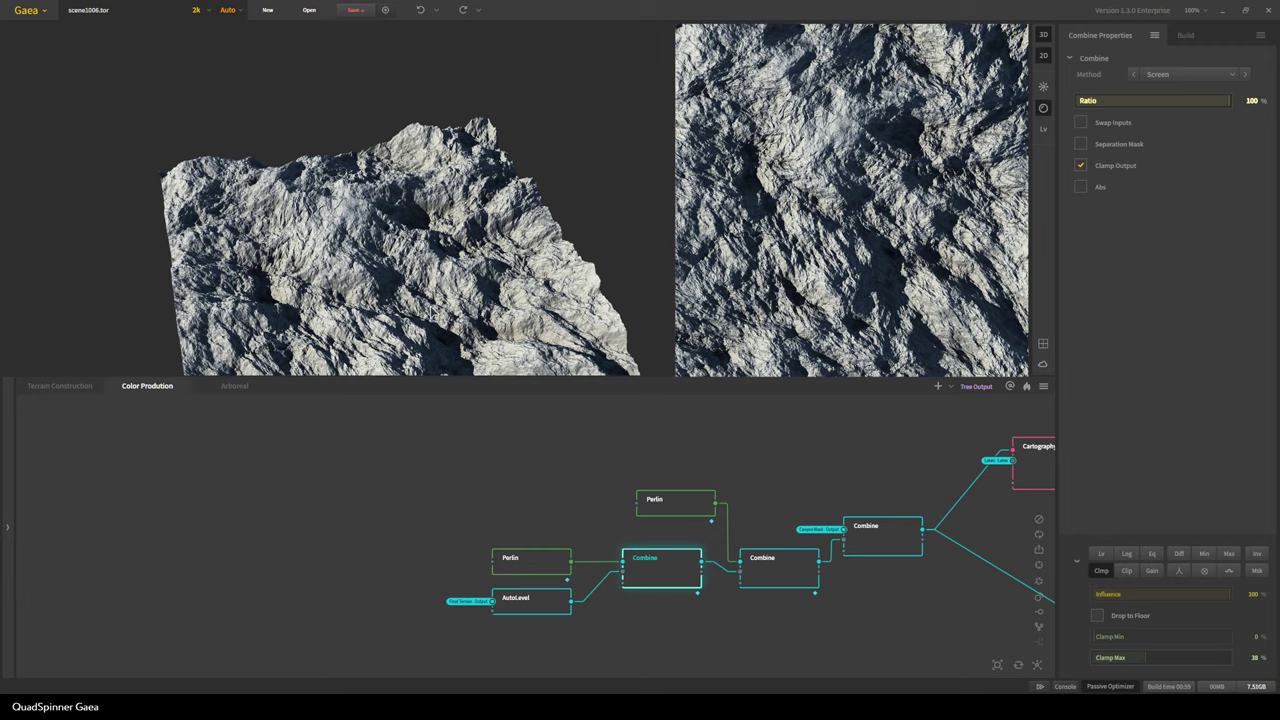
{"action": "scroll", "coordinate": [428, 311], "scroll_direction": "down", "scroll_amount": 4}
{"action": "left_click_drag", "start_coordinate": [399, 329], "coordinate": [425, 354]}
{"action": "scroll", "coordinate": [459, 292], "scroll_direction": "up", "scroll_amount": 5}
{"action": "left_click_drag", "start_coordinate": [459, 292], "coordinate": [374, 331]}
{"action": "scroll", "coordinate": [374, 331], "scroll_direction": "up", "scroll_amount": 4}
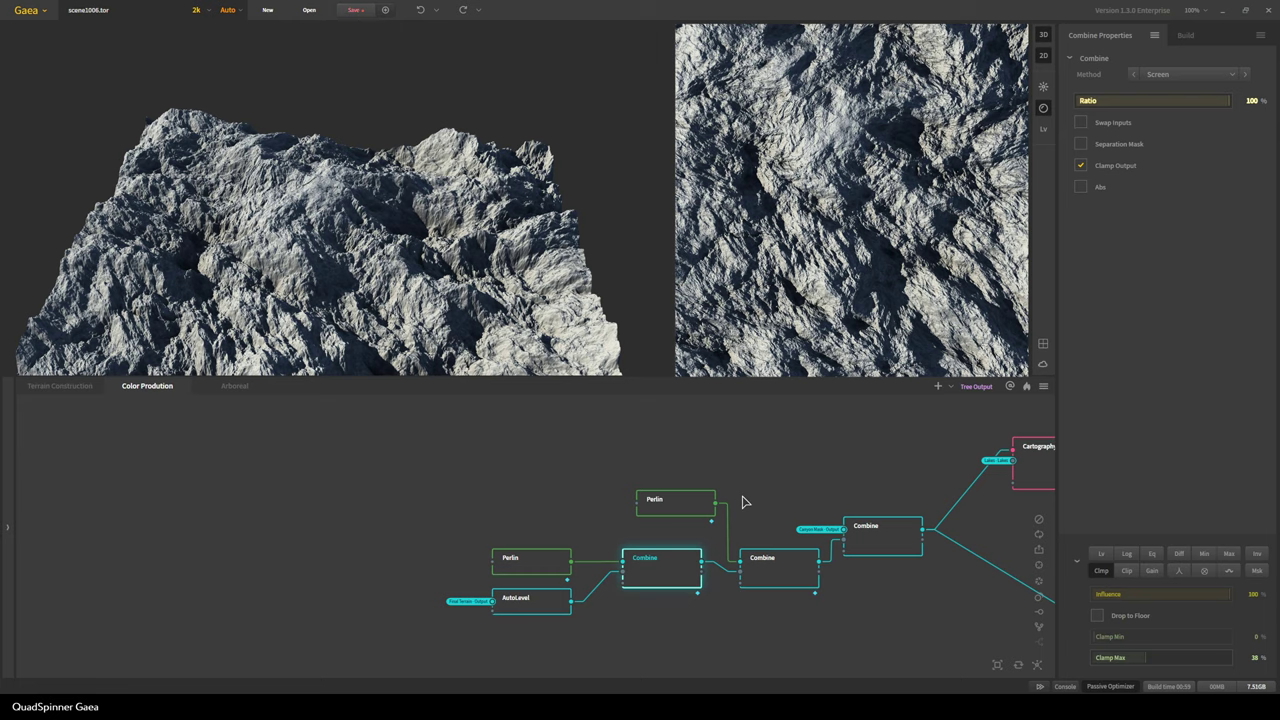
Preview the upper Perlin node feeding the second Combine and examine its clipped, warped noise shapes from above and the side
{"action": "left_click", "coordinate": [677, 512]}
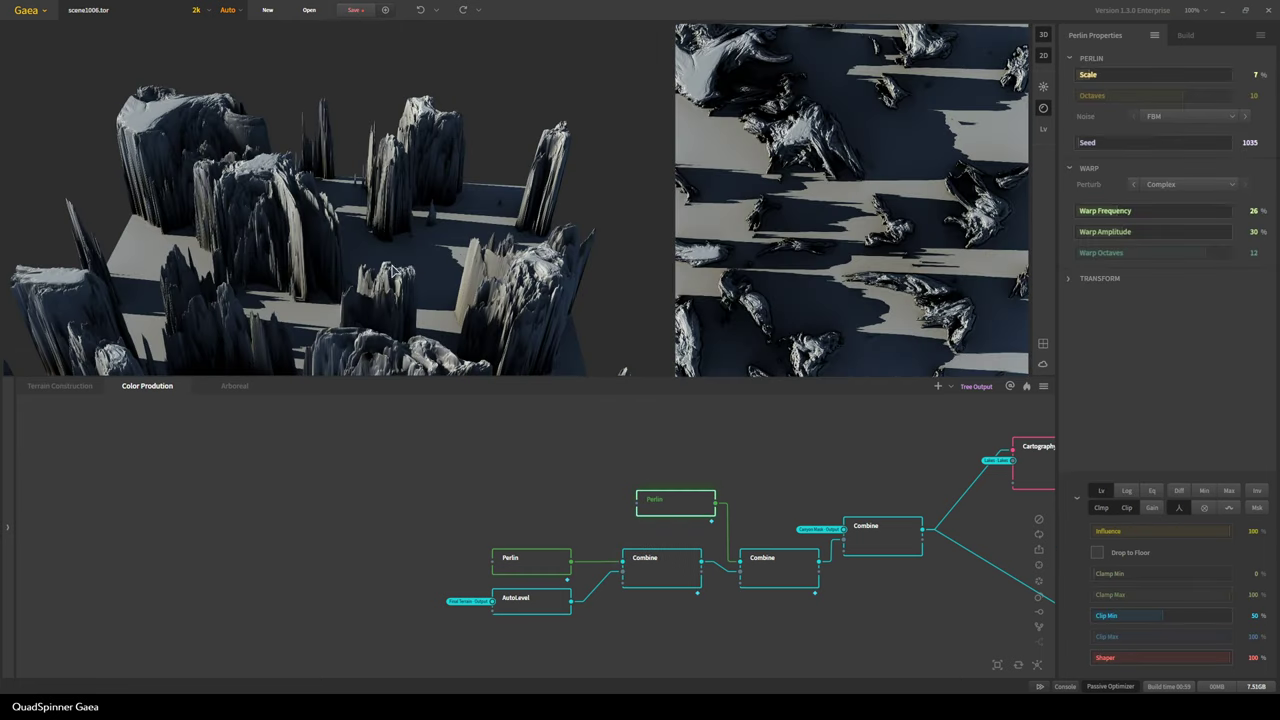
{"action": "left_click_drag", "start_coordinate": [385, 263], "coordinate": [453, 238]}
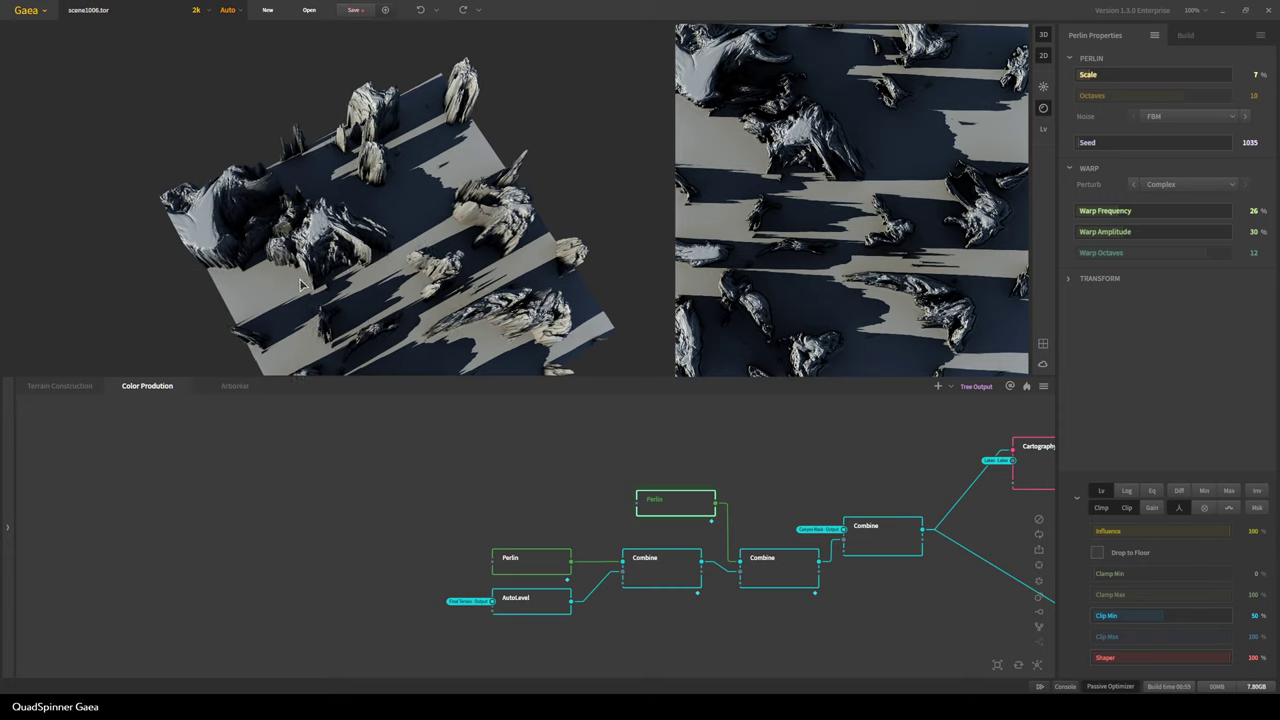
{"action": "scroll", "coordinate": [230, 275], "scroll_direction": "up", "scroll_amount": 5}
{"action": "scroll", "coordinate": [431, 254], "scroll_direction": "down", "scroll_amount": 3}
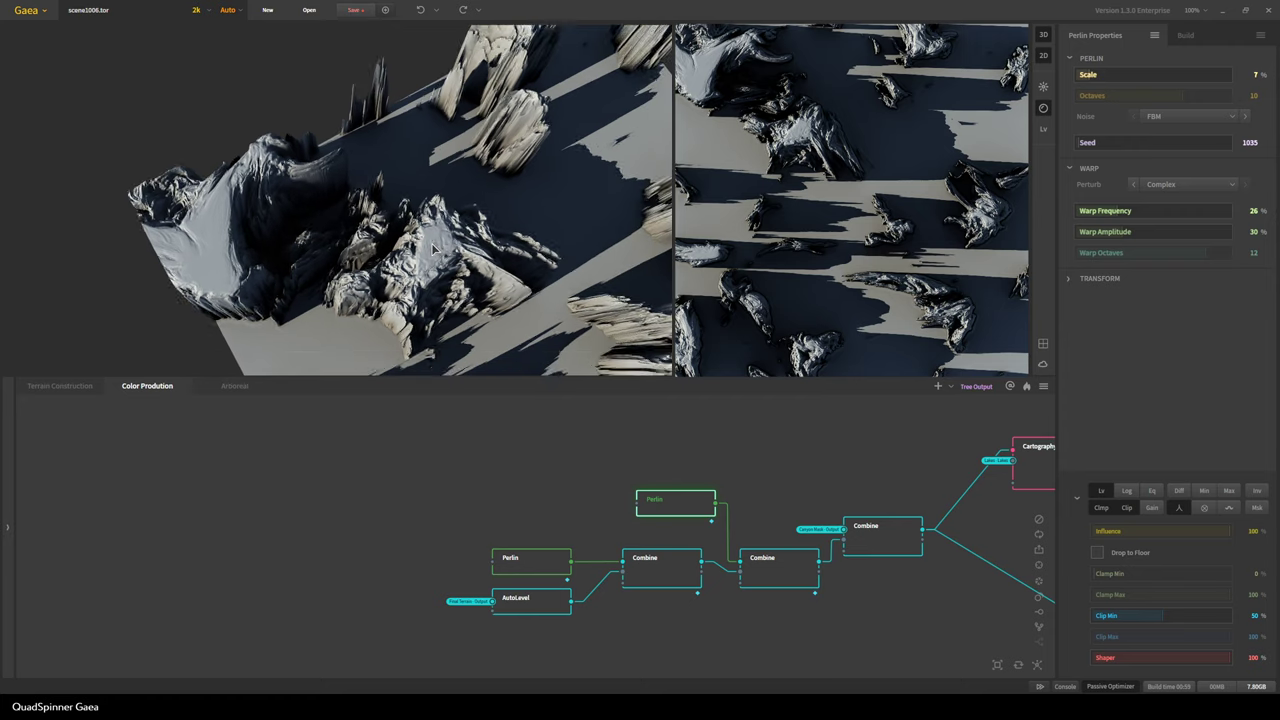
{"action": "middle_click_drag", "start_coordinate": [630, 172], "coordinate": [574, 121]}
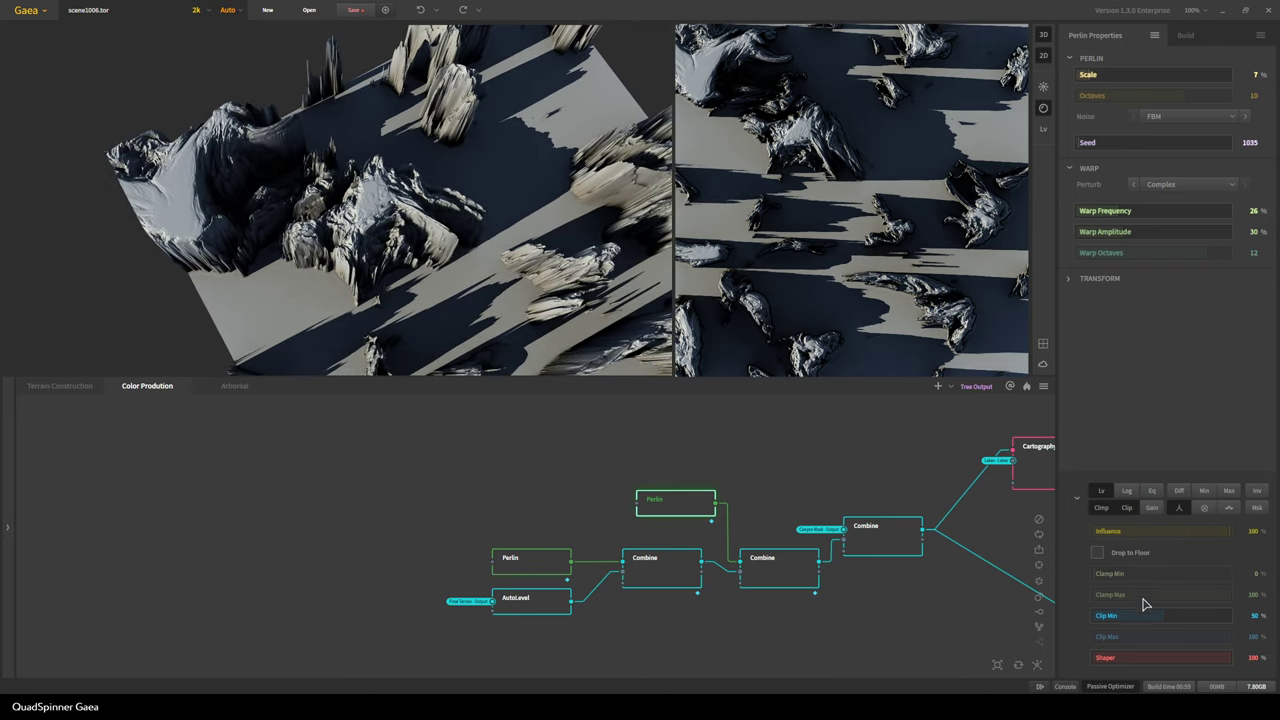
{"action": "left_click_drag", "start_coordinate": [306, 287], "coordinate": [226, 362]}
{"action": "scroll", "coordinate": [286, 341], "scroll_direction": "down", "scroll_amount": 3}
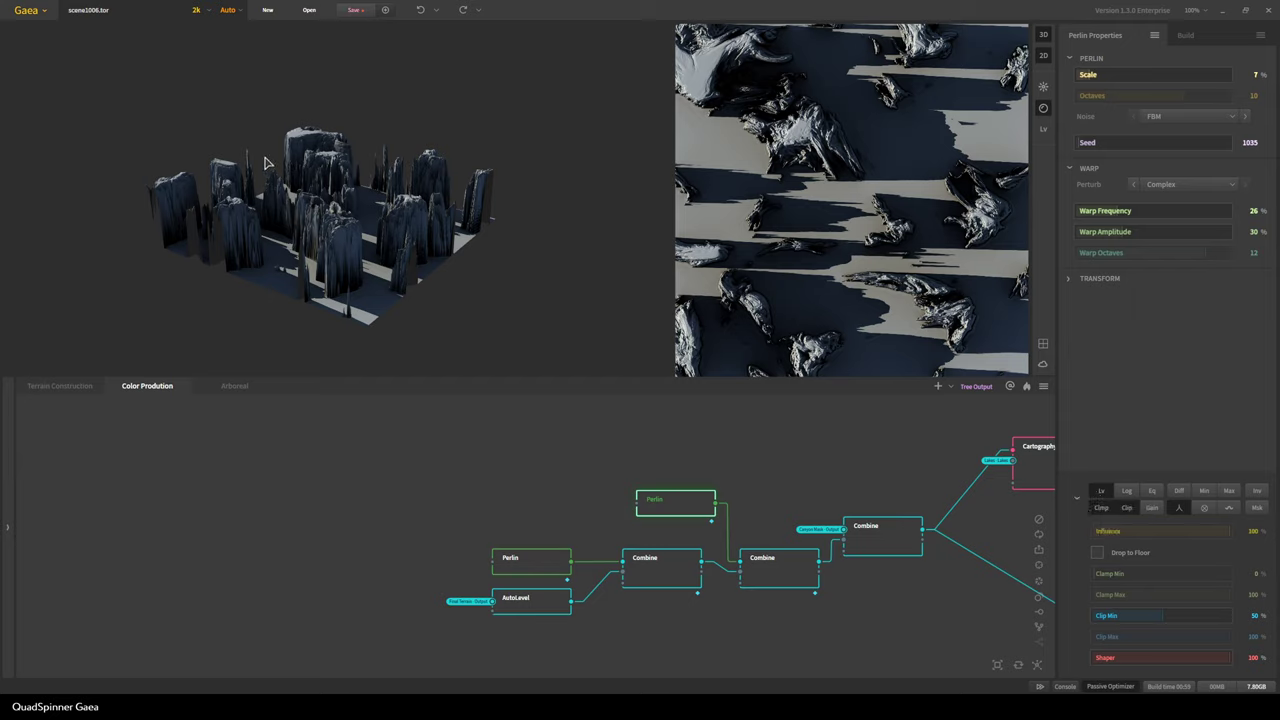
{"action": "left_click_drag", "start_coordinate": [358, 260], "coordinate": [384, 262]}
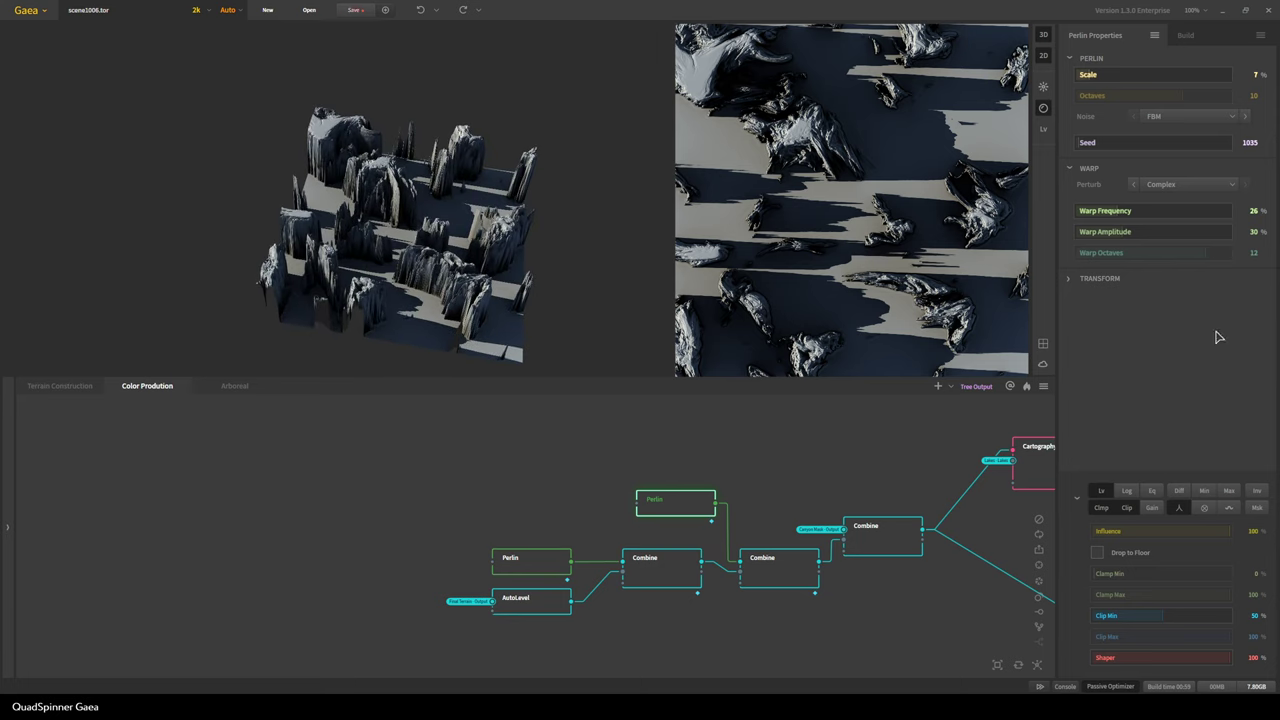
{"action": "scroll", "coordinate": [532, 284], "scroll_direction": "up", "scroll_amount": 3}
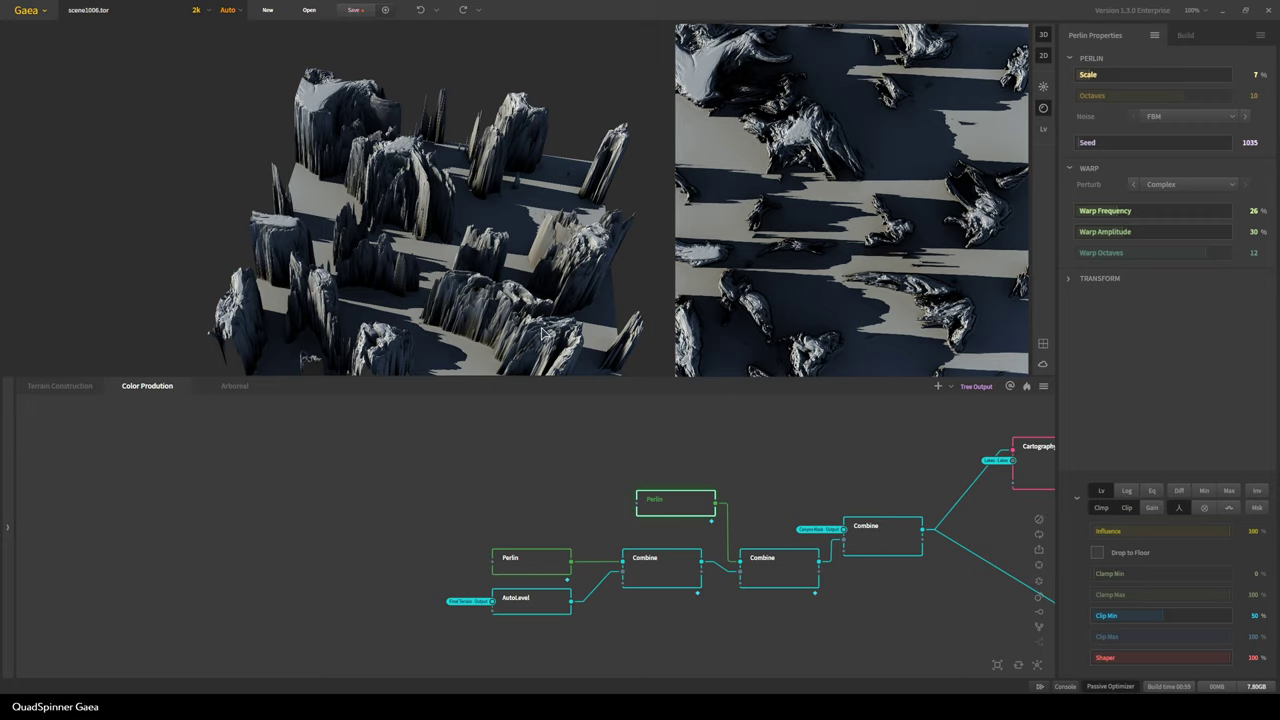
{"action": "scroll", "coordinate": [549, 298], "scroll_direction": "down", "scroll_amount": 3}
{"action": "left_click_drag", "start_coordinate": [549, 298], "coordinate": [495, 345]}
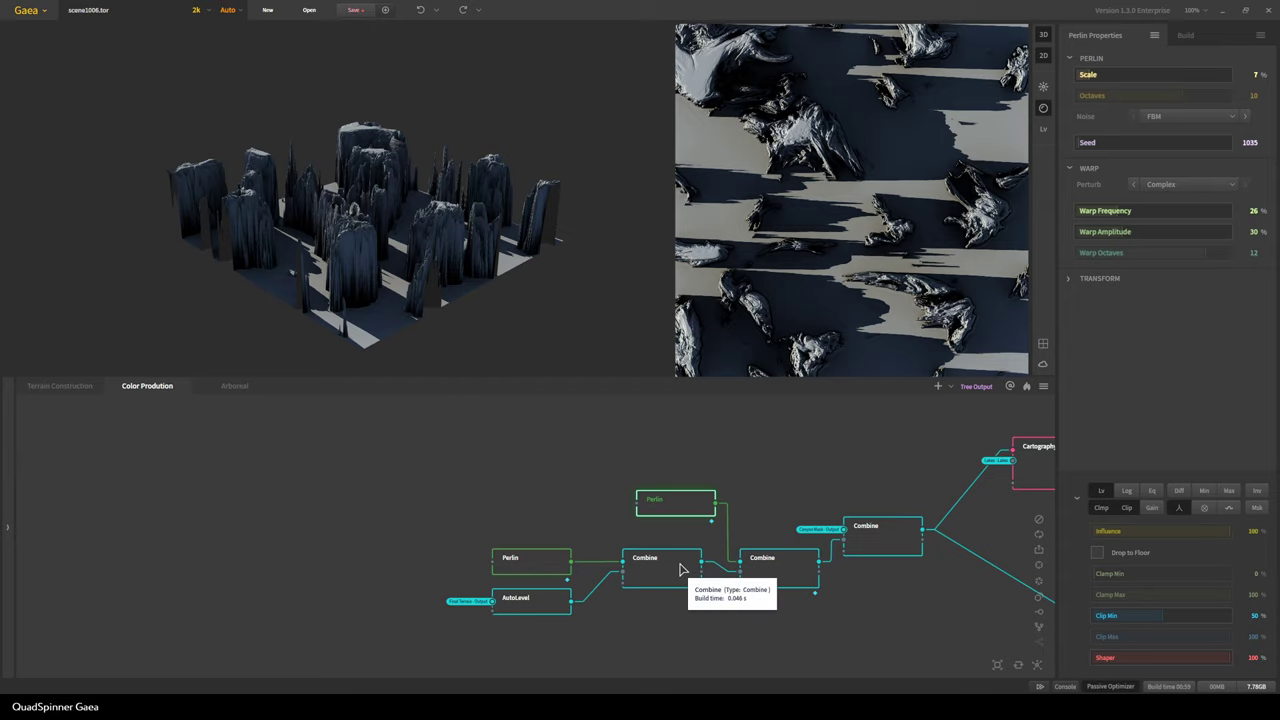
Preview the second Combine node and examine how the clipped Perlin shapes are added to the base terrain
{"action": "left_click", "coordinate": [779, 577]}
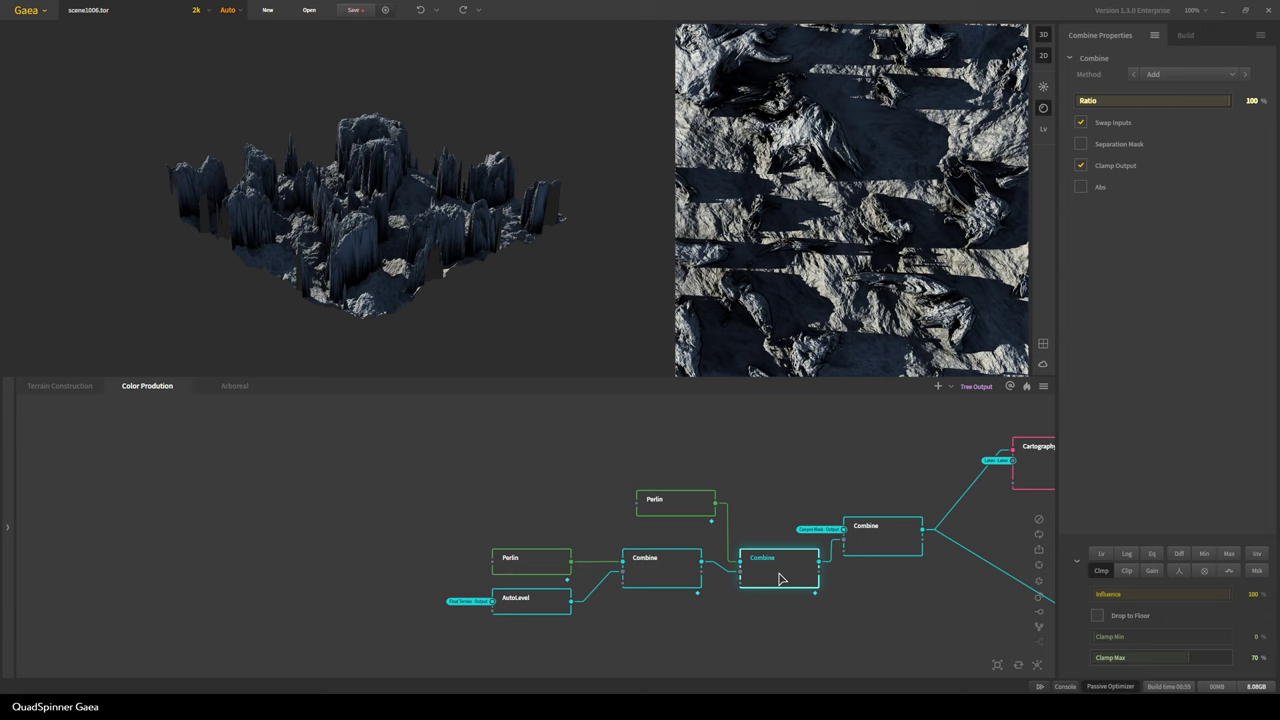
{"action": "scroll", "coordinate": [396, 332], "scroll_direction": "up", "scroll_amount": 3}
{"action": "left_click_drag", "start_coordinate": [396, 332], "coordinate": [428, 224]}
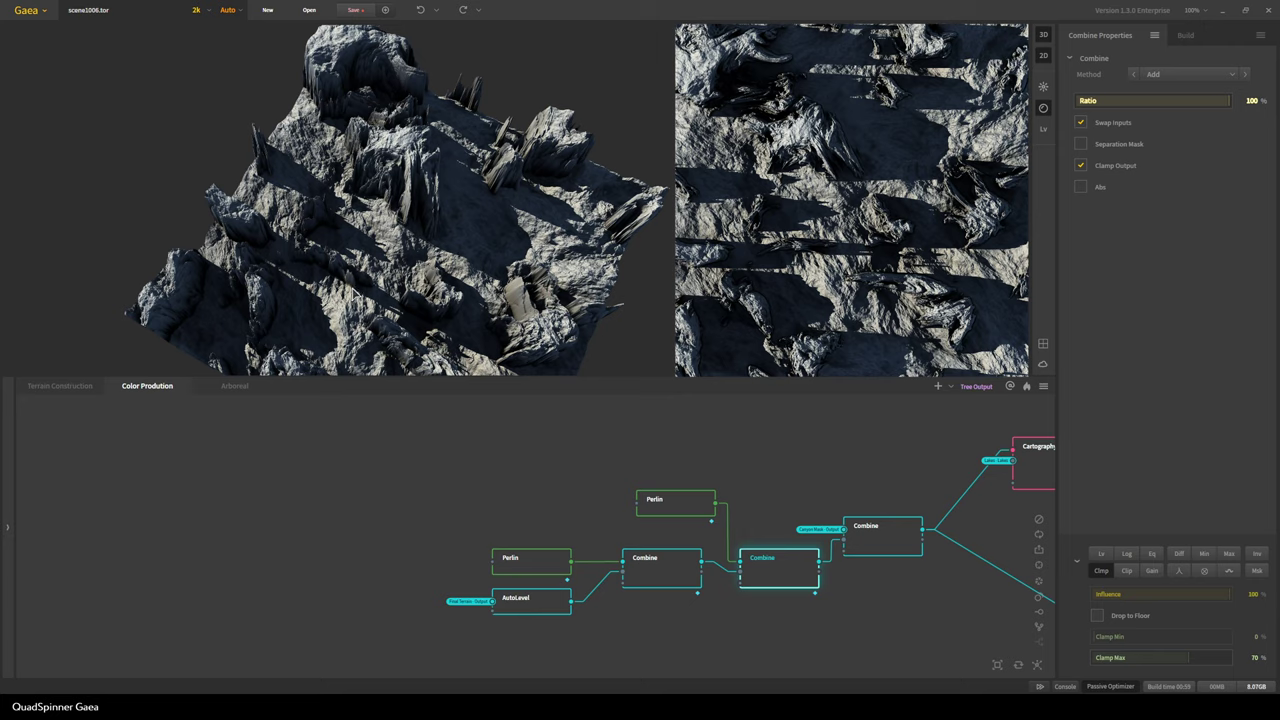
Preview the last Combine node before Cartography and examine its added rock relief in 3D
{"action": "left_click", "coordinate": [885, 541]}
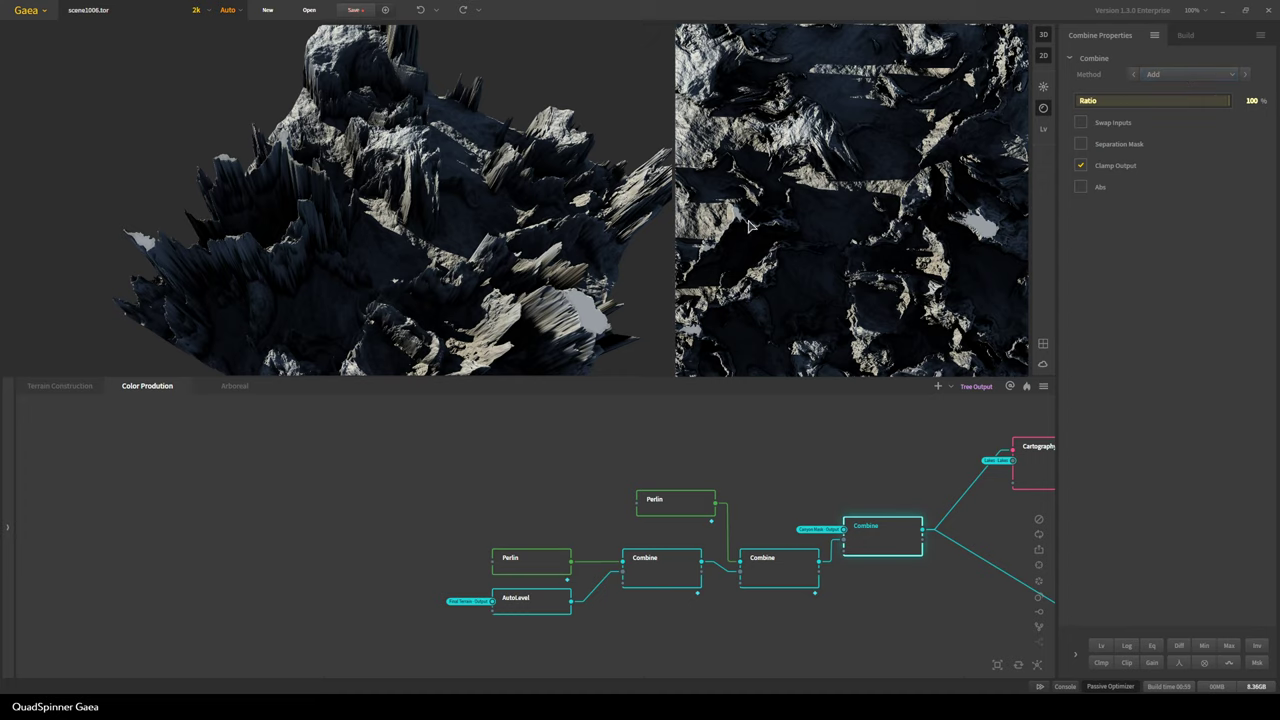
{"action": "left_click_drag", "start_coordinate": [378, 284], "coordinate": [286, 201]}
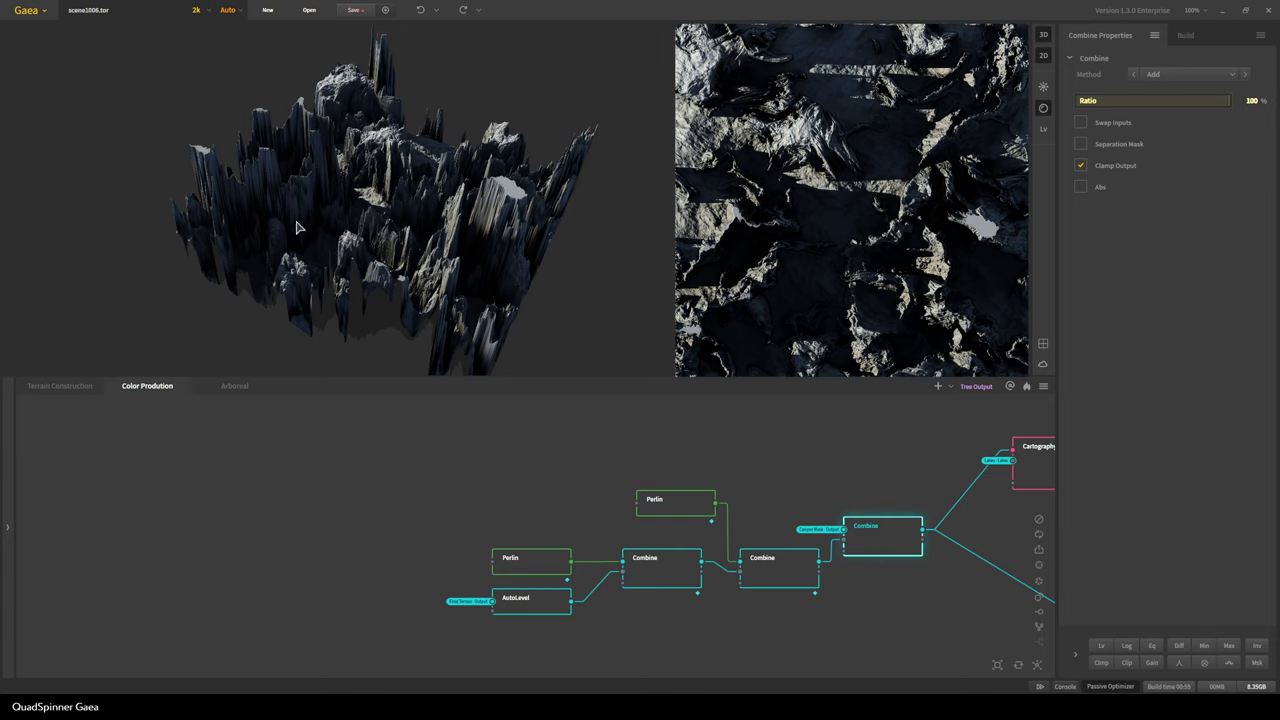
{"action": "scroll", "coordinate": [385, 298], "scroll_direction": "up", "scroll_amount": 3}
{"action": "left_click_drag", "start_coordinate": [385, 298], "coordinate": [352, 277]}
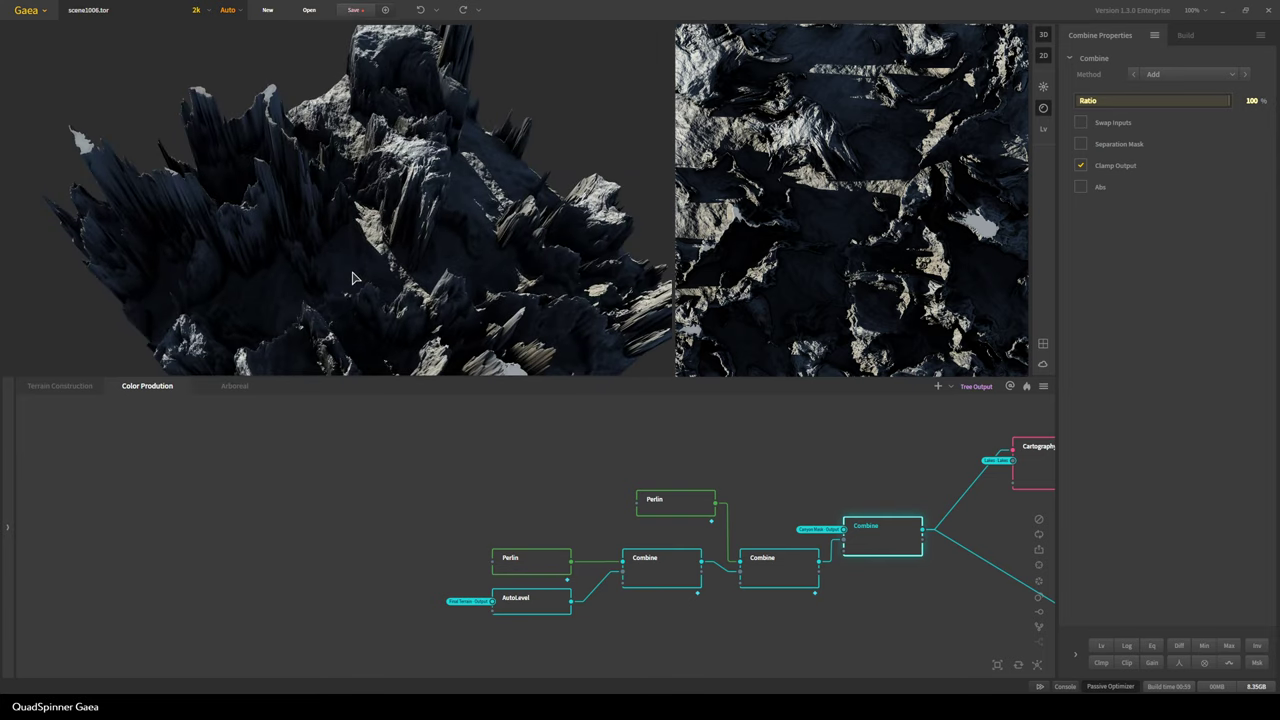
{"action": "scroll", "coordinate": [428, 243], "scroll_direction": "down", "scroll_amount": 3}
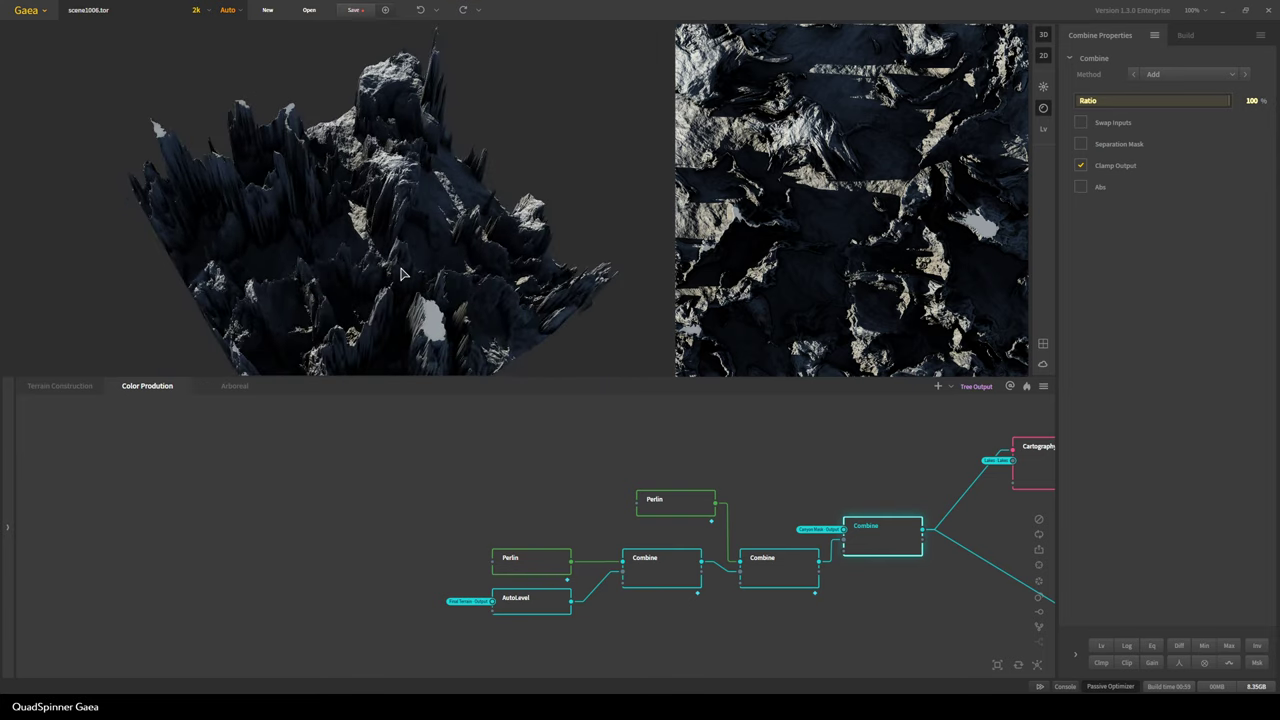
Preview the three chained Combine nodes in order and compare how each one builds up the terrain relief in 3D
{"action": "left_click_drag", "start_coordinate": [418, 238], "coordinate": [365, 293]}
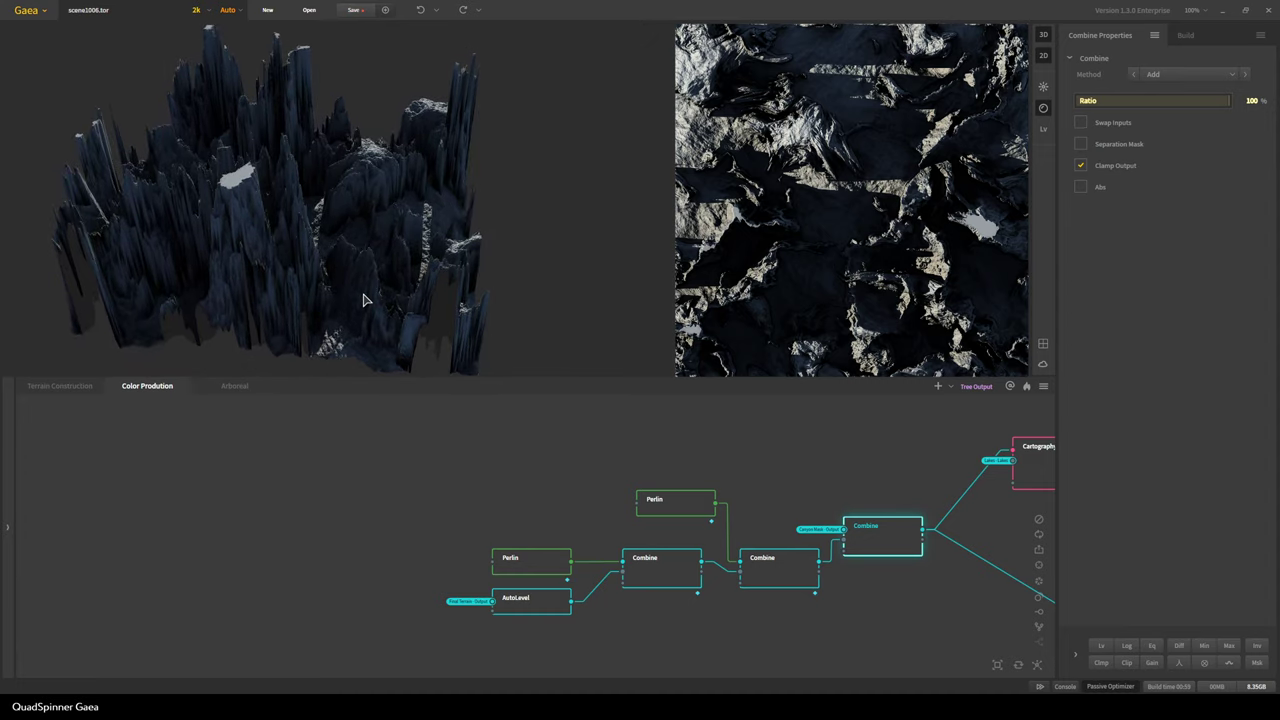
{"action": "left_click_drag", "start_coordinate": [392, 282], "coordinate": [476, 241]}
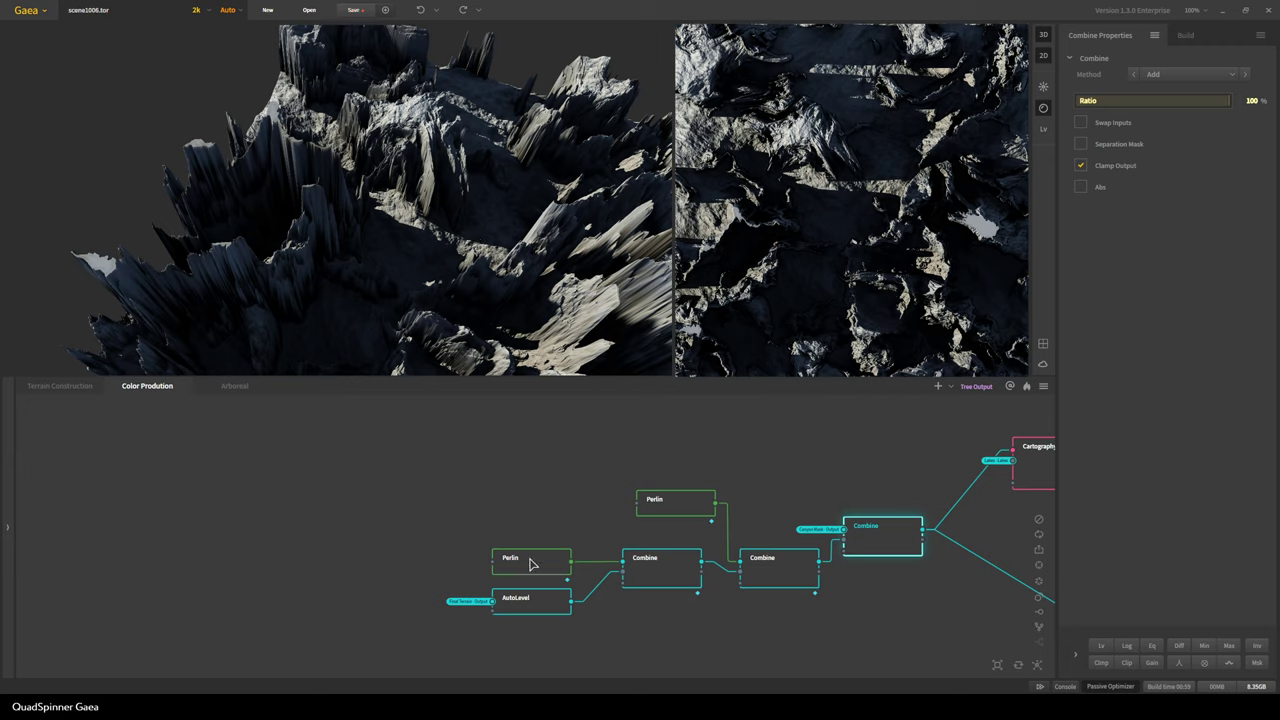
{"action": "left_click", "coordinate": [660, 563]}
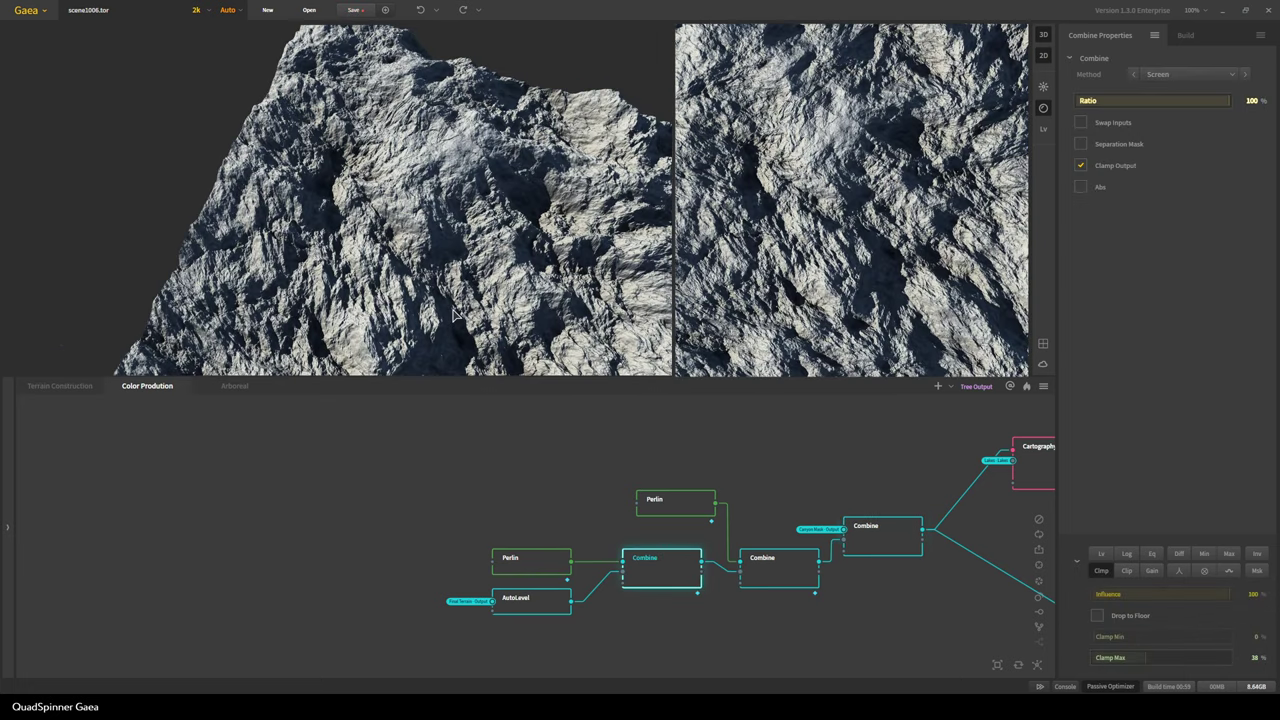
{"action": "left_click_drag", "start_coordinate": [455, 318], "coordinate": [452, 364]}
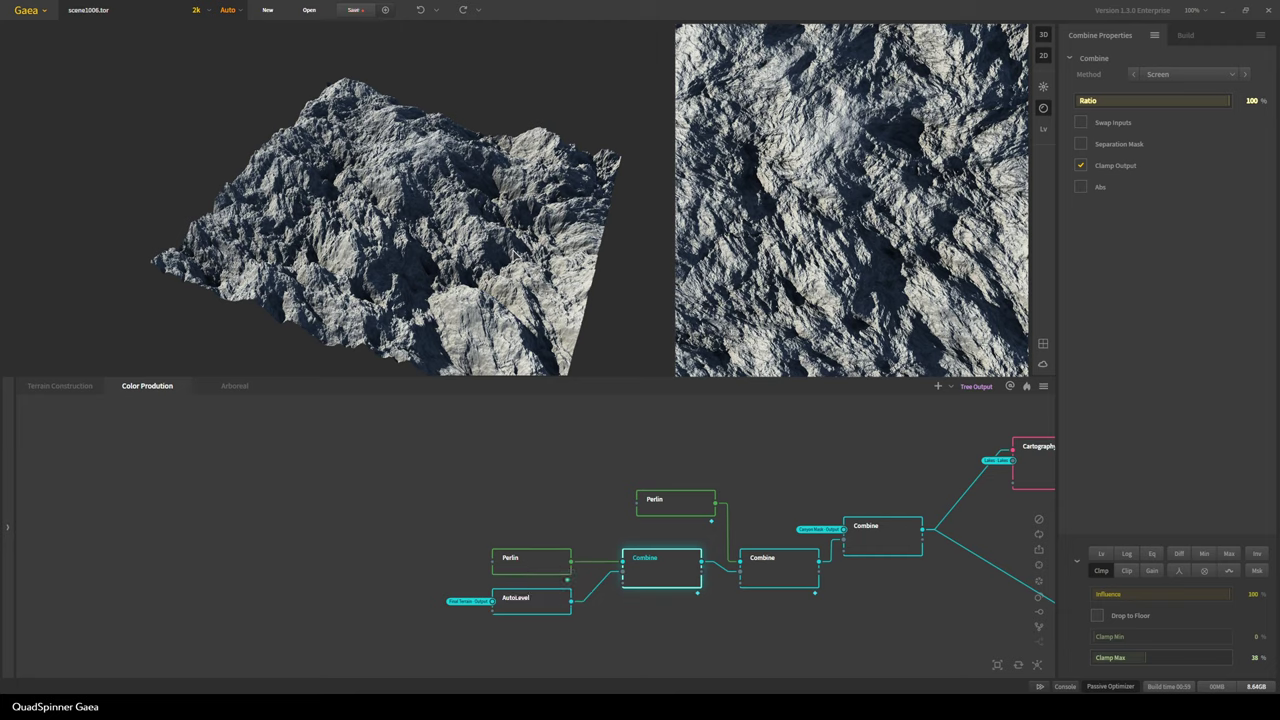
{"action": "left_click", "coordinate": [788, 573]}
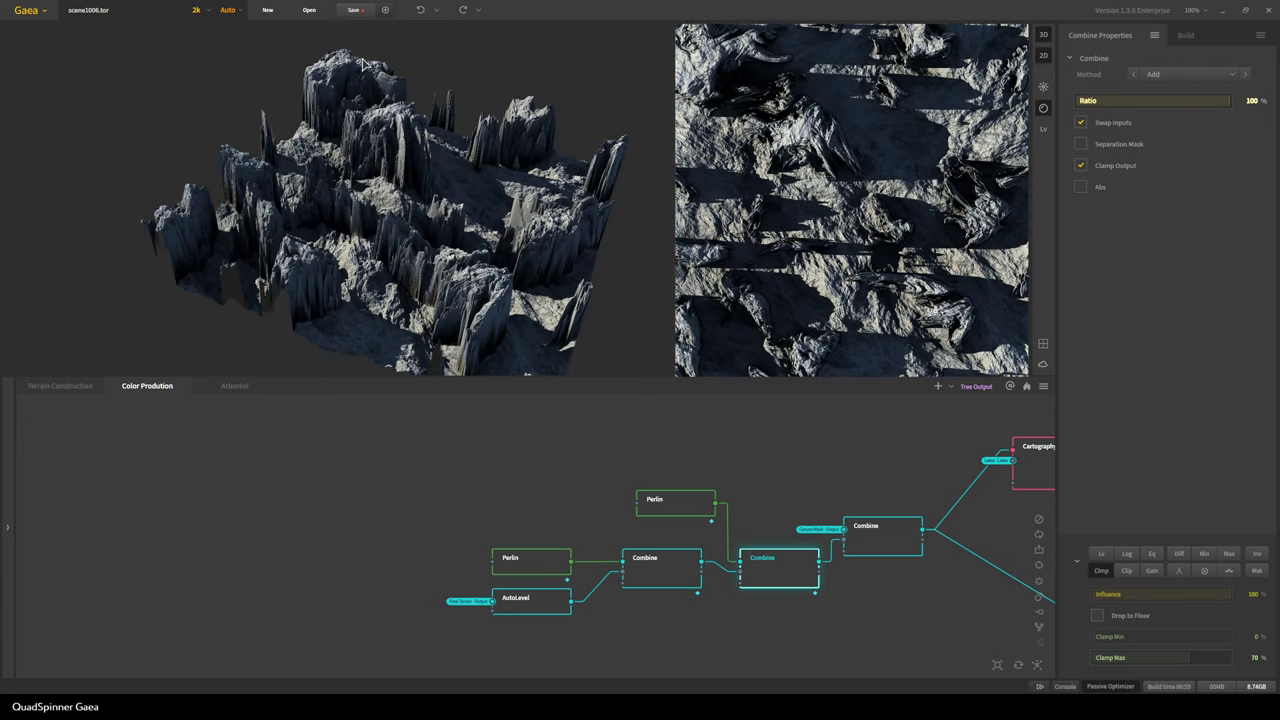
{"action": "left_click", "coordinate": [865, 539]}
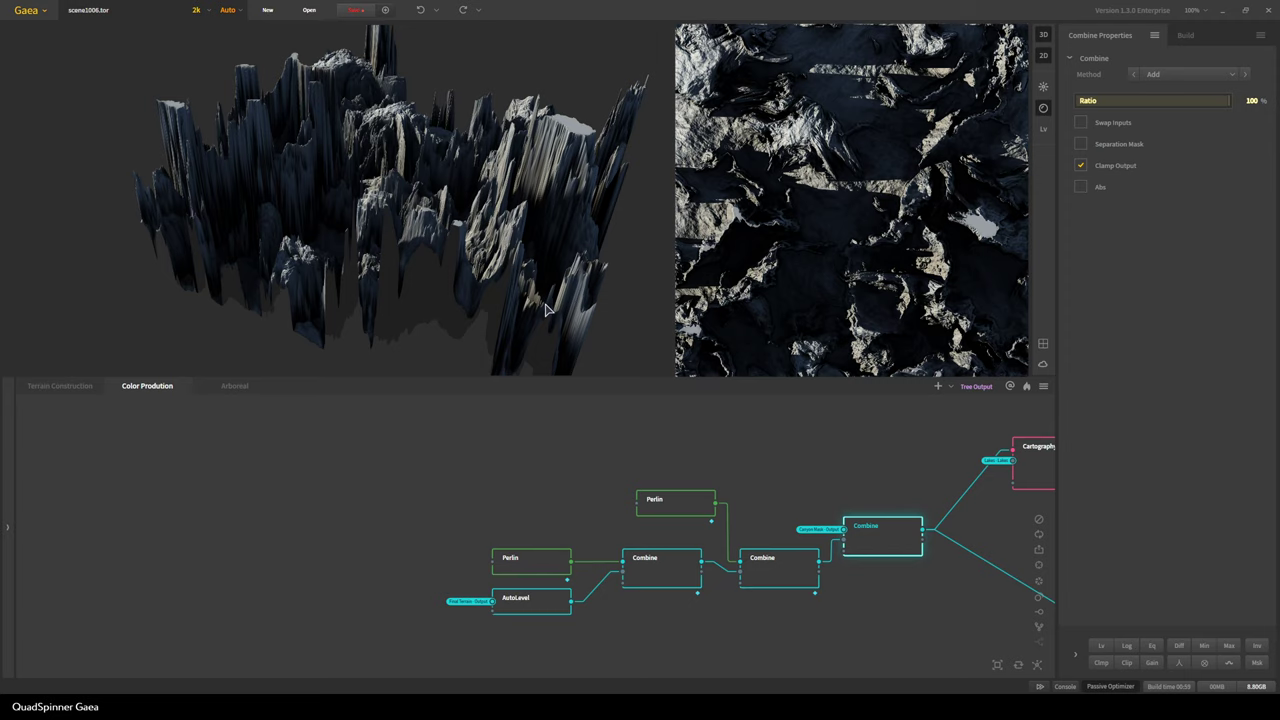
{"action": "scroll", "coordinate": [550, 310], "scroll_direction": "up", "scroll_amount": 5}
{"action": "scroll", "coordinate": [518, 261], "scroll_direction": "down", "scroll_amount": 4}
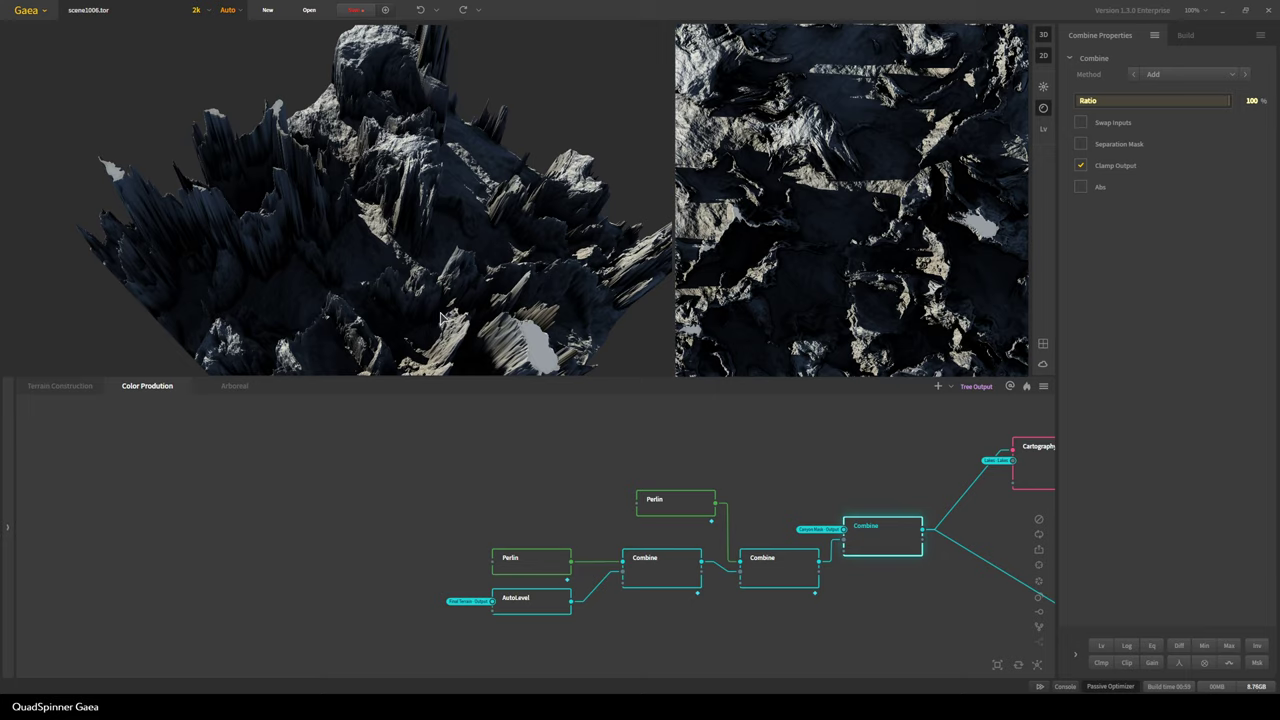
Preview the Cartography node fed by the last Combine and examine its map coloring on the terrain in 3D
{"action": "middle_click_drag", "start_coordinate": [865, 505], "coordinate": [603, 505]}
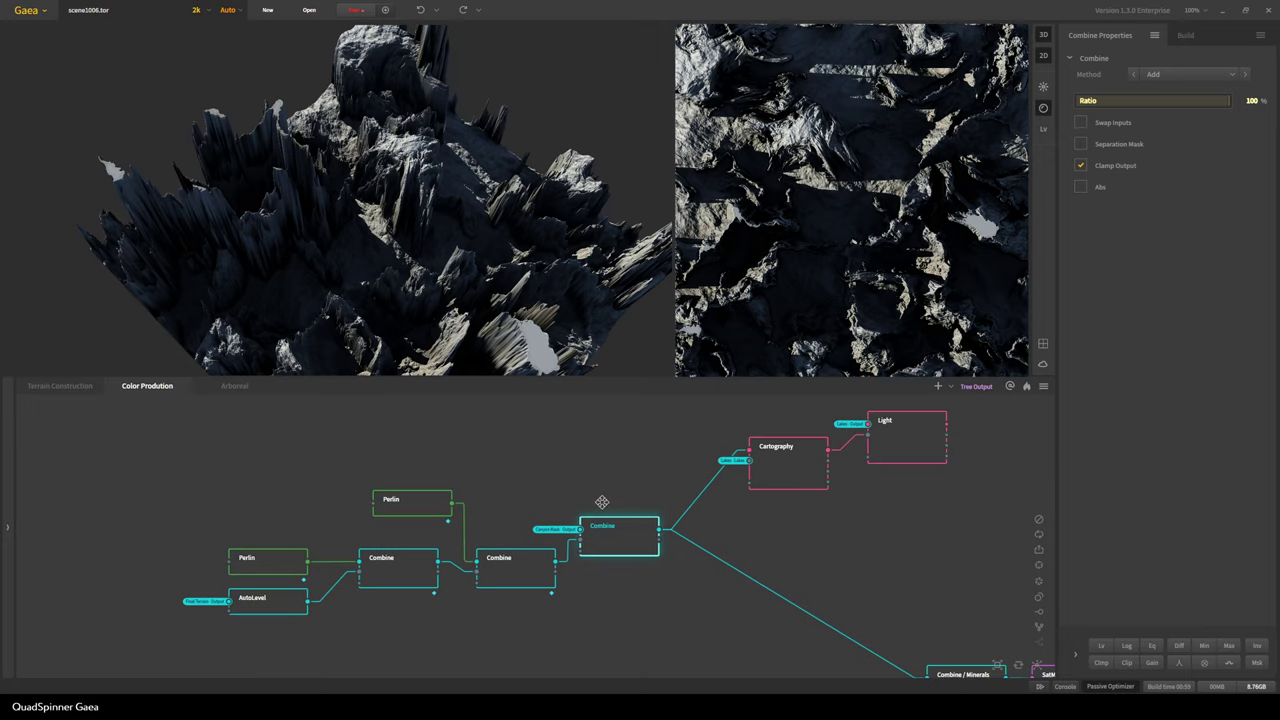
{"action": "middle_click_drag", "start_coordinate": [883, 537], "coordinate": [666, 589]}
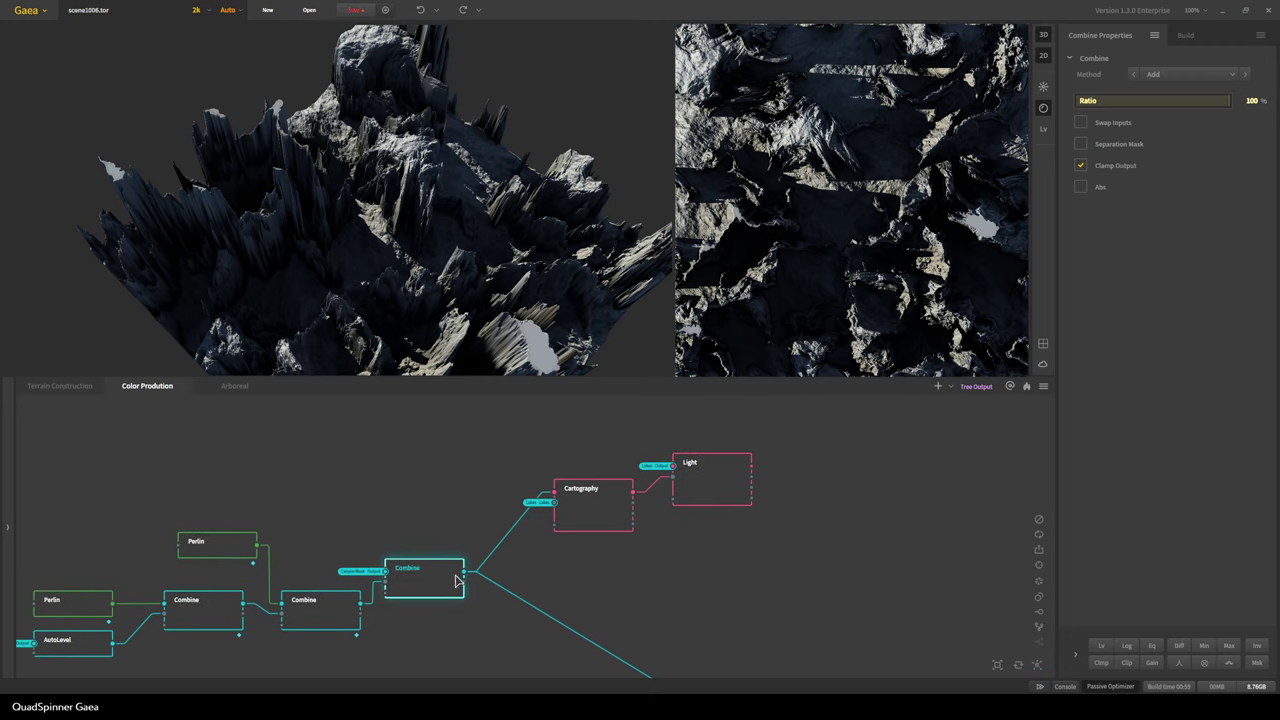
{"action": "middle_click_drag", "start_coordinate": [406, 631], "coordinate": [434, 630]}
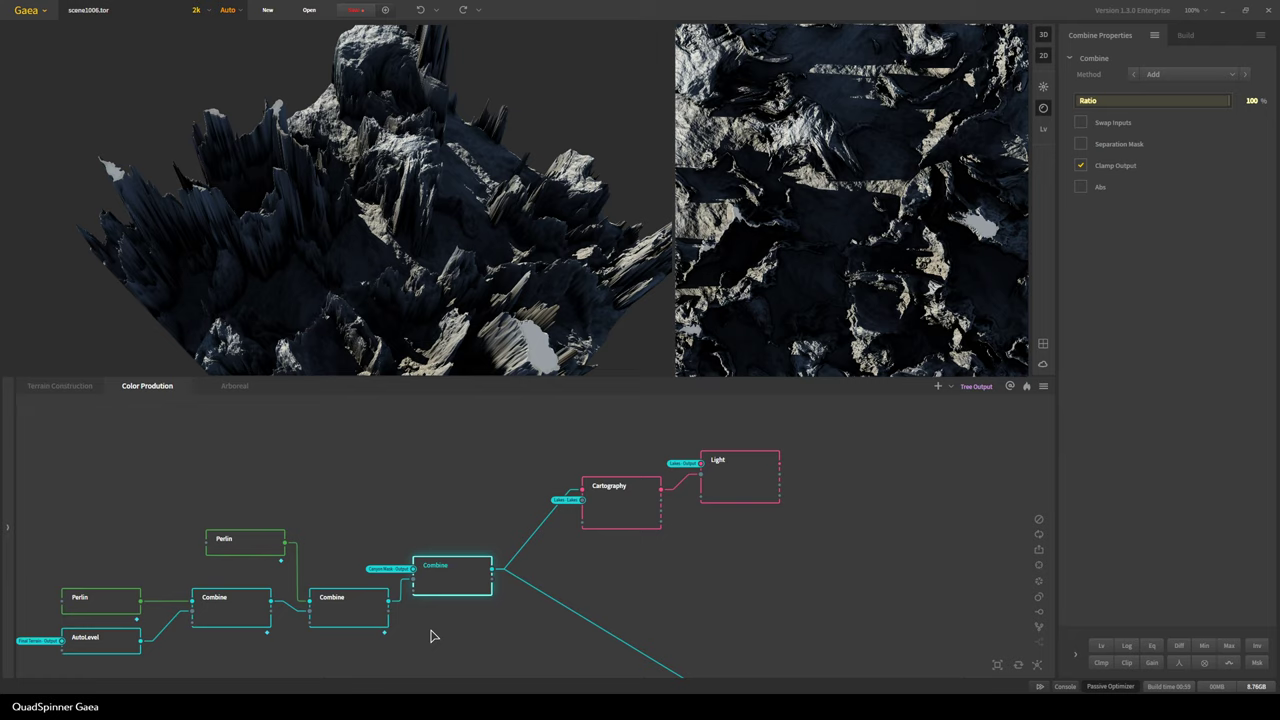
{"action": "left_click", "coordinate": [453, 585]}
{"action": "mouse_move", "coordinate": [646, 515]}
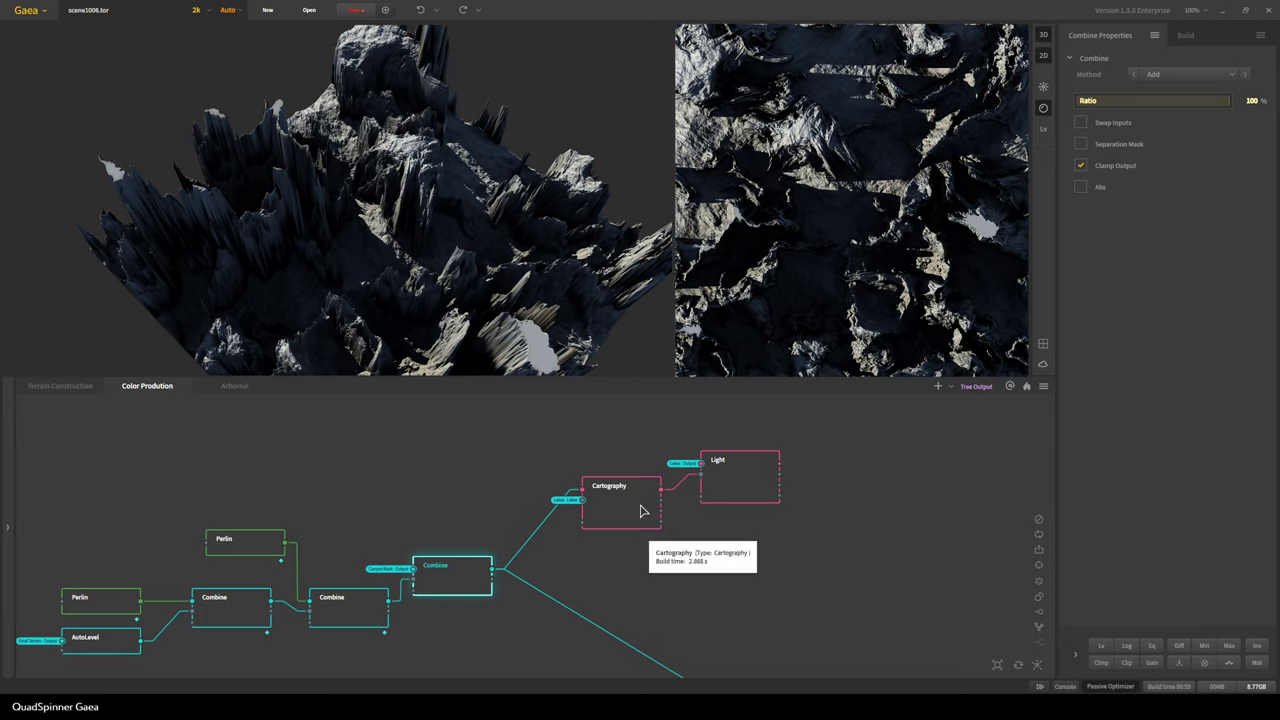
{"action": "left_click", "coordinate": [642, 511]}
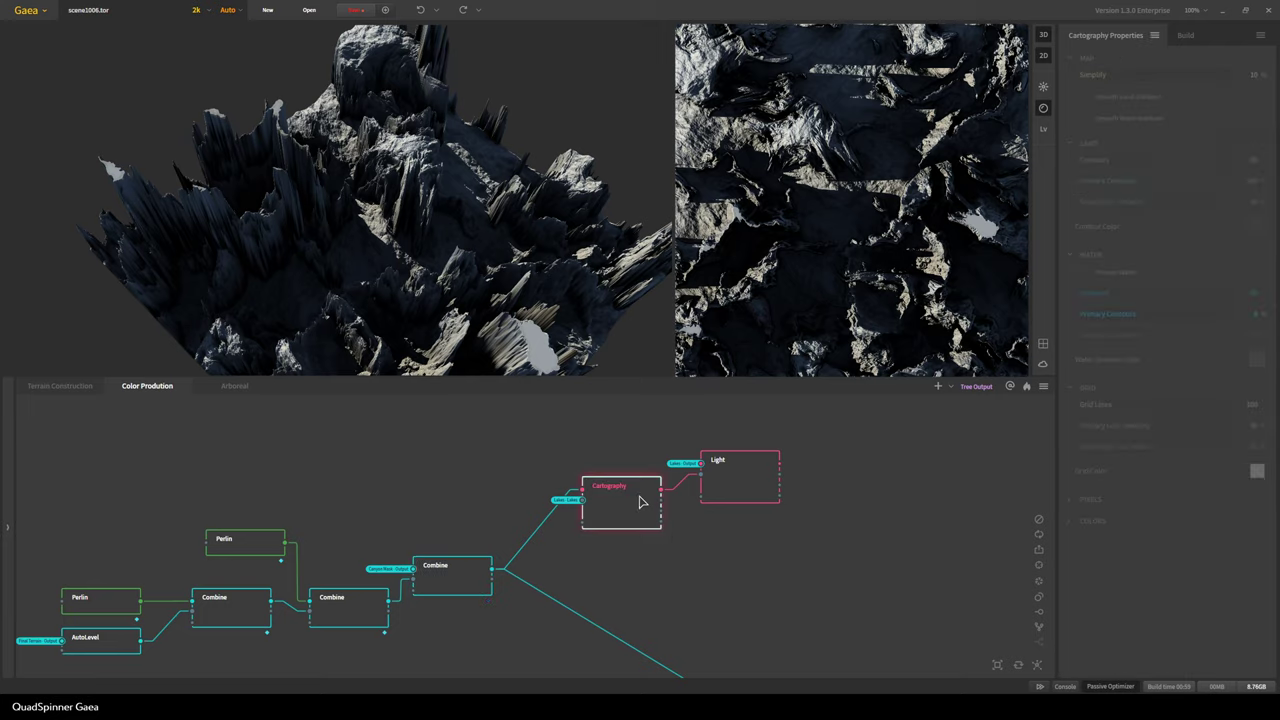
{"action": "middle_click_drag", "start_coordinate": [586, 574], "coordinate": [658, 438]}
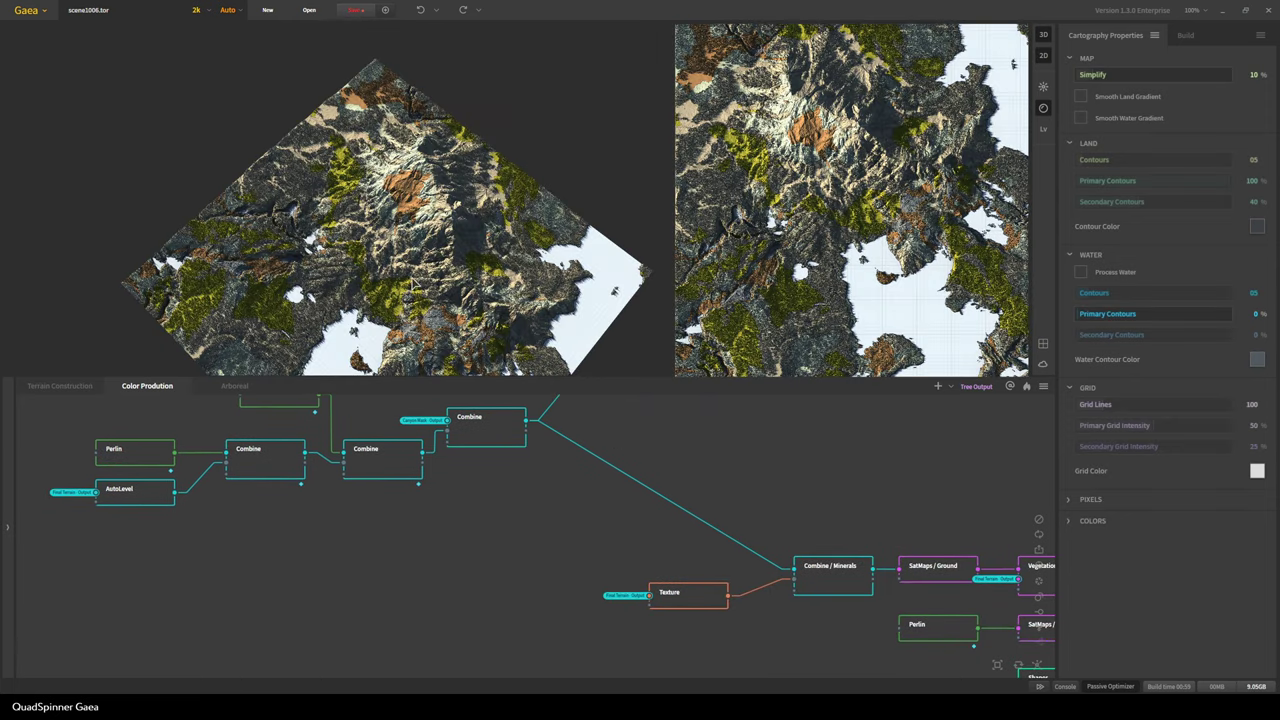
{"action": "left_click_drag", "start_coordinate": [471, 325], "coordinate": [492, 409]}
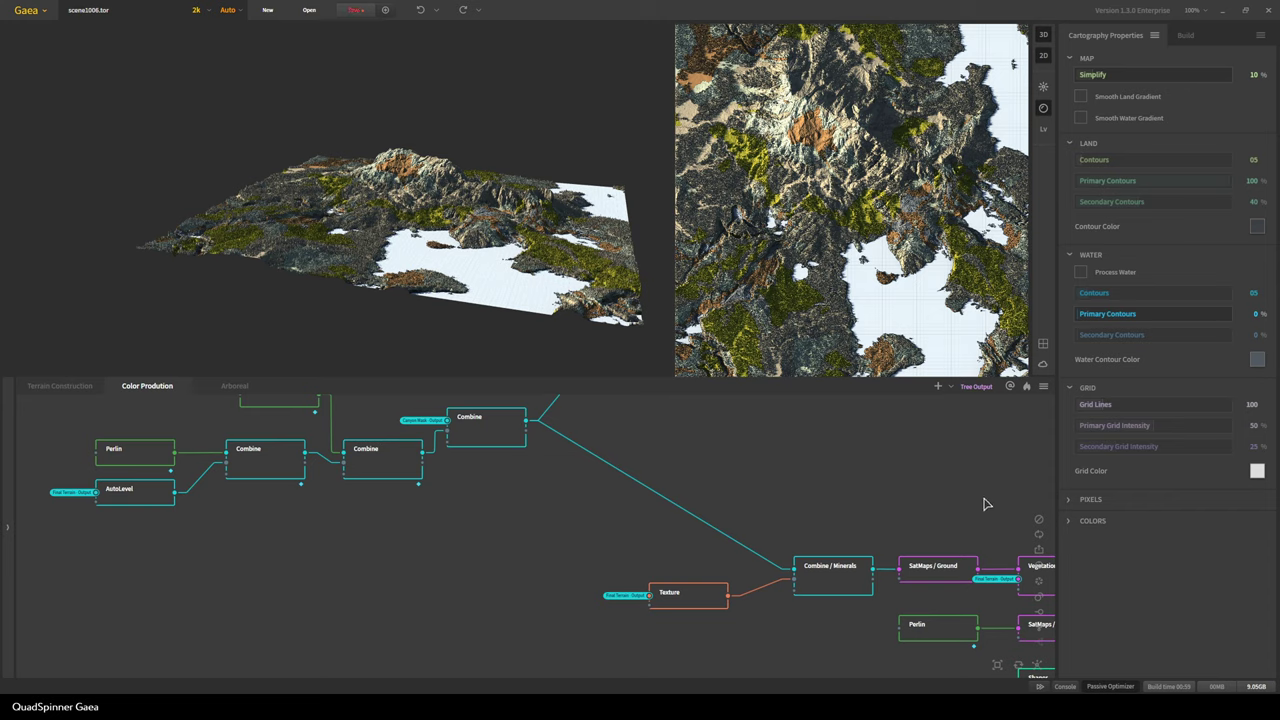
Preview the Lakes node fed by Snowfall and pin it as the base terrain for color previews
{"action": "middle_click_drag", "start_coordinate": [978, 510], "coordinate": [584, 500]}
{"action": "middle_click_drag", "start_coordinate": [898, 491], "coordinate": [751, 490]}
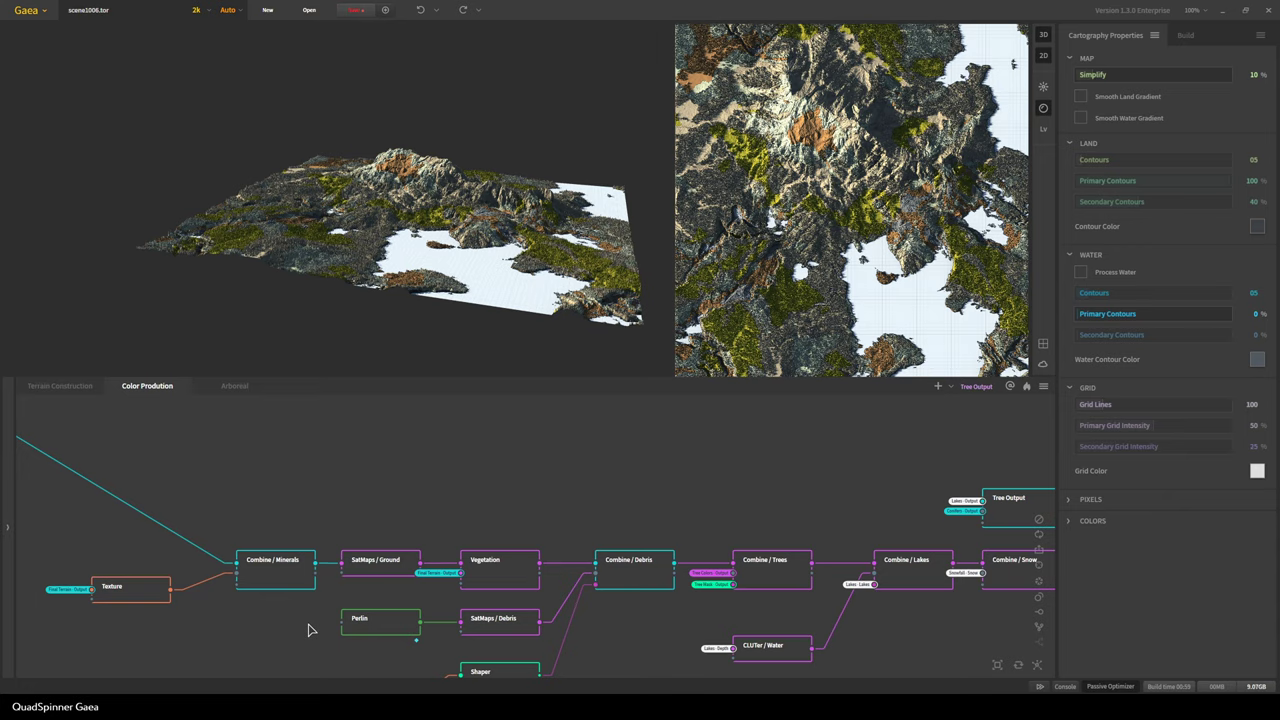
{"action": "middle_click_drag", "start_coordinate": [310, 625], "coordinate": [543, 531]}
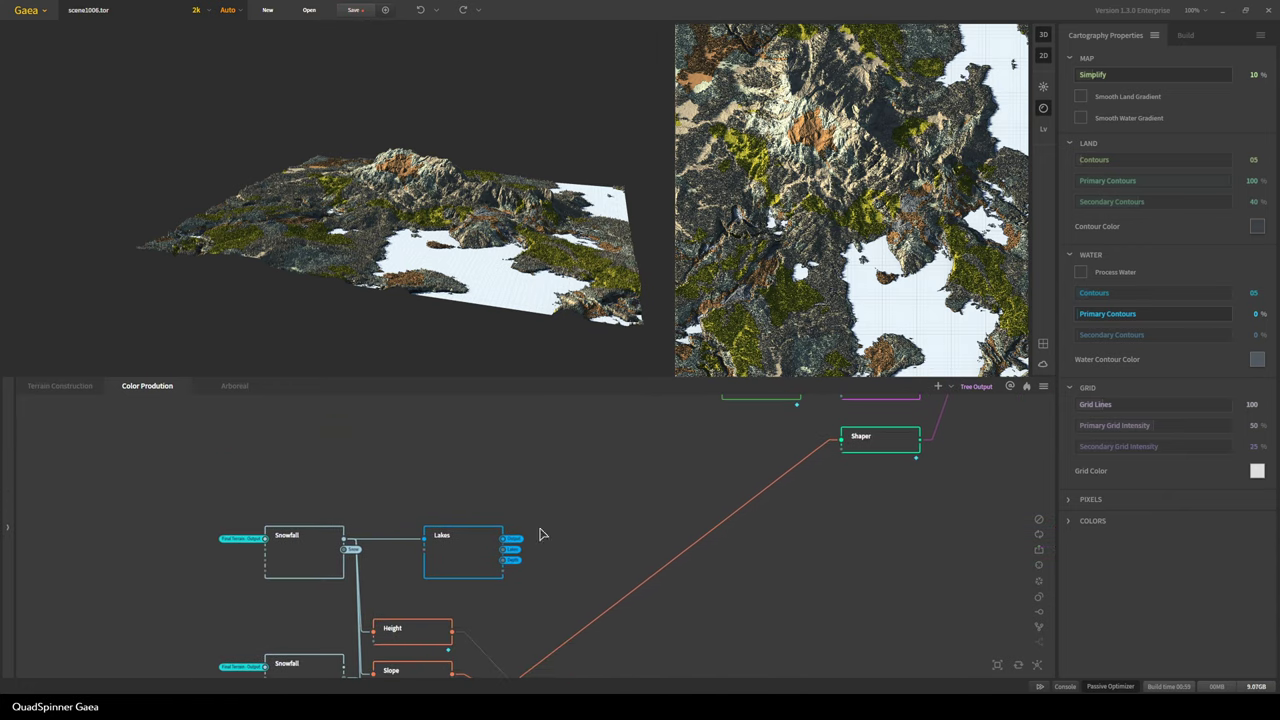
{"action": "left_click", "coordinate": [484, 556]}
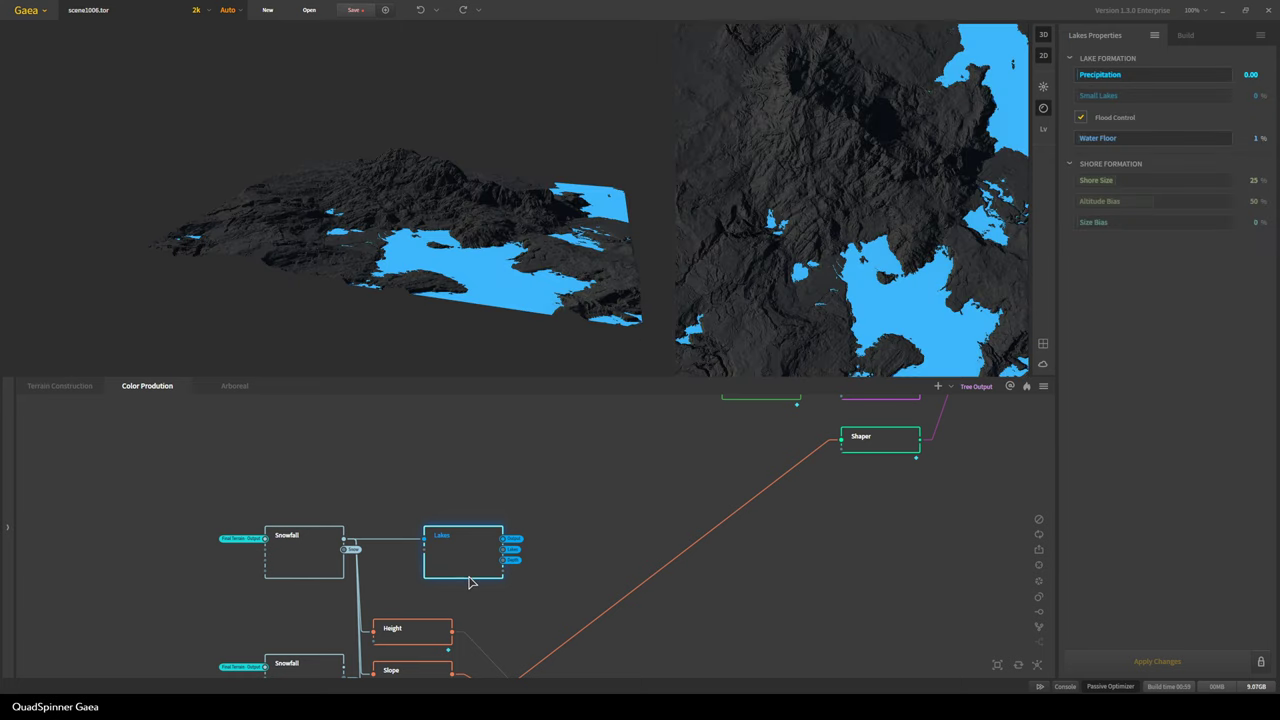
{"action": "scroll", "coordinate": [470, 578], "scroll_direction": "up", "scroll_amount": 4}
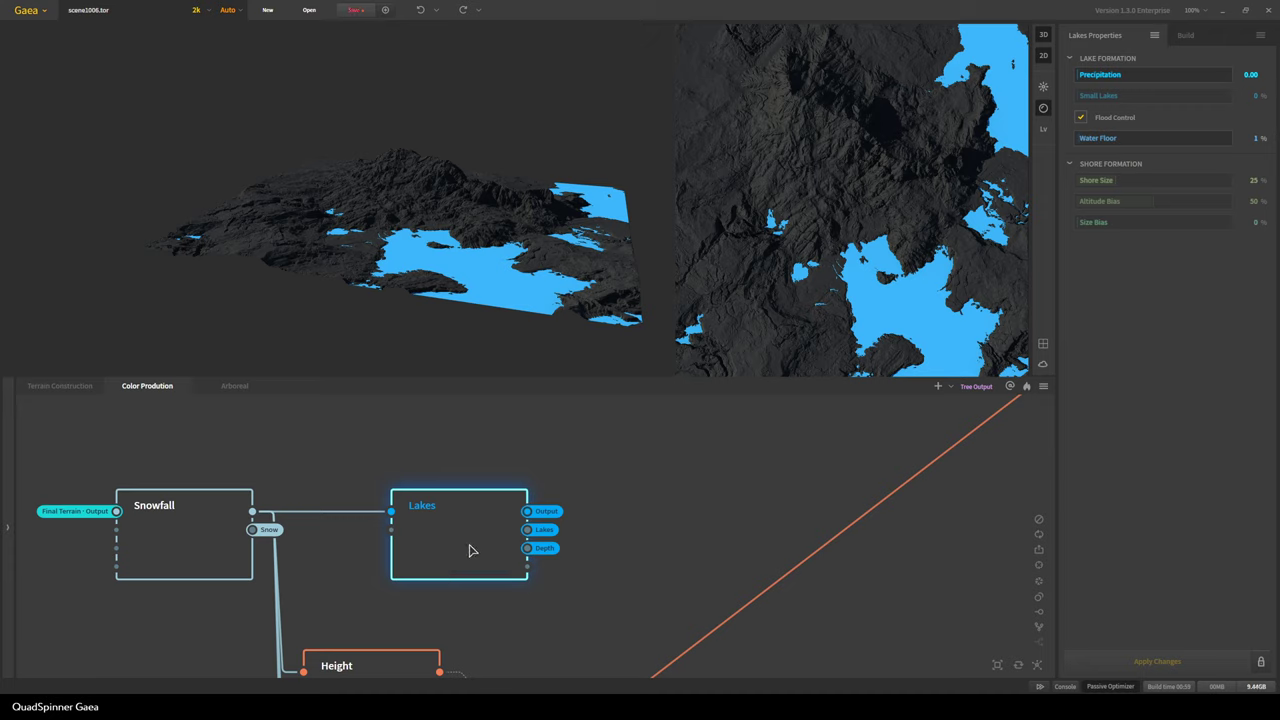
{"action": "key", "text": "f"}
{"action": "scroll", "coordinate": [446, 571], "scroll_direction": "down", "scroll_amount": 5}
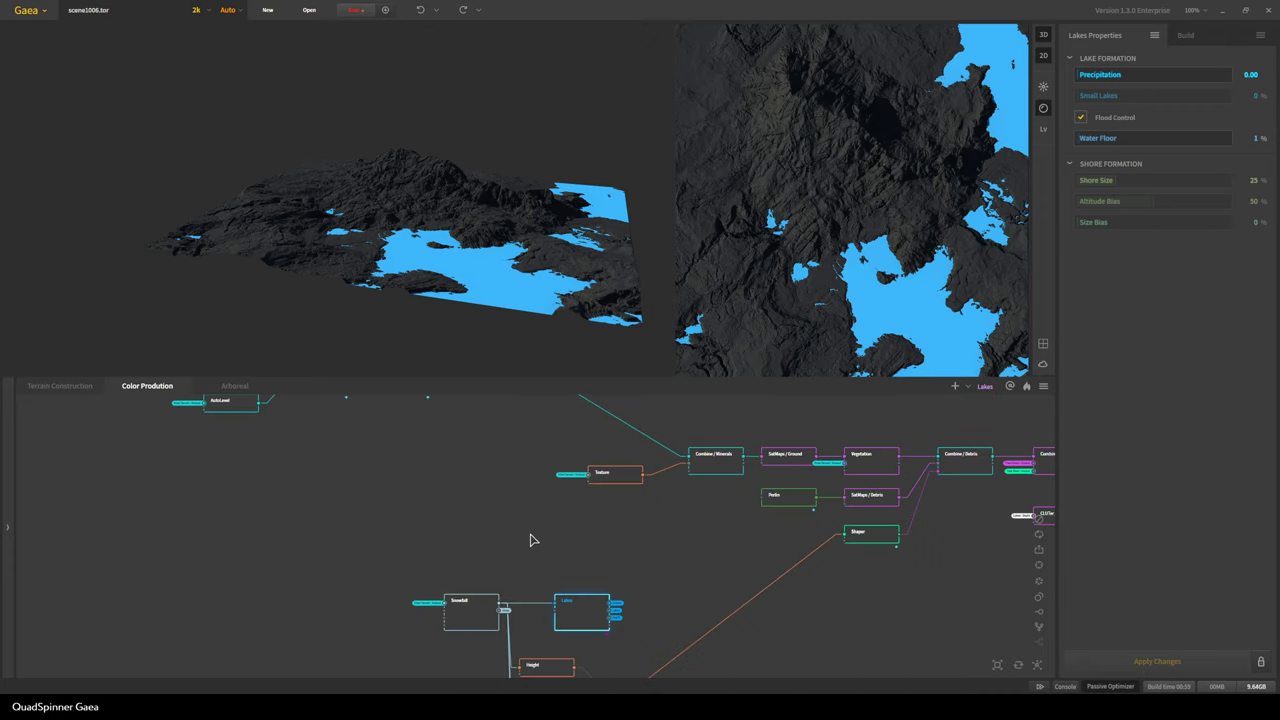
Preview the Cartography node over the Lakes terrain and examine its colored zones and contours up close and from above
{"action": "middle_click_drag", "start_coordinate": [530, 540], "coordinate": [689, 640]}
{"action": "scroll", "coordinate": [666, 509], "scroll_direction": "up", "scroll_amount": 1}
{"action": "middle_click_drag", "start_coordinate": [769, 502], "coordinate": [580, 637]}
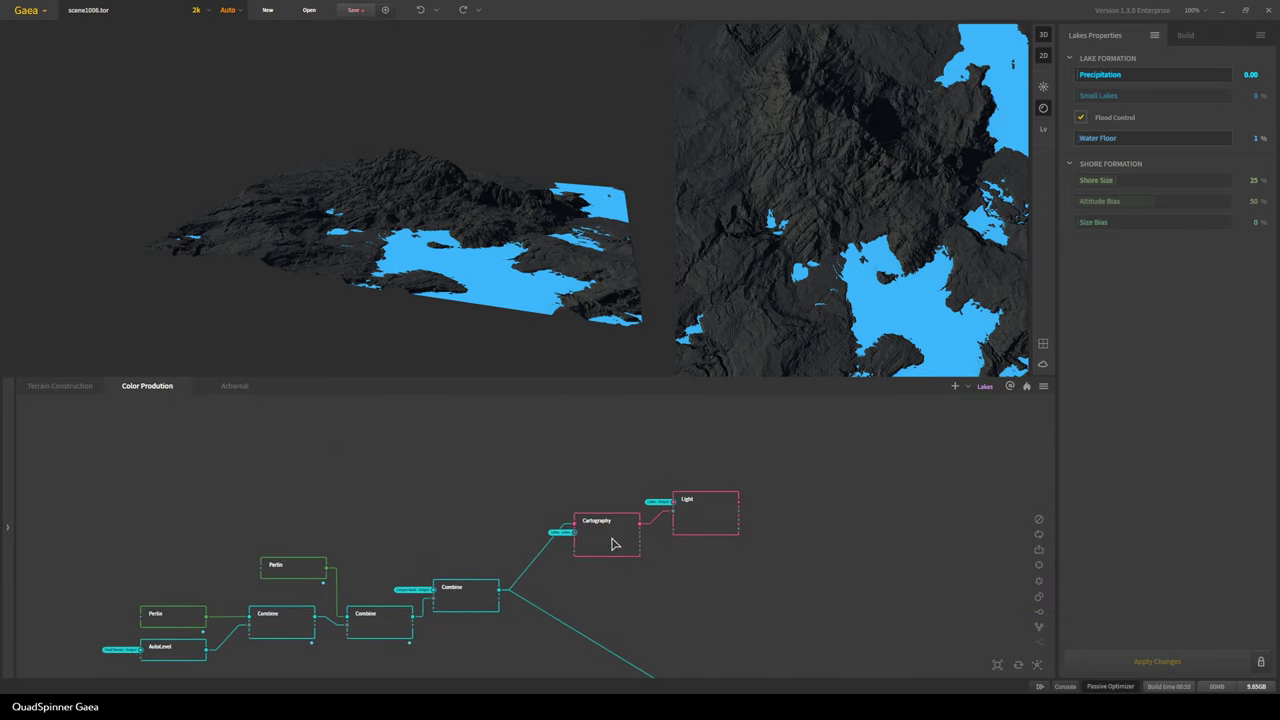
{"action": "left_click", "coordinate": [614, 544]}
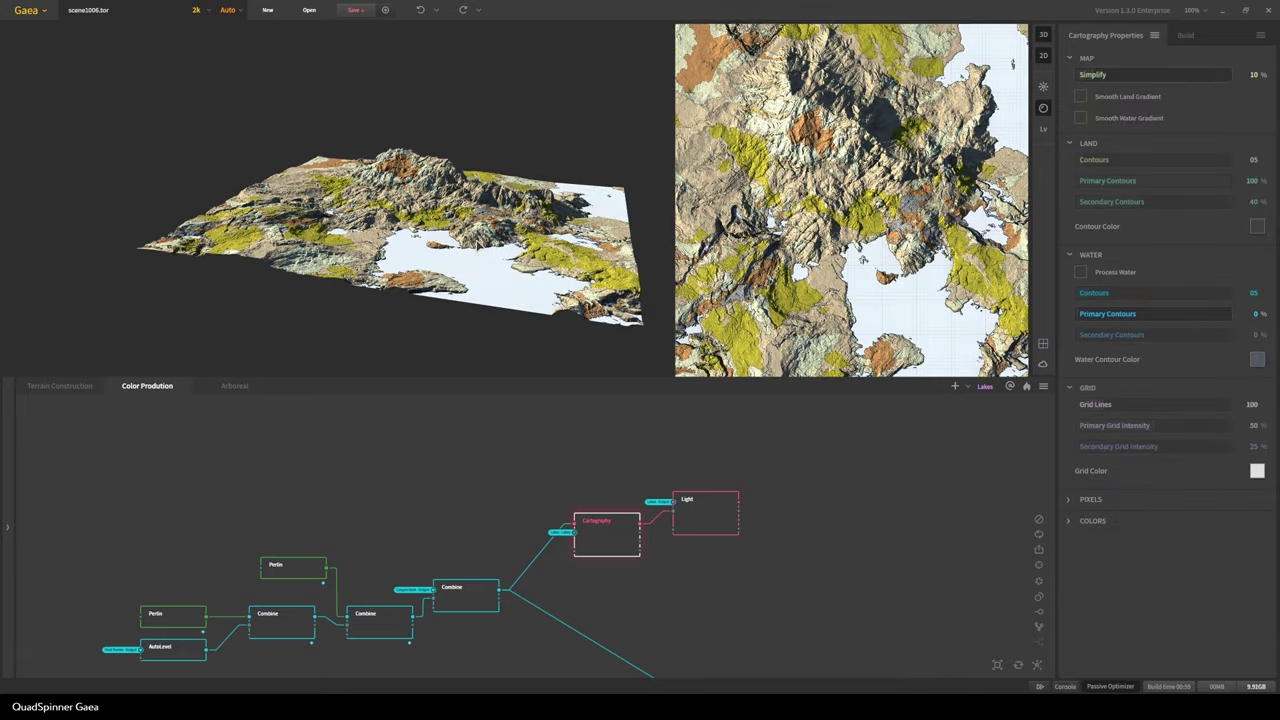
{"action": "scroll", "coordinate": [518, 240], "scroll_direction": "up", "scroll_amount": 10}
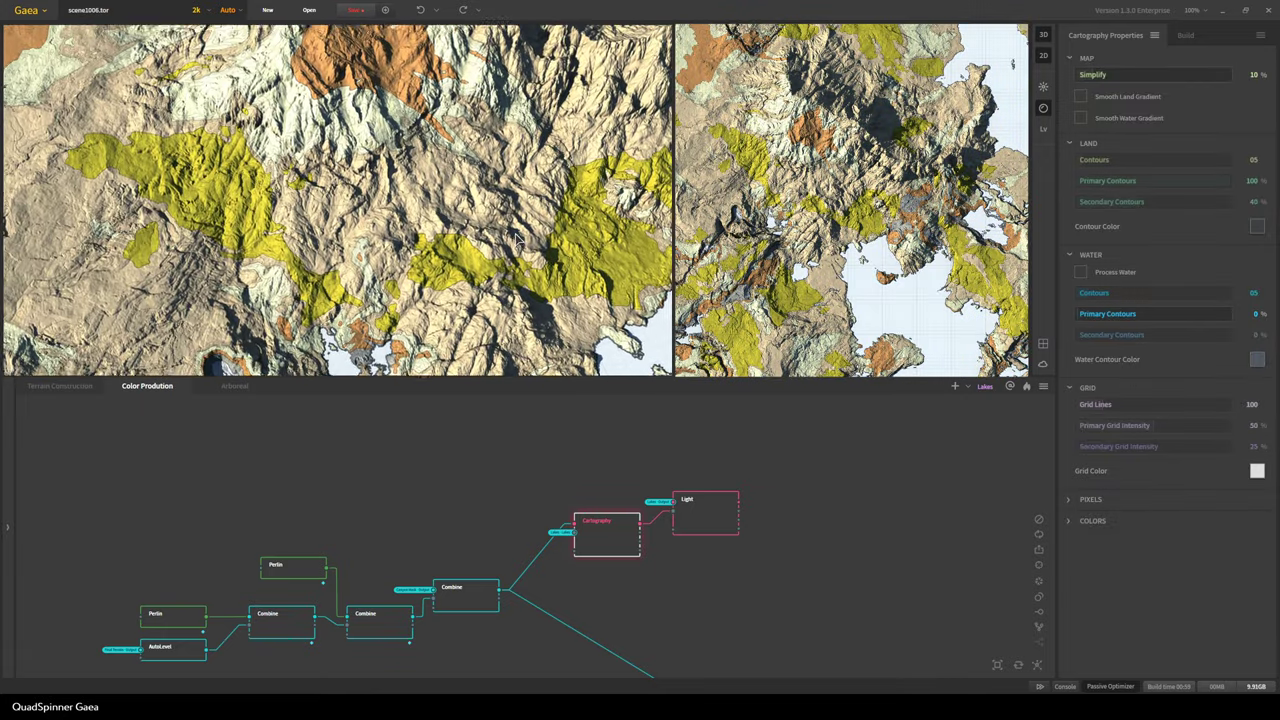
{"action": "scroll", "coordinate": [518, 240], "scroll_direction": "down", "scroll_amount": 5}
{"action": "left_click_drag", "start_coordinate": [518, 240], "coordinate": [410, 246]}
{"action": "scroll", "coordinate": [411, 247], "scroll_direction": "down", "scroll_amount": 2}
{"action": "middle_click_drag", "start_coordinate": [410, 294], "coordinate": [408, 250]}
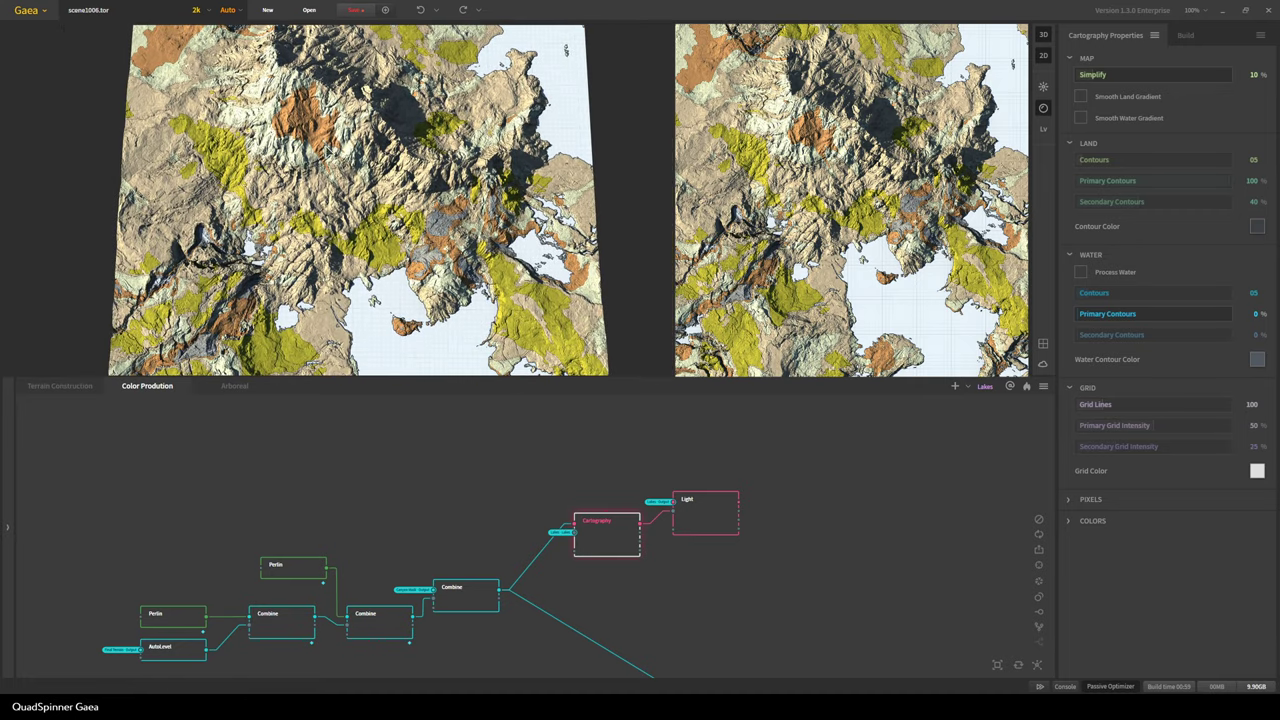
{"action": "middle_click_drag", "start_coordinate": [300, 102], "coordinate": [307, 180]}
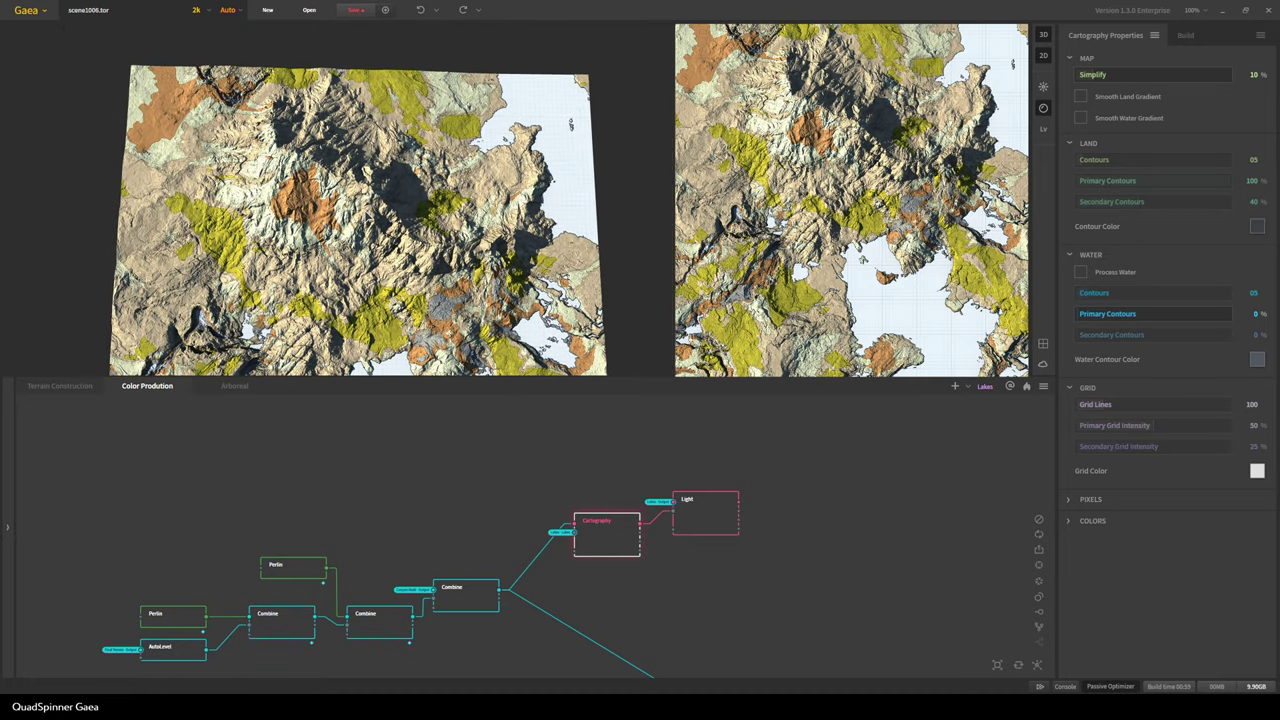
{"action": "middle_click_drag", "start_coordinate": [494, 312], "coordinate": [519, 174]}
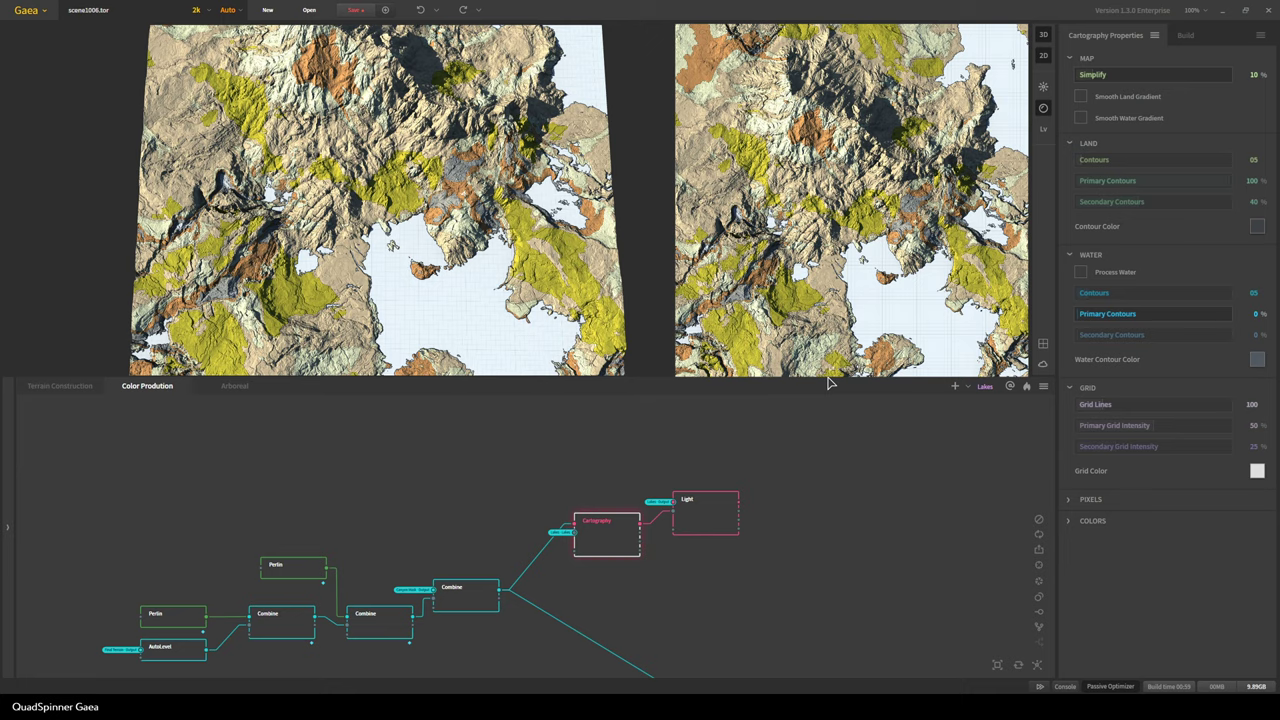
Enlarge the viewport area above the graph and widen the 2D view beside the 3D view
{"action": "left_click_drag", "start_coordinate": [827, 385], "coordinate": [834, 525]}
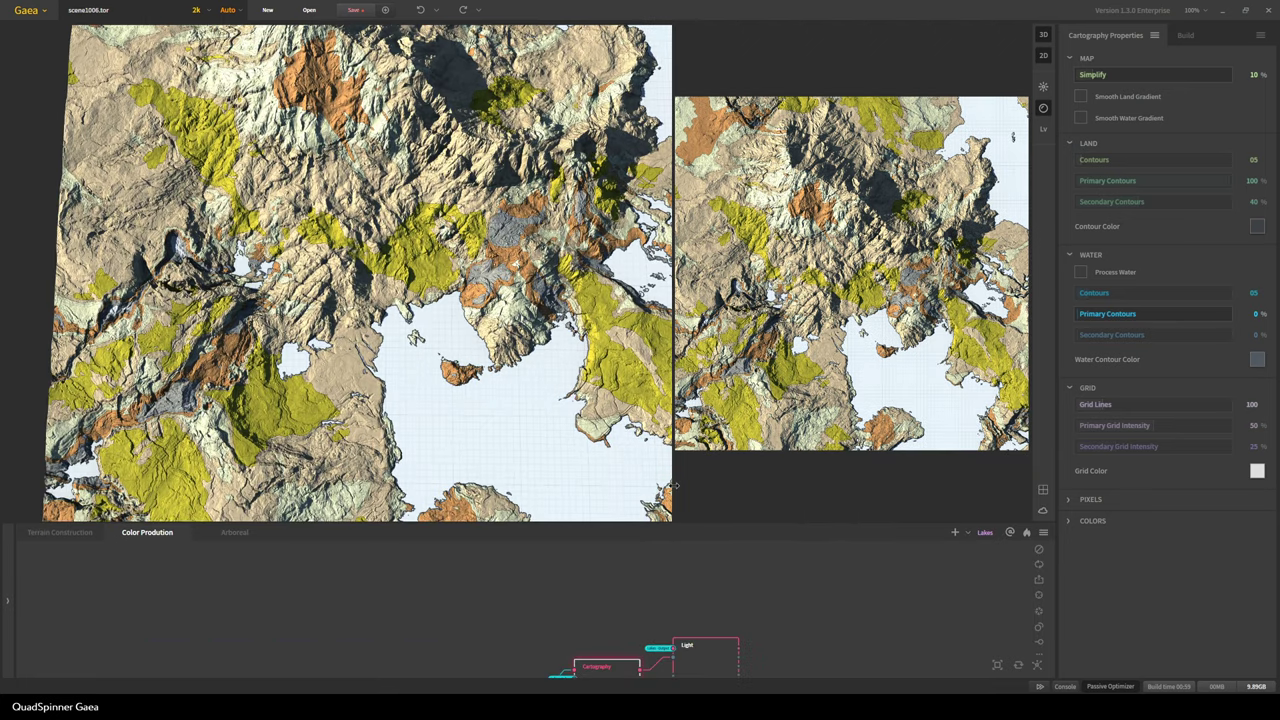
{"action": "left_click_drag", "start_coordinate": [674, 488], "coordinate": [476, 494]}
{"action": "middle_click_drag", "start_coordinate": [517, 626], "coordinate": [414, 592]}
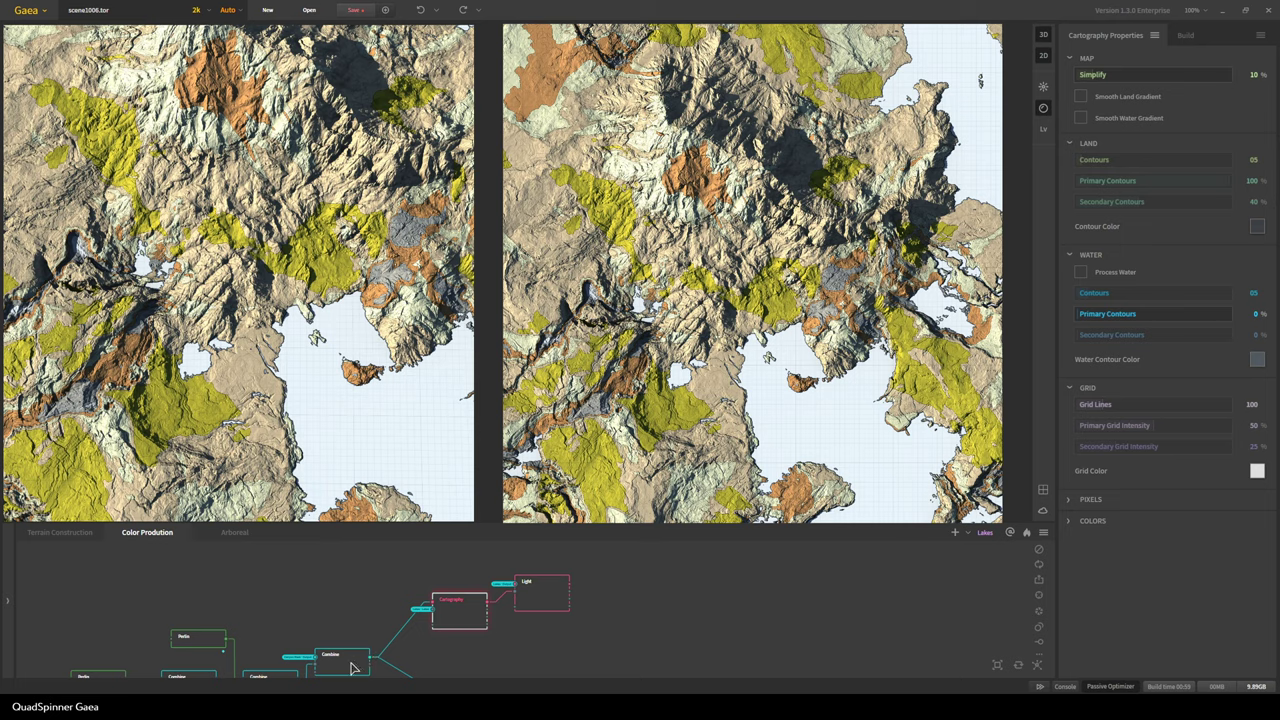
Preview the last Combine node before Cartography and compare its 2D view as an unshaded height map and as shaded relief
{"action": "middle_click_drag", "start_coordinate": [353, 667], "coordinate": [420, 619]}
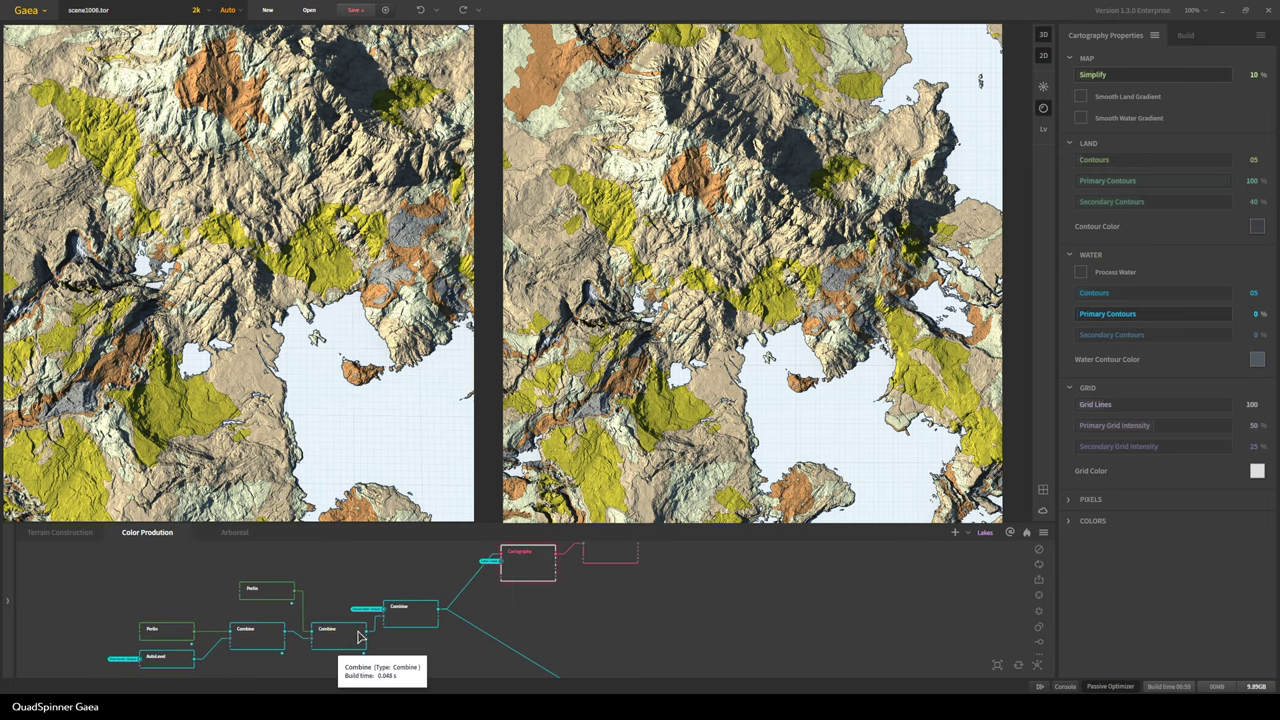
{"action": "left_click", "coordinate": [418, 623]}
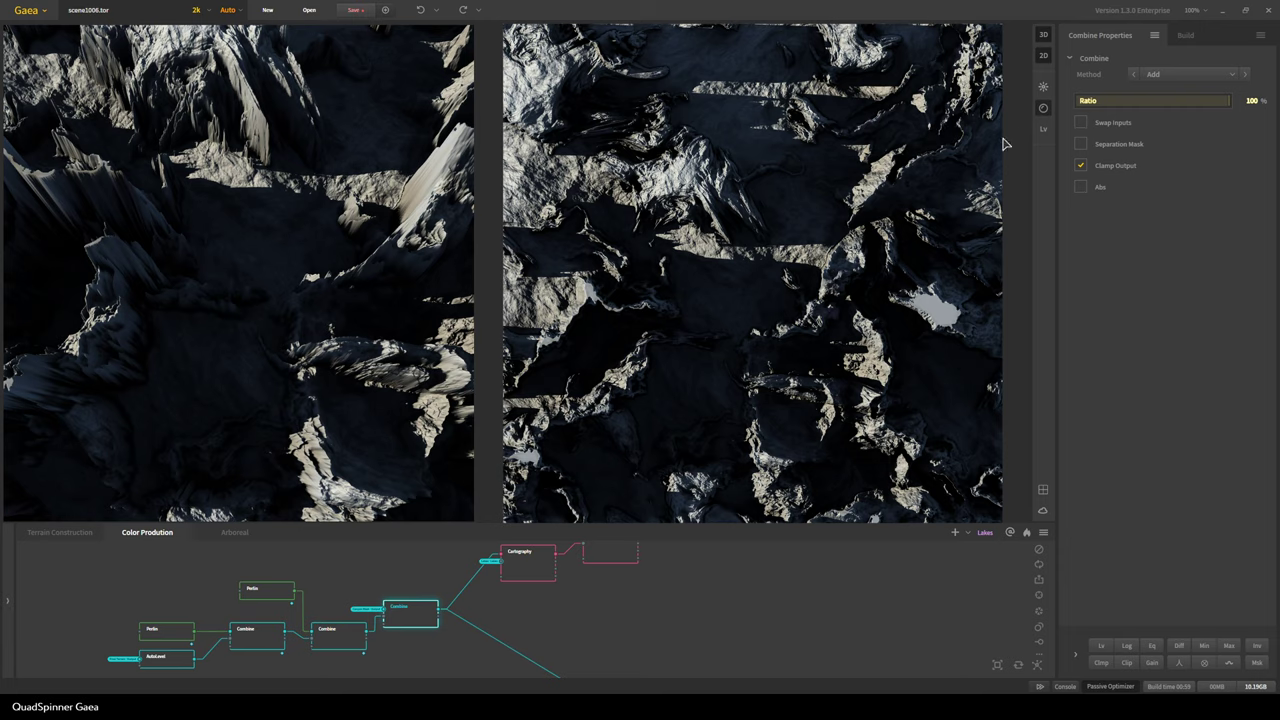
{"action": "left_click", "coordinate": [1043, 109]}
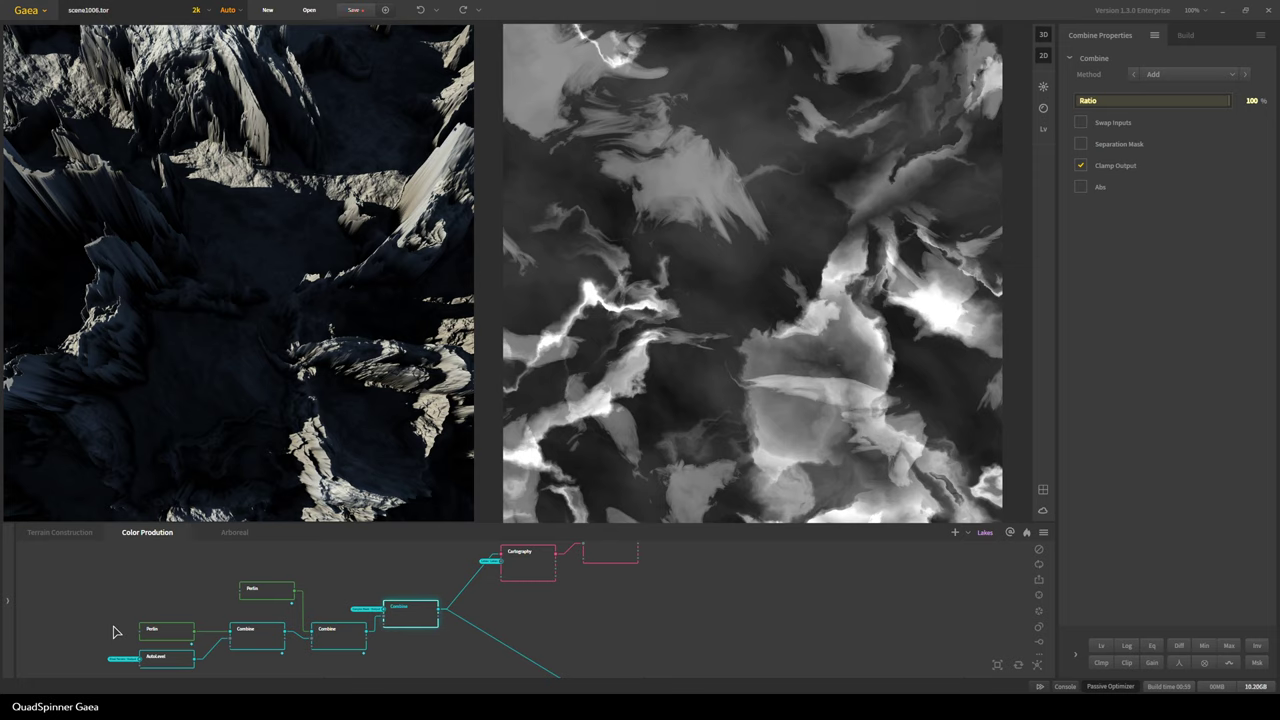
{"action": "left_click", "coordinate": [1043, 107]}
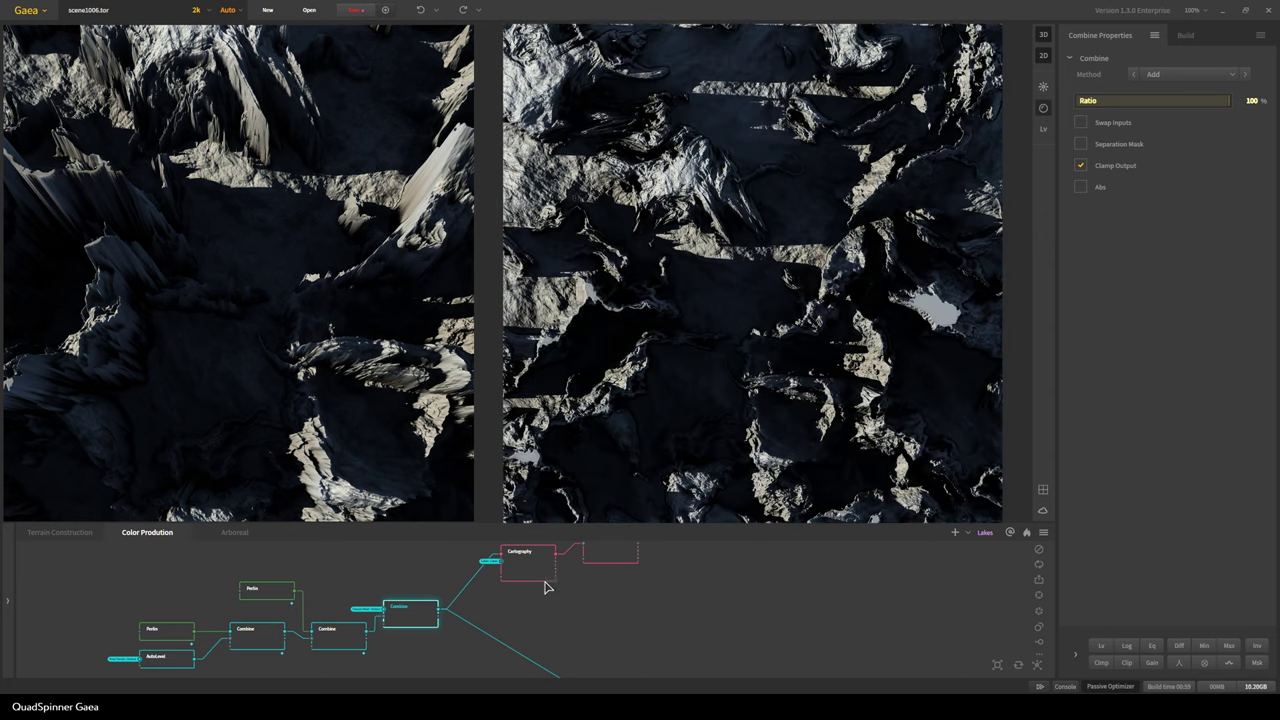
Lower the viewport light's exposure slightly for the Cartography preview and compare its map colors with and without shading
{"action": "left_click", "coordinate": [530, 564]}
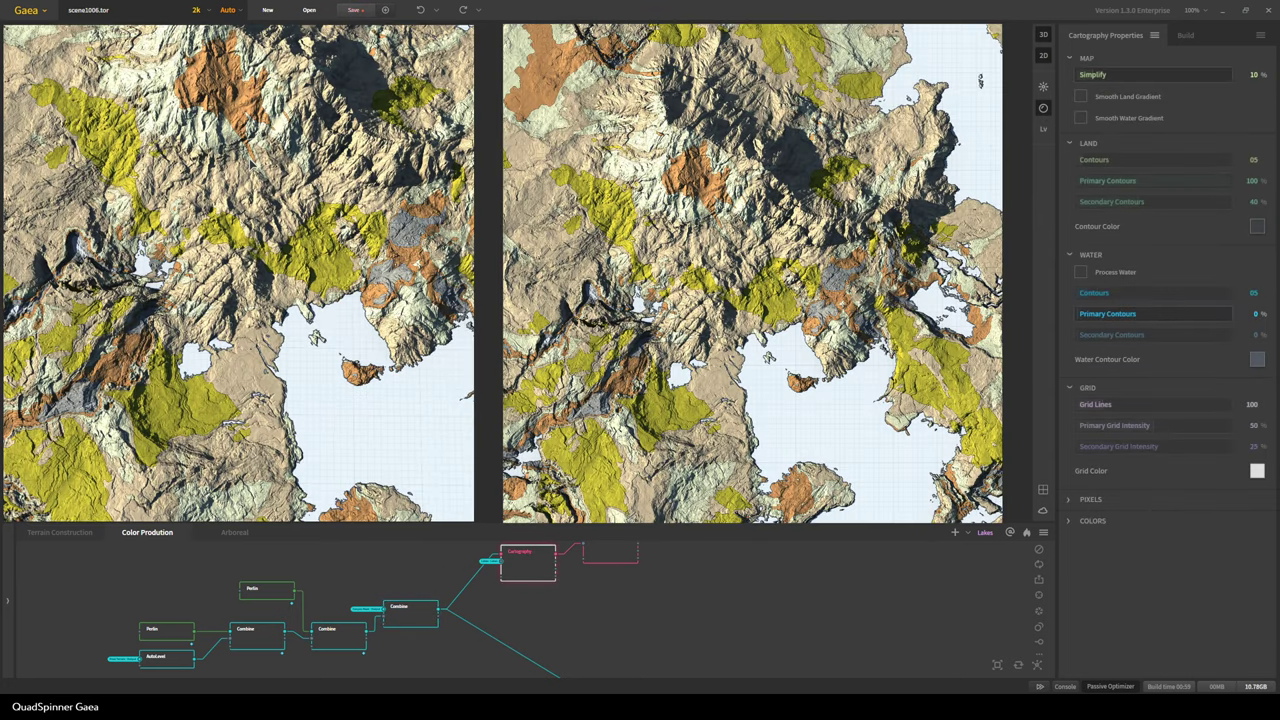
{"action": "left_click", "coordinate": [1043, 89]}
{"action": "left_click_drag", "start_coordinate": [897, 285], "coordinate": [883, 285]}
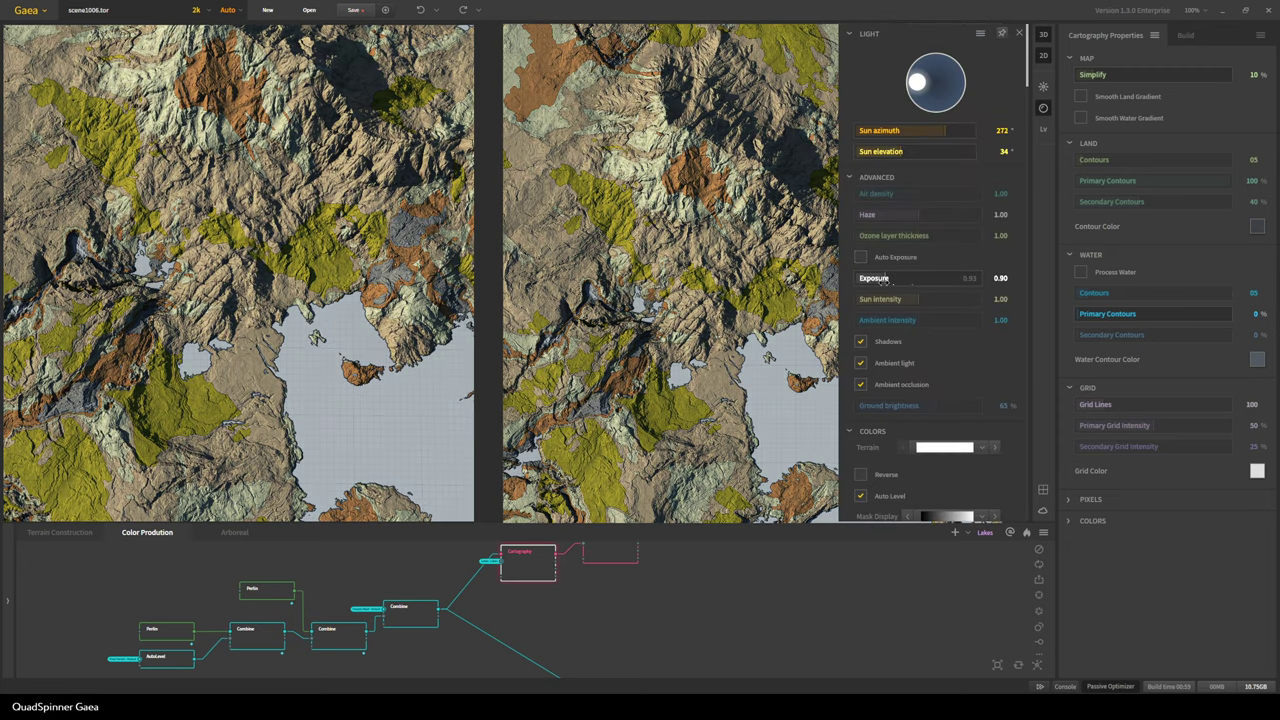
{"action": "right_click", "coordinate": [938, 277]}
{"action": "left_click", "coordinate": [935, 278]}
{"action": "left_click", "coordinate": [1040, 130]}
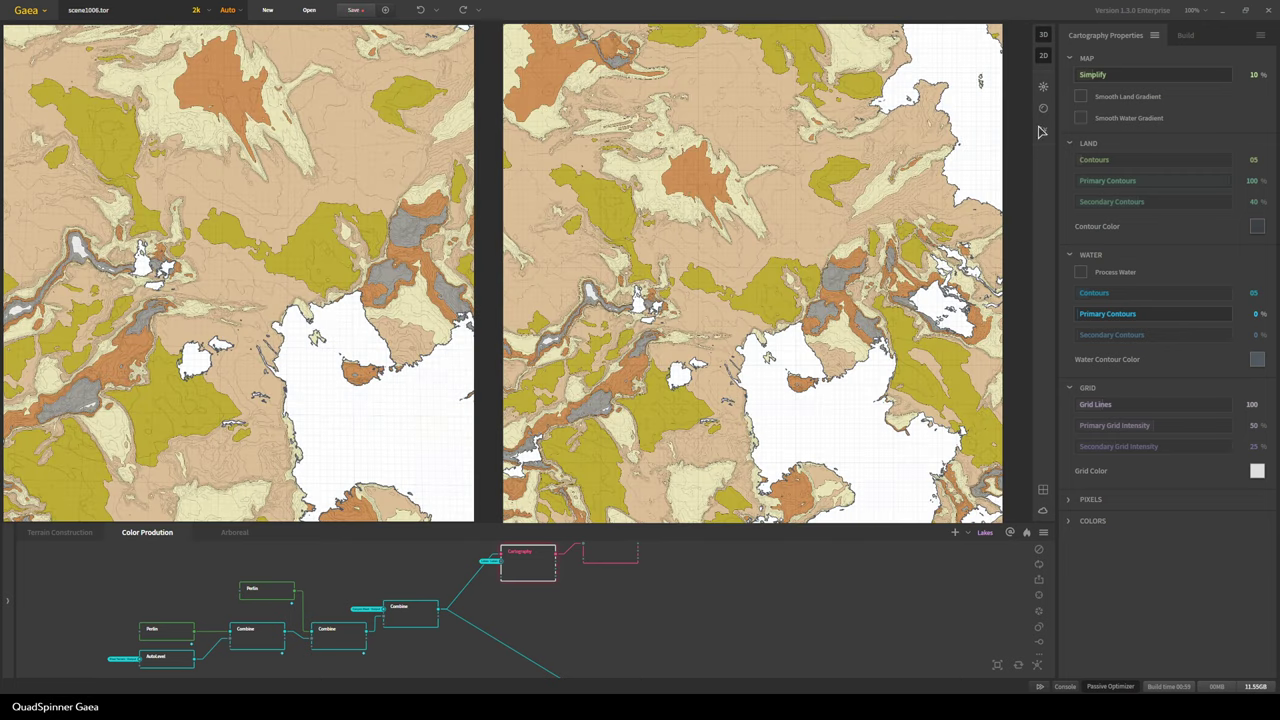
{"action": "left_click", "coordinate": [1041, 106]}
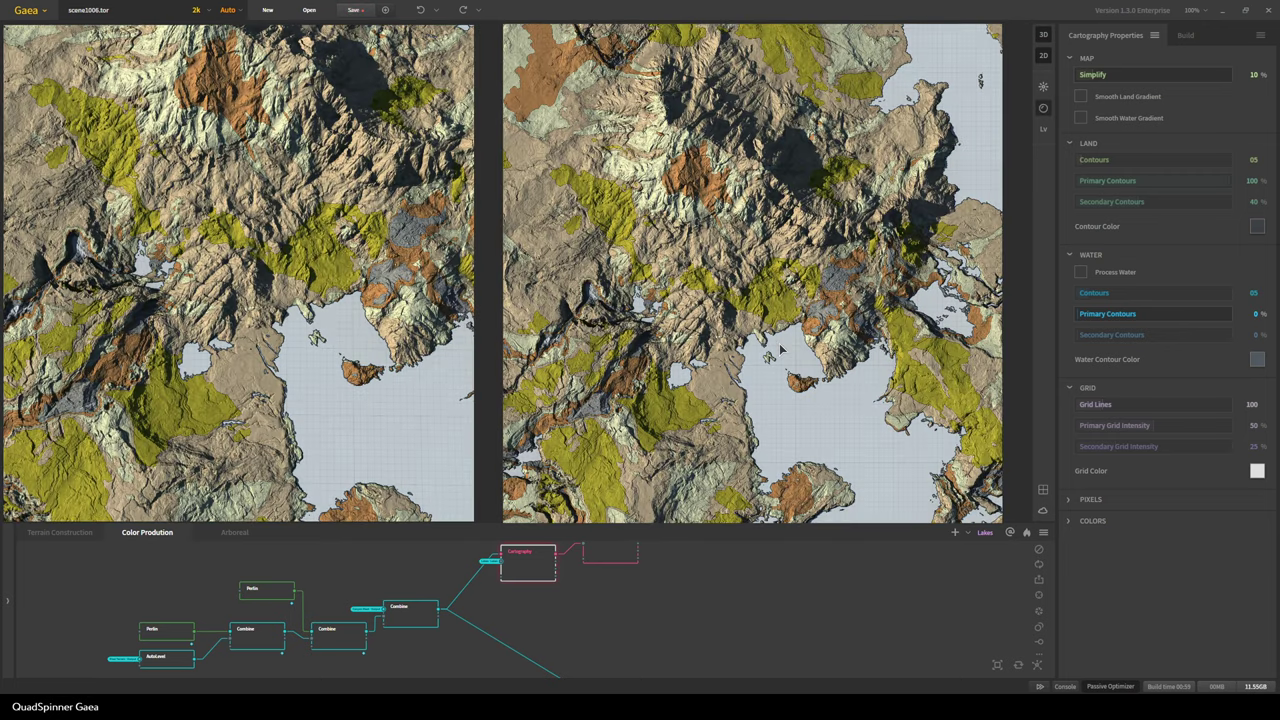
Turn off shading and examine the flat Cartography map's color zones and contour lines across the upper terrain and eastern lake
{"action": "left_click", "coordinate": [1037, 131]}
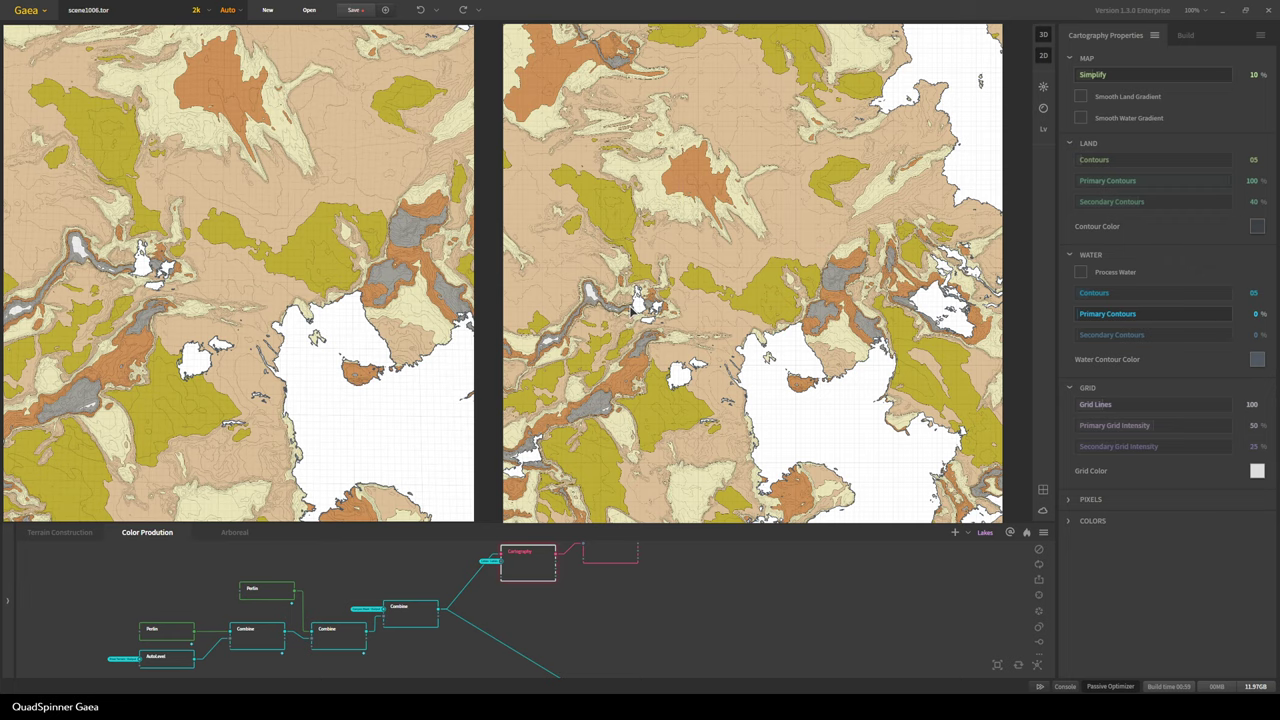
{"action": "scroll", "coordinate": [600, 330], "scroll_direction": "up", "scroll_amount": 5}
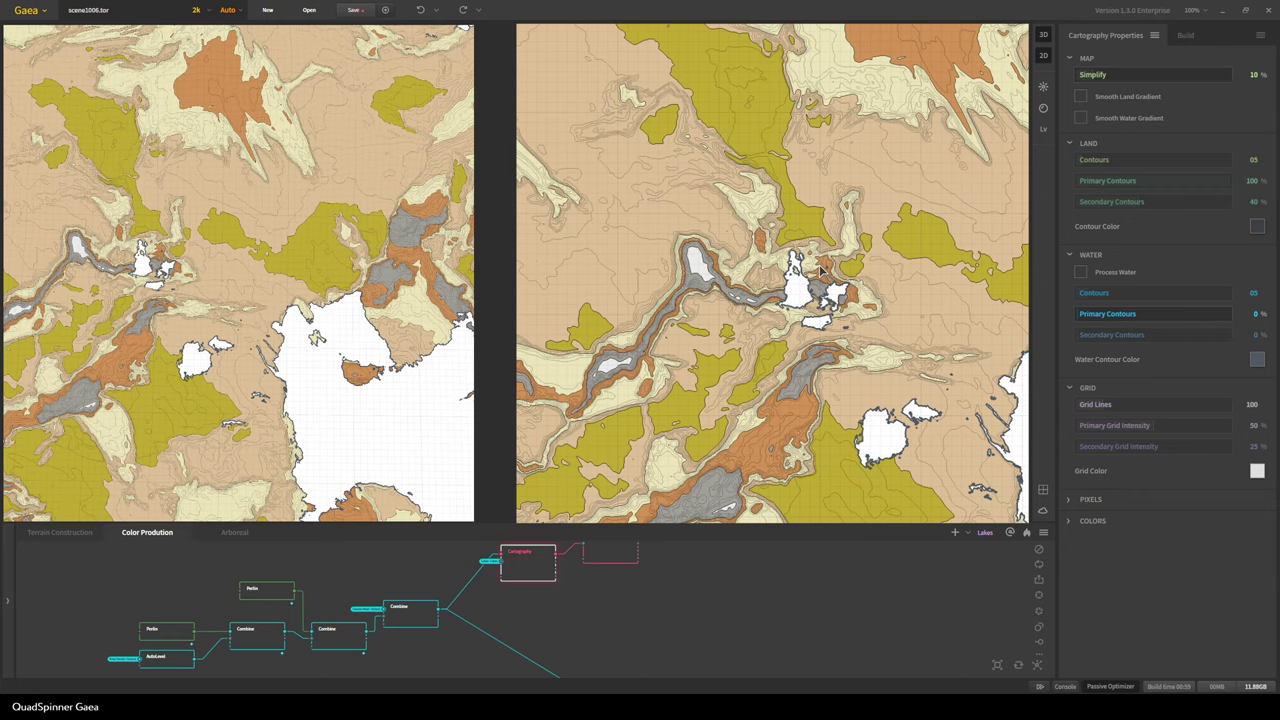
{"action": "left_click_drag", "start_coordinate": [820, 271], "coordinate": [722, 417]}
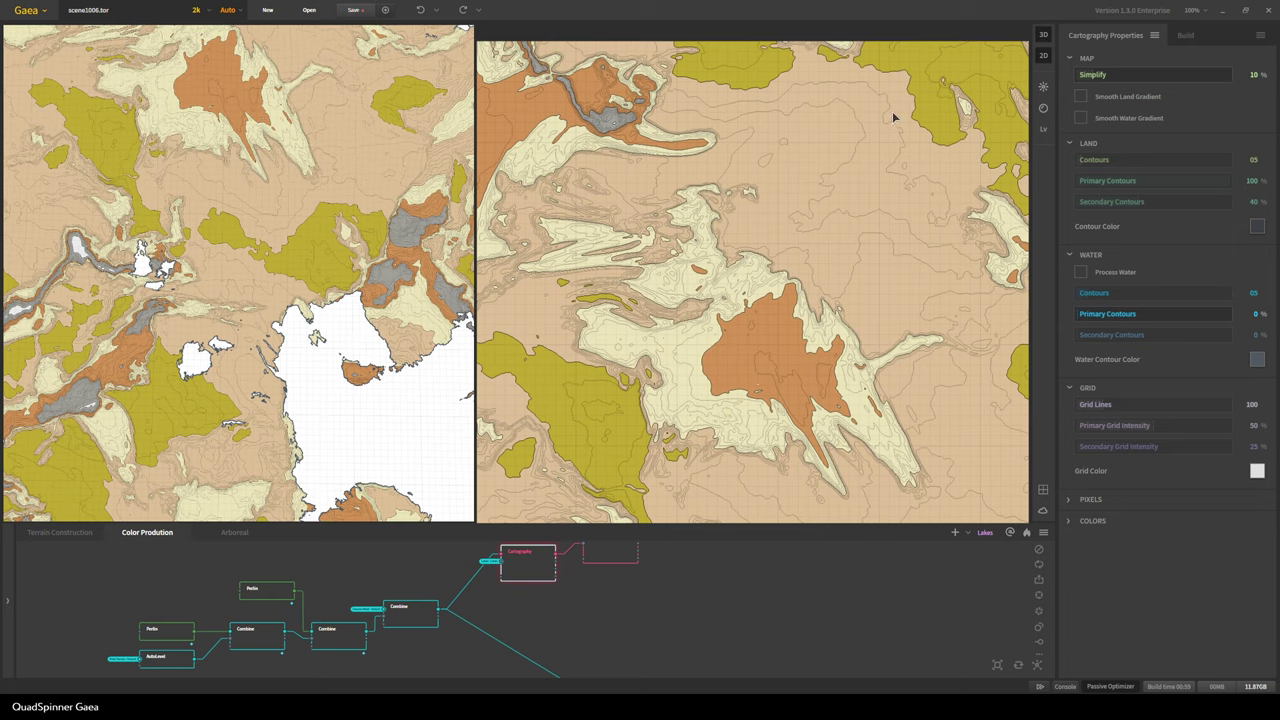
{"action": "left_click_drag", "start_coordinate": [743, 385], "coordinate": [804, 348]}
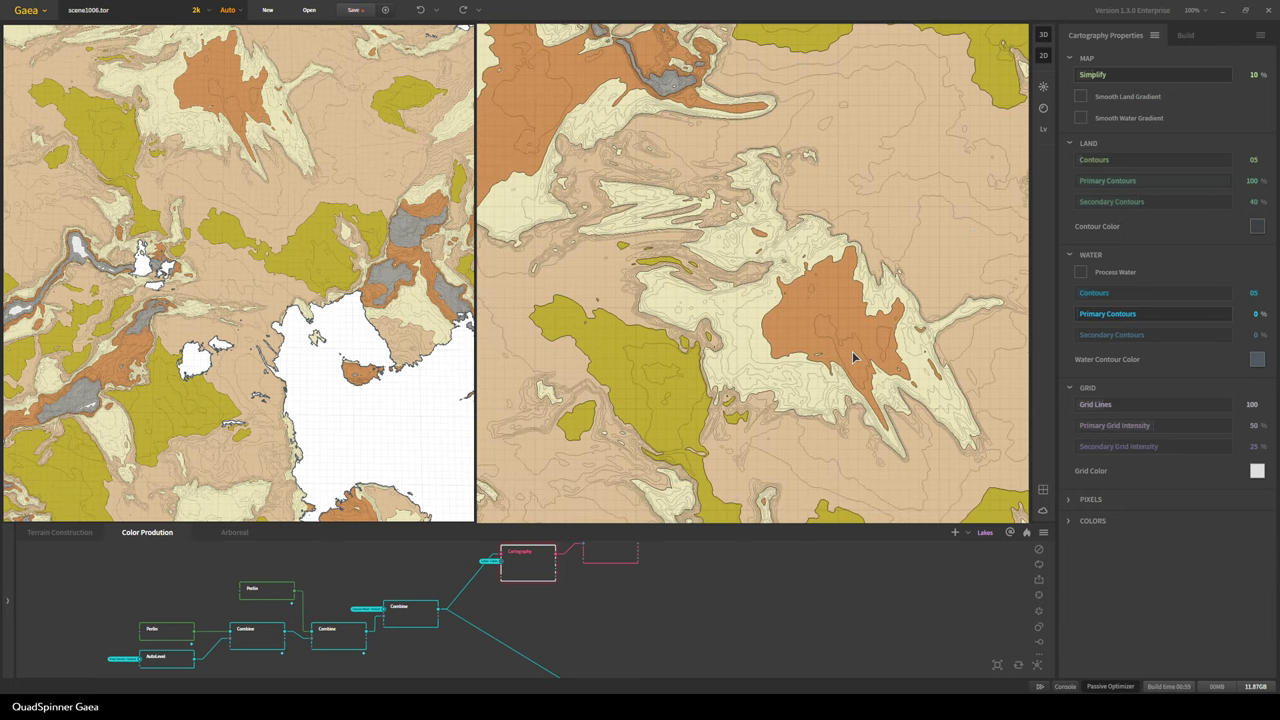
{"action": "scroll", "coordinate": [853, 357], "scroll_direction": "down", "scroll_amount": 1}
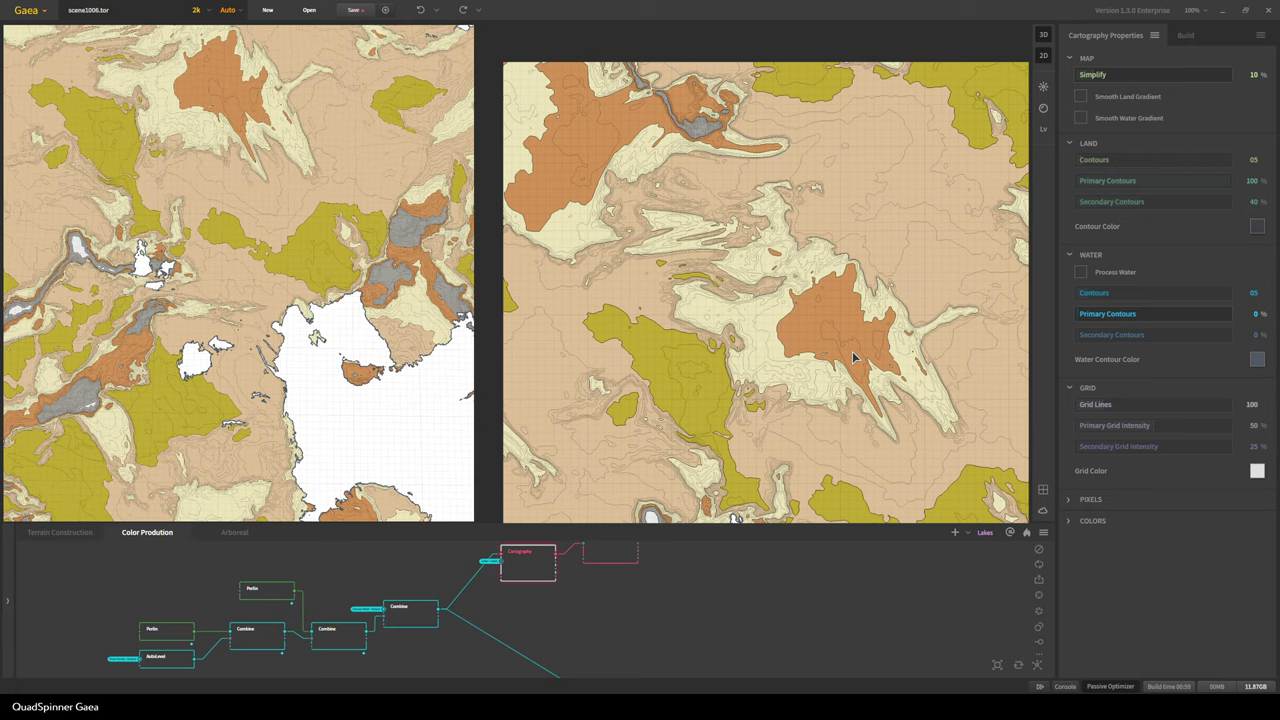
{"action": "left_click_drag", "start_coordinate": [706, 180], "coordinate": [706, 273]}
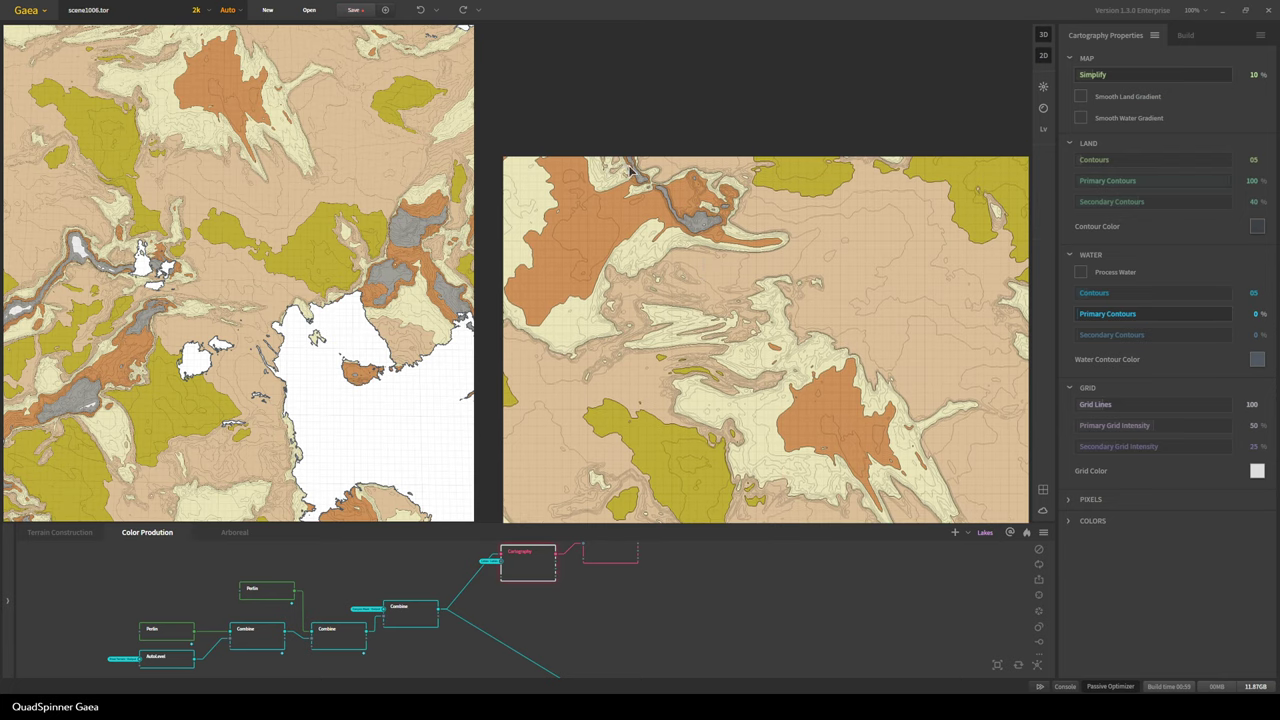
{"action": "left_click_drag", "start_coordinate": [900, 323], "coordinate": [688, 249]}
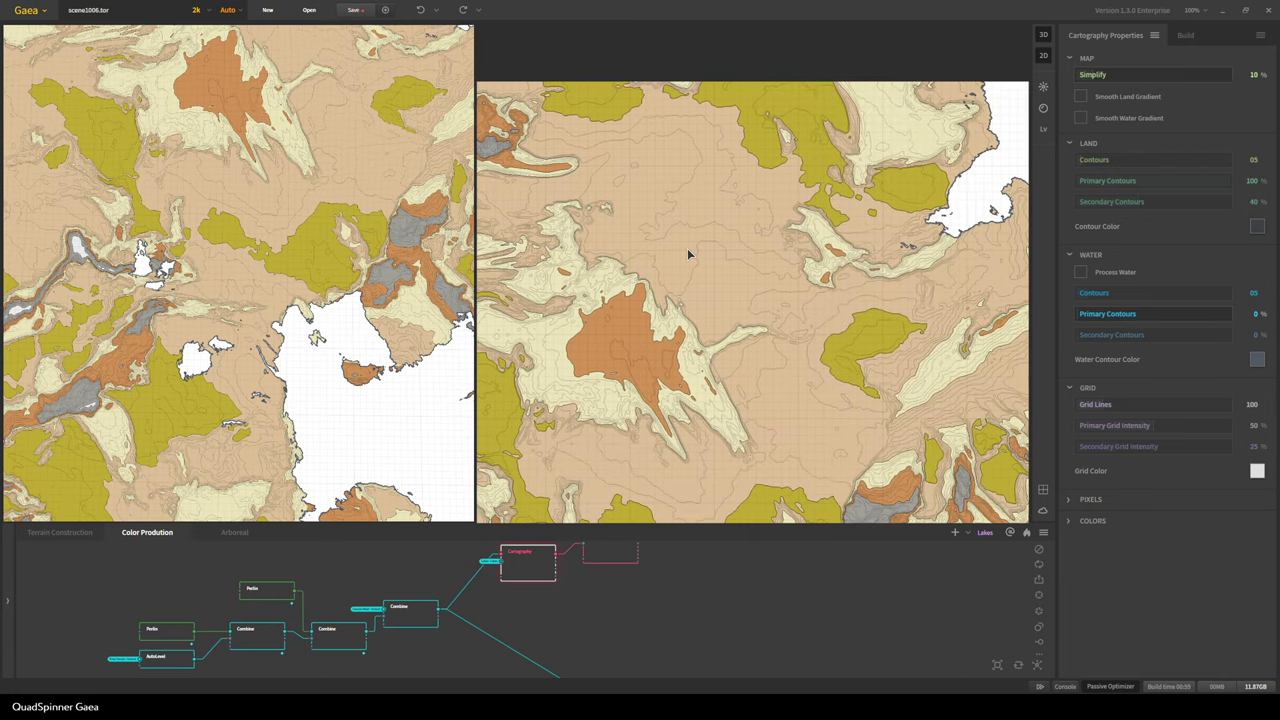
{"action": "left_click_drag", "start_coordinate": [812, 371], "coordinate": [693, 227]}
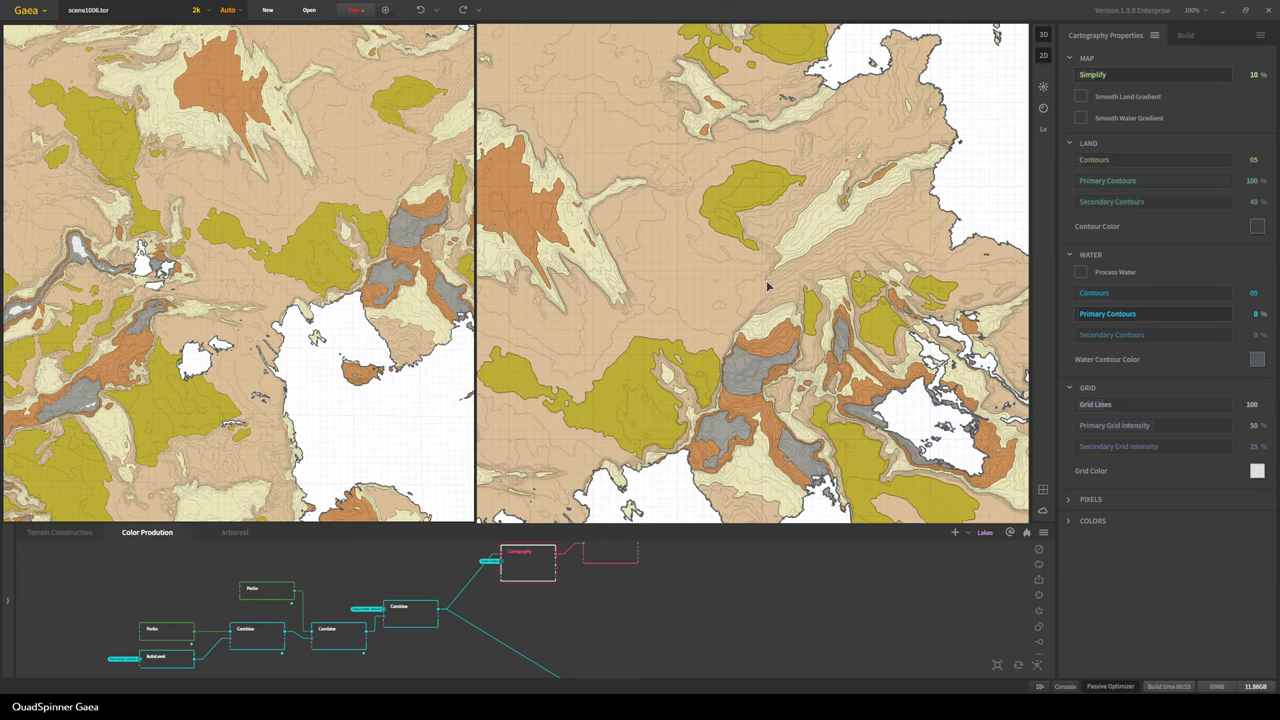
{"action": "left_click_drag", "start_coordinate": [938, 405], "coordinate": [822, 267]}
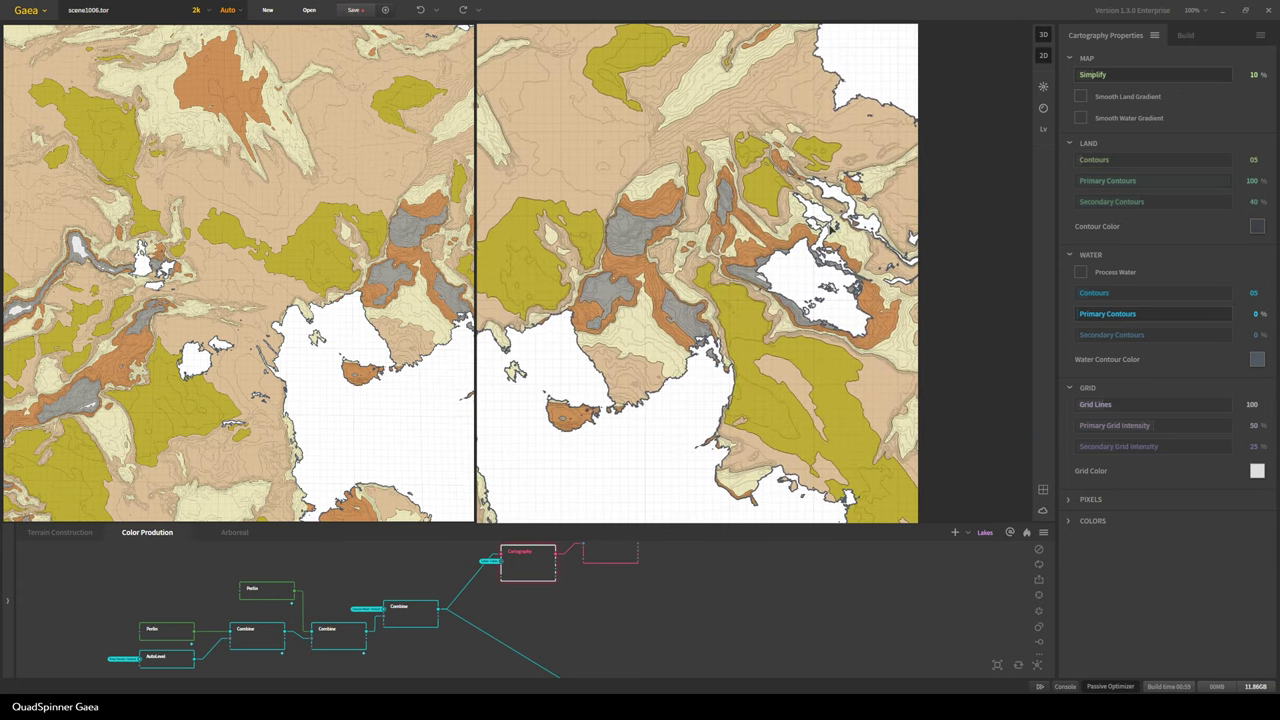
Examine the Cartography map's large lake, its shorelines and islands, and the surrounding color zones in the 2D view
{"action": "left_click_drag", "start_coordinate": [676, 366], "coordinate": [758, 278]}
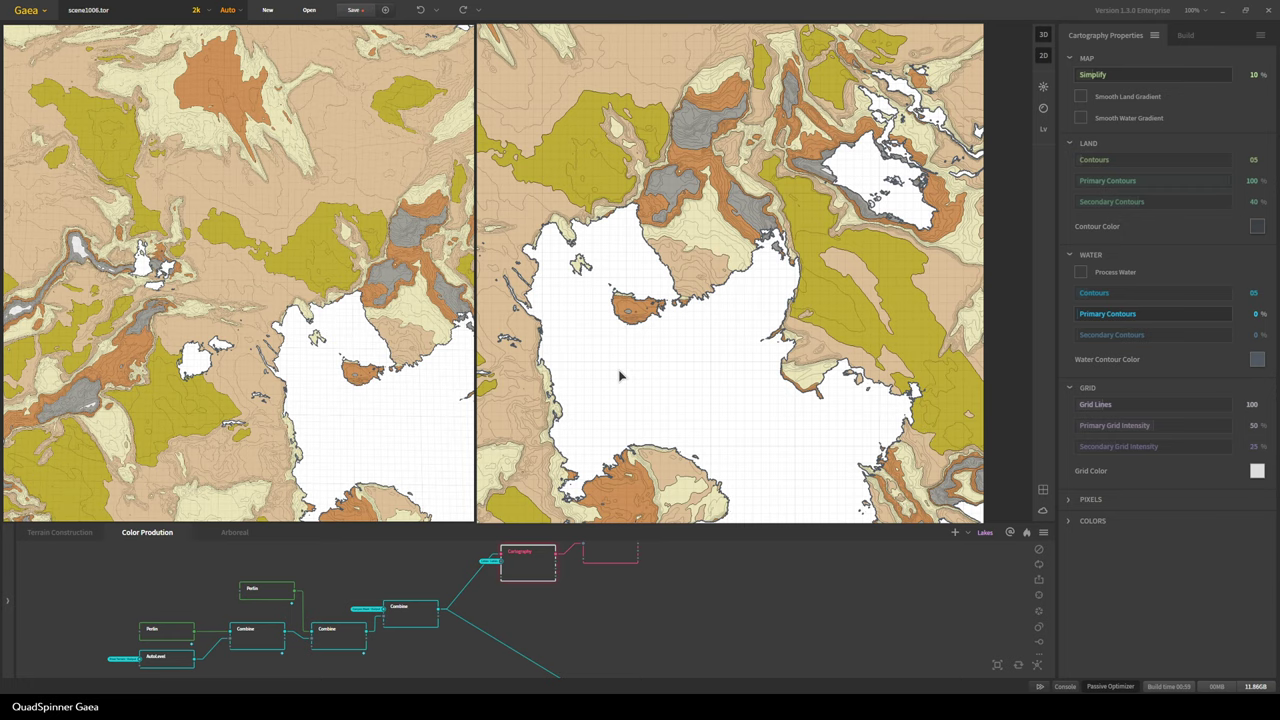
{"action": "left_click_drag", "start_coordinate": [648, 376], "coordinate": [800, 246]}
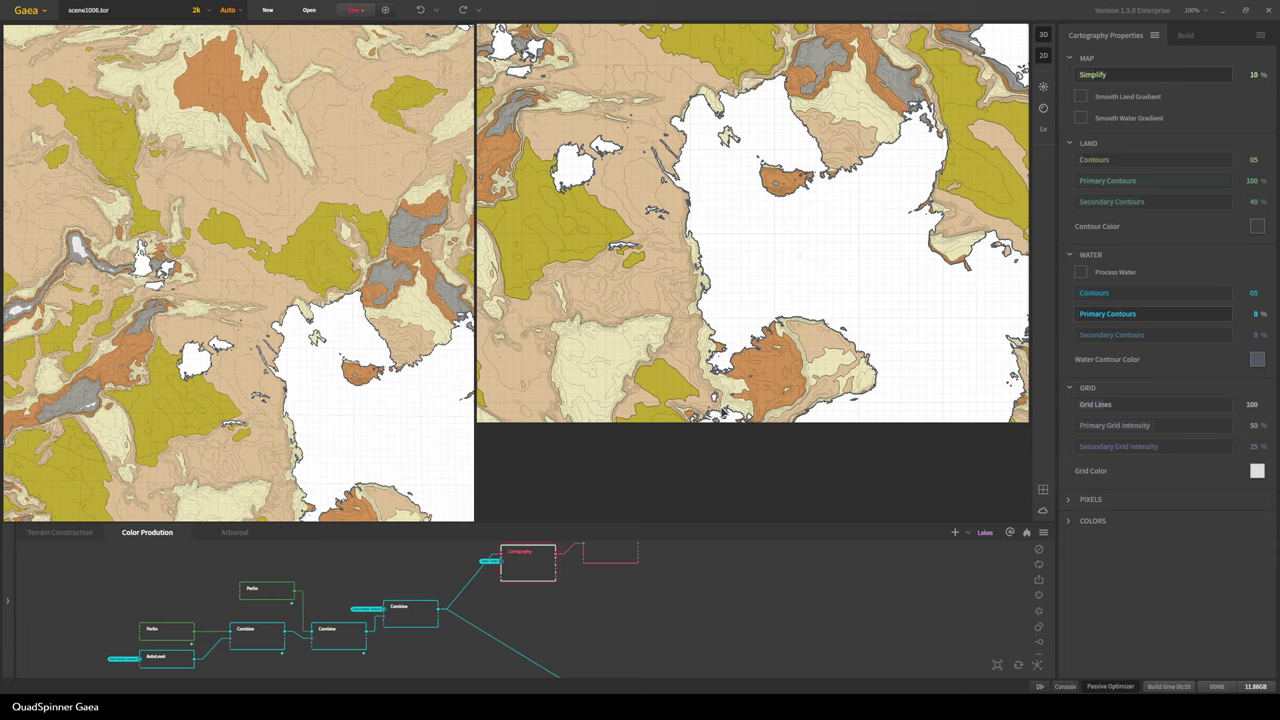
{"action": "left_click_drag", "start_coordinate": [876, 348], "coordinate": [690, 352]}
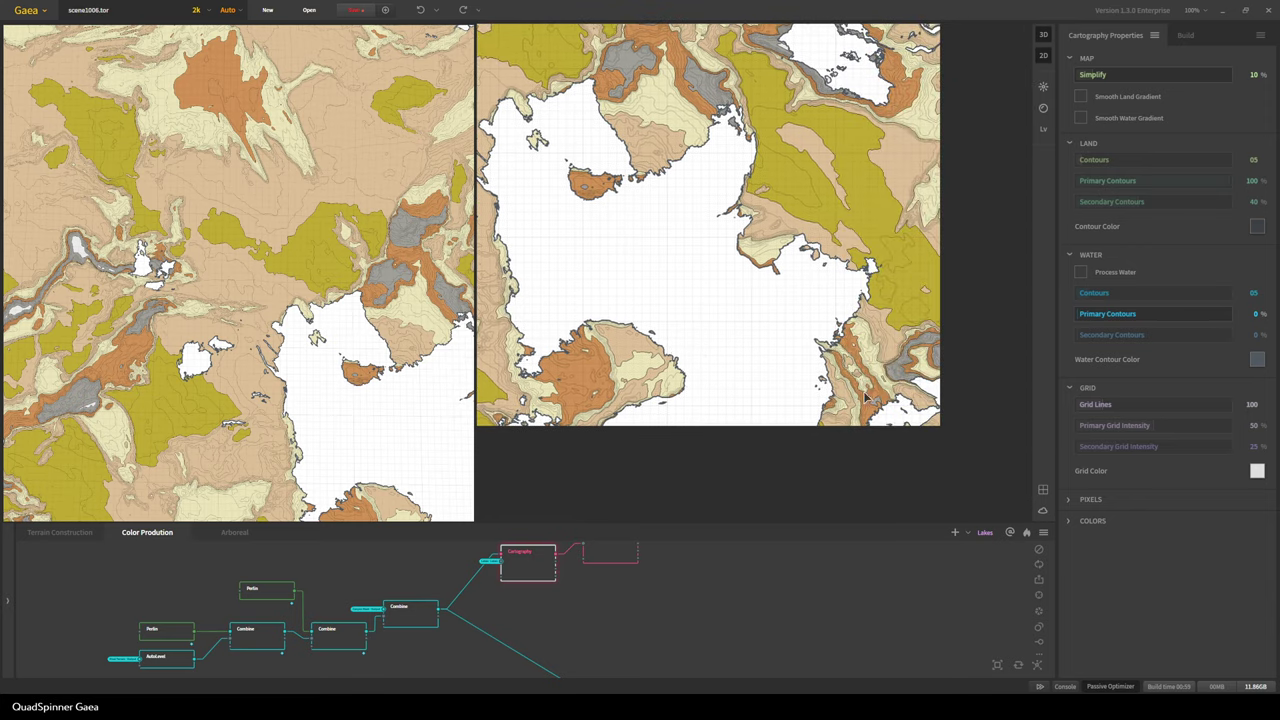
{"action": "left_click_drag", "start_coordinate": [825, 239], "coordinate": [868, 392]}
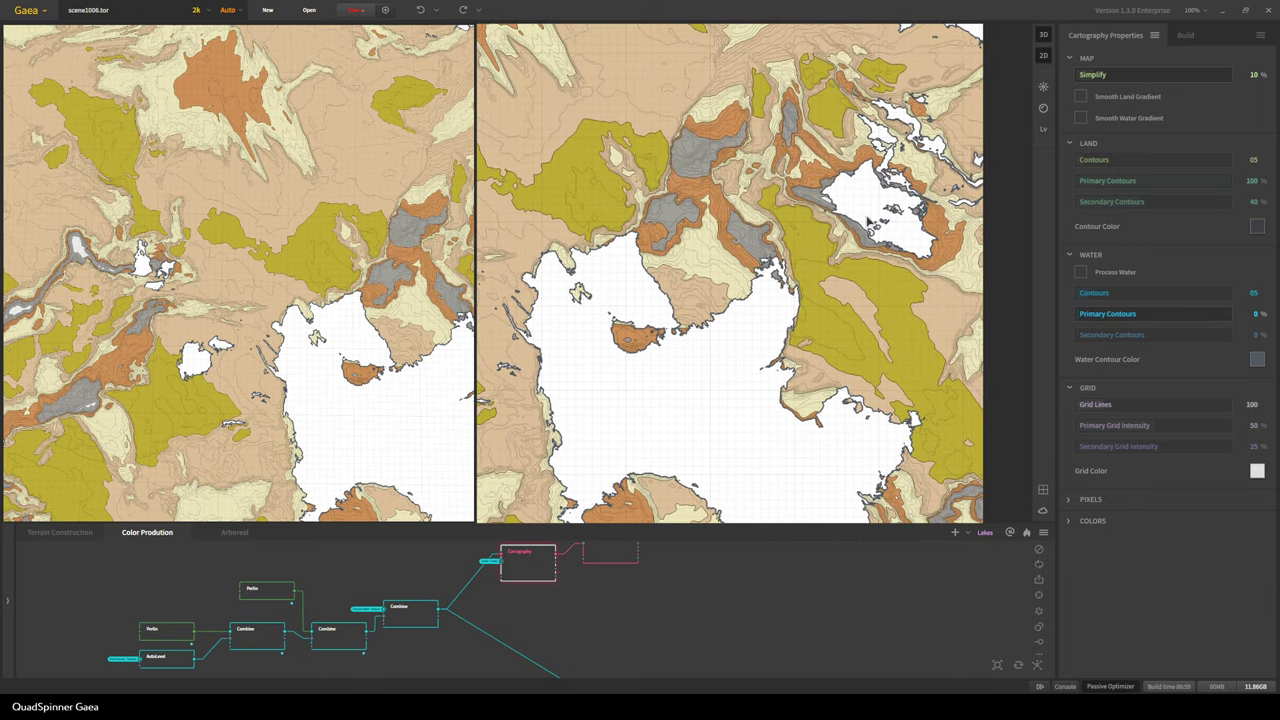
{"action": "left_click_drag", "start_coordinate": [866, 218], "coordinate": [825, 366]}
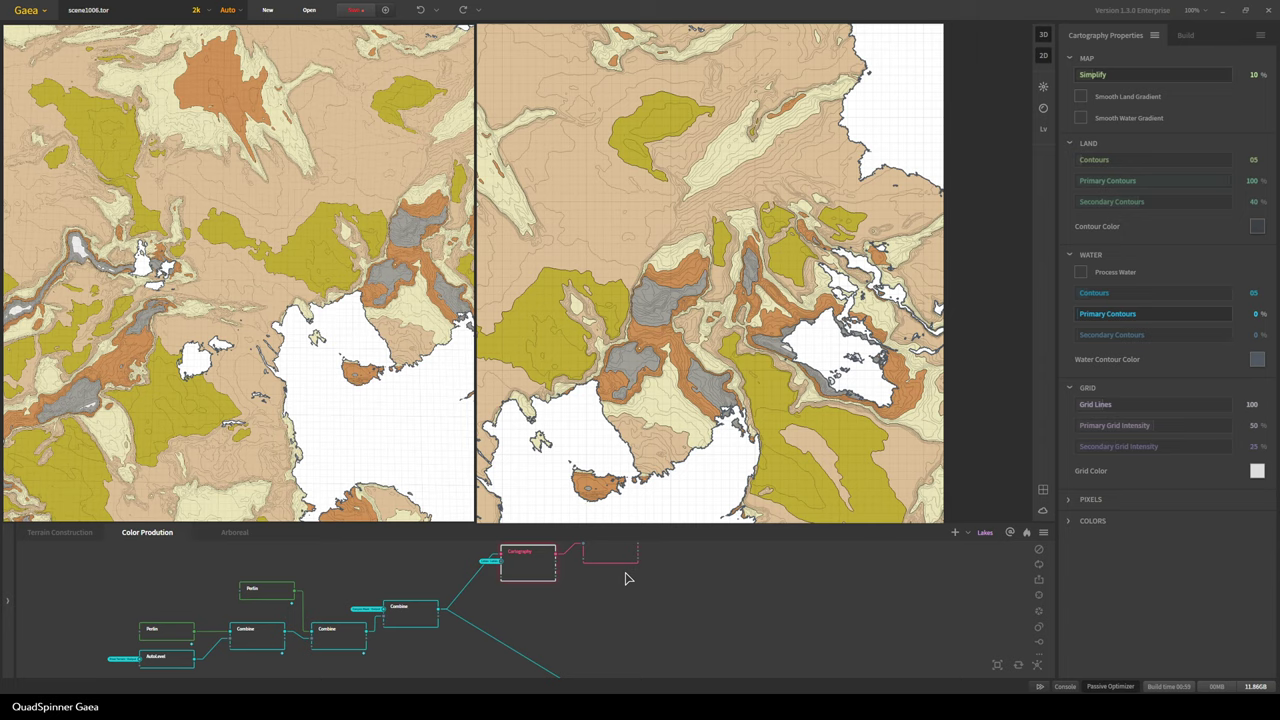
{"action": "left_click_drag", "start_coordinate": [582, 266], "coordinate": [754, 262]}
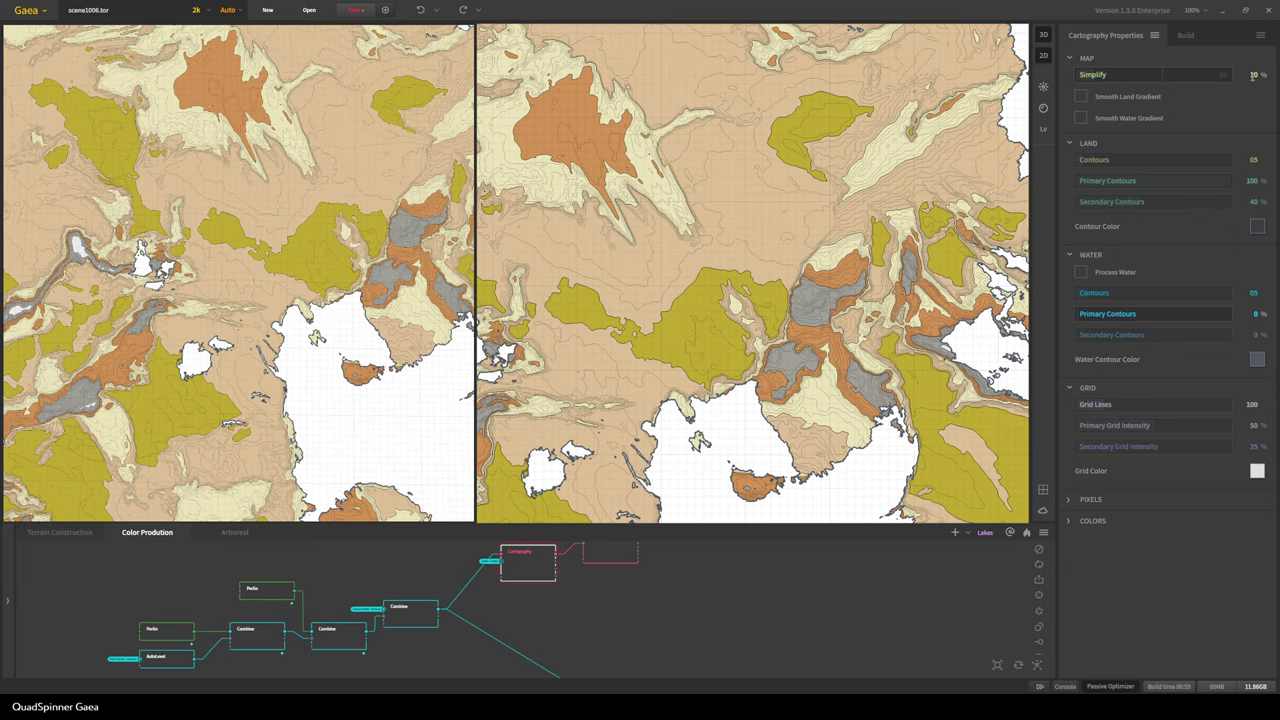
{"action": "left_click_drag", "start_coordinate": [661, 331], "coordinate": [801, 245]}
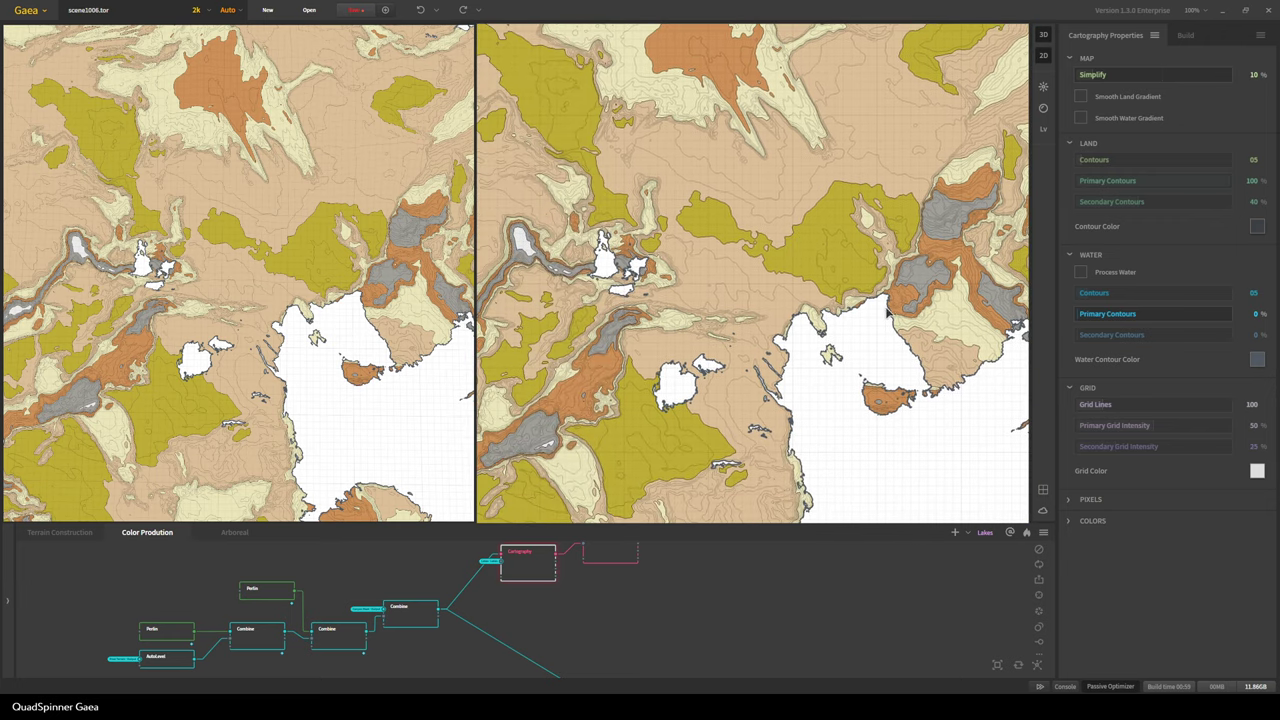
{"action": "left_click_drag", "start_coordinate": [928, 270], "coordinate": [838, 355]}
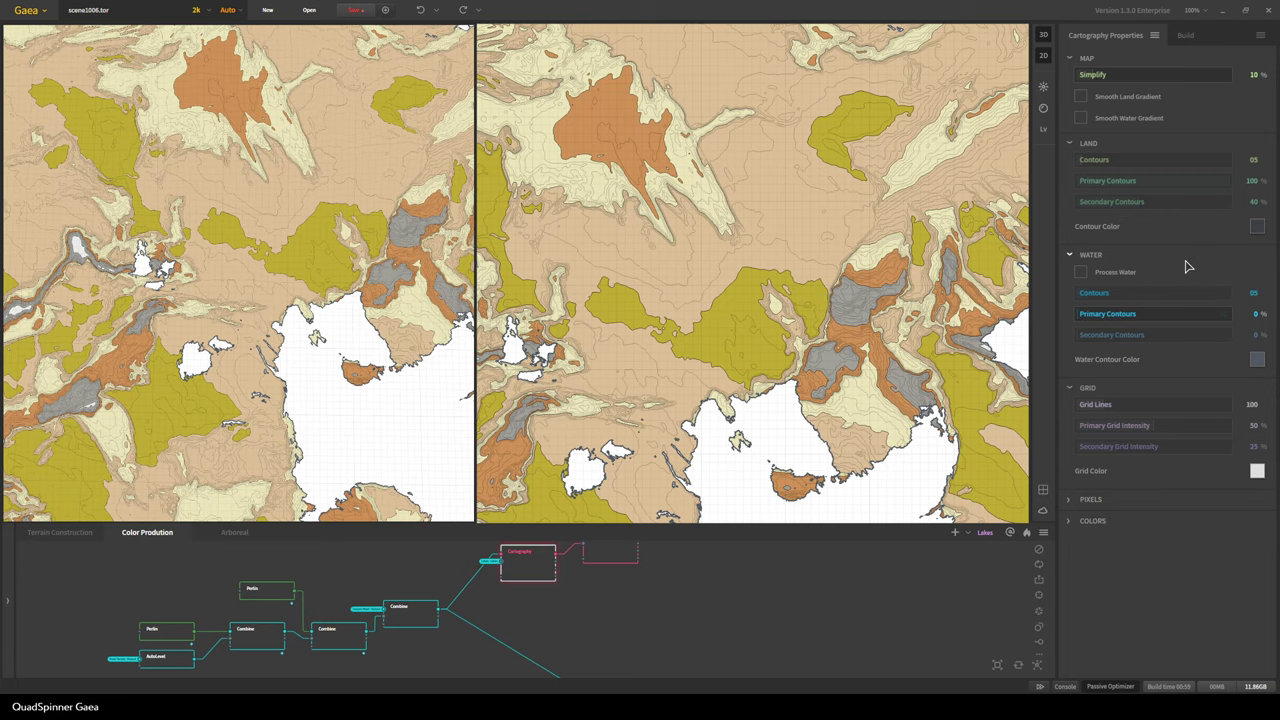
{"action": "left_click_drag", "start_coordinate": [971, 375], "coordinate": [797, 333]}
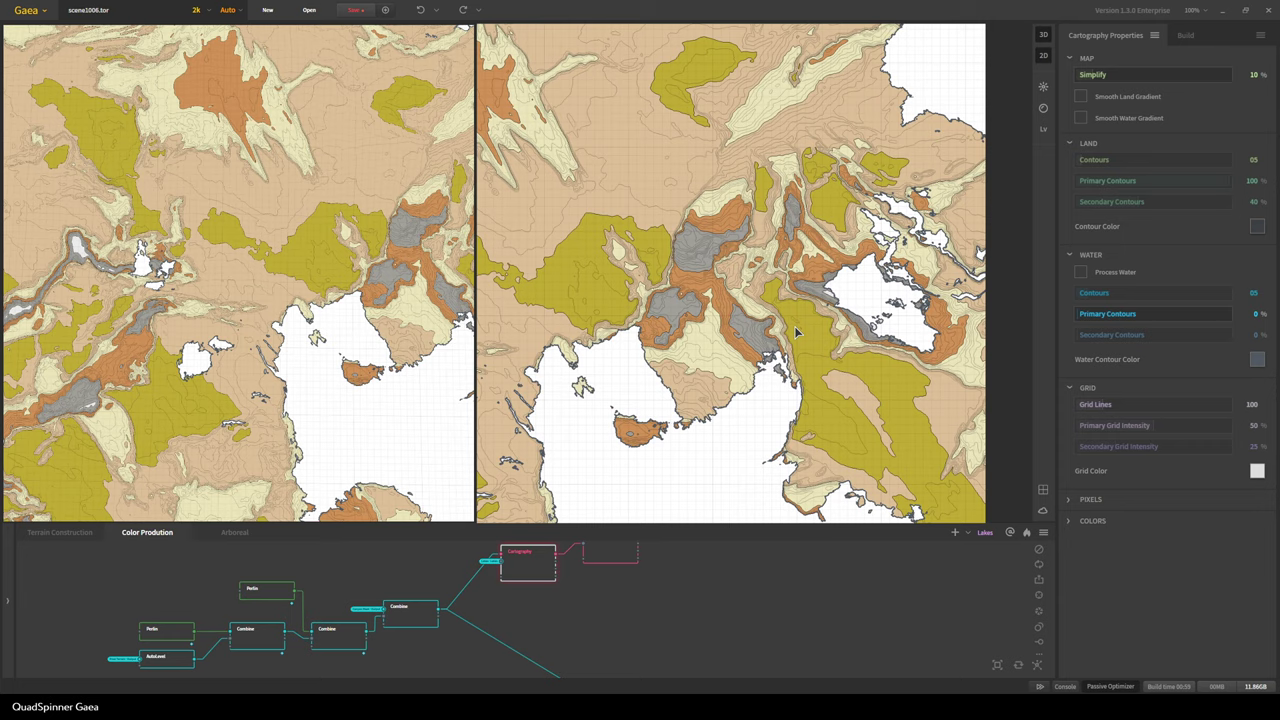
{"action": "left_click_drag", "start_coordinate": [682, 440], "coordinate": [718, 229]}
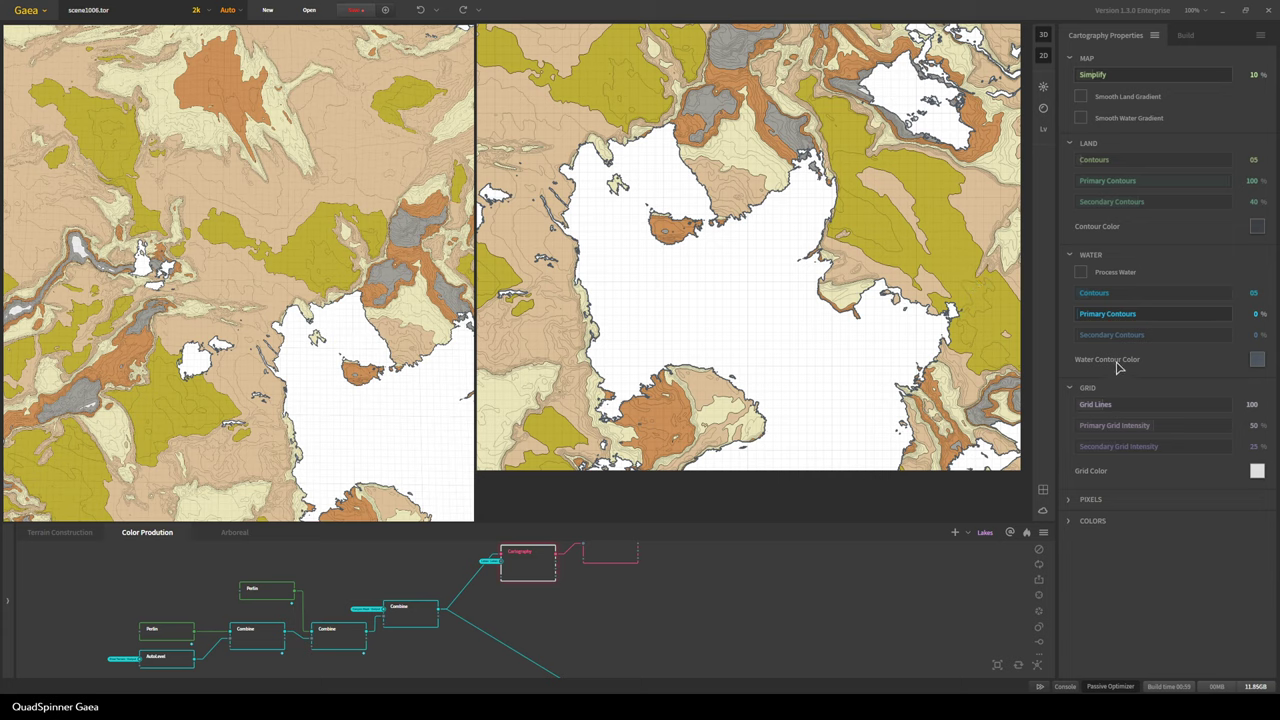
Show the Cartography node's color settings and compare land colors L1 to L17 with the zones on the map
{"action": "left_click", "coordinate": [1090, 521]}
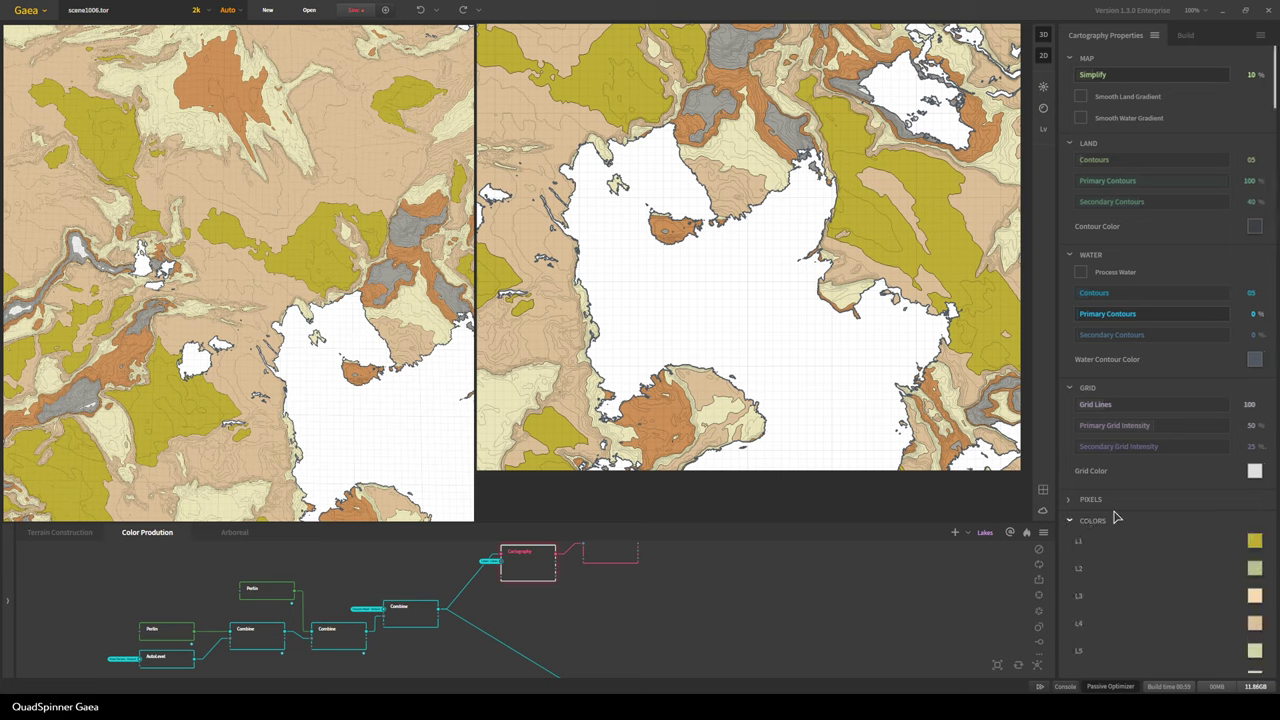
{"action": "scroll", "coordinate": [1120, 517], "scroll_direction": "down", "scroll_amount": 3}
{"action": "scroll", "coordinate": [1120, 517], "scroll_direction": "down", "scroll_amount": 3}
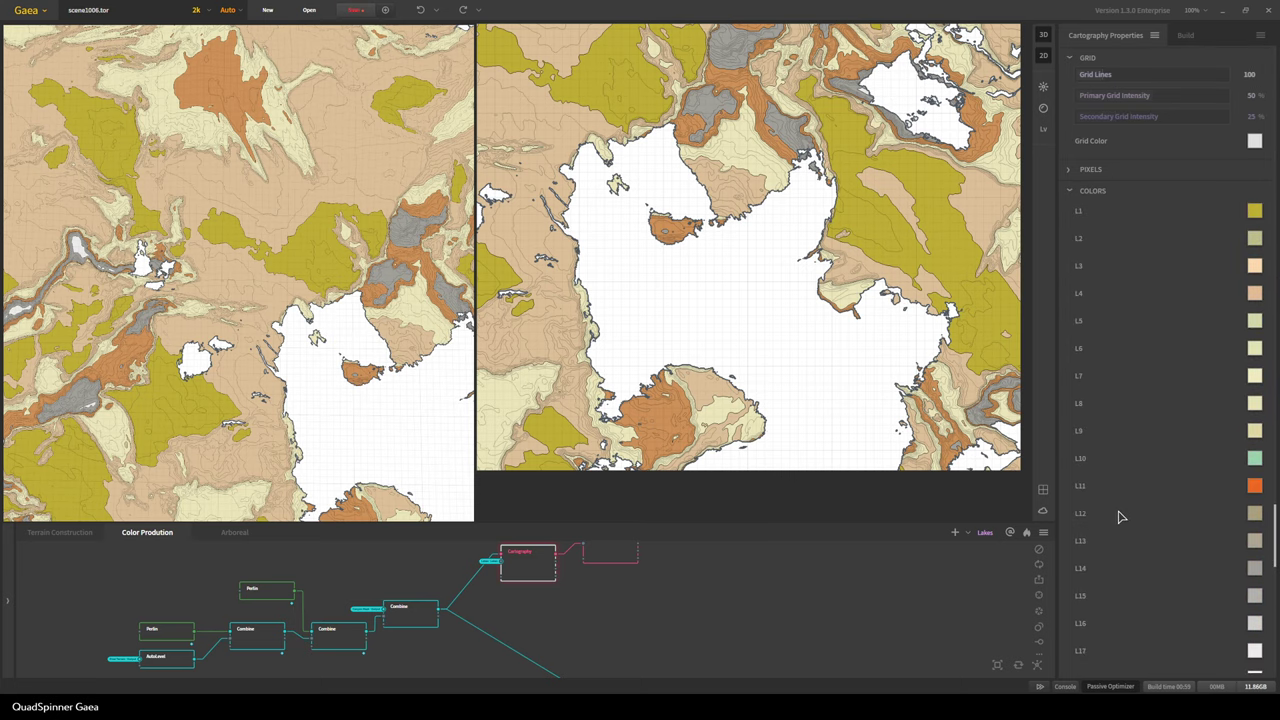
{"action": "scroll", "coordinate": [720, 421], "scroll_direction": "down", "scroll_amount": 5}
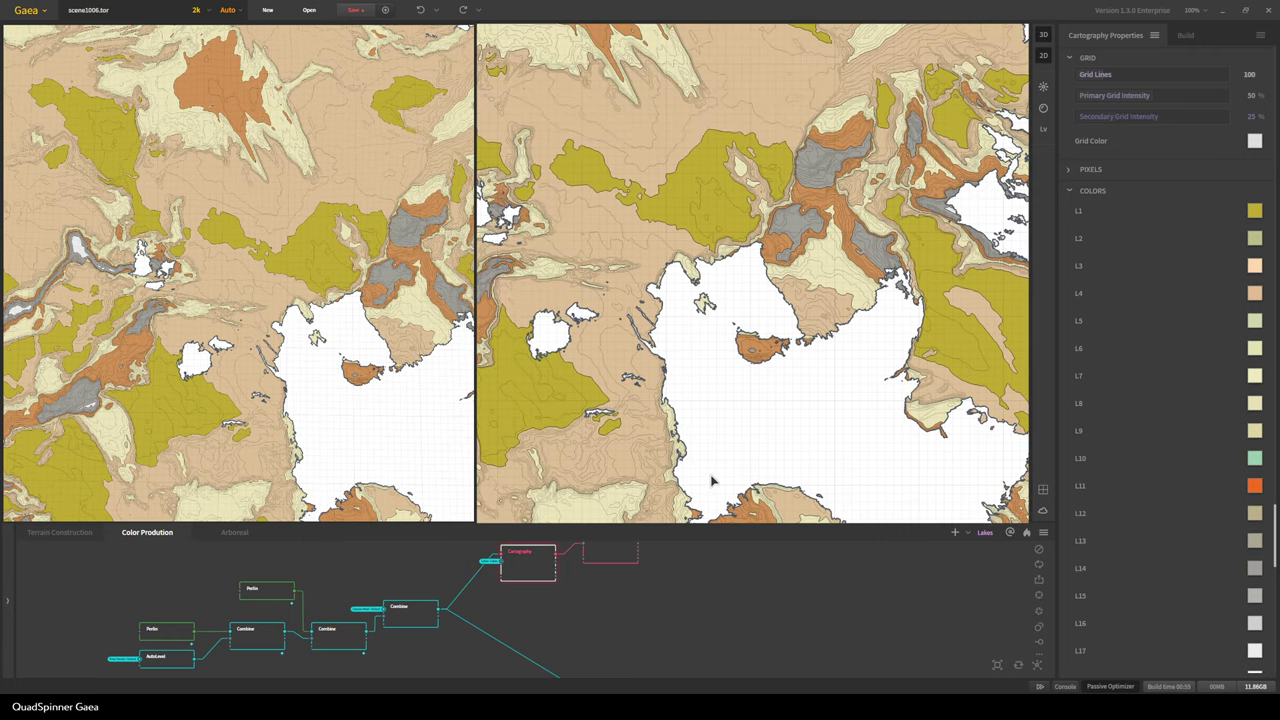
{"action": "left_click_drag", "start_coordinate": [720, 421], "coordinate": [814, 420]}
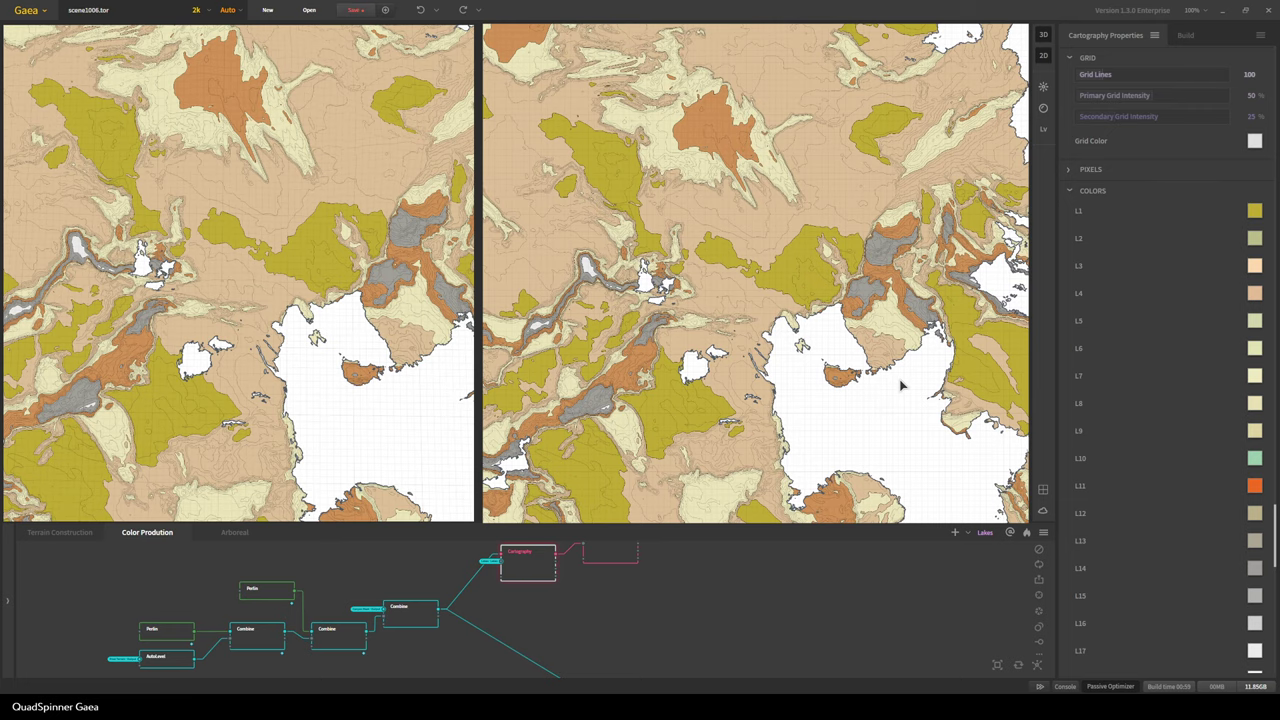
{"action": "left_click_drag", "start_coordinate": [900, 380], "coordinate": [820, 380]}
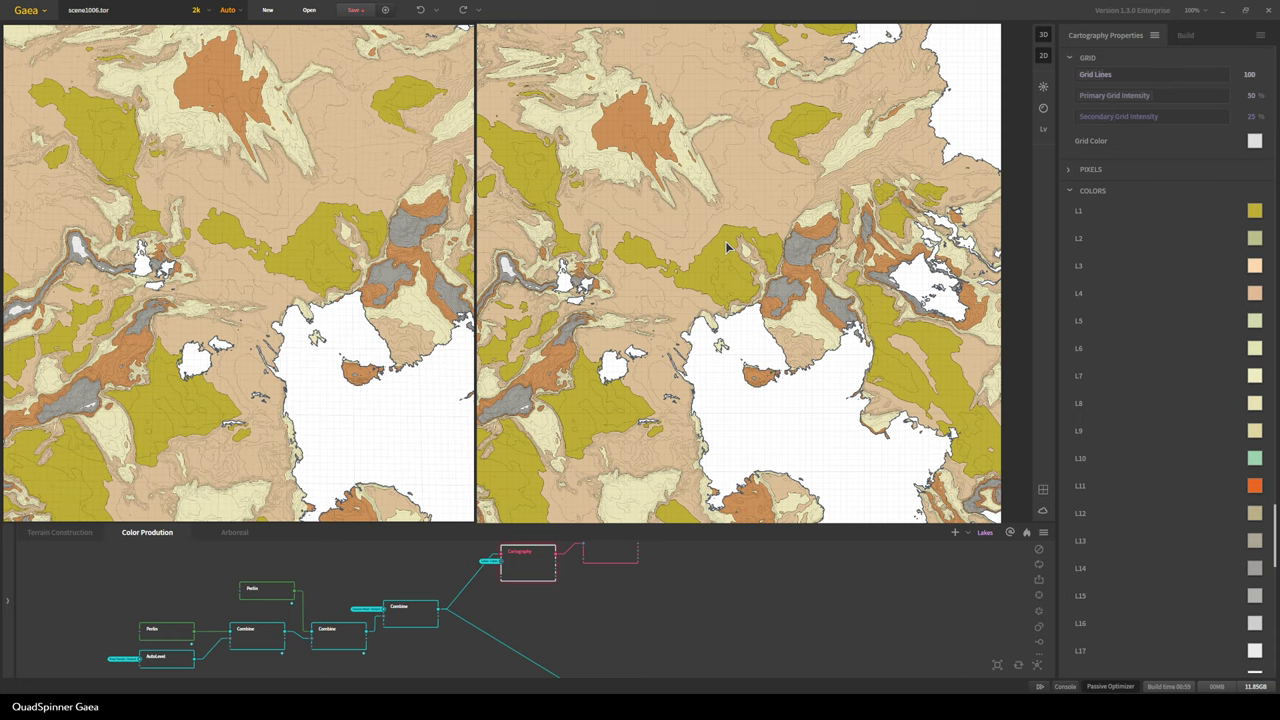
Inspect the orange and gray zones beside the large lake up close and review the color list down to water colors W1 to W3
{"action": "scroll", "coordinate": [840, 298], "scroll_direction": "up", "scroll_amount": 3}
{"action": "scroll", "coordinate": [840, 298], "scroll_direction": "up", "scroll_amount": 2}
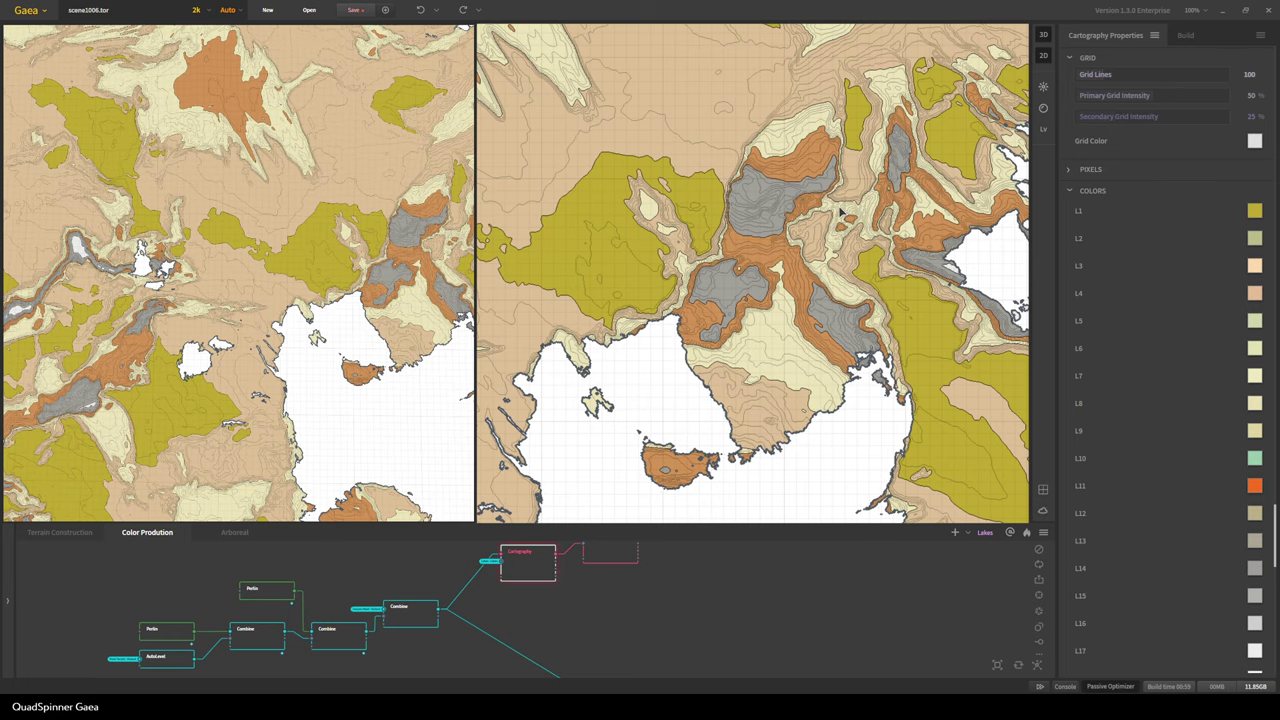
{"action": "scroll", "coordinate": [906, 258], "scroll_direction": "down", "scroll_amount": 2}
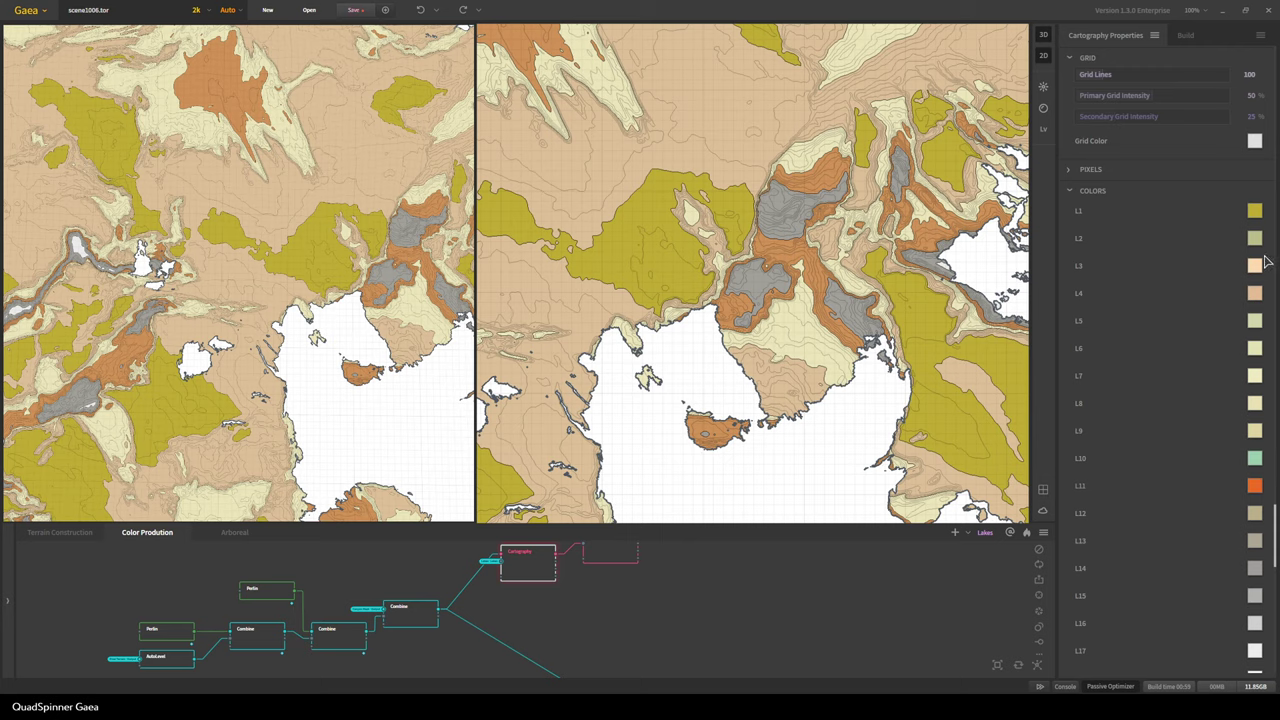
{"action": "scroll", "coordinate": [1256, 560], "scroll_direction": "down", "scroll_amount": 2}
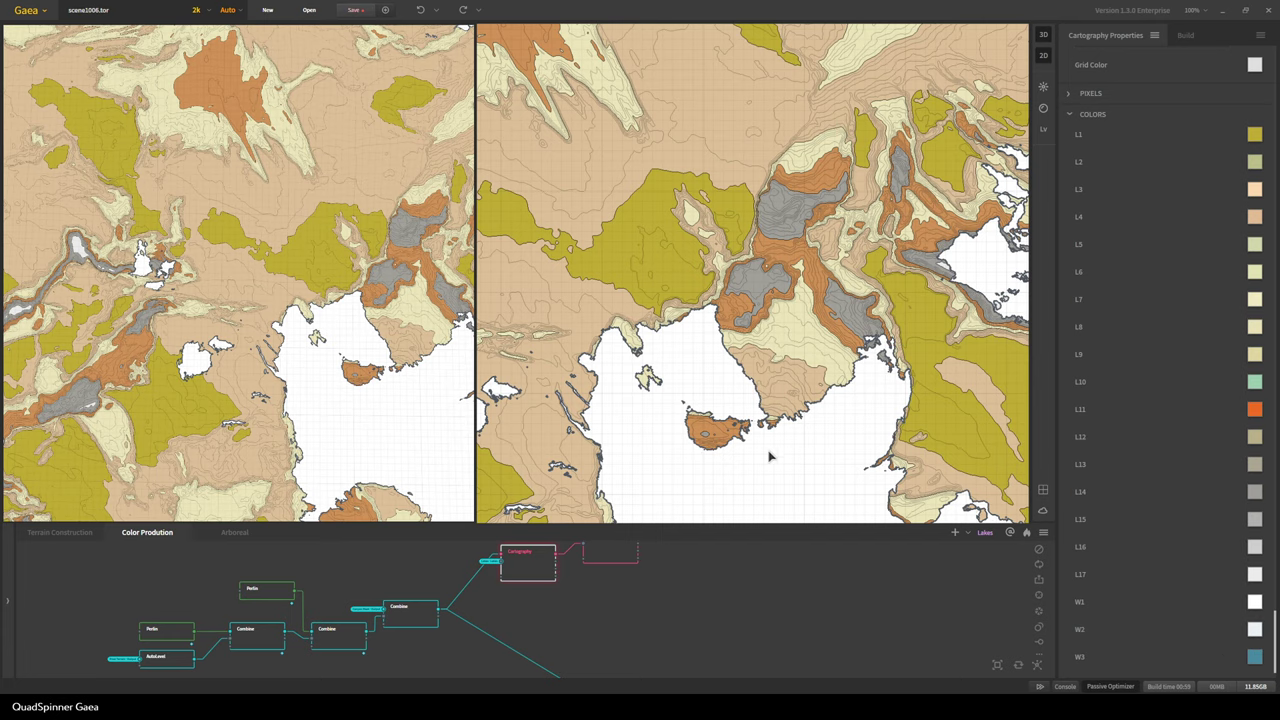
{"action": "left_click_drag", "start_coordinate": [760, 362], "coordinate": [643, 380]}
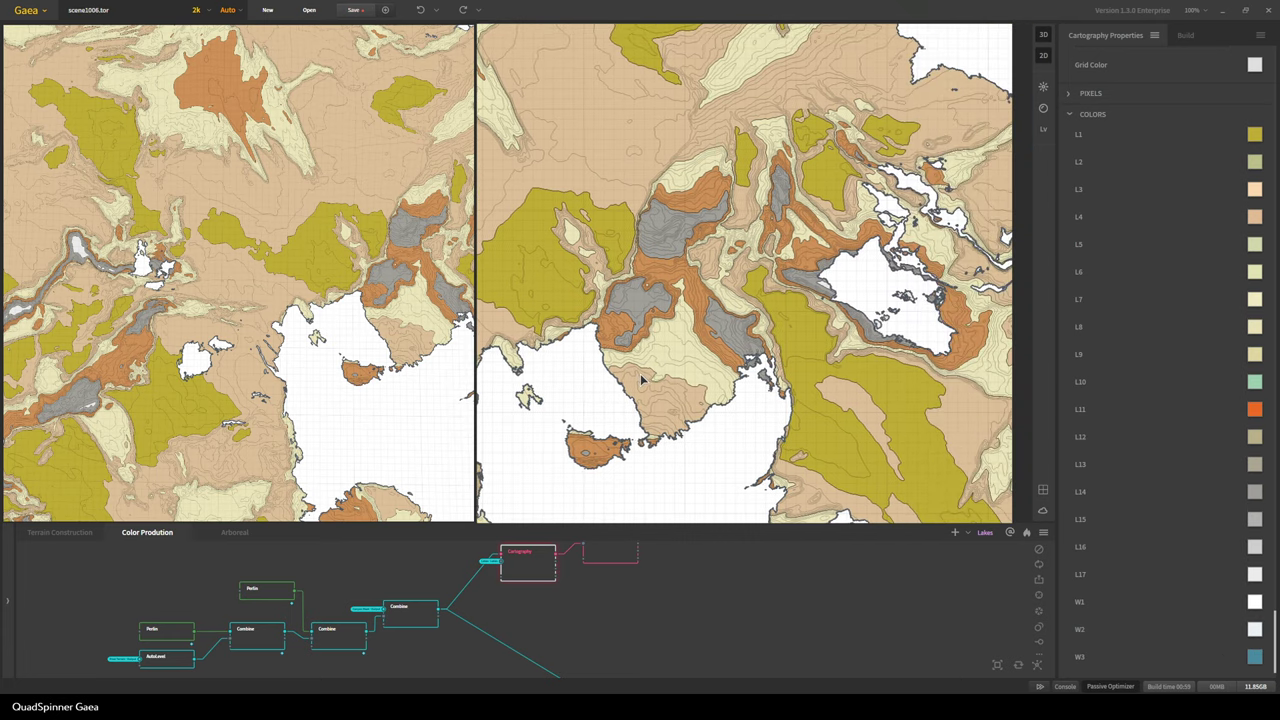
{"action": "scroll", "coordinate": [668, 367], "scroll_direction": "down", "scroll_amount": 2}
{"action": "left_click_drag", "start_coordinate": [771, 340], "coordinate": [930, 318]}
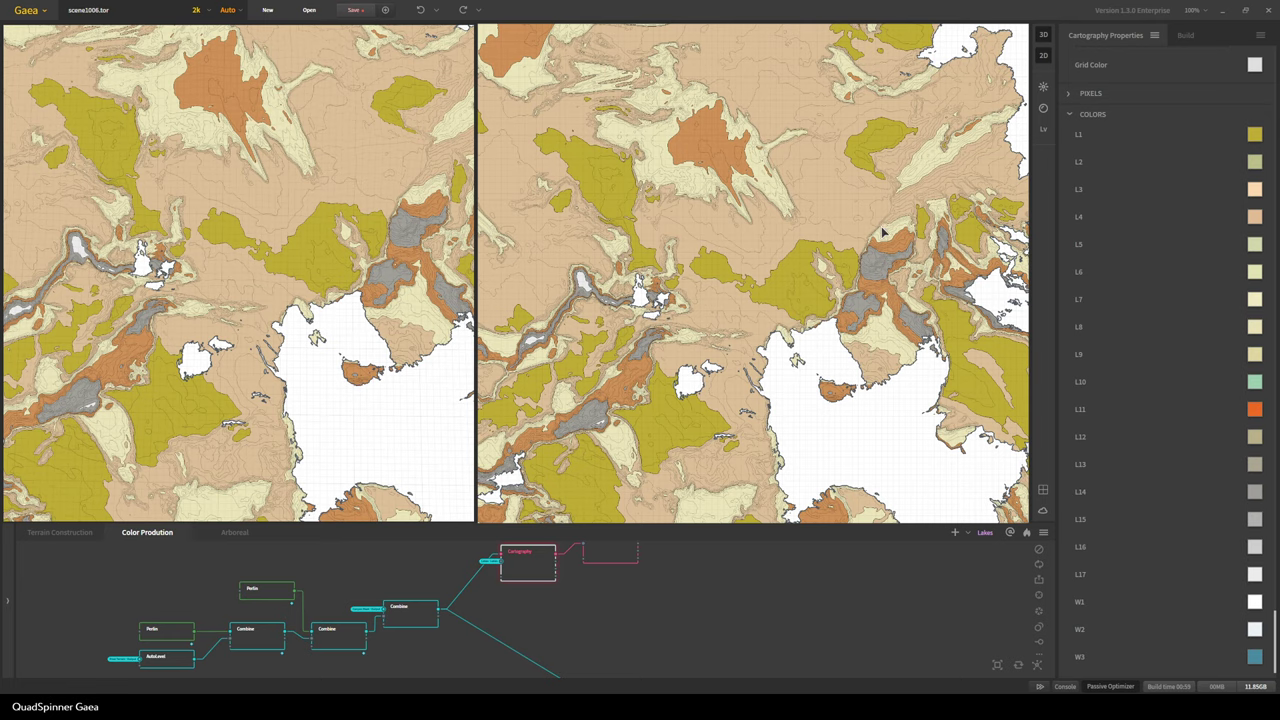
{"action": "mouse_move", "coordinate": [882, 228]}
{"action": "left_mouse_down"}
{"action": "mouse_move", "coordinate": [849, 341]}
{"action": "mouse_move", "coordinate": [875, 214]}
{"action": "left_mouse_up"}
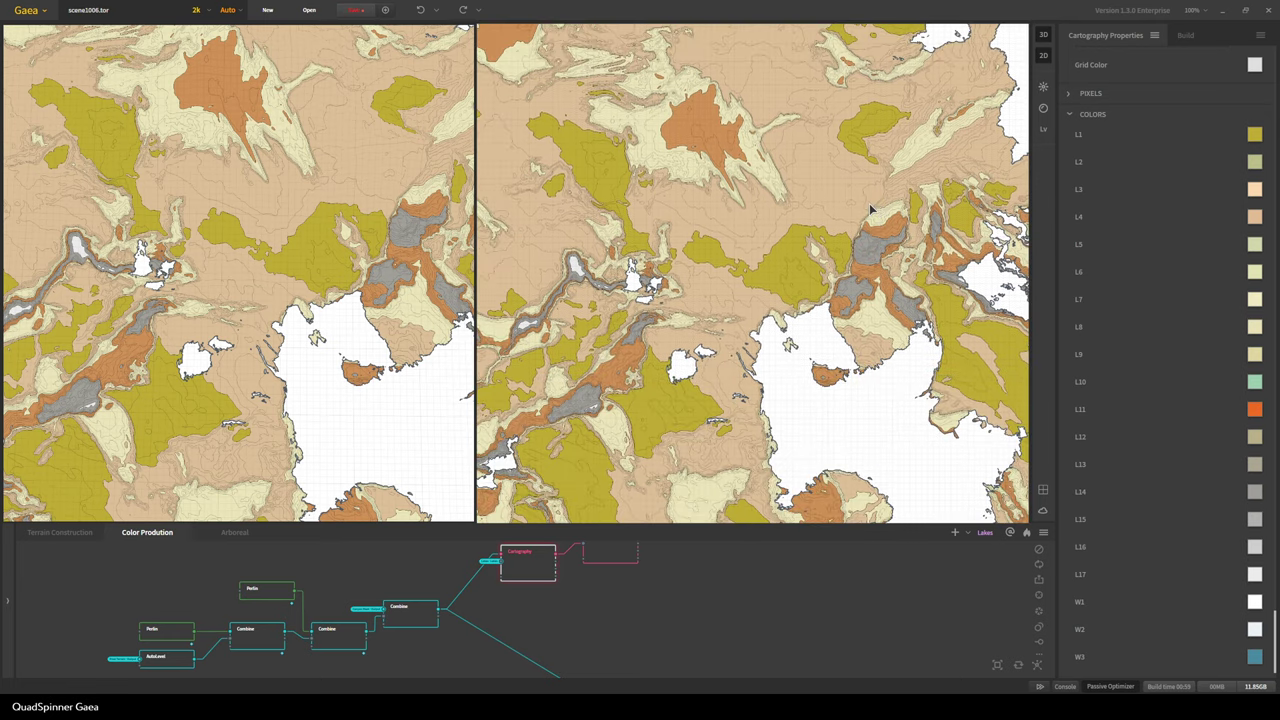
Turn shading back on, preview the Light node after Cartography, and examine its sunlit relief and shadows in the 2D view
{"action": "left_click", "coordinate": [1044, 107]}
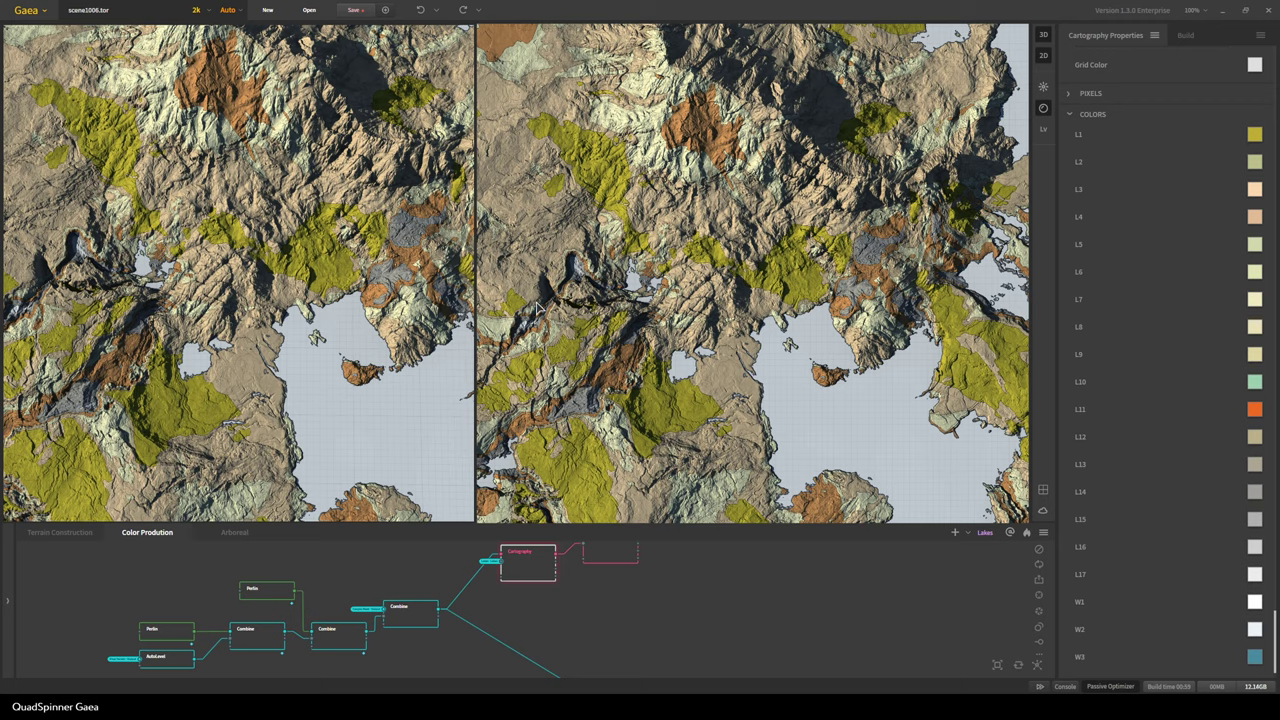
{"action": "scroll", "coordinate": [495, 588], "scroll_direction": "up", "scroll_amount": 3}
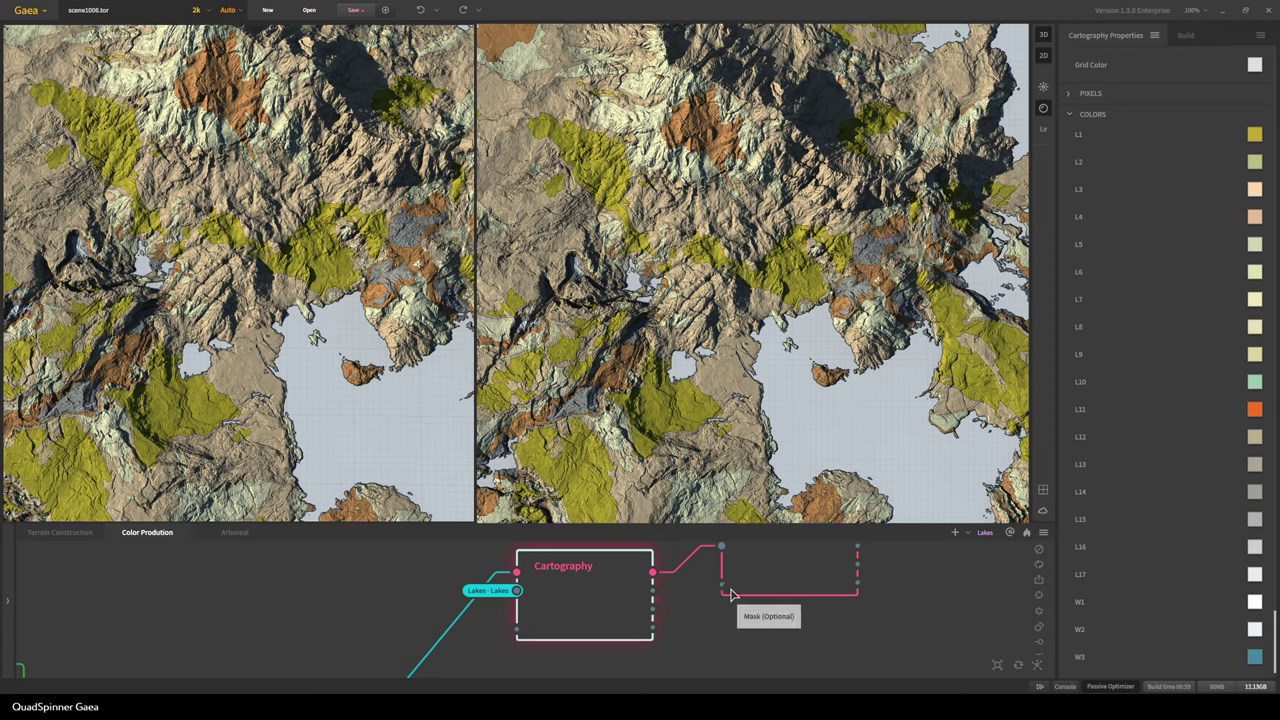
{"action": "middle_click_drag", "start_coordinate": [730, 592], "coordinate": [646, 643]}
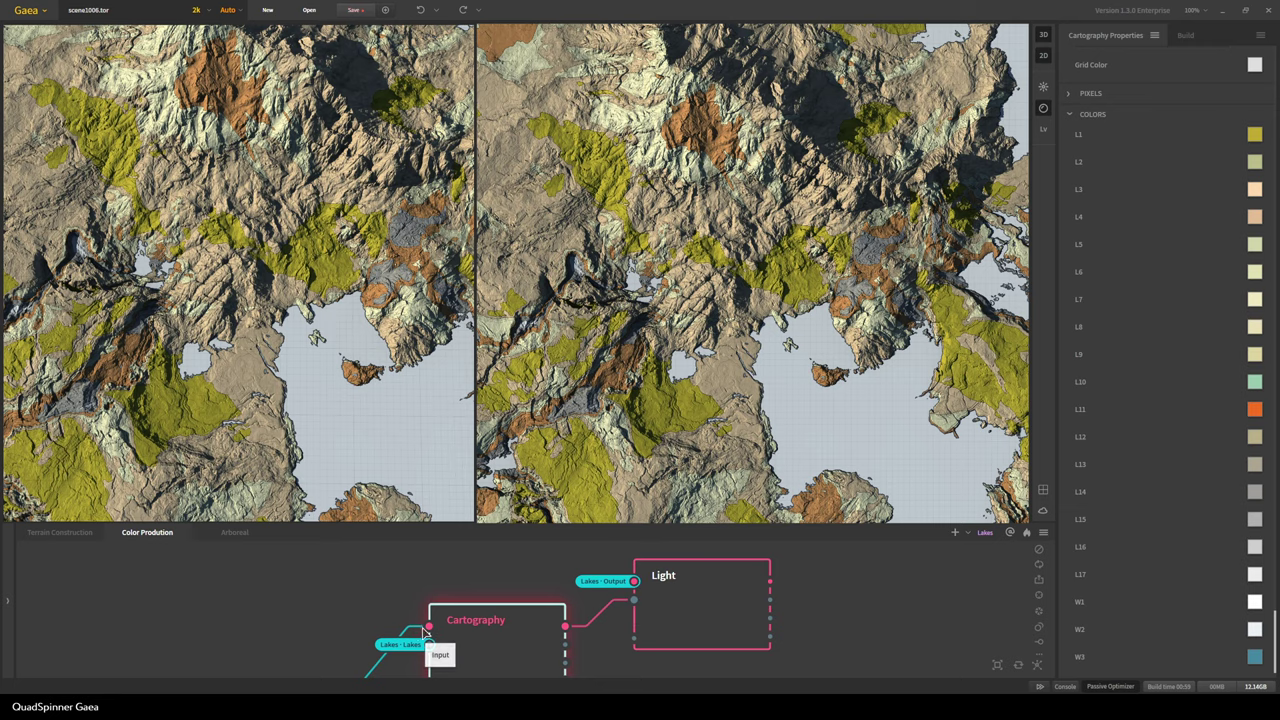
{"action": "left_click", "coordinate": [737, 627]}
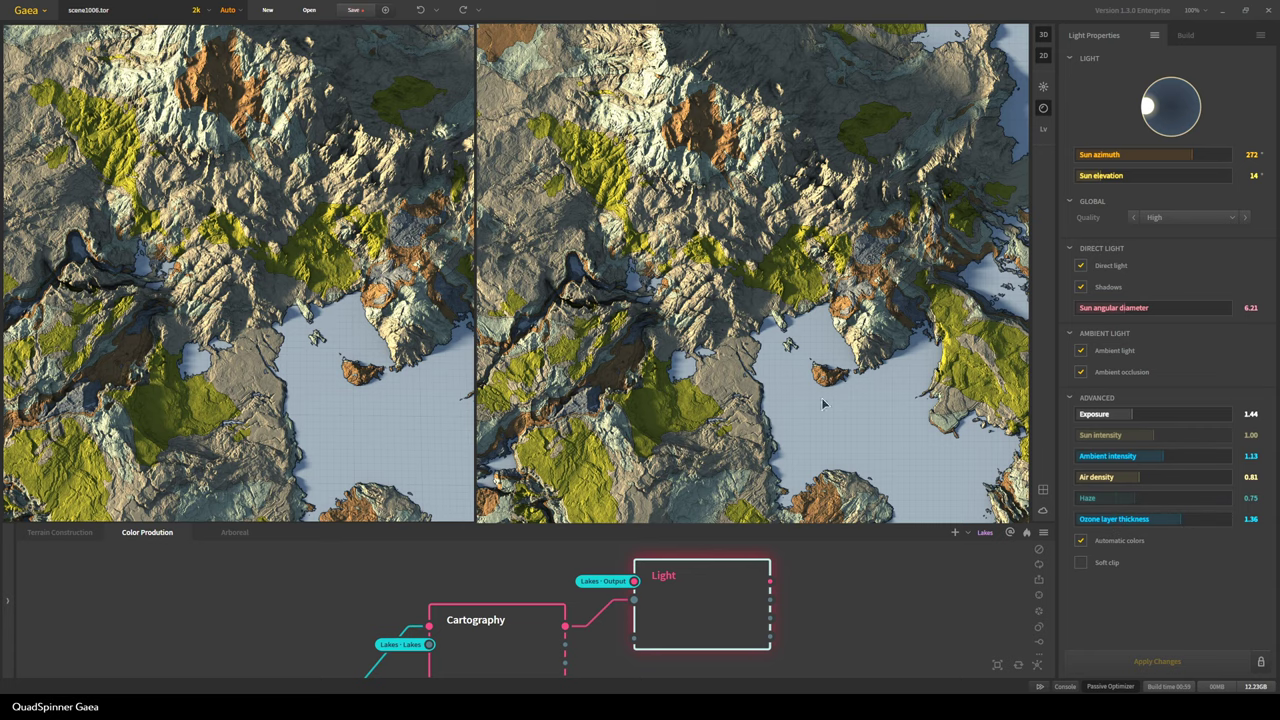
{"action": "left_click_drag", "start_coordinate": [877, 161], "coordinate": [742, 323]}
{"action": "scroll", "coordinate": [736, 240], "scroll_direction": "up", "scroll_amount": 1}
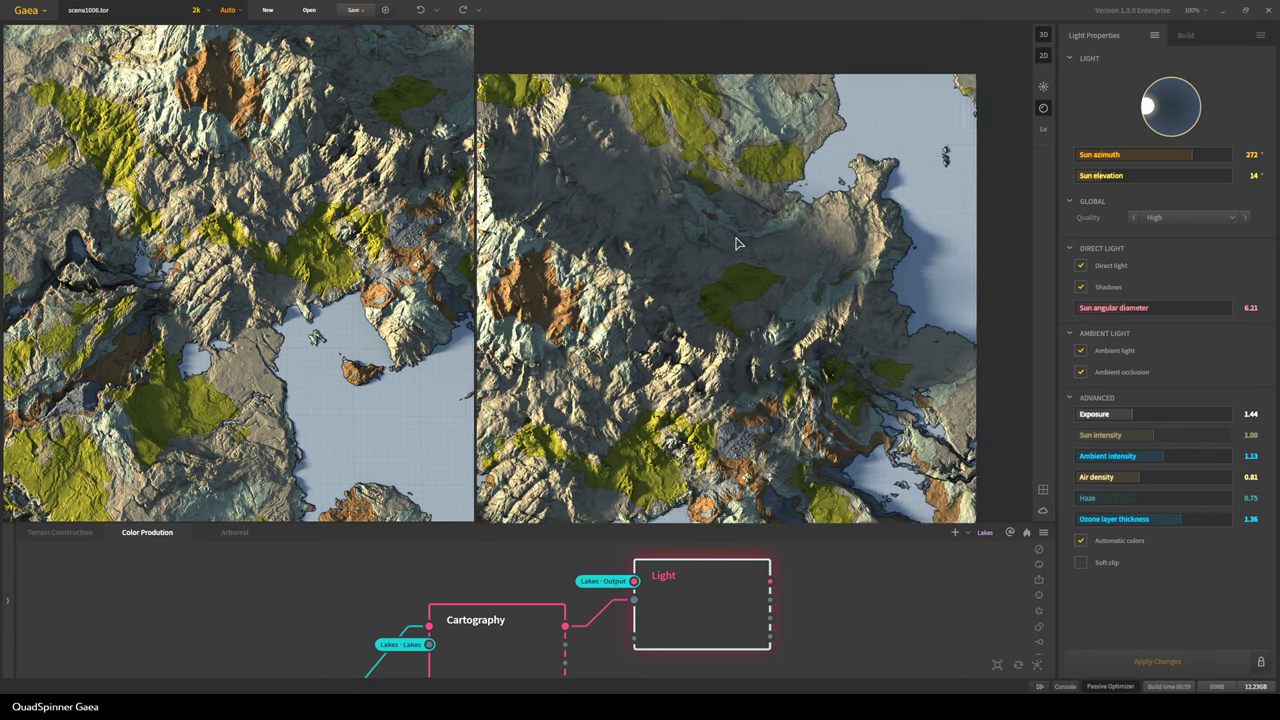
Examine the Light node's shading and shadows on the ridges, shaded slopes and lake coasts across the 2D map
{"action": "scroll", "coordinate": [736, 238], "scroll_direction": "up", "scroll_amount": 1}
{"action": "left_click_drag", "start_coordinate": [680, 353], "coordinate": [815, 259]}
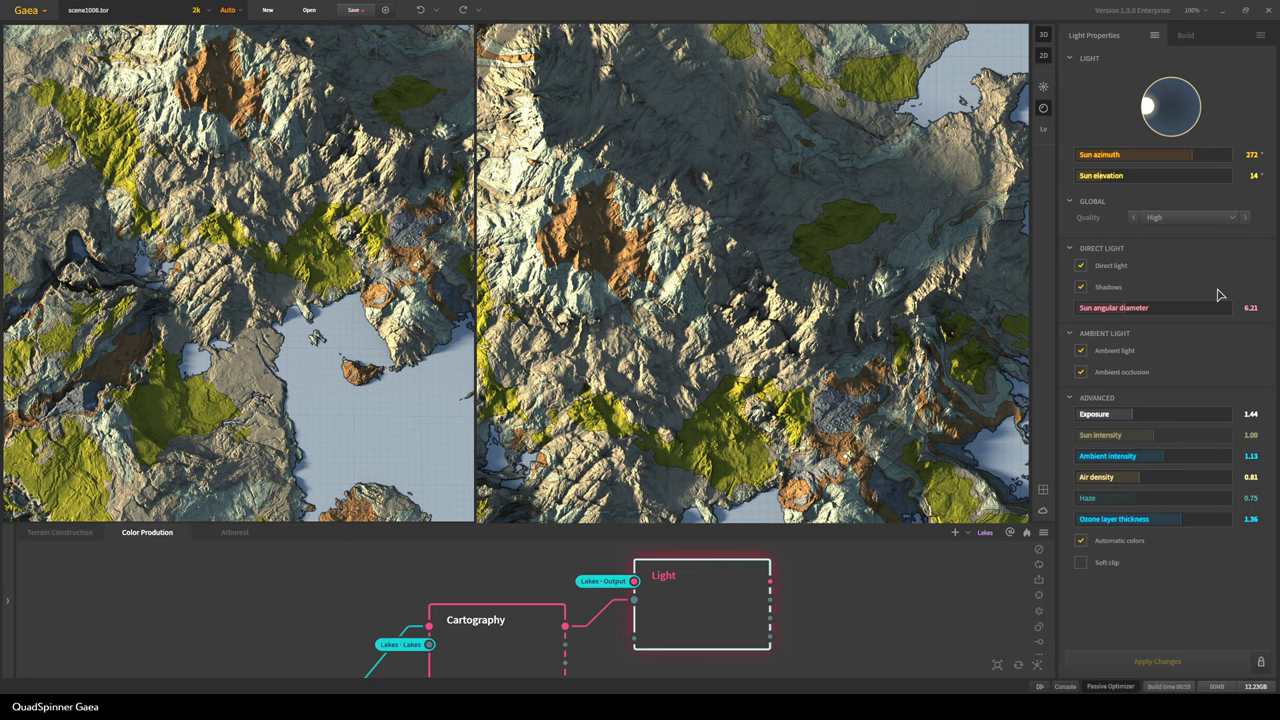
{"action": "left_click_drag", "start_coordinate": [783, 441], "coordinate": [807, 190]}
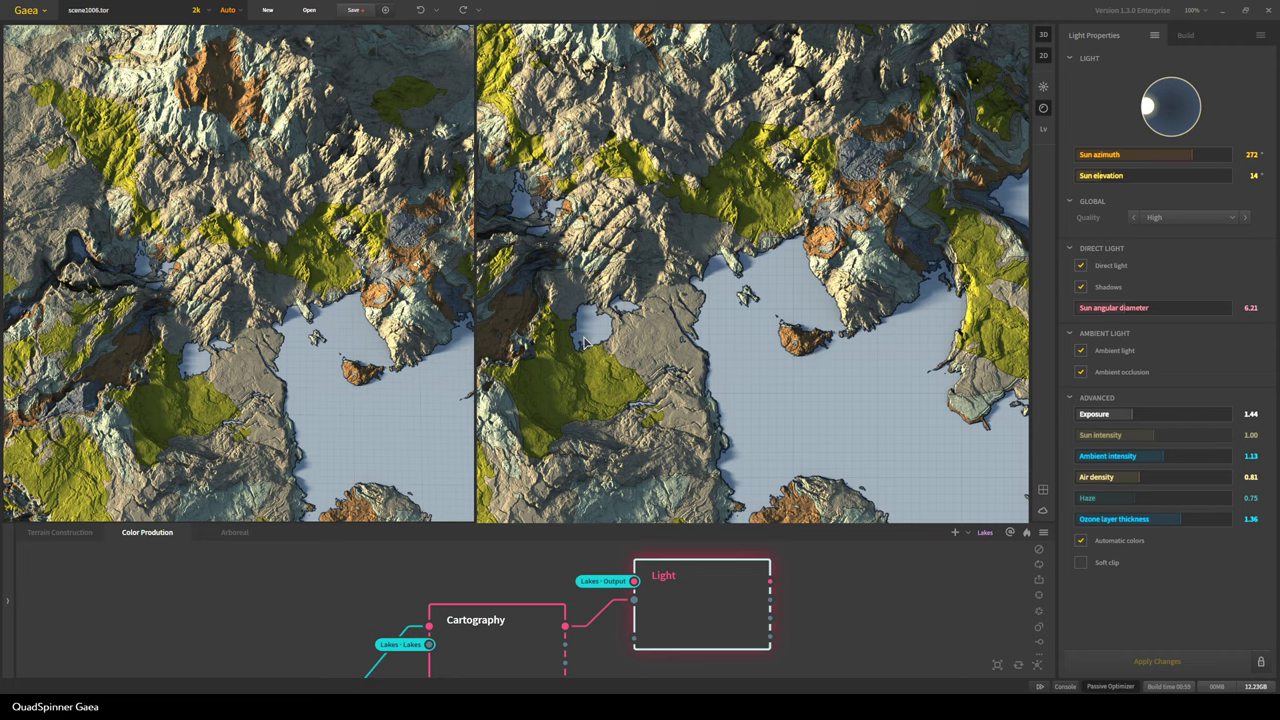
{"action": "left_click_drag", "start_coordinate": [799, 313], "coordinate": [704, 412]}
{"action": "scroll", "coordinate": [706, 414], "scroll_direction": "down", "scroll_amount": 2}
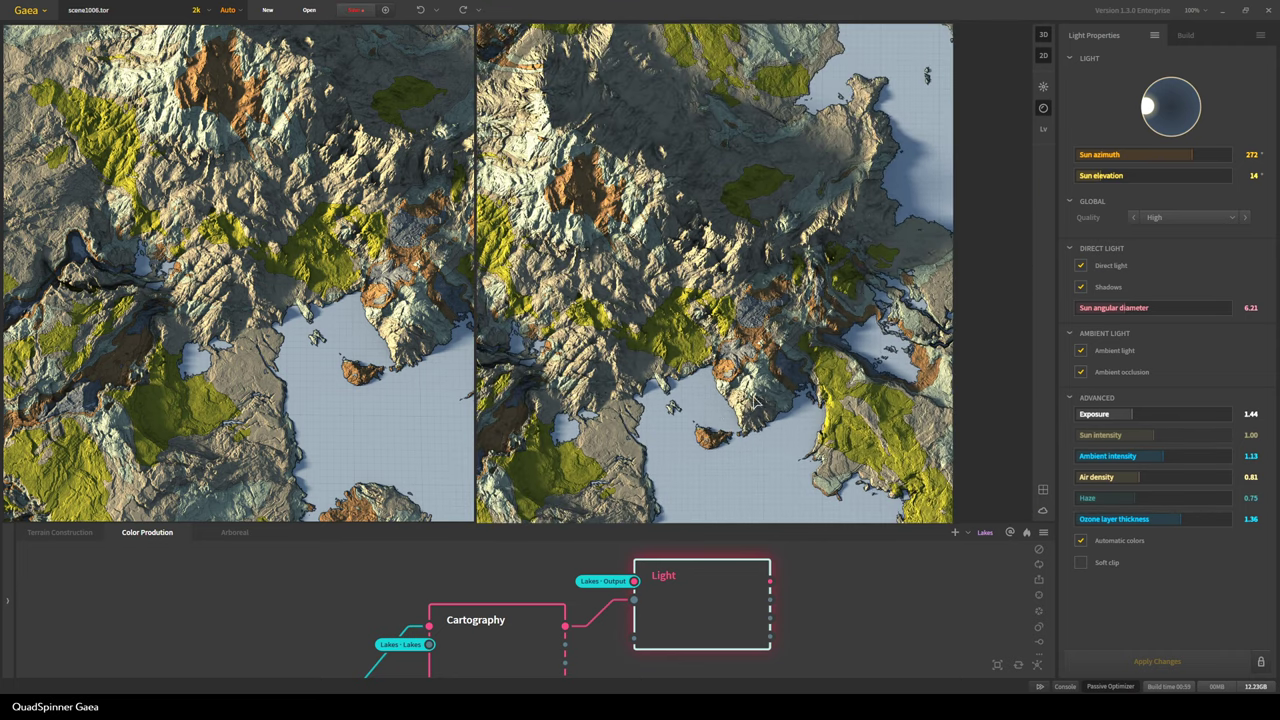
{"action": "left_click_drag", "start_coordinate": [786, 397], "coordinate": [868, 337]}
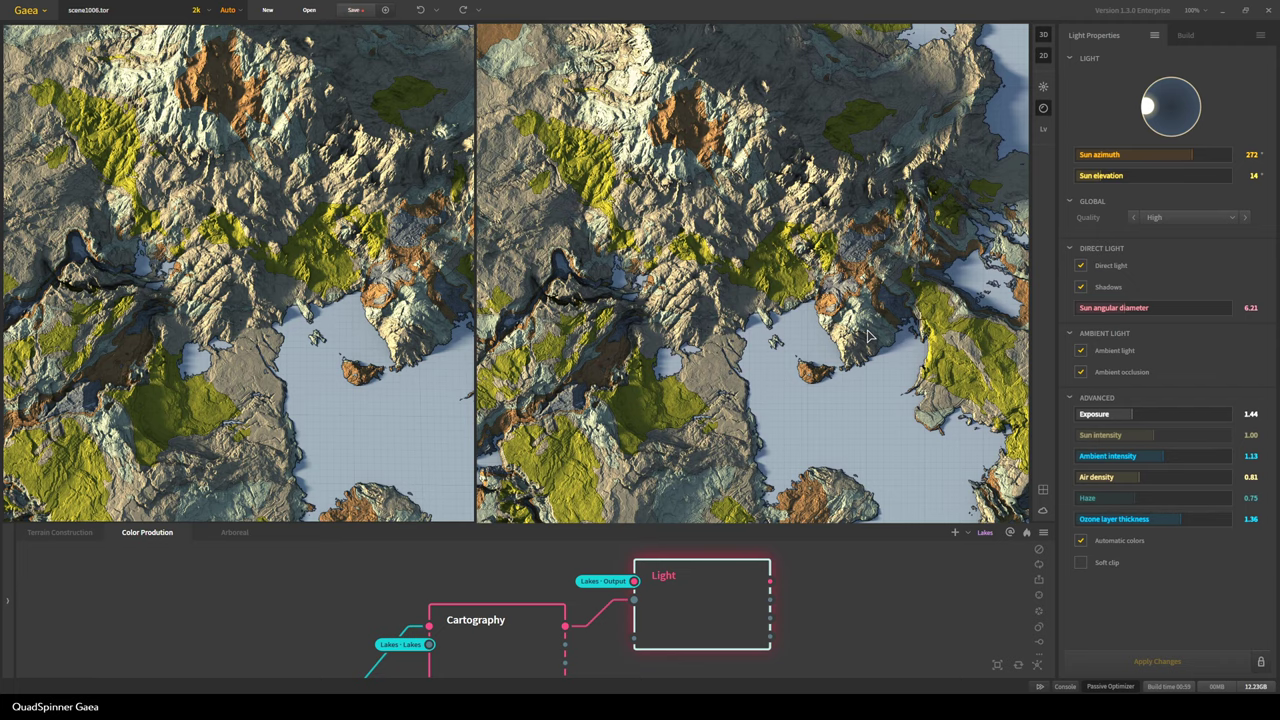
{"action": "left_click_drag", "start_coordinate": [913, 317], "coordinate": [877, 464]}
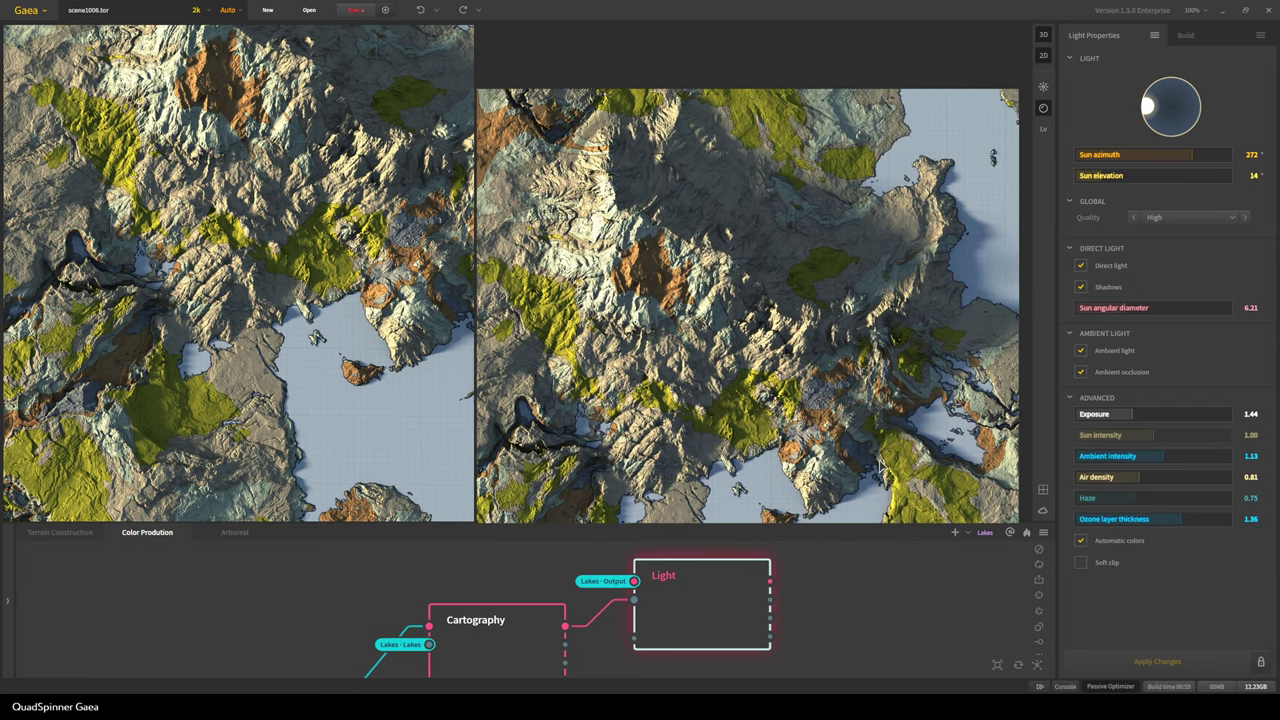
{"action": "scroll", "coordinate": [878, 463], "scroll_direction": "down", "scroll_amount": 1}
{"action": "scroll", "coordinate": [812, 366], "scroll_direction": "down", "scroll_amount": 1}
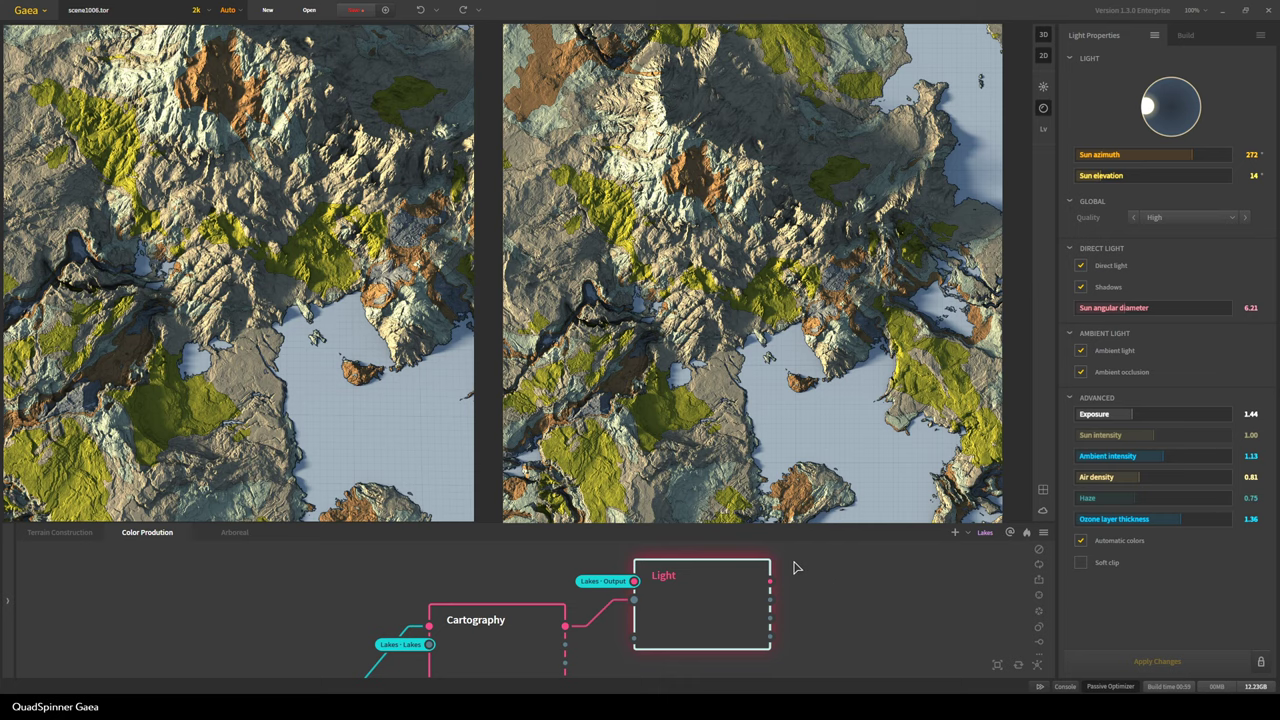
Open the Terrain Construction graph and preview the Transform node that feeds Final Terrain, viewing its whole mountain in 3D
{"action": "scroll", "coordinate": [793, 567], "scroll_direction": "down", "scroll_amount": 1}
{"action": "scroll", "coordinate": [796, 597], "scroll_direction": "down", "scroll_amount": 1}
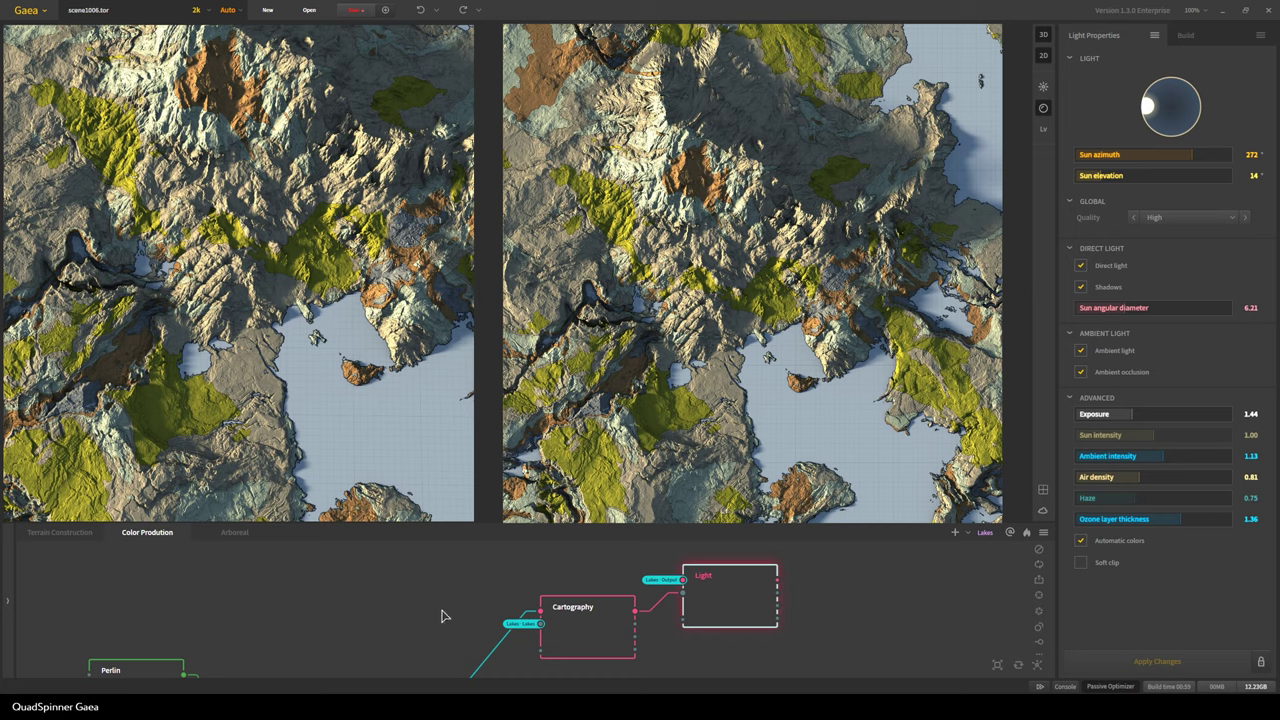
{"action": "scroll", "coordinate": [350, 575], "scroll_direction": "down", "scroll_amount": 2}
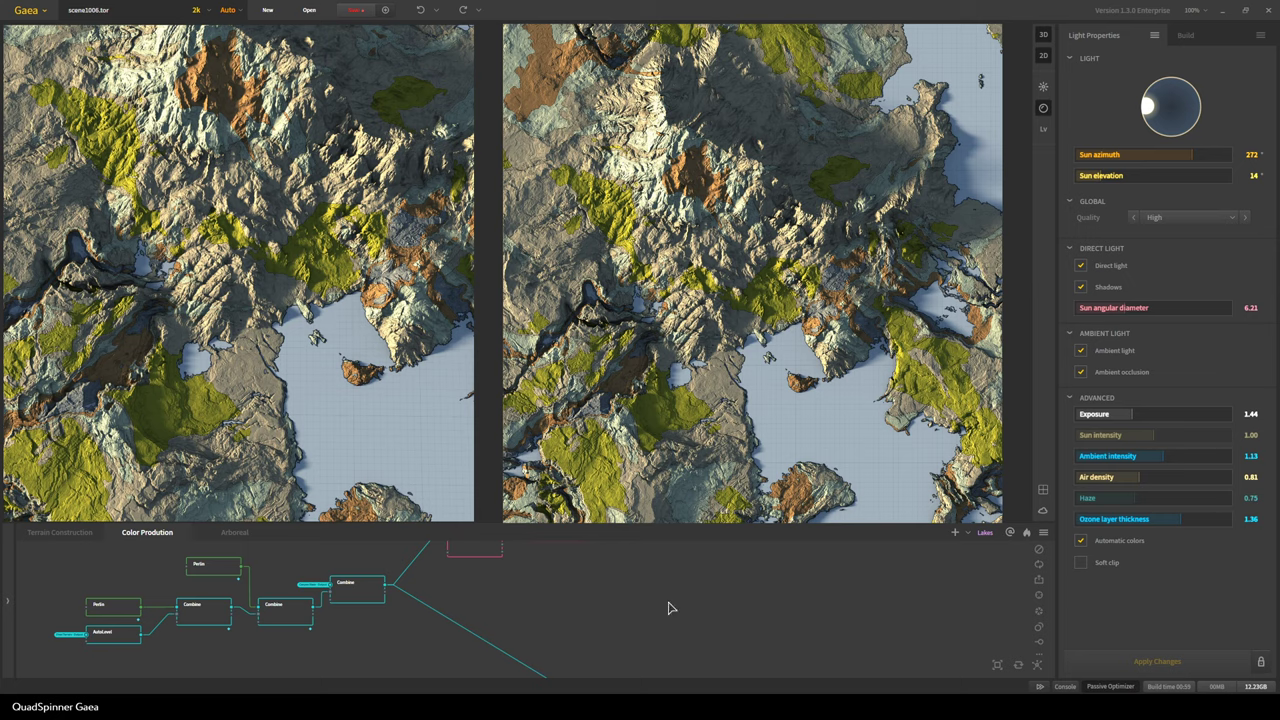
{"action": "left_click", "coordinate": [60, 532]}
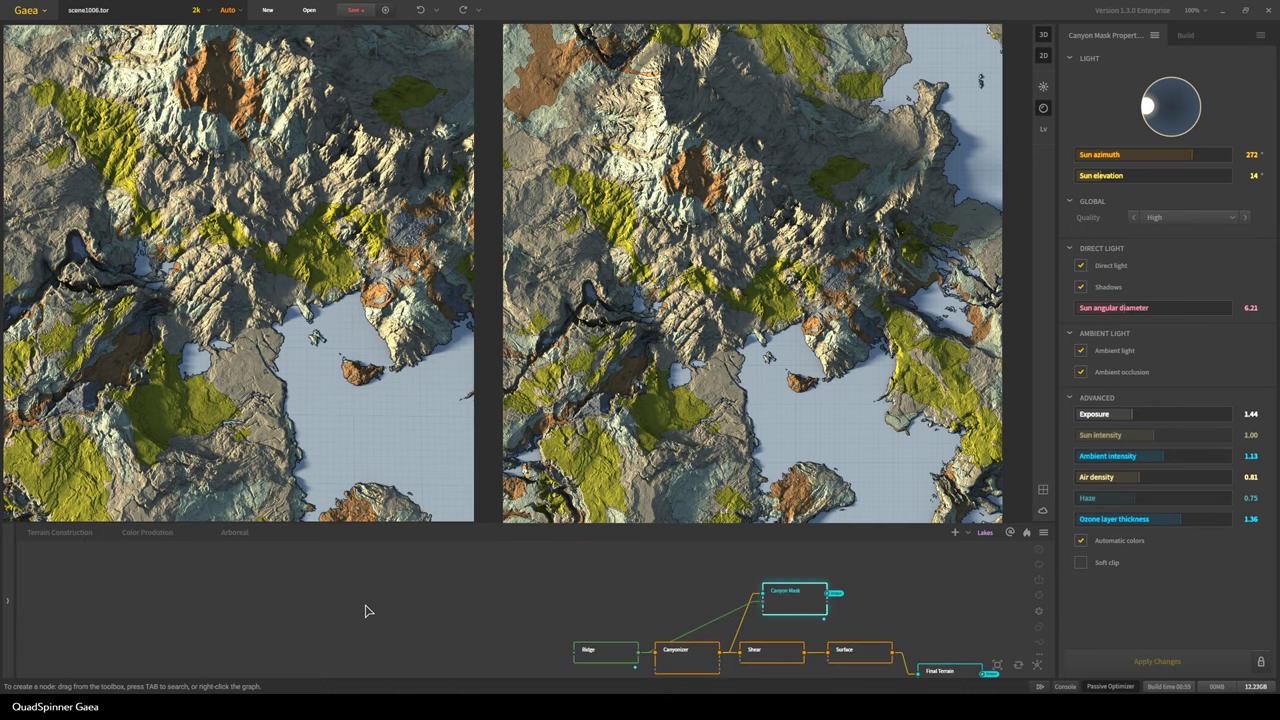
{"action": "left_click_drag", "start_coordinate": [670, 616], "coordinate": [369, 630]}
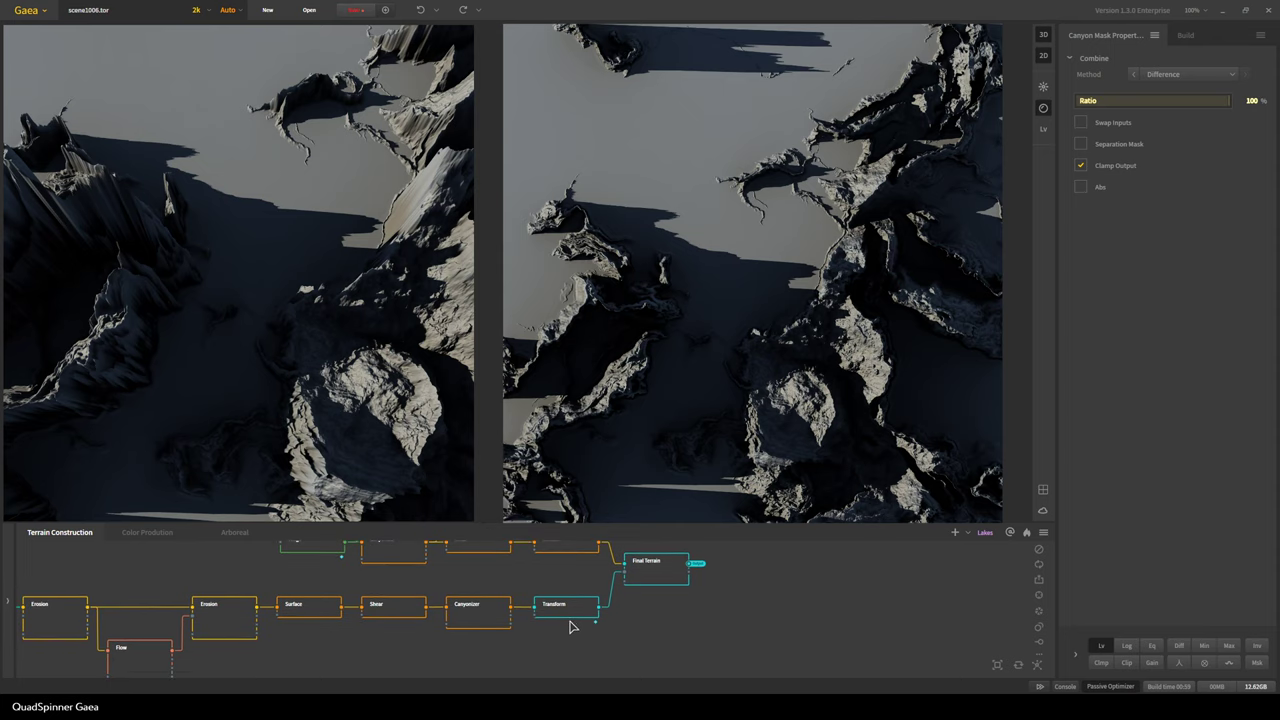
{"action": "left_click", "coordinate": [568, 610]}
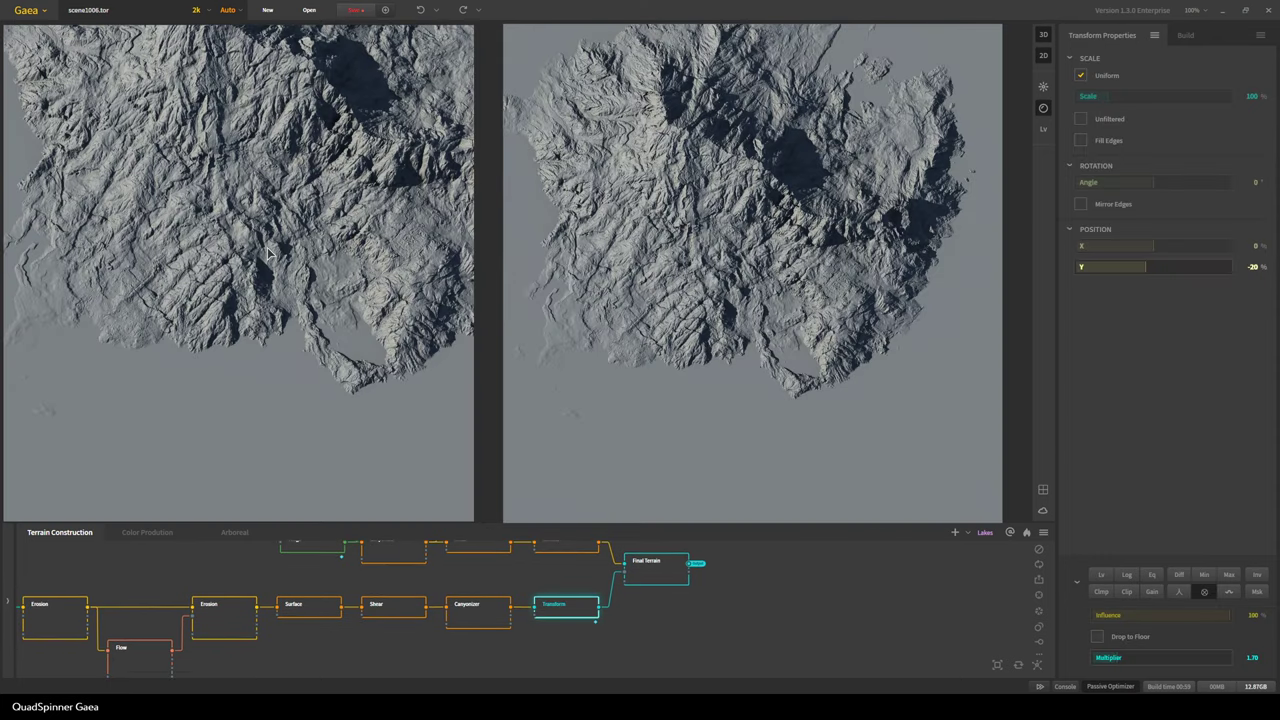
{"action": "scroll", "coordinate": [312, 303], "scroll_direction": "down", "scroll_amount": 3}
{"action": "left_click_drag", "start_coordinate": [312, 302], "coordinate": [309, 371]}
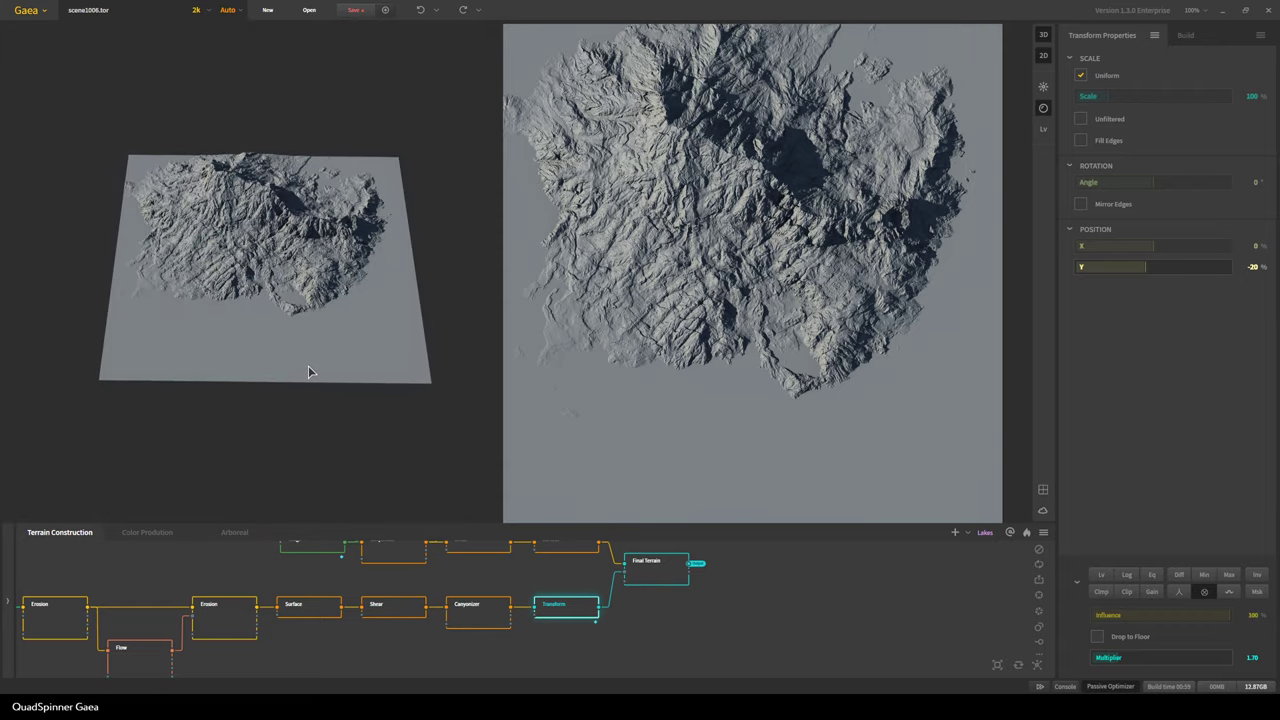
Show only the 3D view and set the Transform node's position to X -11% and Y 3%
{"action": "left_click", "coordinate": [1044, 56]}
{"action": "scroll", "coordinate": [660, 386], "scroll_direction": "up", "scroll_amount": 5}
{"action": "left_click_drag", "start_coordinate": [634, 376], "coordinate": [638, 342]}
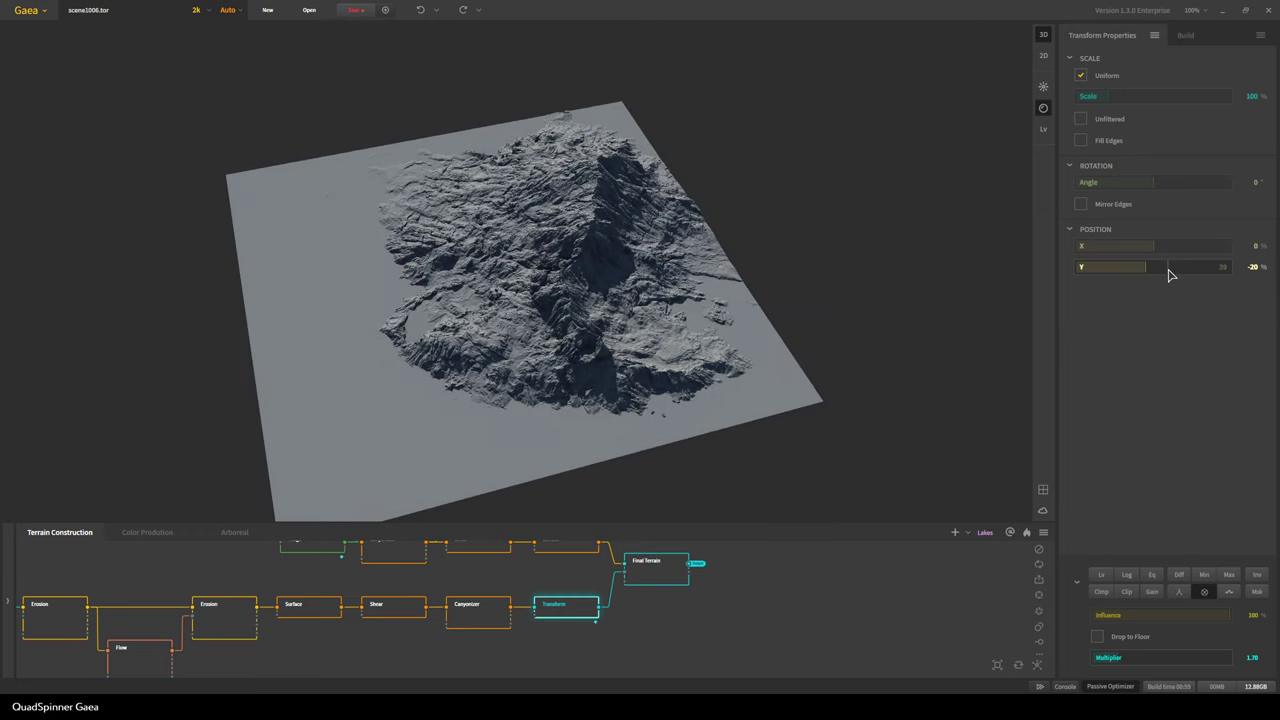
{"action": "mouse_move", "coordinate": [1154, 273]}
{"action": "left_mouse_down"}
{"action": "mouse_move", "coordinate": [1166, 271]}
{"action": "mouse_move", "coordinate": [1147, 265]}
{"action": "left_mouse_up"}
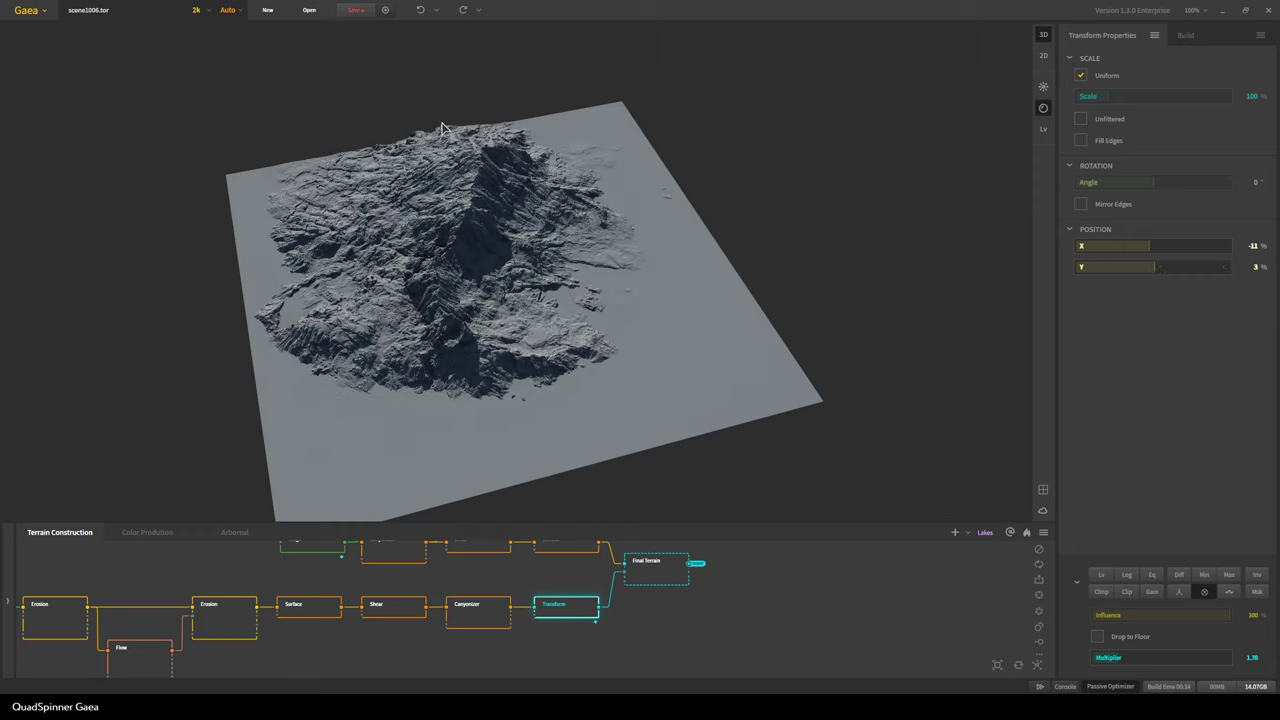
Preview the Final Terrain node and inspect how the moved mountain merges with the surrounding canyon terrain in 3D
{"action": "left_click", "coordinate": [660, 578]}
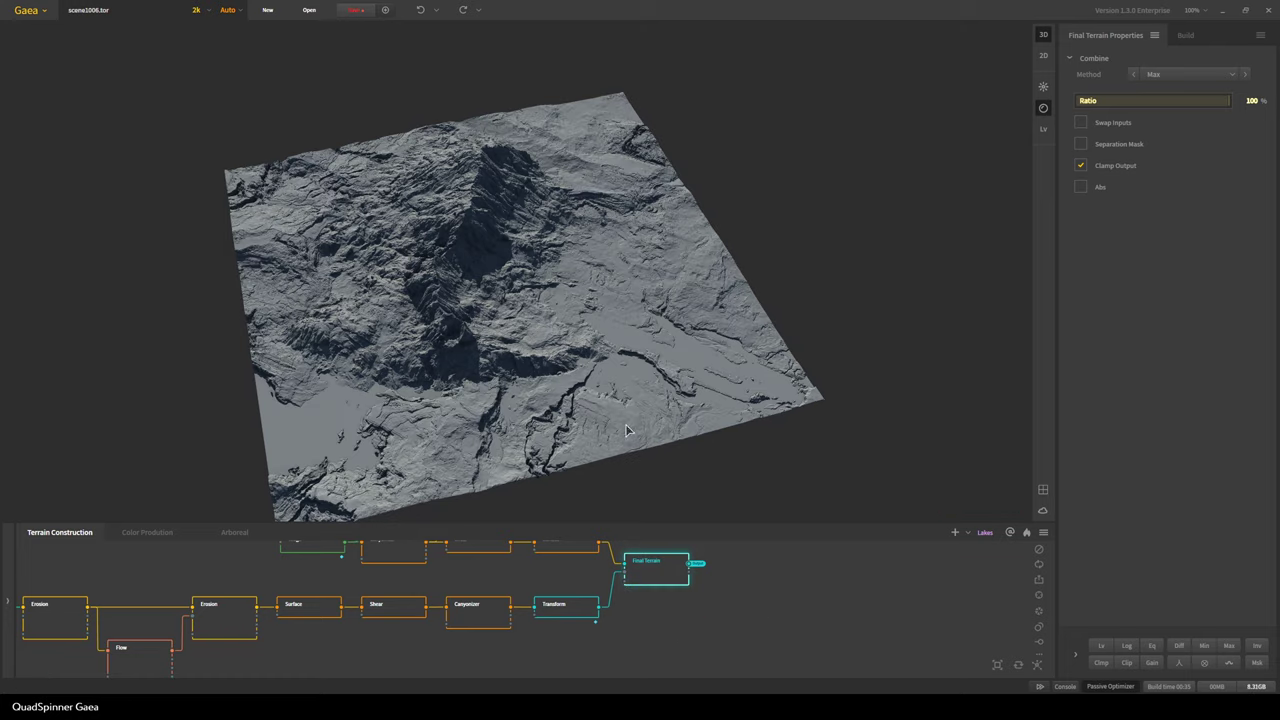
{"action": "scroll", "coordinate": [595, 352], "scroll_direction": "up", "scroll_amount": 3}
{"action": "left_click_drag", "start_coordinate": [595, 353], "coordinate": [453, 414]}
{"action": "scroll", "coordinate": [580, 346], "scroll_direction": "down", "scroll_amount": 3}
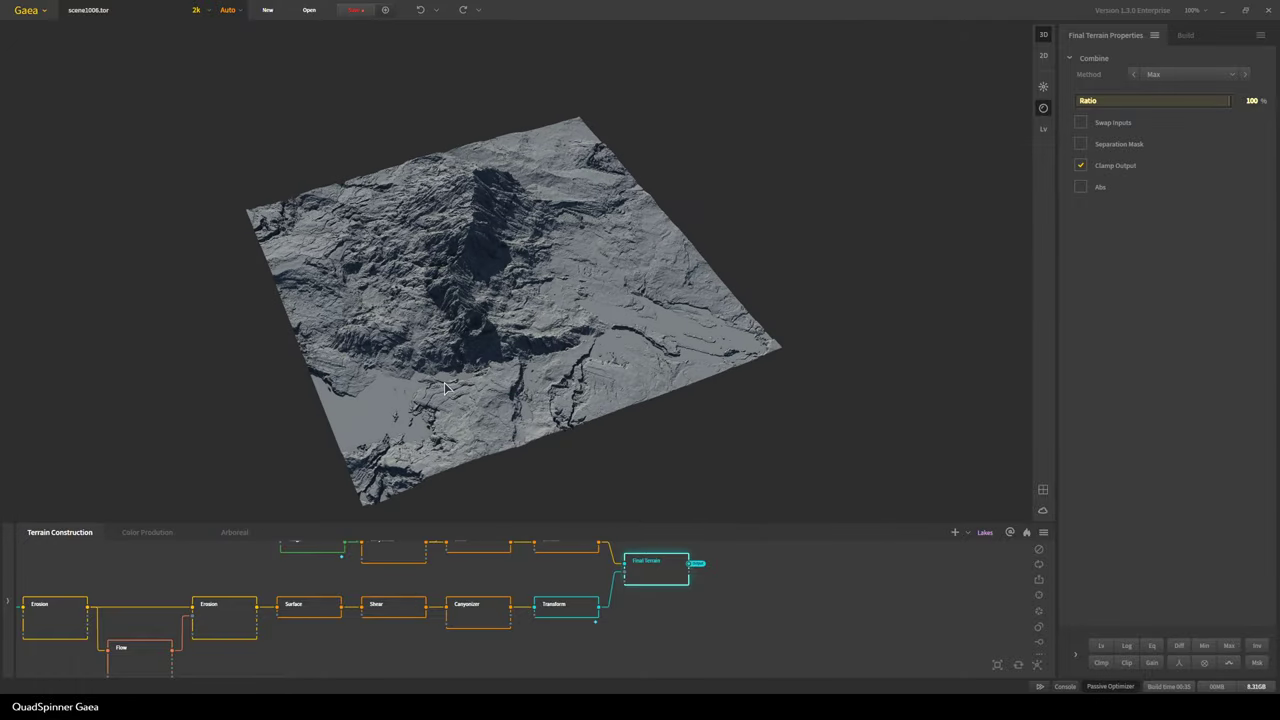
Return to the Color Production graph, enlarge the graph area, and examine the Light node's colors on the rebuilt terrain
{"action": "left_click", "coordinate": [147, 532]}
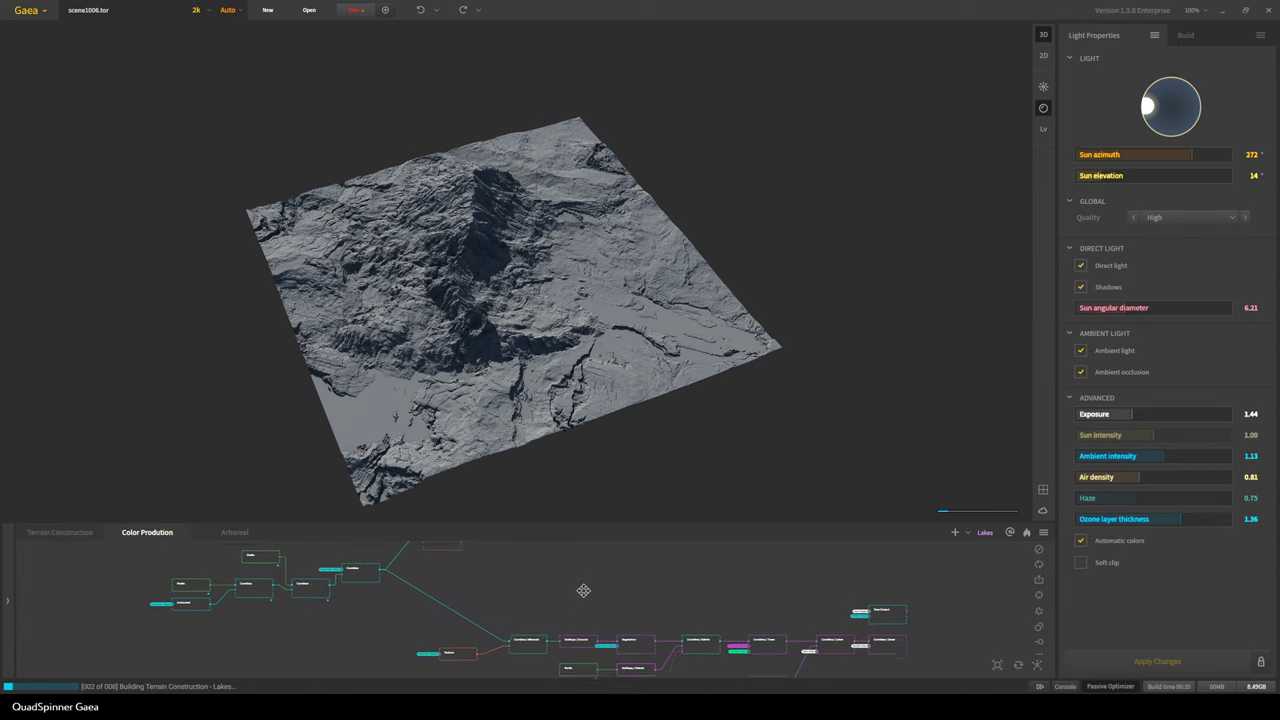
{"action": "scroll", "coordinate": [587, 596], "scroll_direction": "down", "scroll_amount": 1}
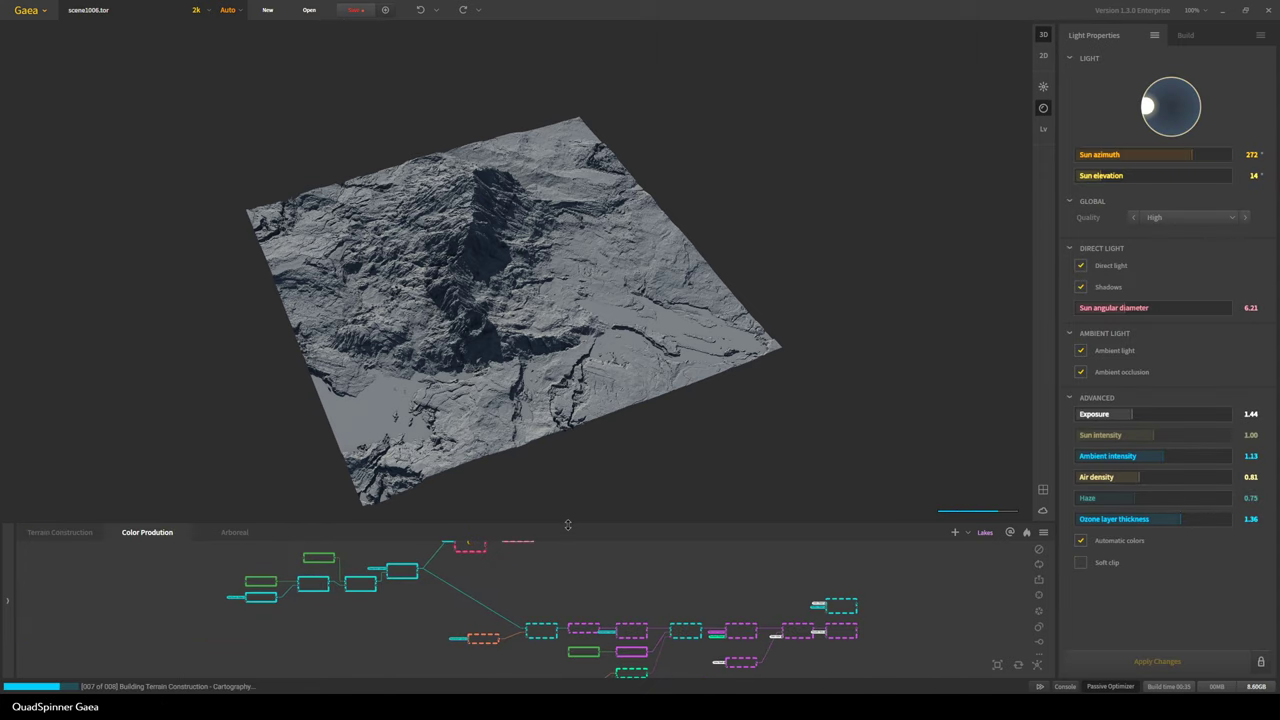
{"action": "left_click_drag", "start_coordinate": [567, 524], "coordinate": [567, 446]}
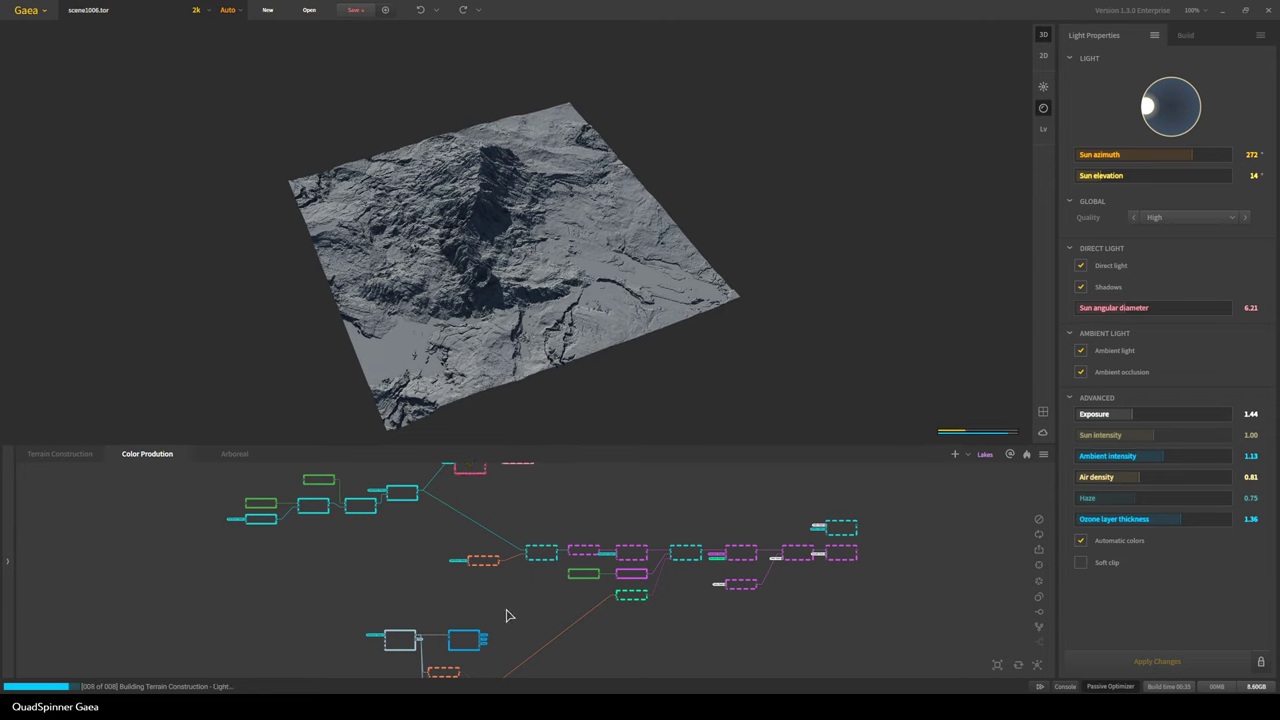
{"action": "middle_click_drag", "start_coordinate": [515, 517], "coordinate": [548, 587]}
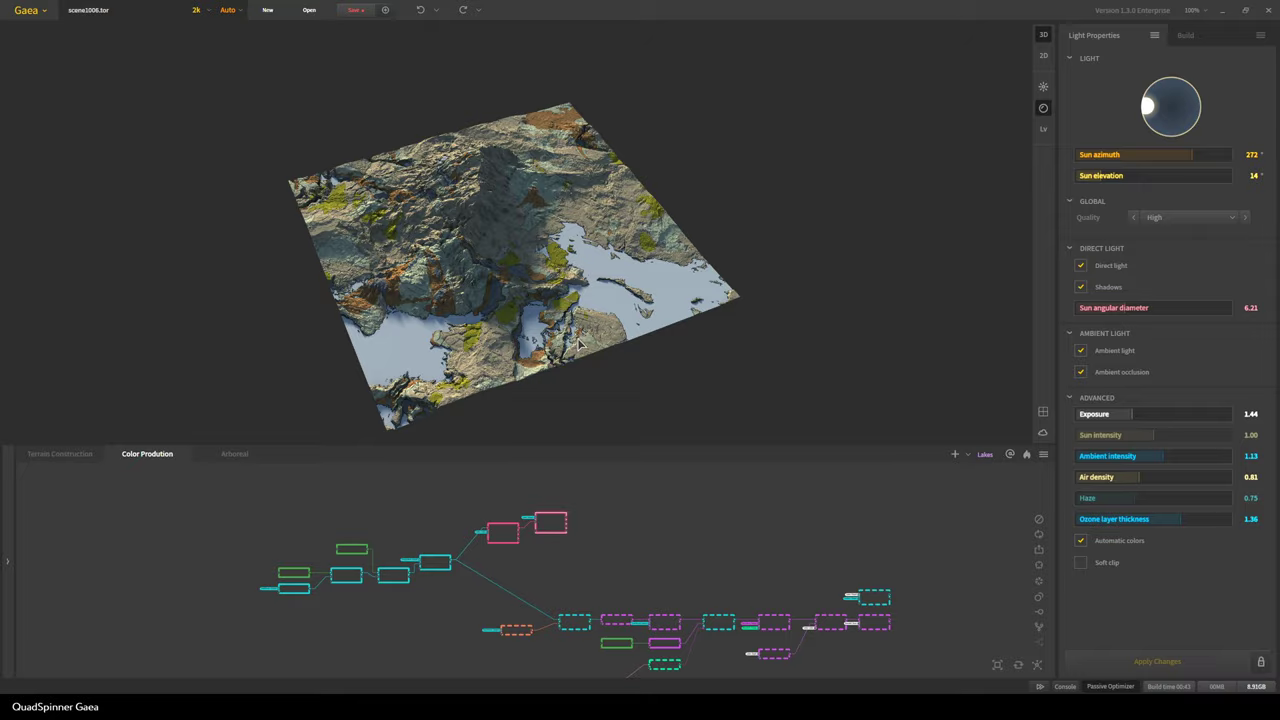
{"action": "scroll", "coordinate": [578, 344], "scroll_direction": "up", "scroll_amount": 4}
{"action": "left_click_drag", "start_coordinate": [578, 344], "coordinate": [504, 333]}
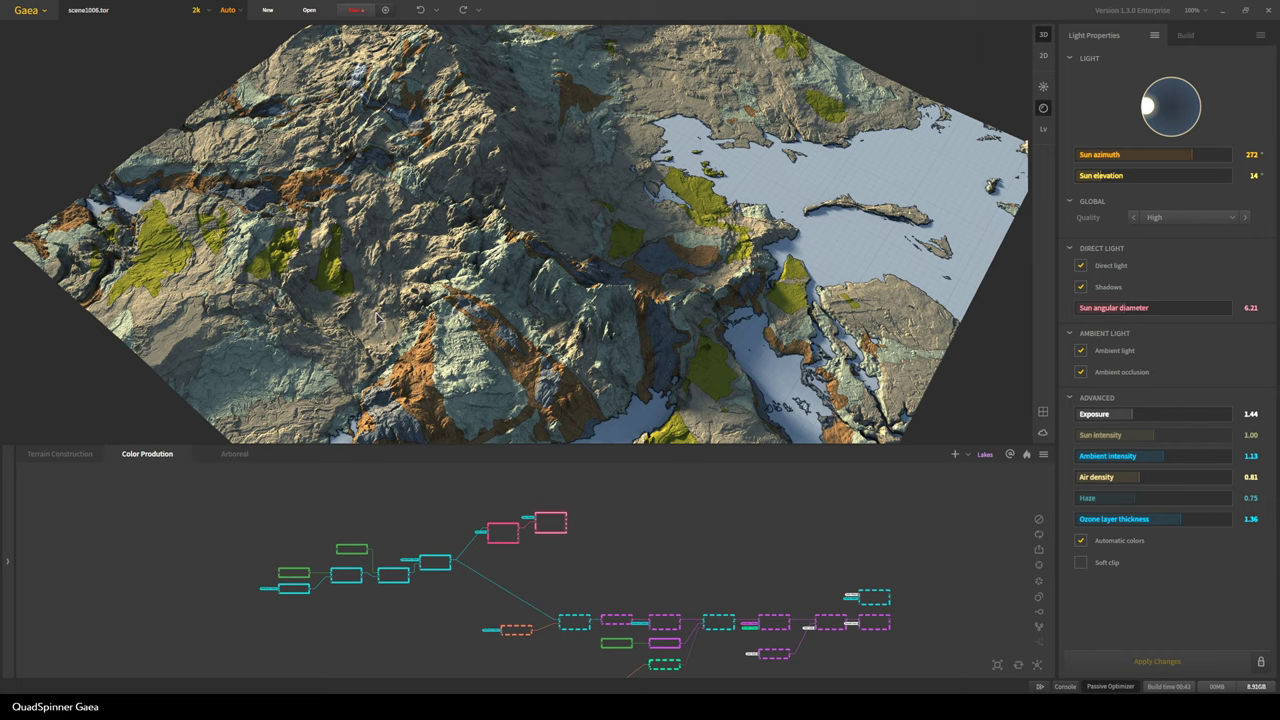
Randomize the seed of the Perlin node above the Combine chain to 31293 and set its Clip Min to 53%
{"action": "scroll", "coordinate": [410, 543], "scroll_direction": "up", "scroll_amount": 4}
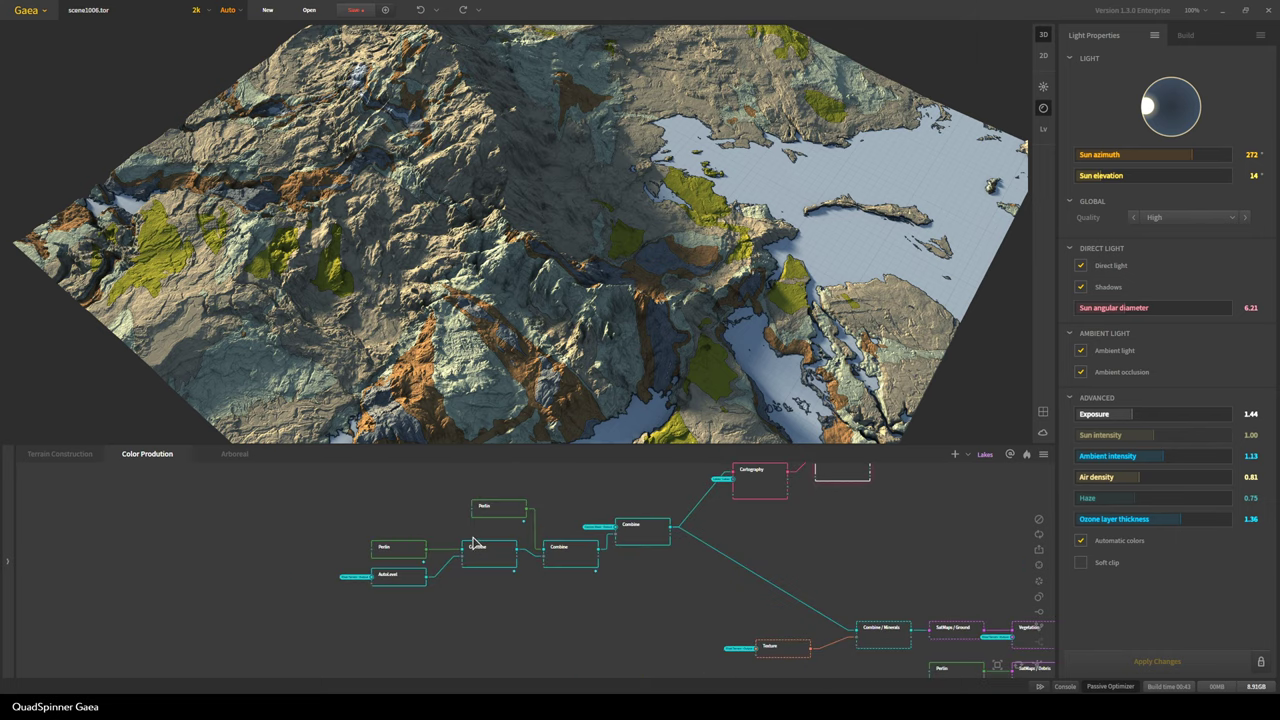
{"action": "left_click", "coordinate": [500, 518]}
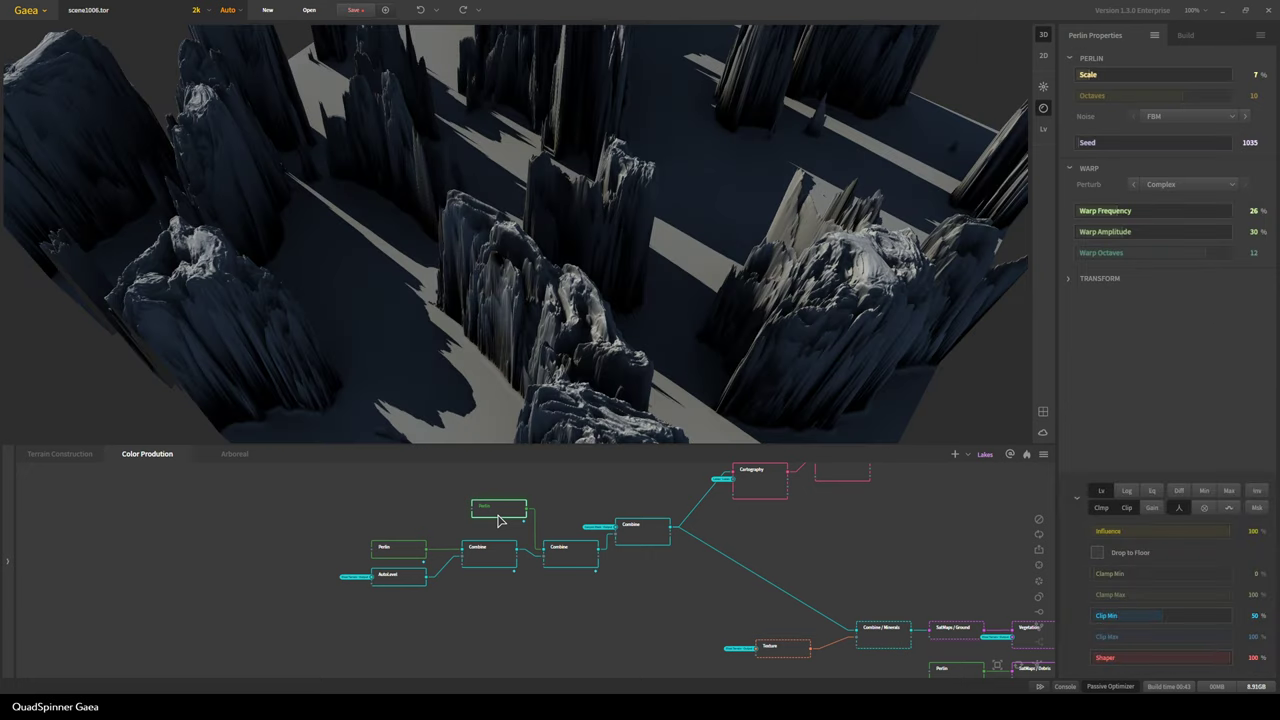
{"action": "left_click", "coordinate": [1106, 144]}
{"action": "left_click", "coordinate": [1105, 142]}
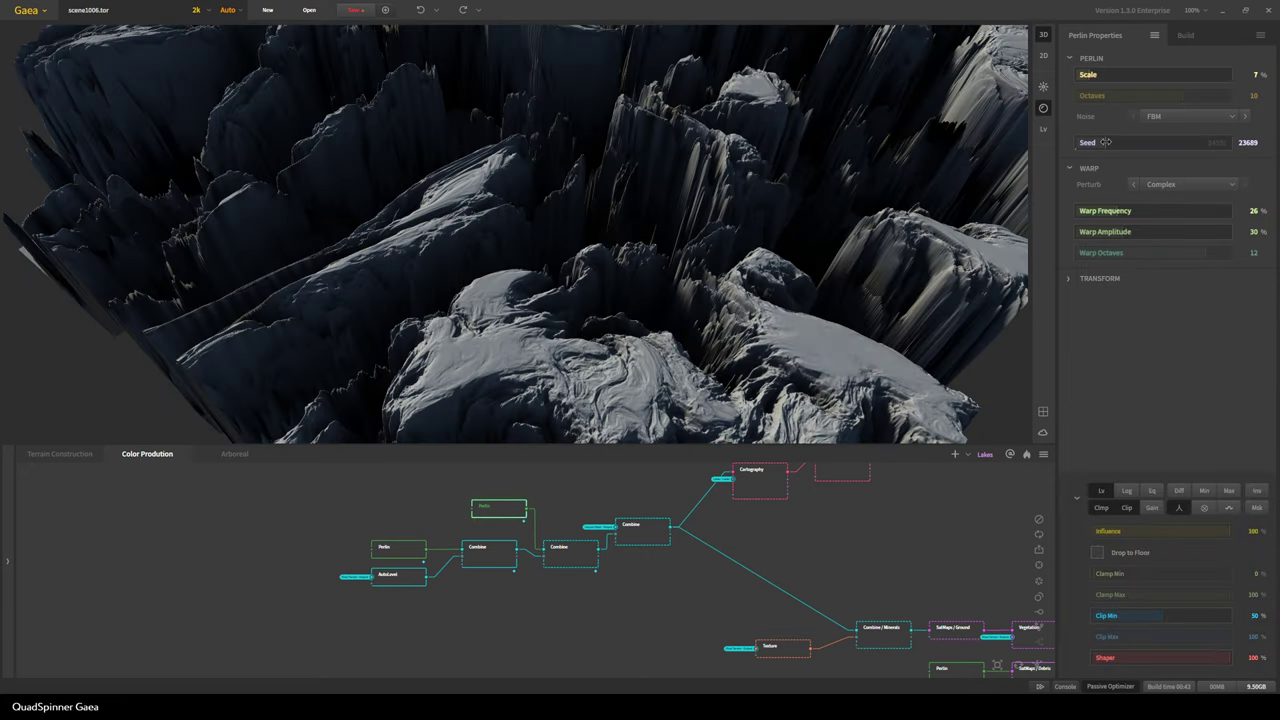
{"action": "left_click", "coordinate": [1108, 144]}
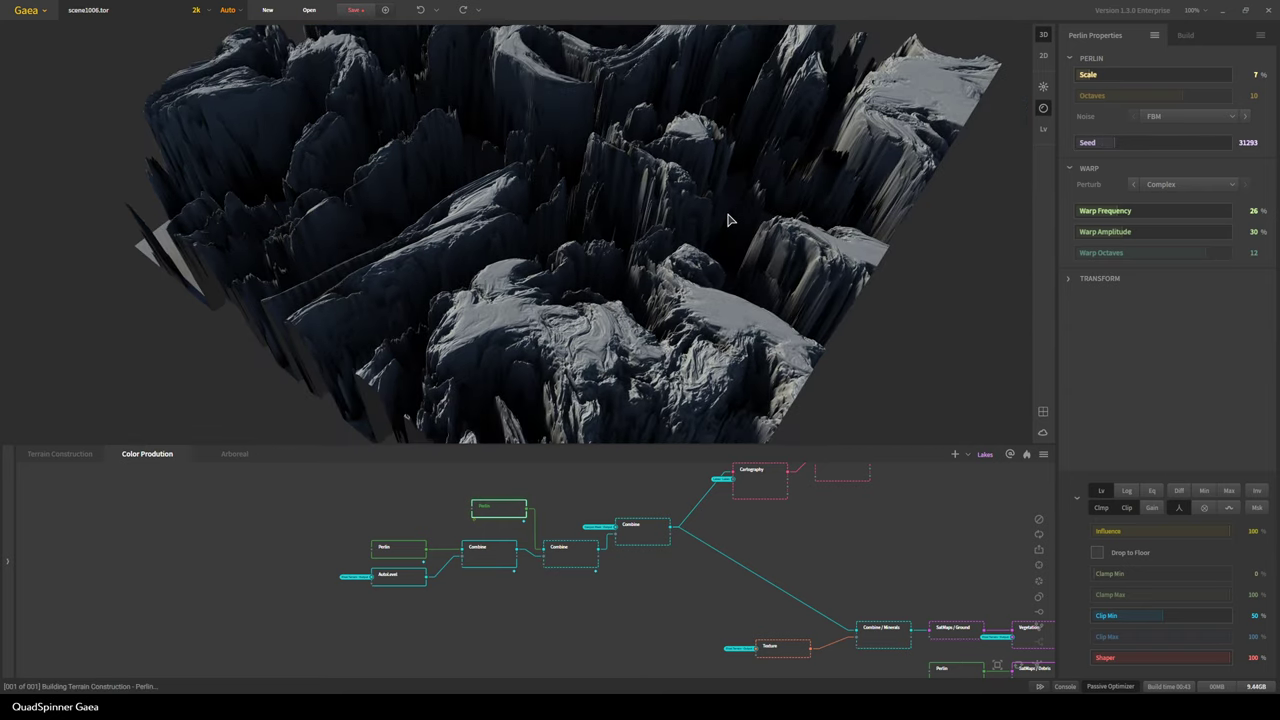
{"action": "scroll", "coordinate": [615, 290], "scroll_direction": "down", "scroll_amount": 5}
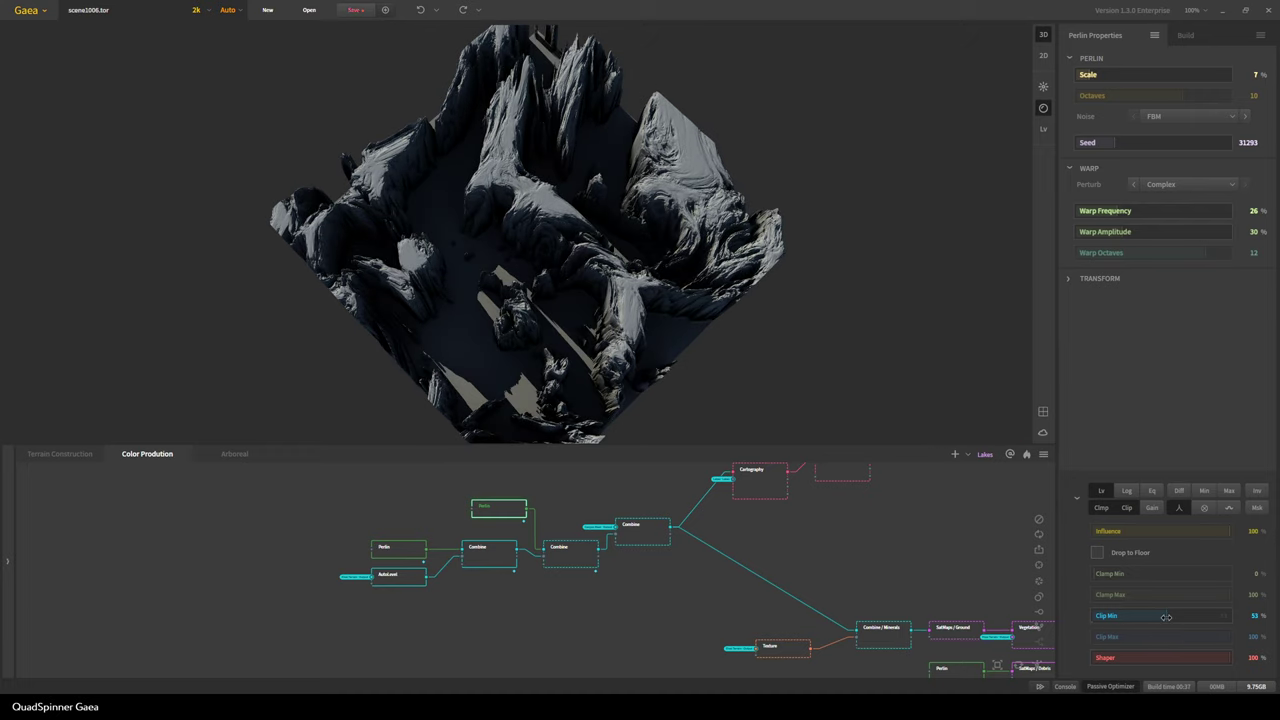
{"action": "middle_click_drag", "start_coordinate": [767, 532], "coordinate": [727, 574]}
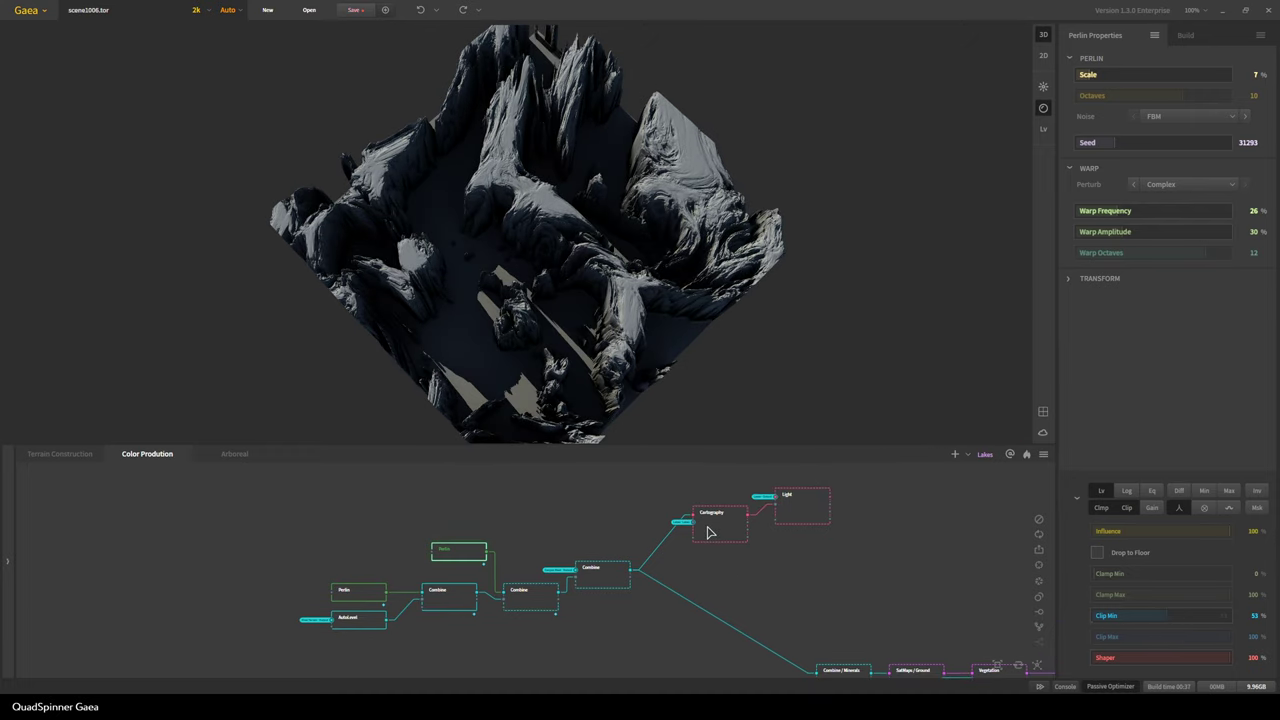
Preview the Cartography node and examine its color zones on the mountain, plains and lakes up close in 3D
{"action": "left_click", "coordinate": [709, 529]}
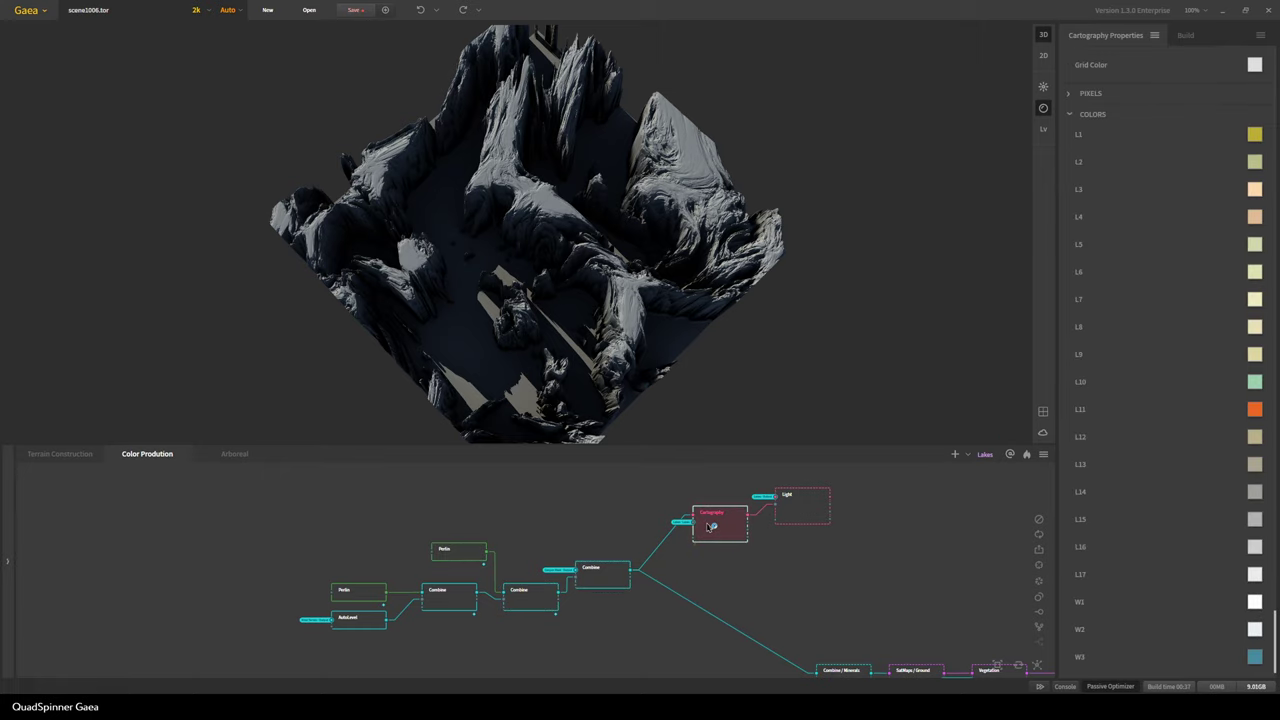
{"action": "scroll", "coordinate": [590, 296], "scroll_direction": "up", "scroll_amount": 5}
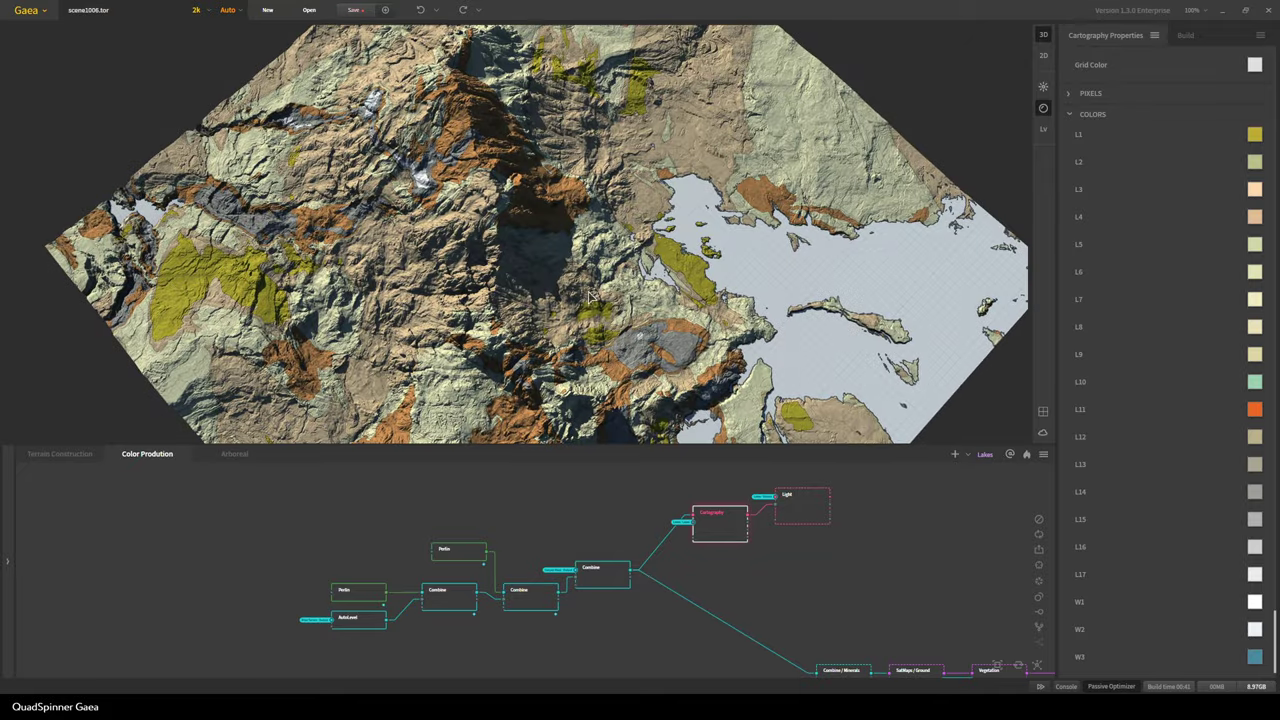
{"action": "left_click_drag", "start_coordinate": [590, 326], "coordinate": [383, 314]}
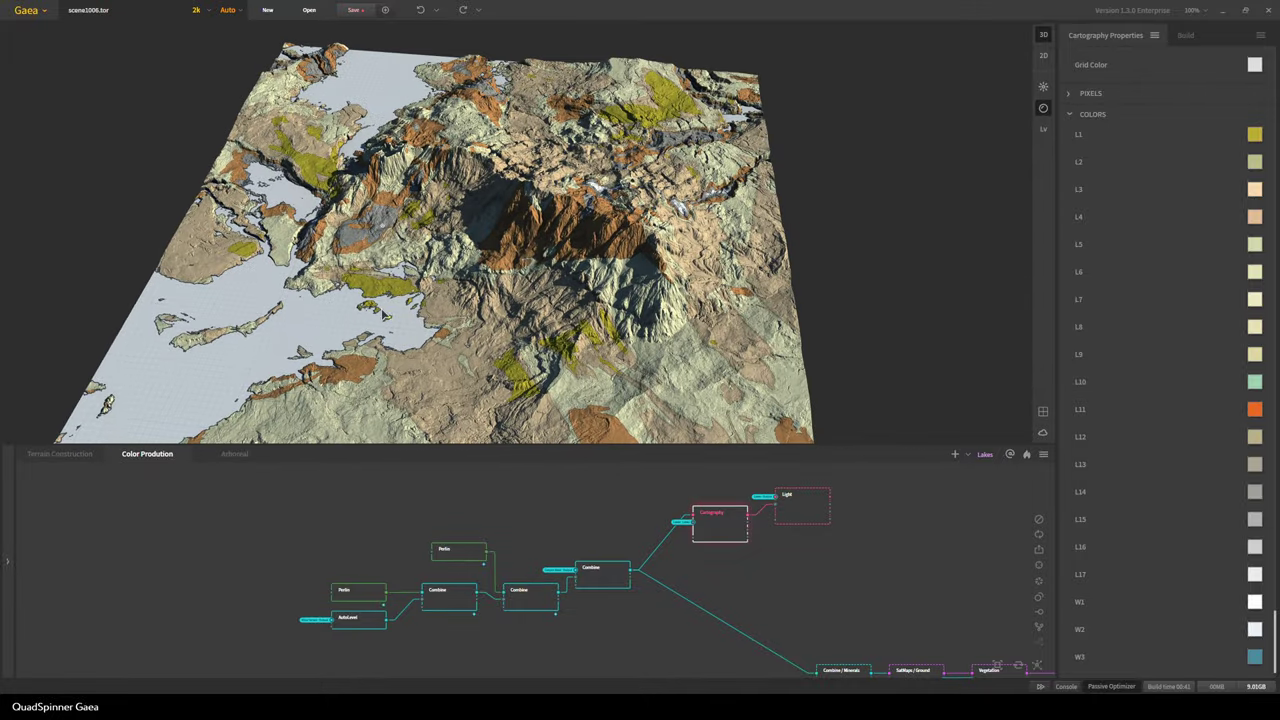
{"action": "scroll", "coordinate": [690, 342], "scroll_direction": "up", "scroll_amount": 3}
{"action": "left_click_drag", "start_coordinate": [690, 342], "coordinate": [730, 370]}
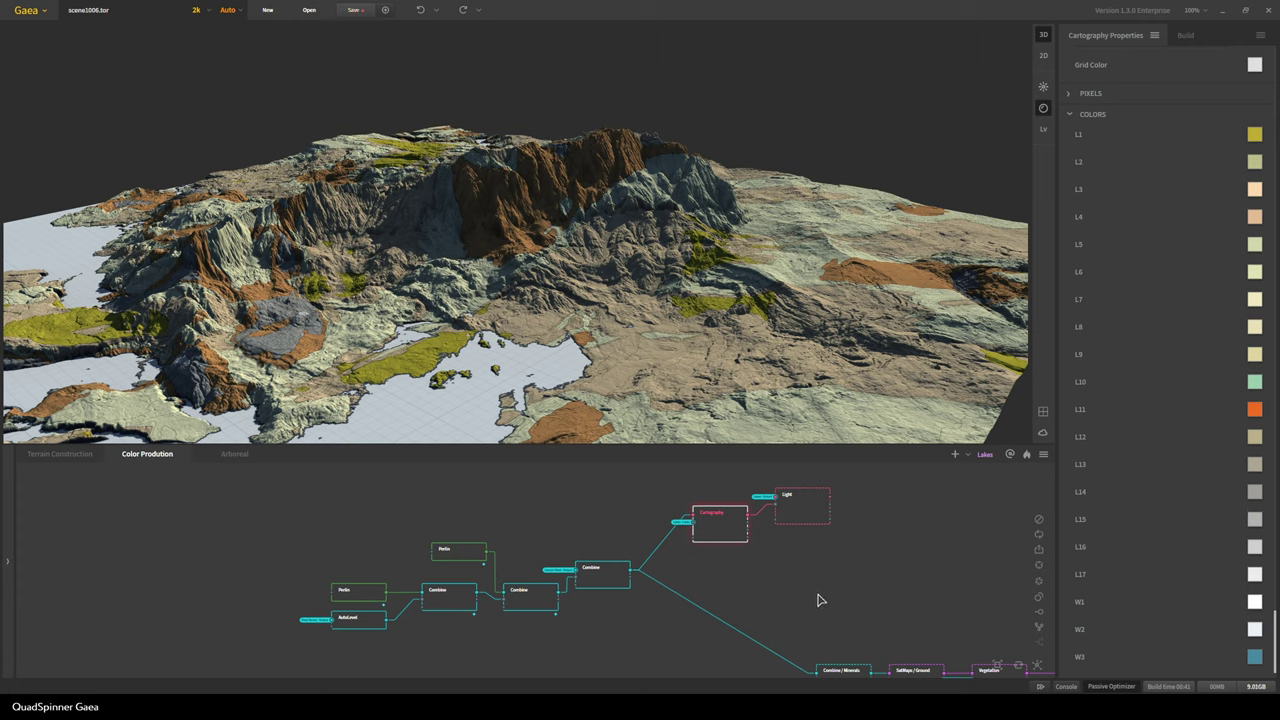
Preview the Dead Zones node and examine its combined mask in the 3D and 2D views side by side
{"action": "middle_click_drag", "start_coordinate": [765, 594], "coordinate": [472, 492]}
{"action": "scroll", "coordinate": [678, 628], "scroll_direction": "down", "scroll_amount": 3}
{"action": "middle_click_drag", "start_coordinate": [686, 629], "coordinate": [583, 513]}
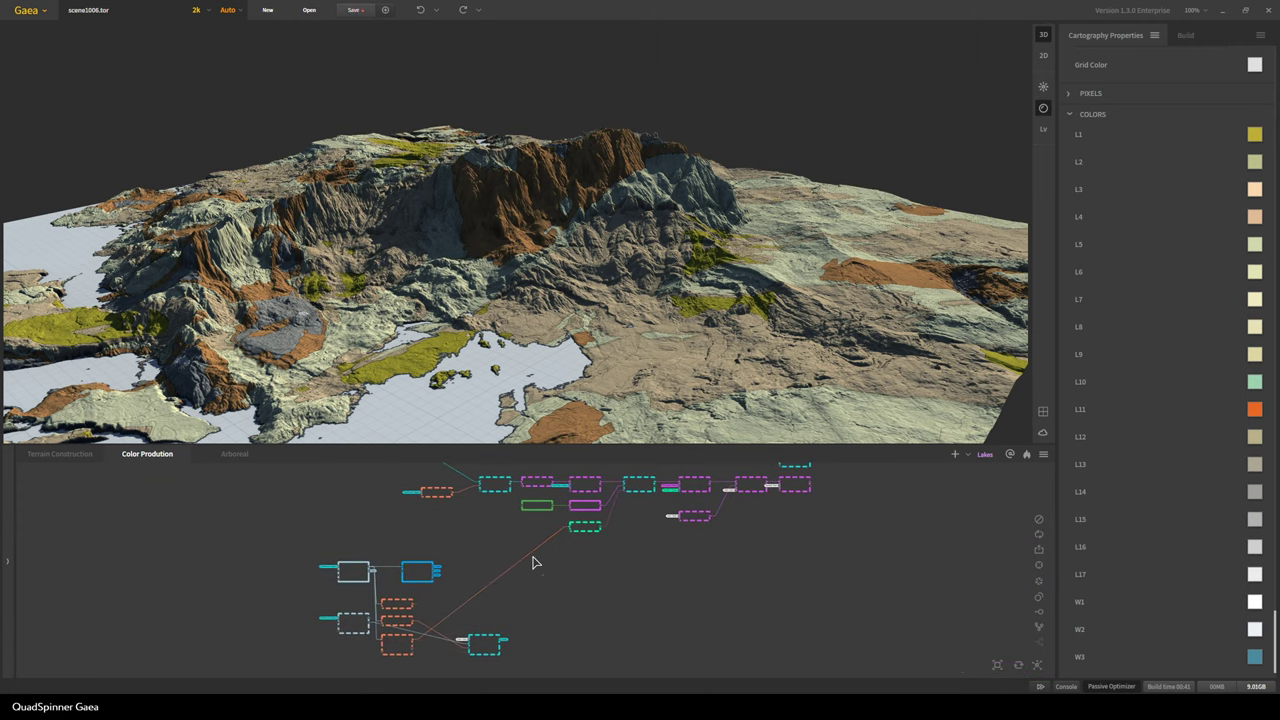
{"action": "scroll", "coordinate": [517, 577], "scroll_direction": "up", "scroll_amount": 2}
{"action": "middle_click_drag", "start_coordinate": [494, 609], "coordinate": [500, 522]}
{"action": "left_click", "coordinate": [493, 596]}
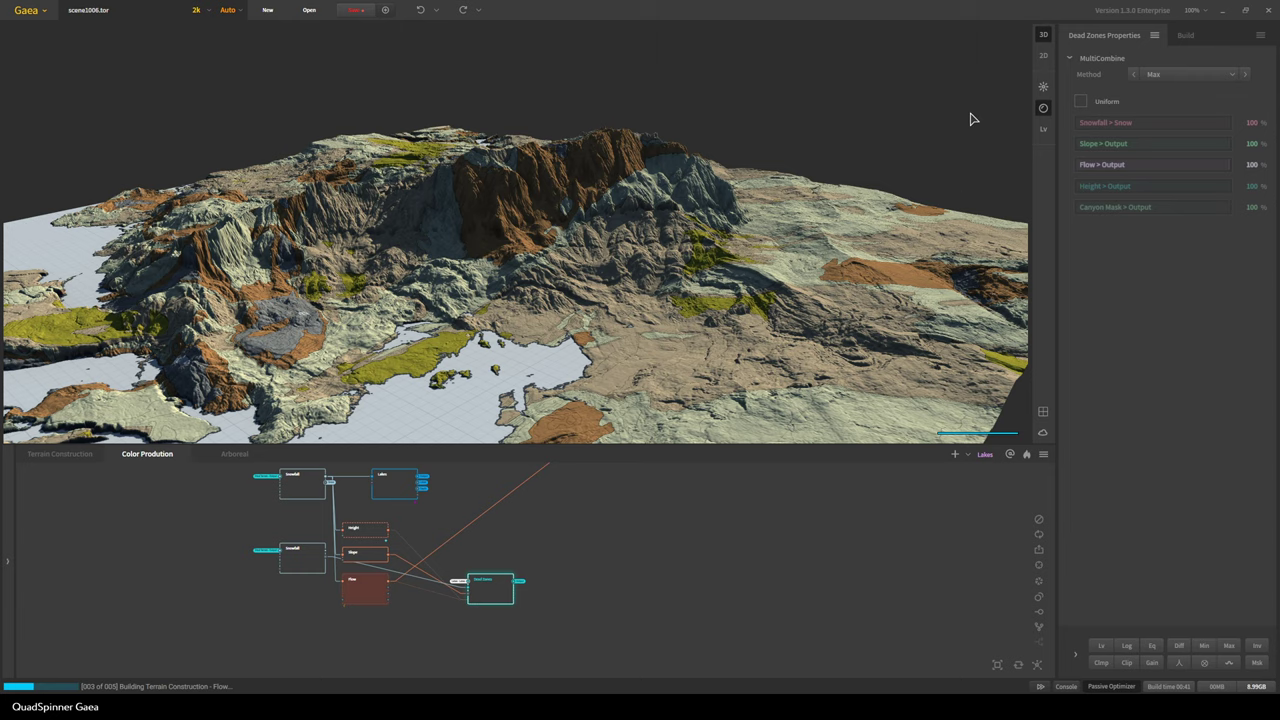
{"action": "key", "text": "2"}
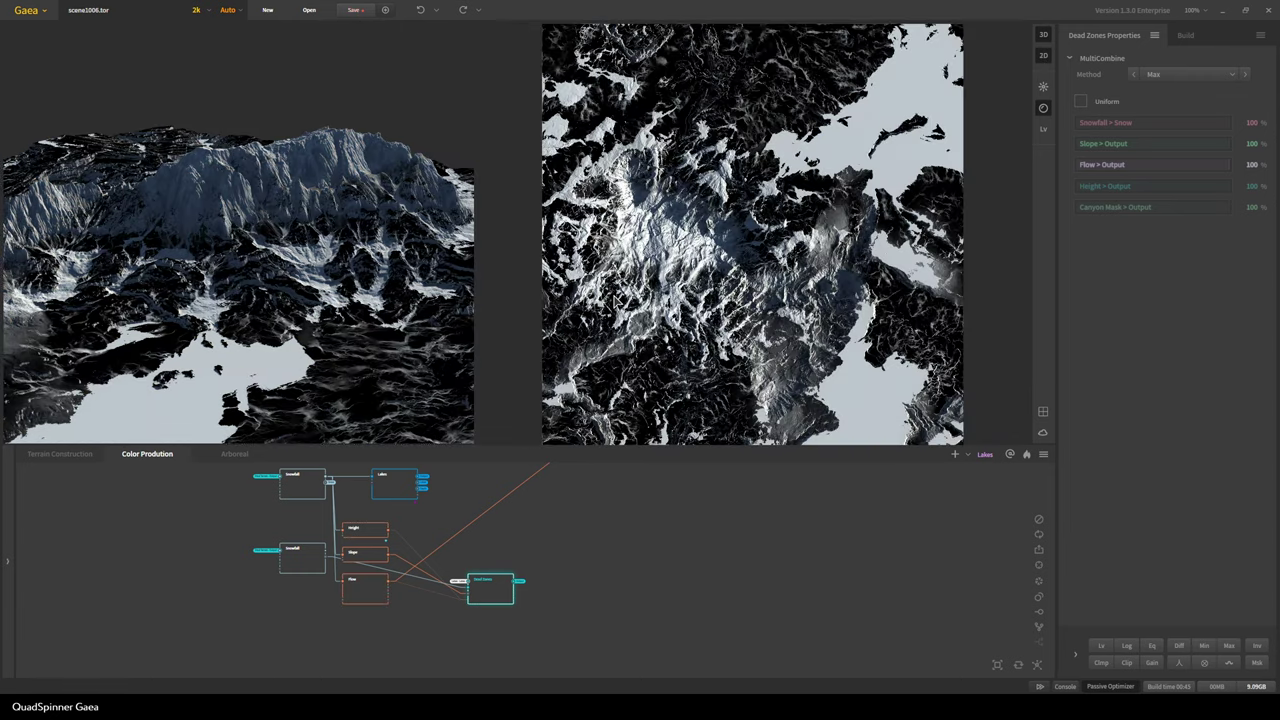
{"action": "left_click_drag", "start_coordinate": [333, 313], "coordinate": [274, 335]}
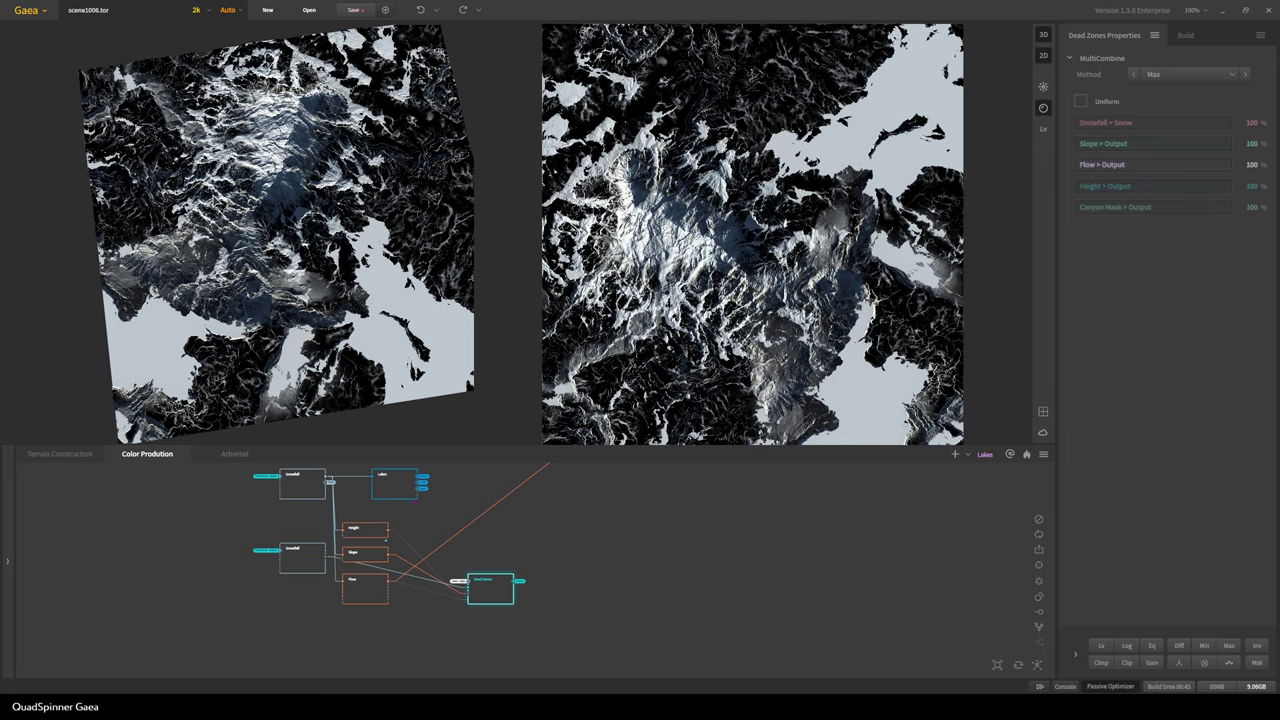
Preview the Flow node's mask, and build and preview Combine / Debris in the 3D and 2D views
{"action": "left_click", "coordinate": [355, 596]}
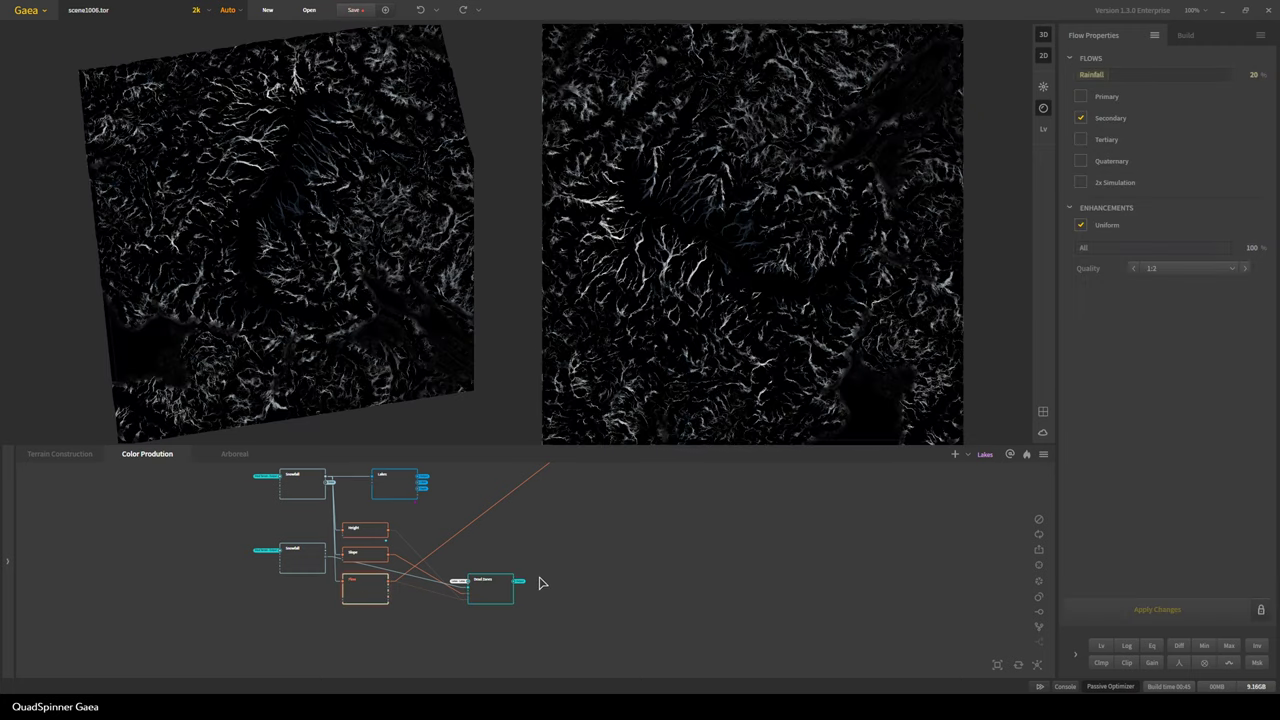
{"action": "middle_click_drag", "start_coordinate": [852, 518], "coordinate": [848, 638]}
{"action": "scroll", "coordinate": [624, 495], "scroll_direction": "up", "scroll_amount": 3}
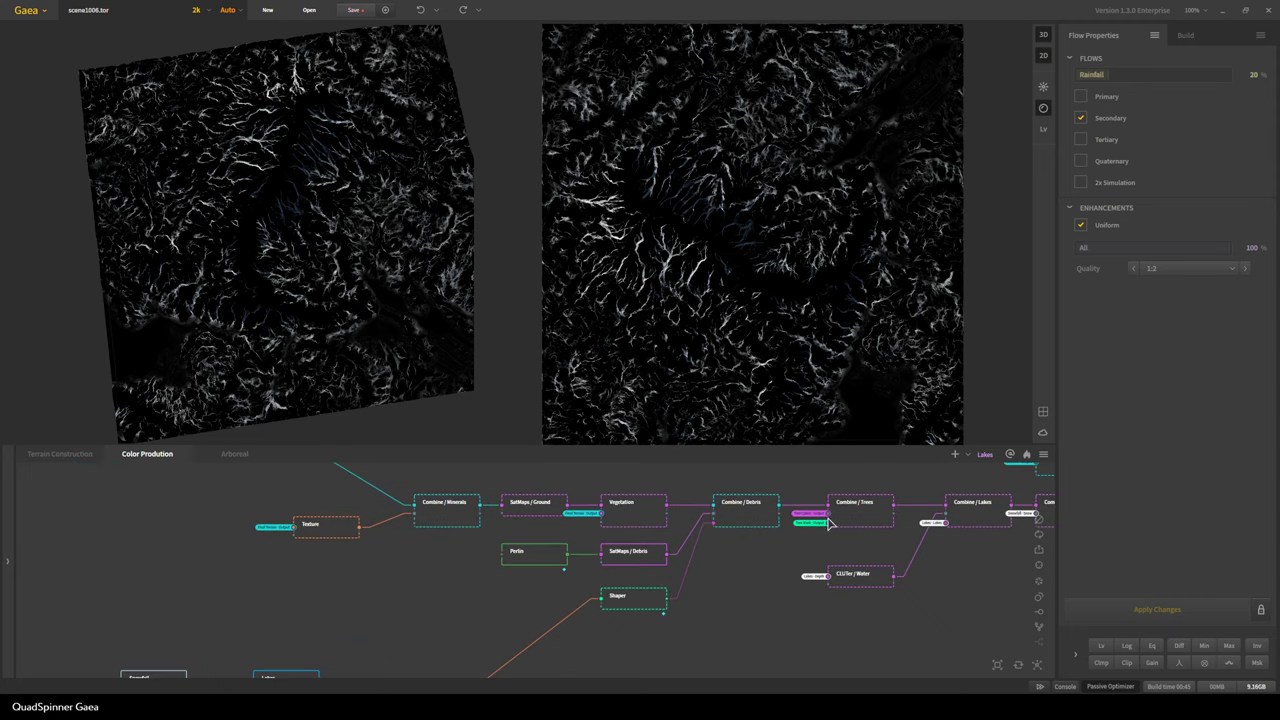
{"action": "middle_click_drag", "start_coordinate": [917, 572], "coordinate": [680, 585]}
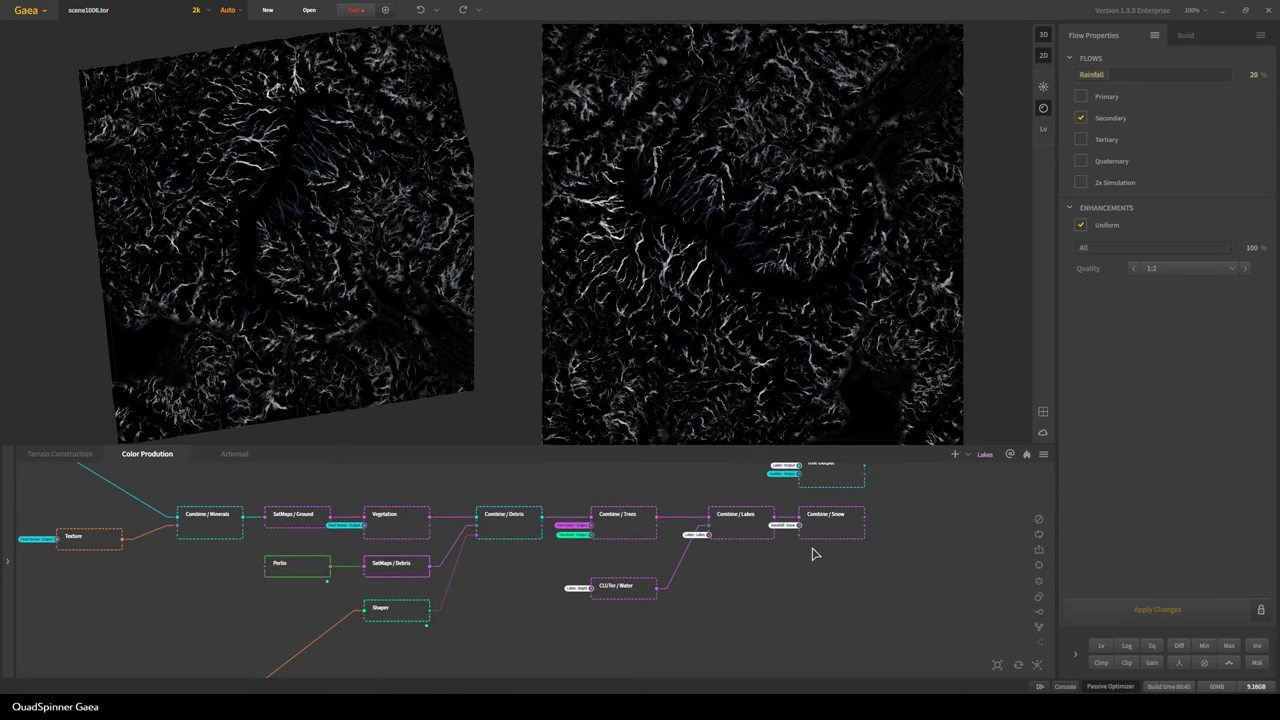
{"action": "left_click", "coordinate": [511, 531]}
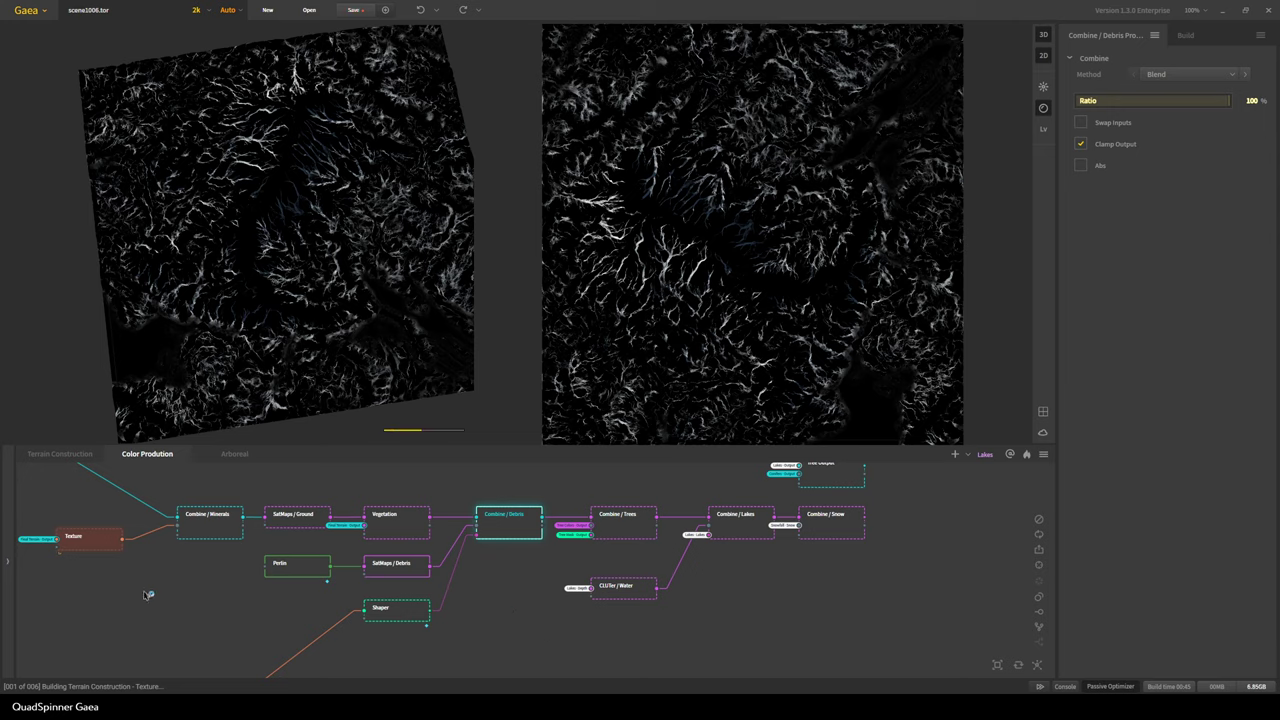
{"action": "middle_click_drag", "start_coordinate": [149, 594], "coordinate": [313, 598]}
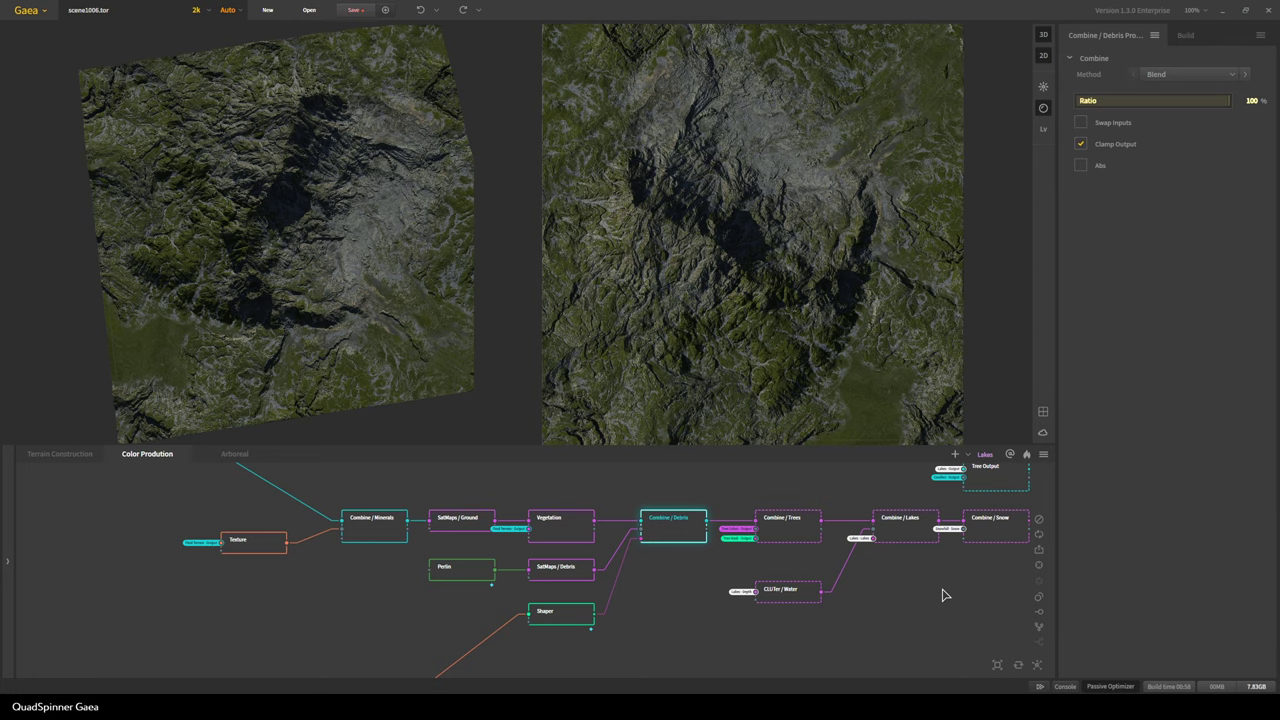
{"action": "middle_click_drag", "start_coordinate": [907, 572], "coordinate": [774, 573]}
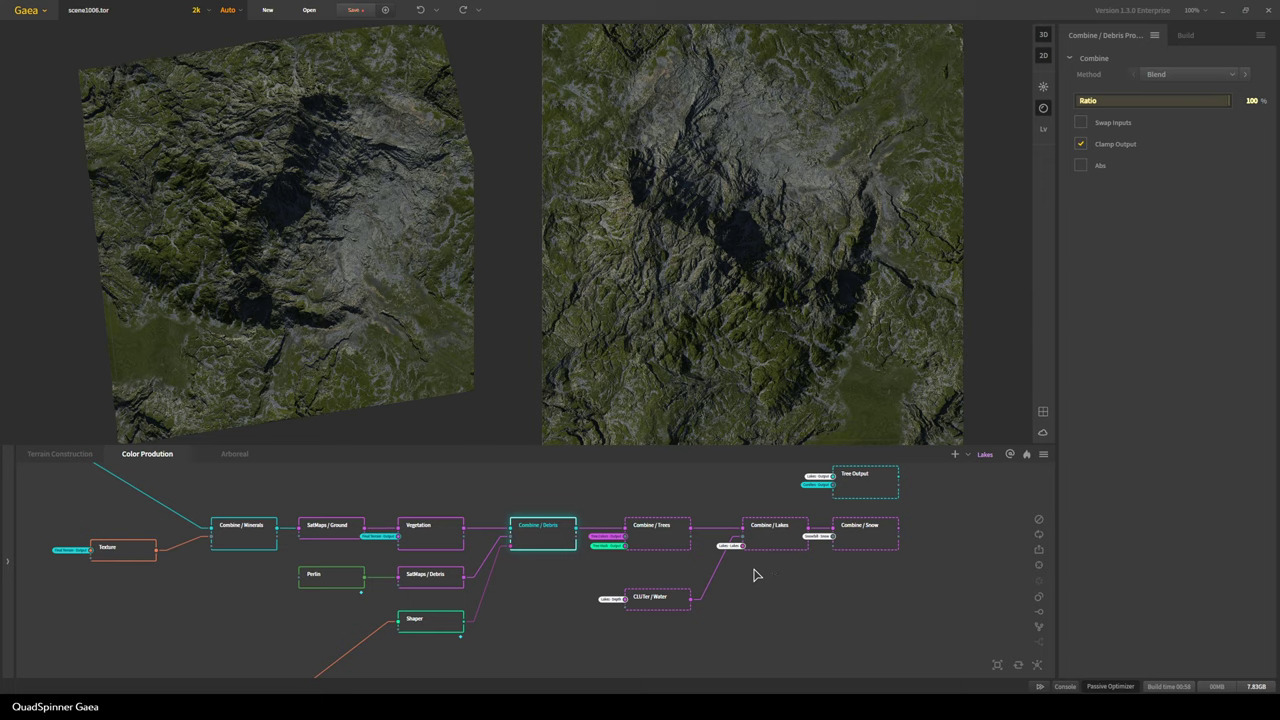
Show the terrain in the 3D view only and examine the Combine / Debris colors from a low angle
{"action": "left_click_drag", "start_coordinate": [335, 290], "coordinate": [409, 229]}
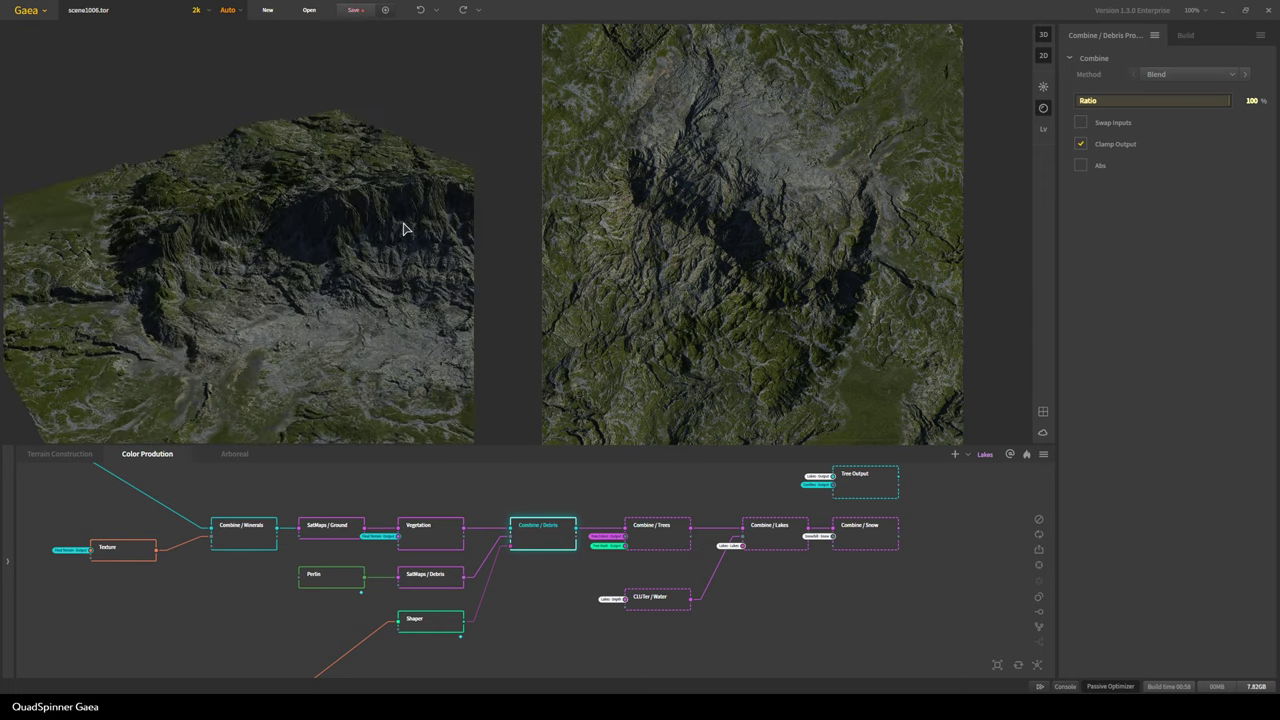
{"action": "left_click", "coordinate": [1043, 55]}
{"action": "left_click_drag", "start_coordinate": [632, 242], "coordinate": [443, 340]}
{"action": "scroll", "coordinate": [611, 277], "scroll_direction": "down", "scroll_amount": 3}
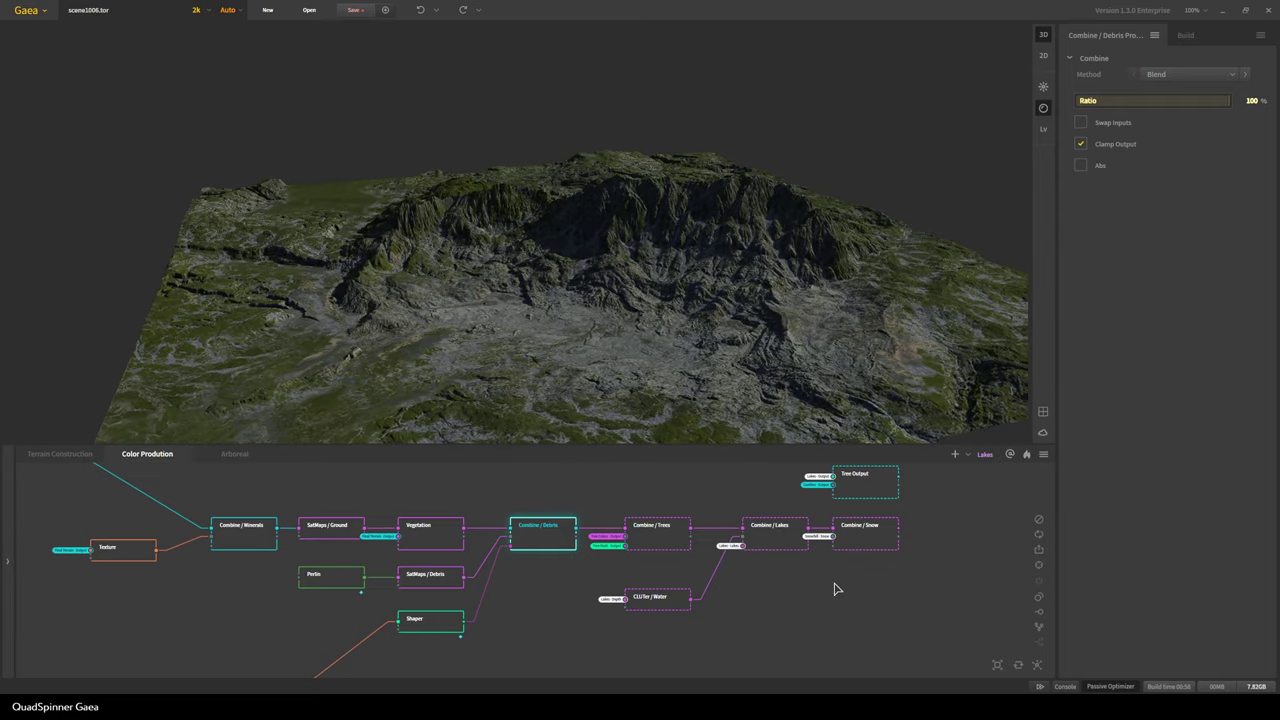
Use Tree Output as the underlay terrain and preview the Combine / Snow colors on it
{"action": "left_click", "coordinate": [864, 490]}
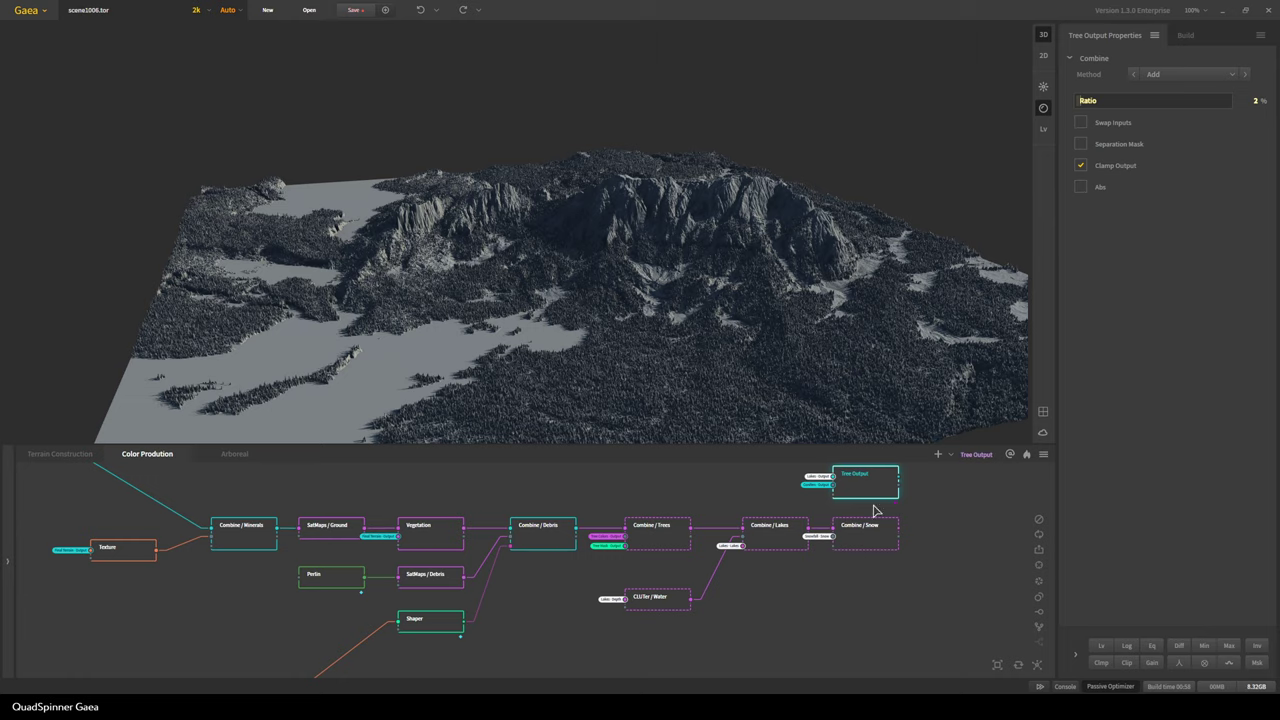
{"action": "left_click", "coordinate": [868, 533]}
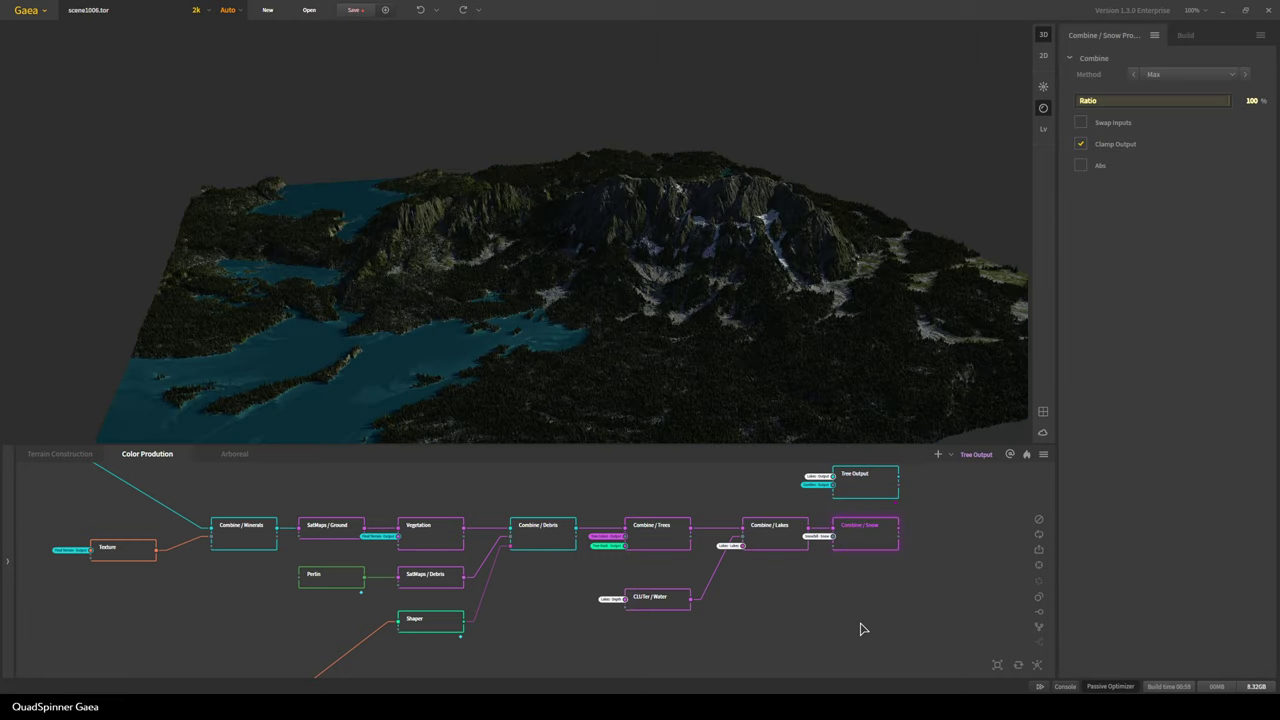
{"action": "left_click_drag", "start_coordinate": [587, 389], "coordinate": [559, 348]}
Set the viewport light's exposure to 1.79 and examine the Combine / Snow colors on the whole terrain
{"action": "left_click", "coordinate": [1043, 86]}
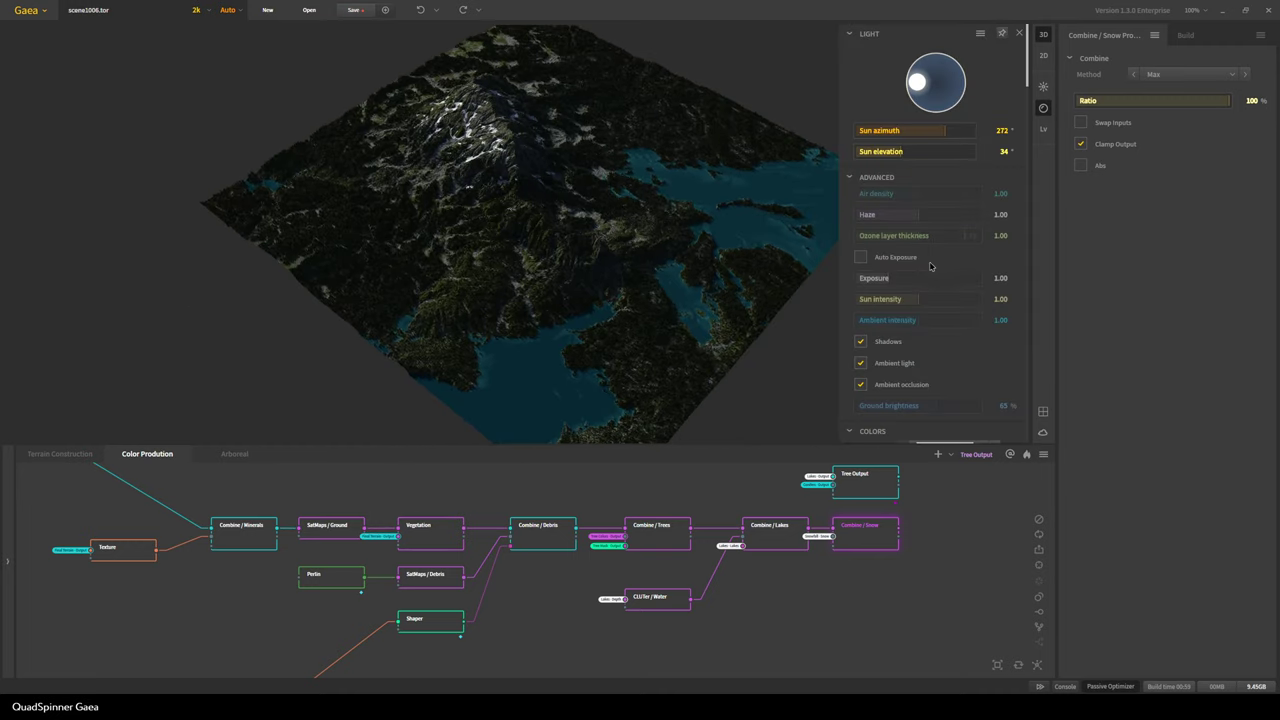
{"action": "left_click", "coordinate": [910, 278]}
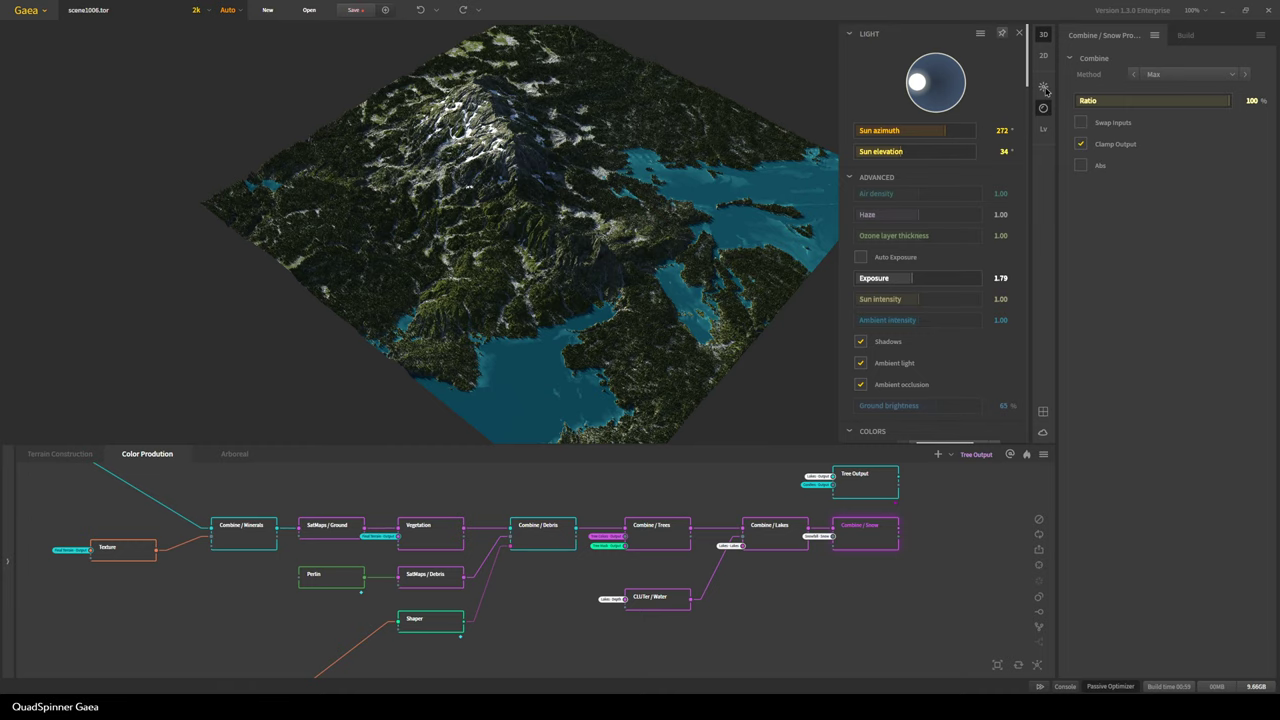
{"action": "left_click", "coordinate": [1107, 231]}
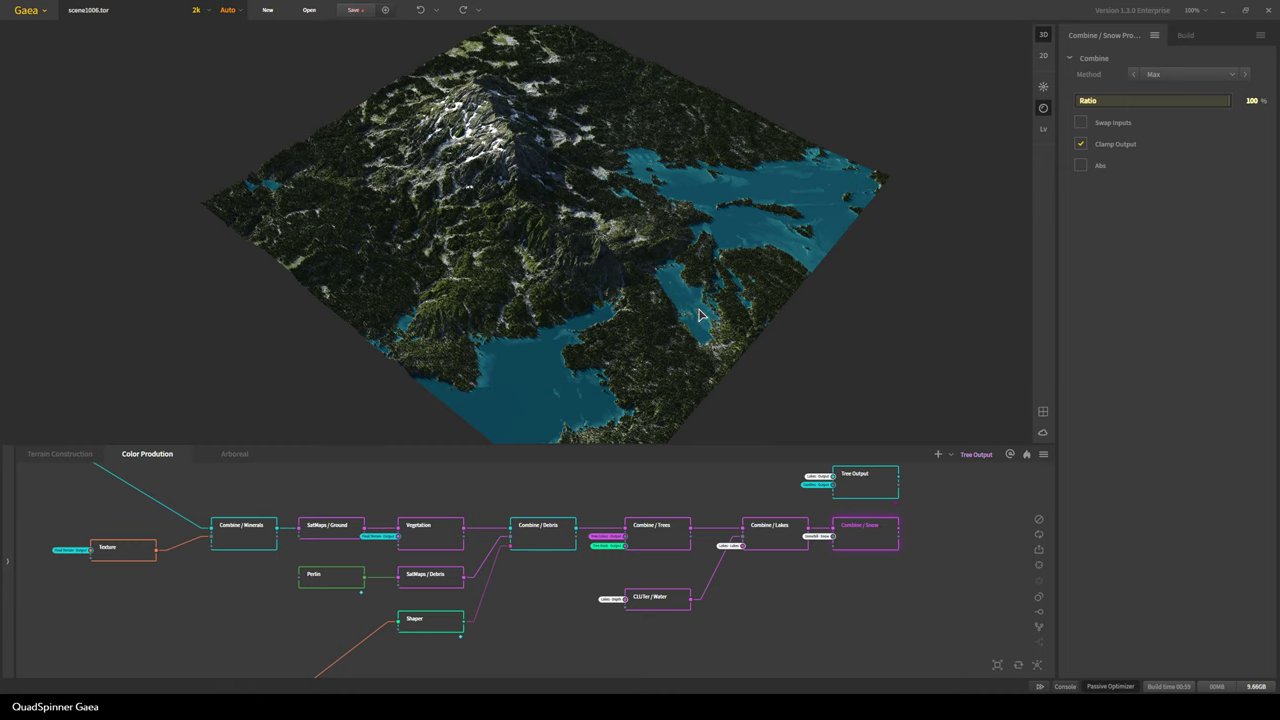
{"action": "left_click_drag", "start_coordinate": [700, 315], "coordinate": [604, 281]}
{"action": "scroll", "coordinate": [579, 296], "scroll_direction": "down", "scroll_amount": 3}
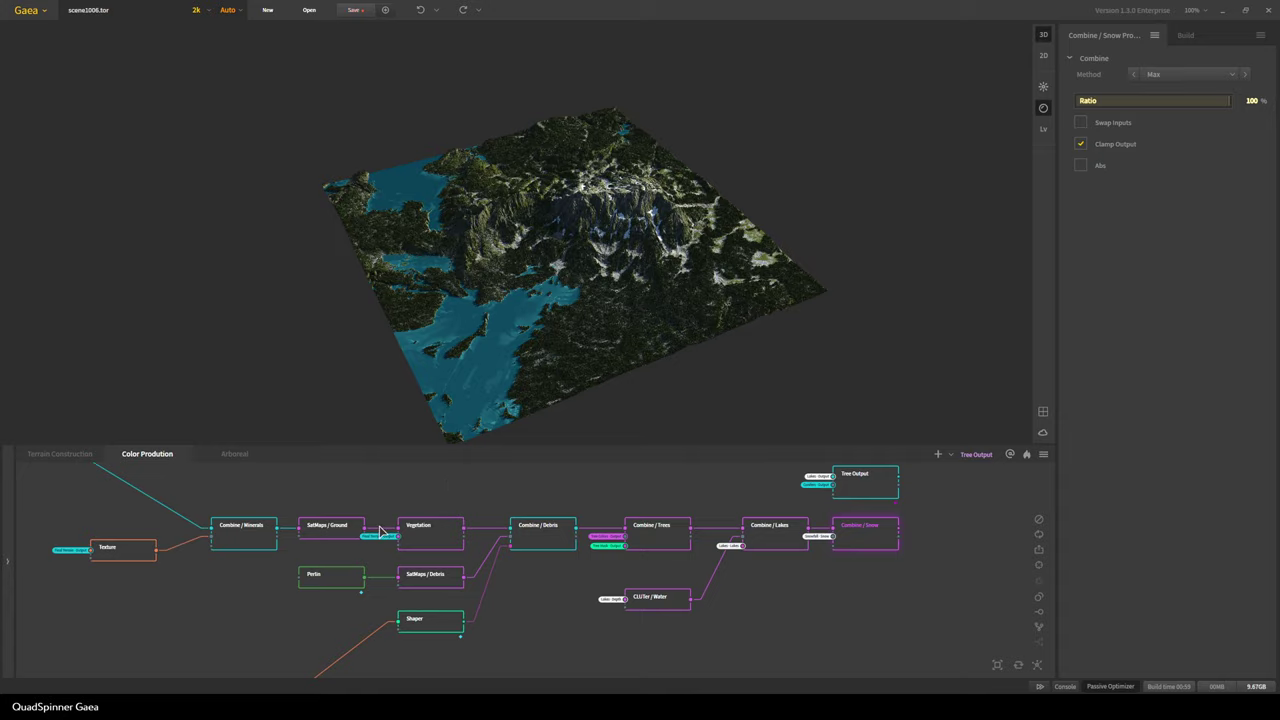
Preview the Cartography node on the tree-covered terrain and examine its color zones from above
{"action": "middle_click_drag", "start_coordinate": [380, 531], "coordinate": [652, 677]}
{"action": "middle_click_drag", "start_coordinate": [508, 523], "coordinate": [571, 608]}
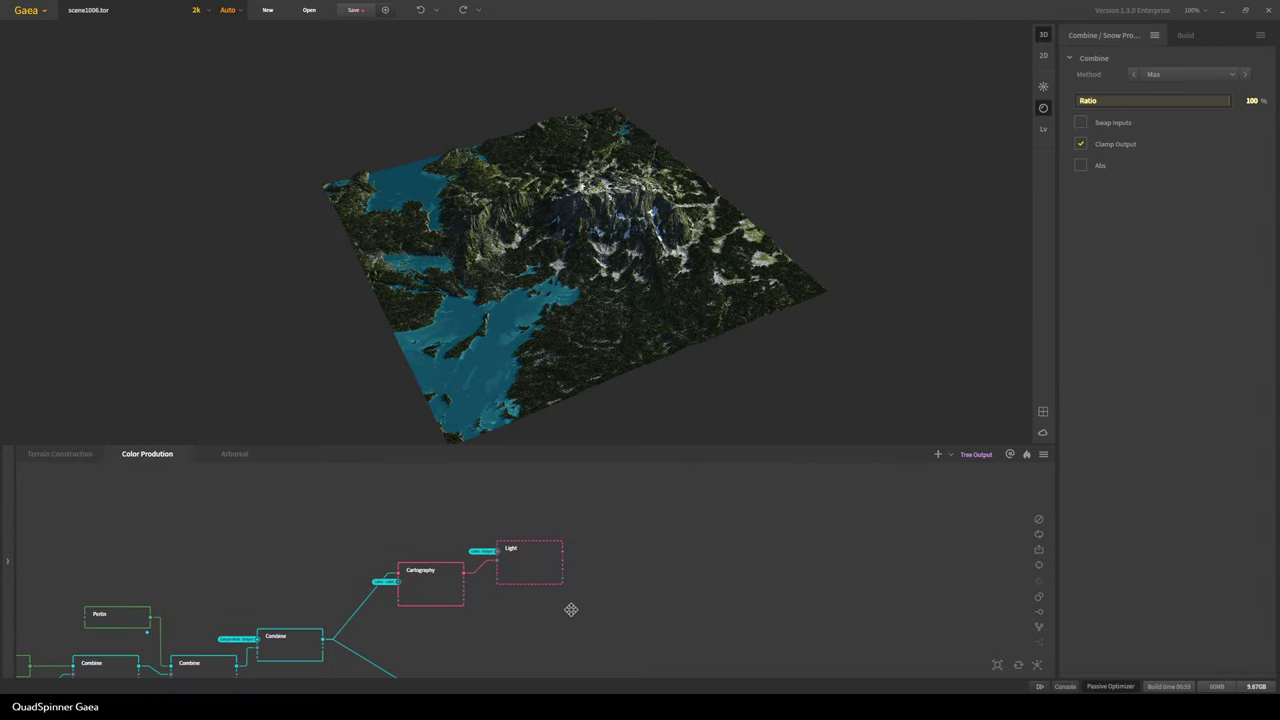
{"action": "left_click", "coordinate": [432, 595]}
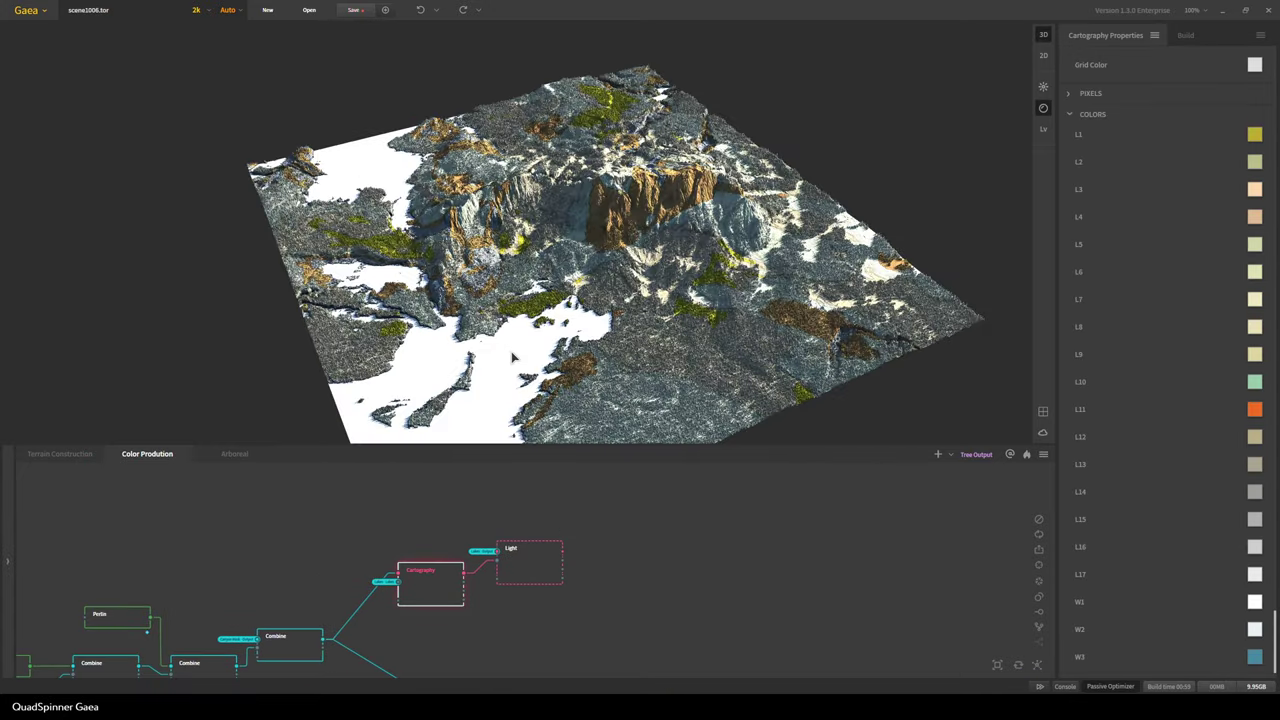
{"action": "left_click_drag", "start_coordinate": [513, 357], "coordinate": [550, 233]}
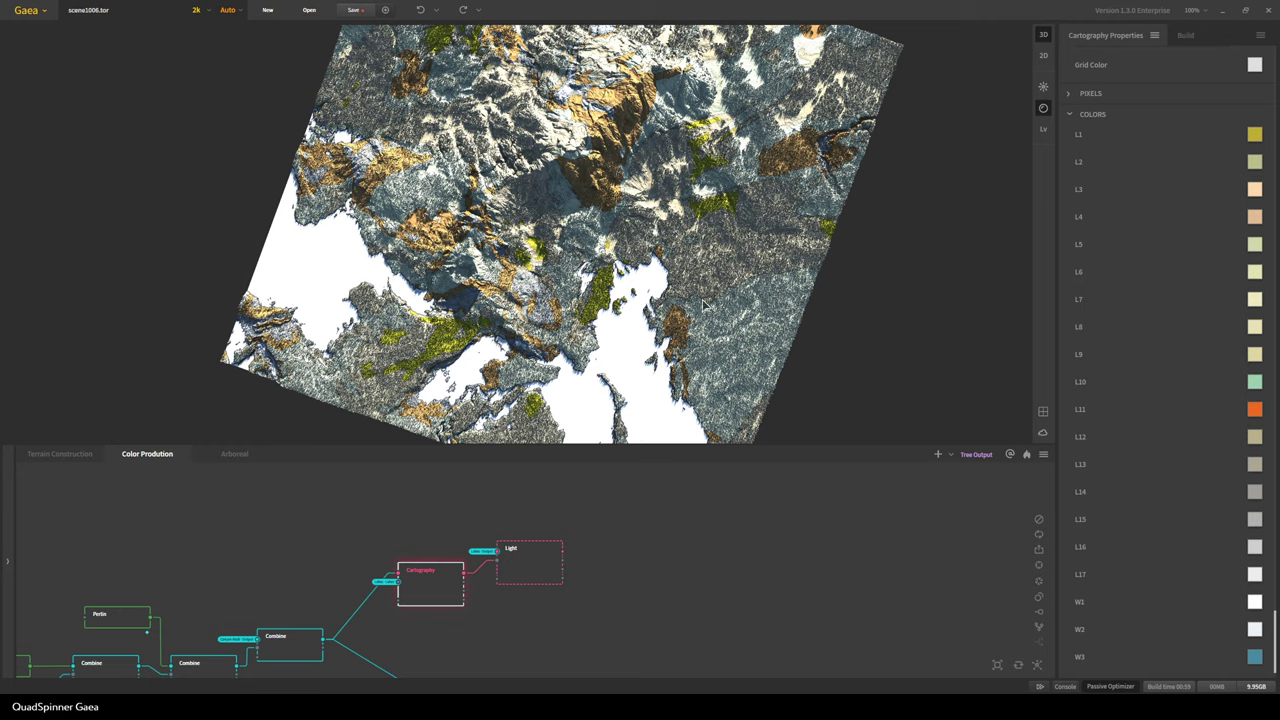
Preview the Light node on the tree-covered terrain and examine its shaded colors from above and from low angles
{"action": "middle_click_drag", "start_coordinate": [909, 603], "coordinate": [751, 555]}
{"action": "scroll", "coordinate": [749, 554], "scroll_direction": "down", "scroll_amount": 2}
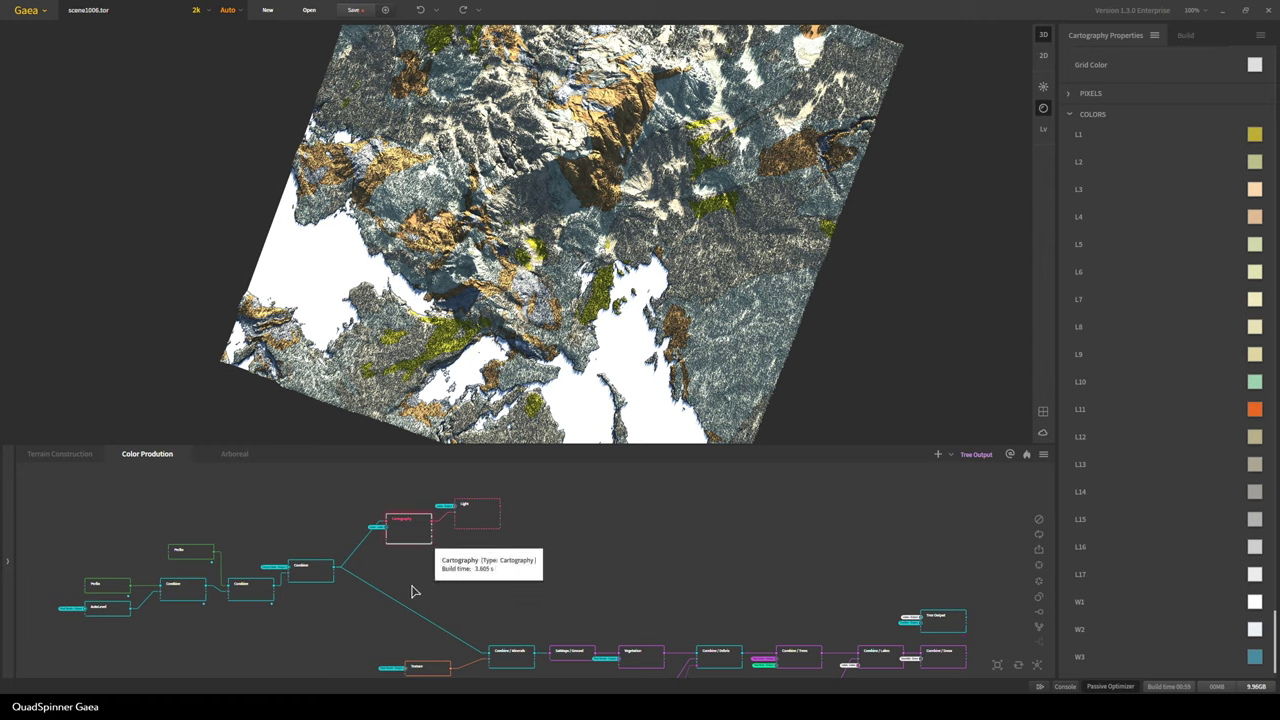
{"action": "middle_click_drag", "start_coordinate": [481, 630], "coordinate": [518, 537]}
{"action": "middle_click_drag", "start_coordinate": [519, 490], "coordinate": [507, 591]}
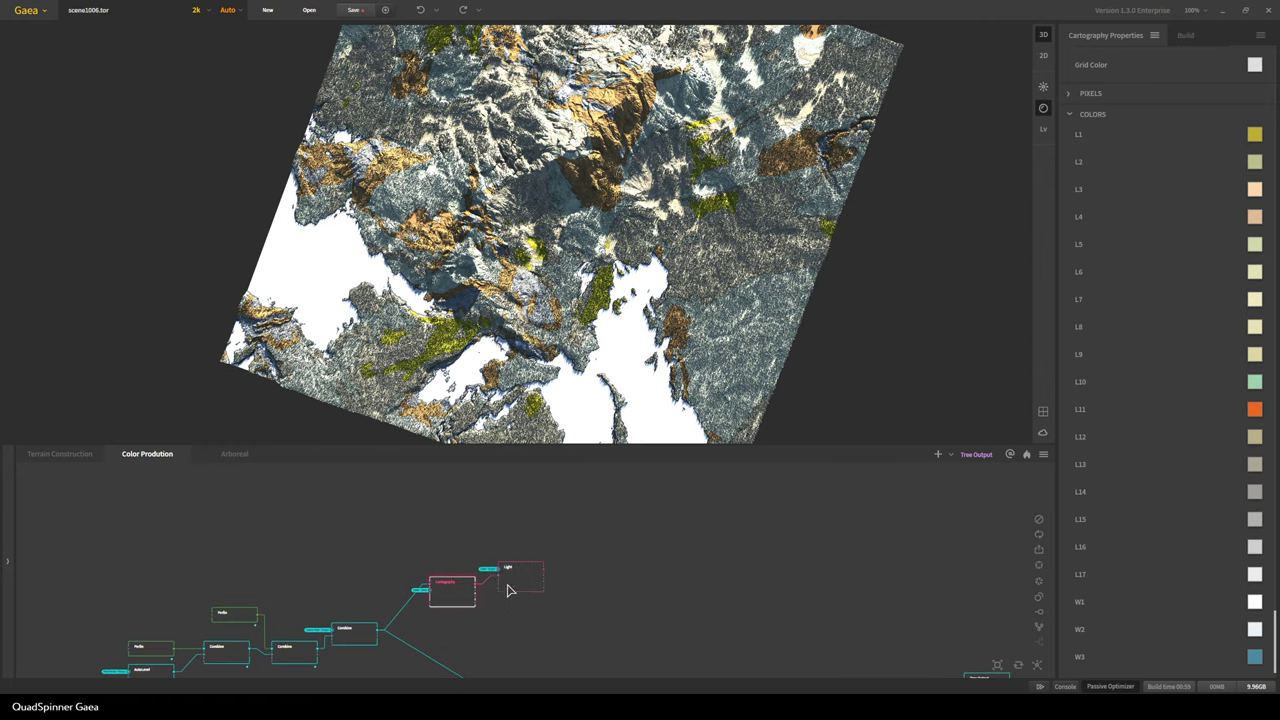
{"action": "left_click", "coordinate": [508, 580]}
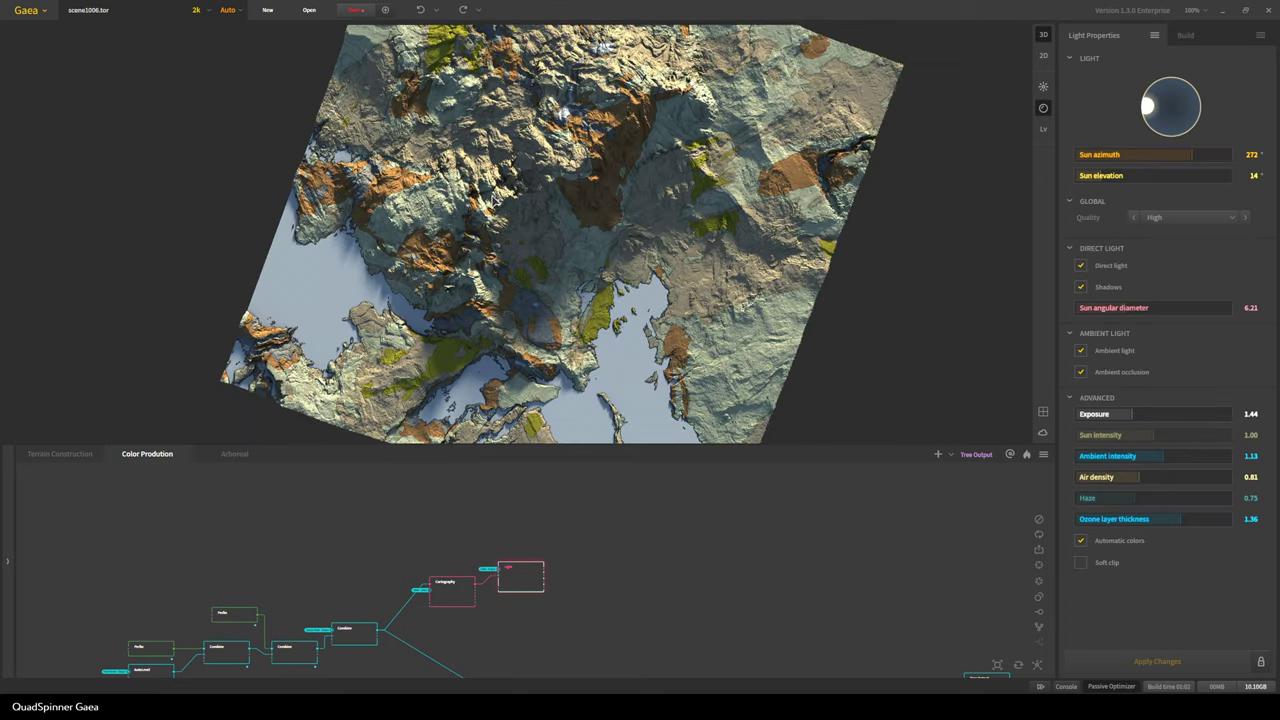
{"action": "scroll", "coordinate": [494, 232], "scroll_direction": "up", "scroll_amount": 3}
{"action": "left_click_drag", "start_coordinate": [540, 242], "coordinate": [651, 322]}
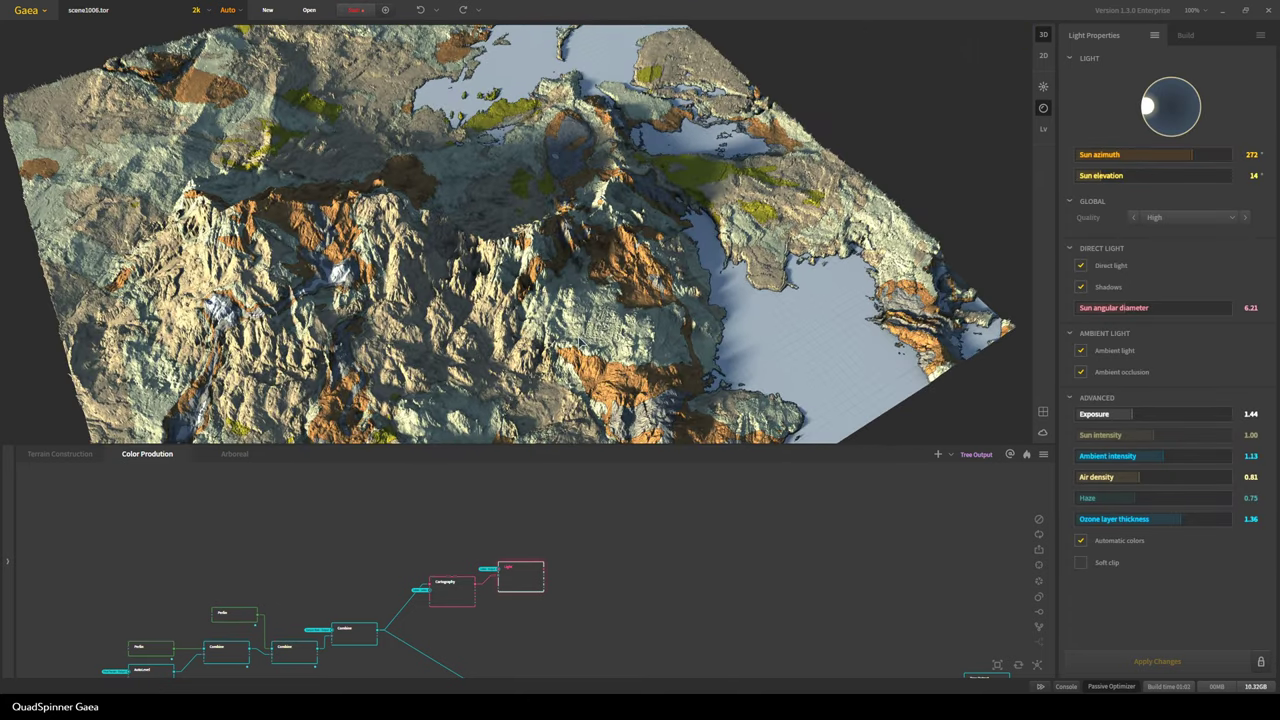
{"action": "left_click_drag", "start_coordinate": [583, 343], "coordinate": [428, 595]}
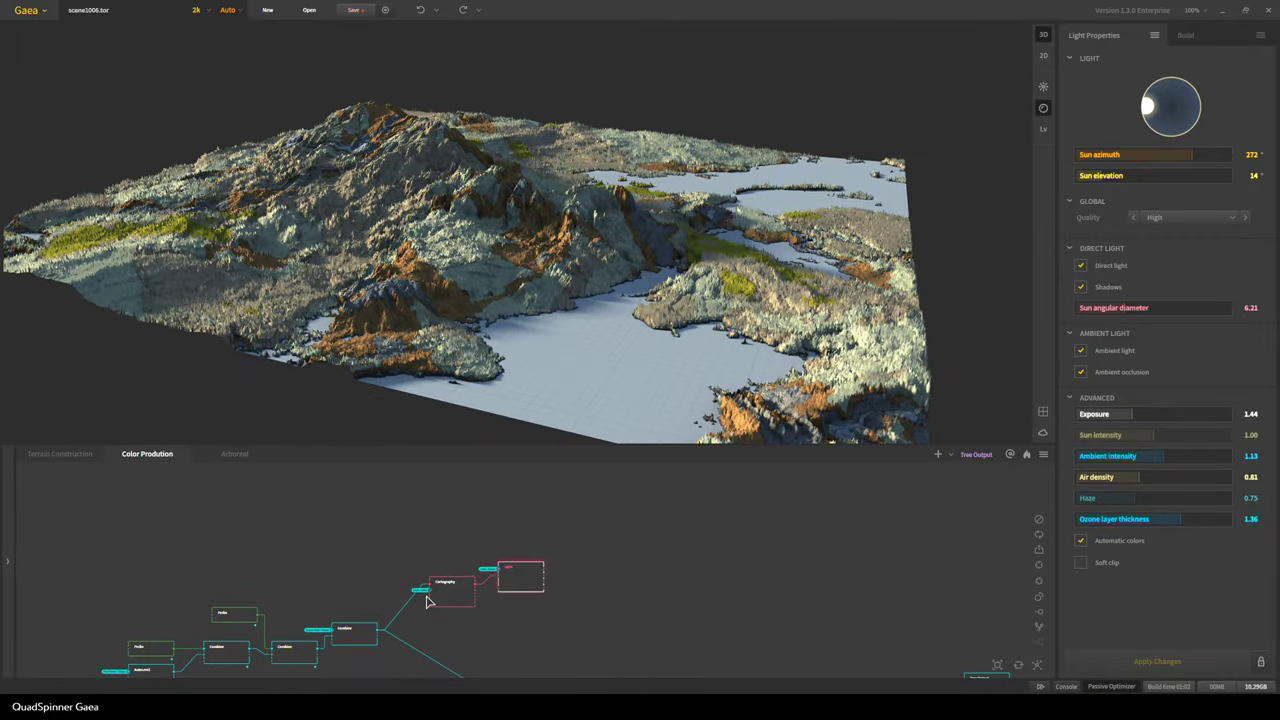
Switch the underlay terrain to the Lakes node and preview the Light node on it
{"action": "left_click", "coordinate": [515, 581]}
{"action": "middle_click_drag", "start_coordinate": [489, 657], "coordinate": [572, 645]}
{"action": "left_click", "coordinate": [499, 667]}
{"action": "left_click", "coordinate": [551, 572]}
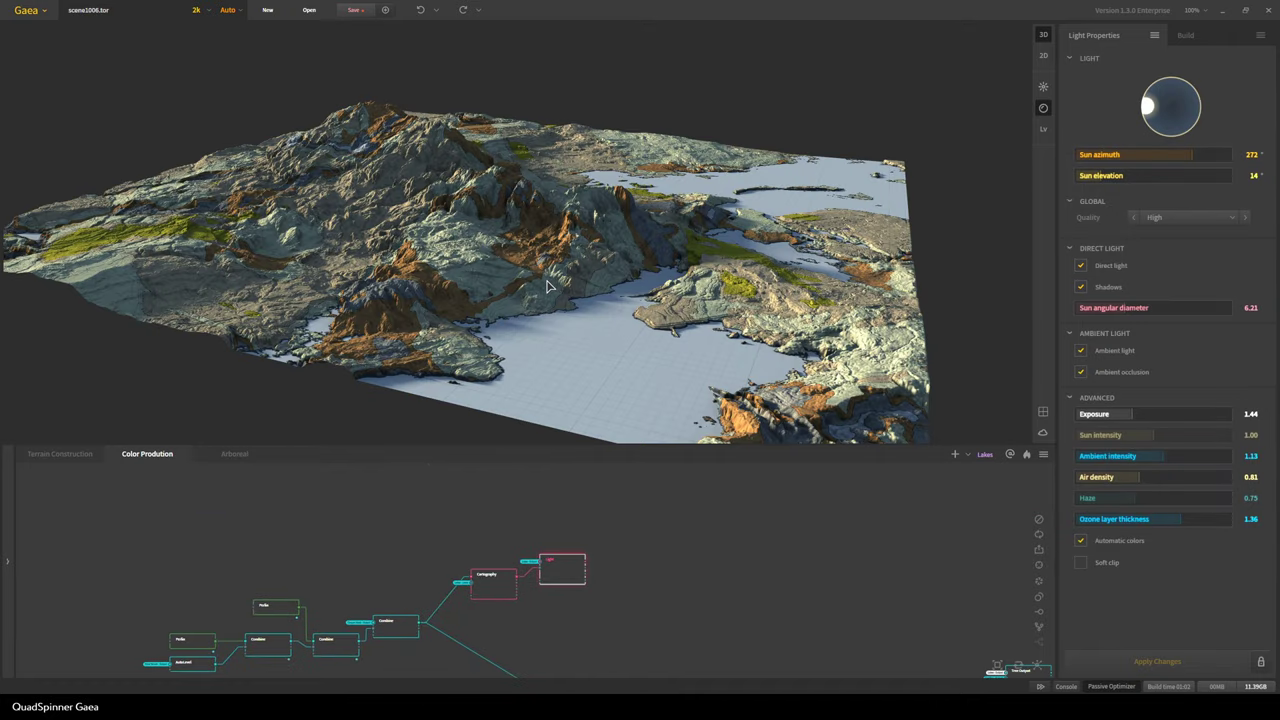
Examine the Light node's colors on the treeless Lakes terrain, from an oblique angle and from overhead
{"action": "left_click_drag", "start_coordinate": [517, 318], "coordinate": [645, 356]}
{"action": "scroll", "coordinate": [610, 323], "scroll_direction": "up", "scroll_amount": 3}
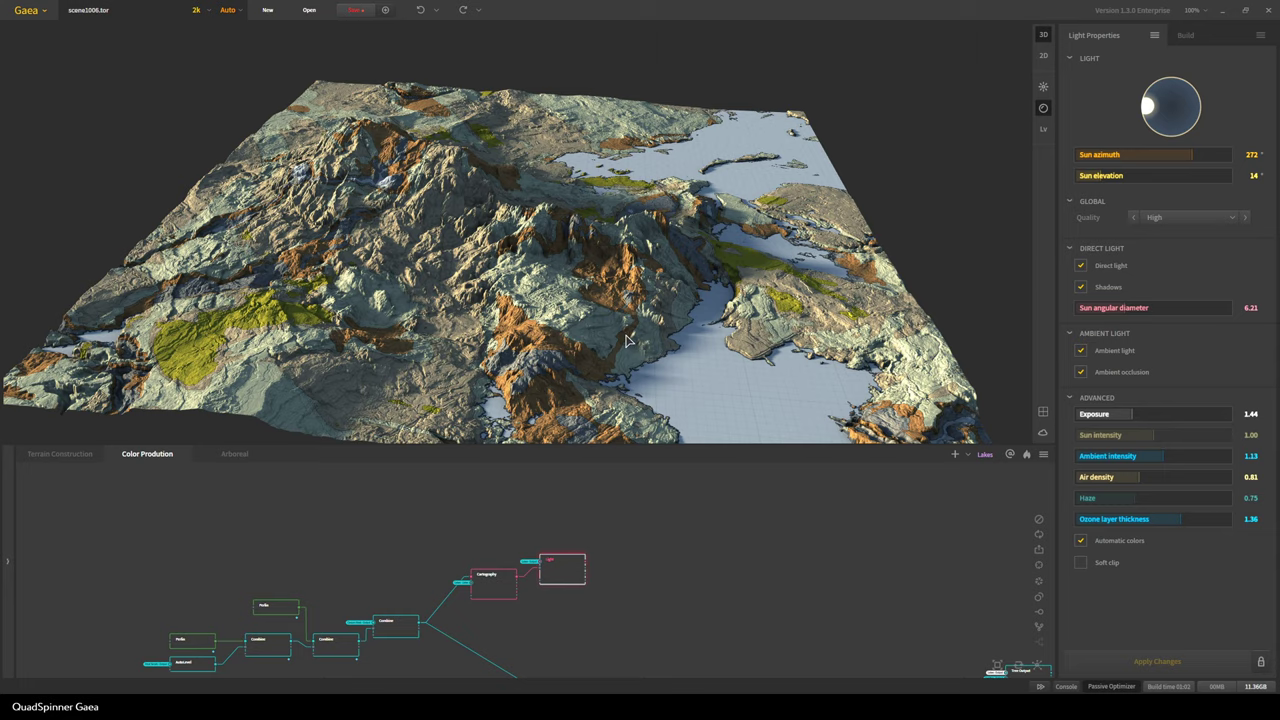
{"action": "left_click_drag", "start_coordinate": [626, 340], "coordinate": [490, 205]}
{"action": "scroll", "coordinate": [447, 268], "scroll_direction": "down", "scroll_amount": 2}
{"action": "scroll", "coordinate": [519, 257], "scroll_direction": "down", "scroll_amount": 2}
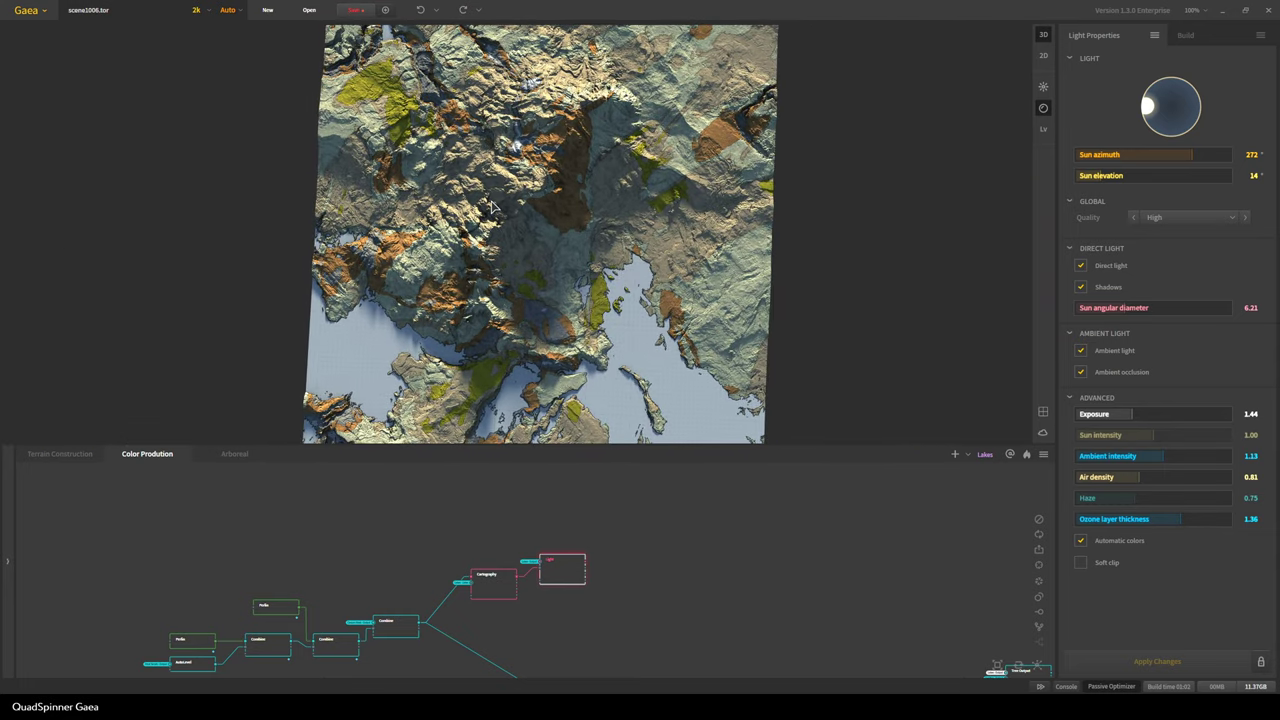